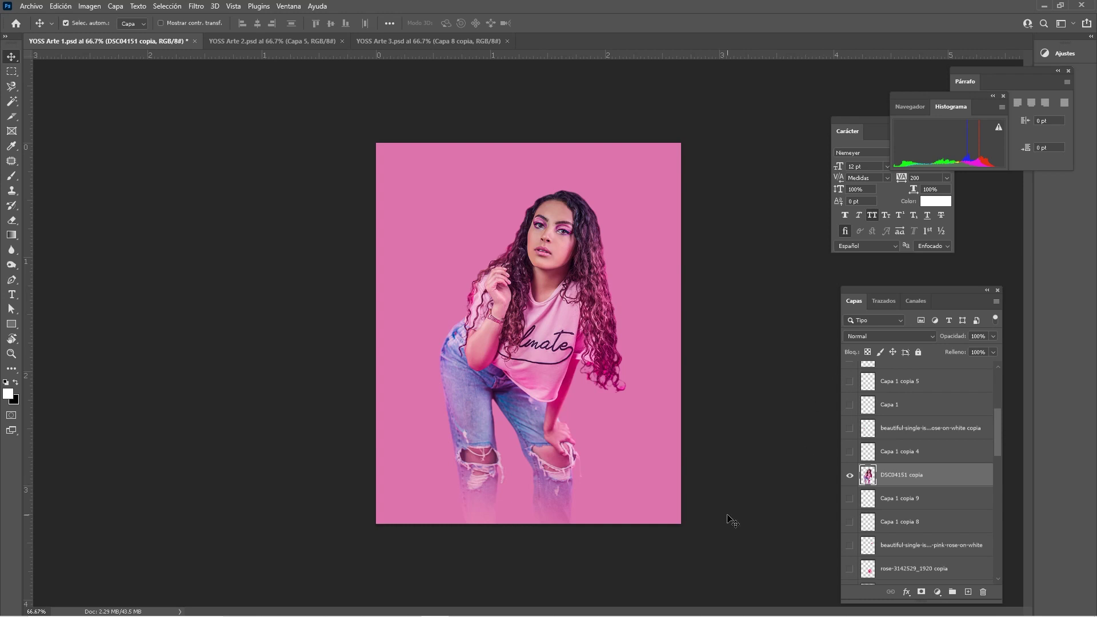
- Show the background layers above Capa 0: pink-brush-texture, Capa 2, the four Rectángulo 1 layers, Capa 3 and Recurso 7
drag(997, 427, 999, 563)
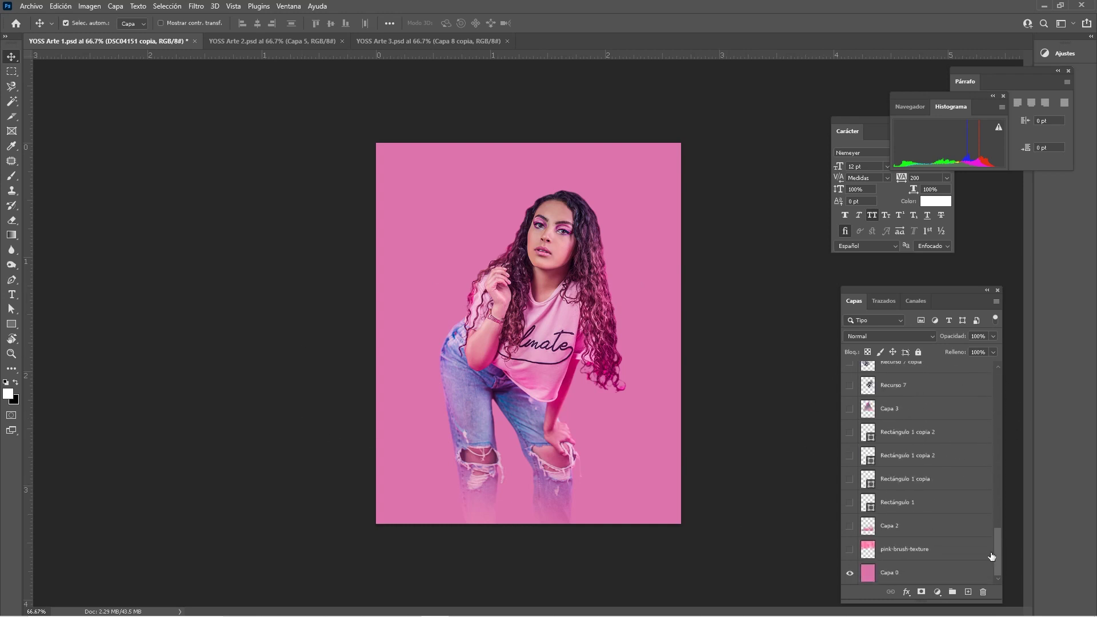
click(850, 549)
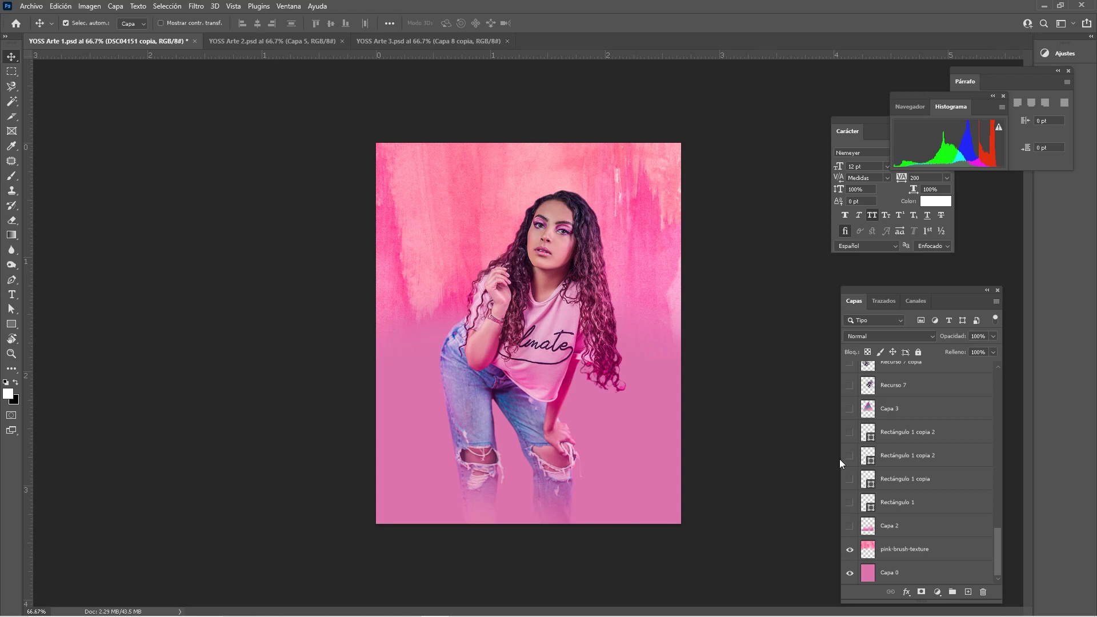
click(850, 527)
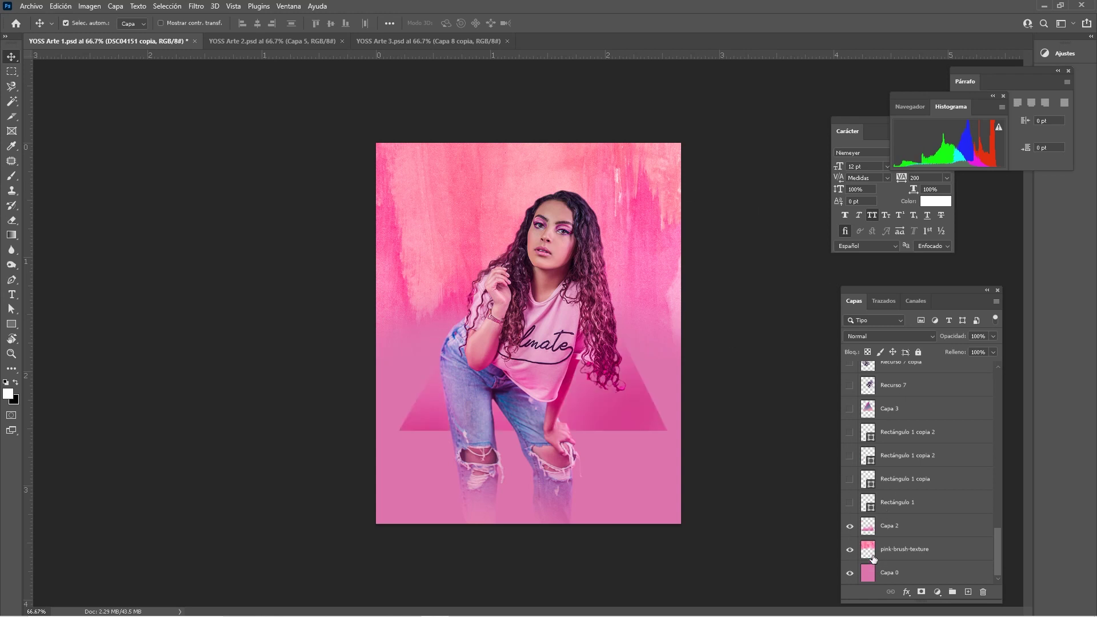
click(849, 503)
click(850, 456)
drag(852, 434, 850, 385)
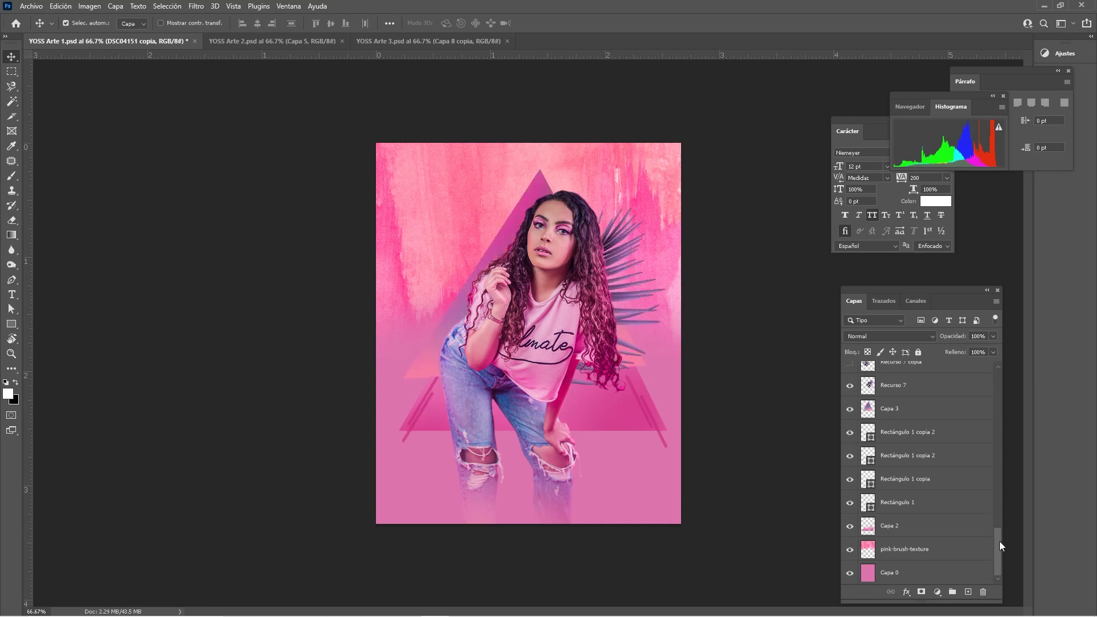
- Show the leaf layers Recurso 7 copia, Recurso 3 and its copies through Recurso 3 copia 3
drag(1000, 540, 993, 522)
drag(849, 460, 850, 393)
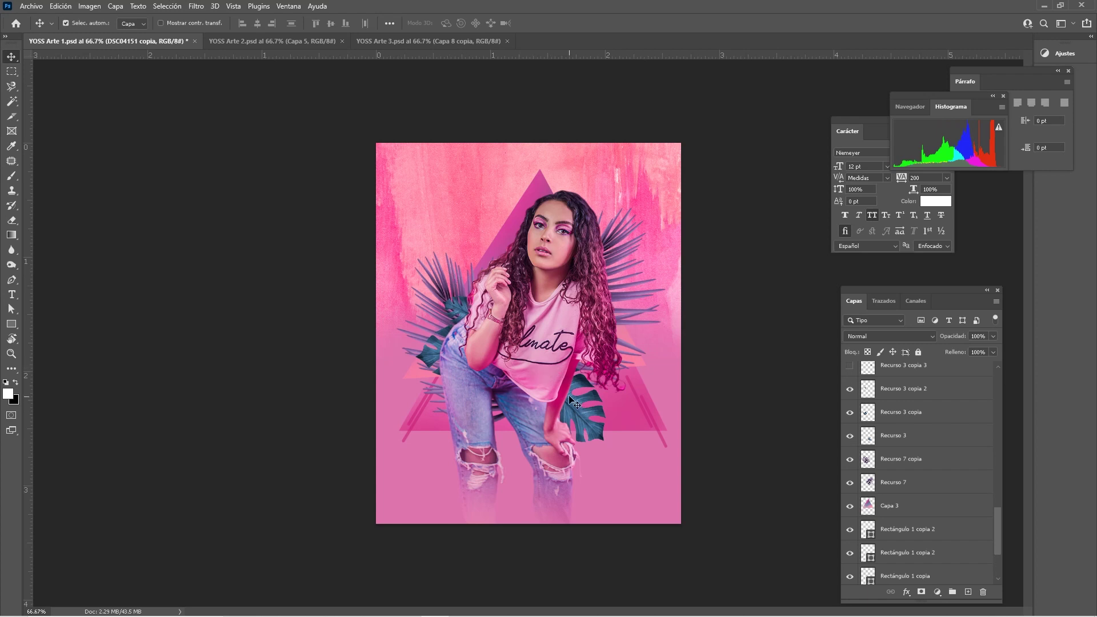
click(850, 366)
- Show the single-rose layers copia 2 and copia 5, plus the leaf layers Recurso 2 and Recurso 2 copia
drag(998, 519, 994, 498)
click(849, 458)
click(906, 483)
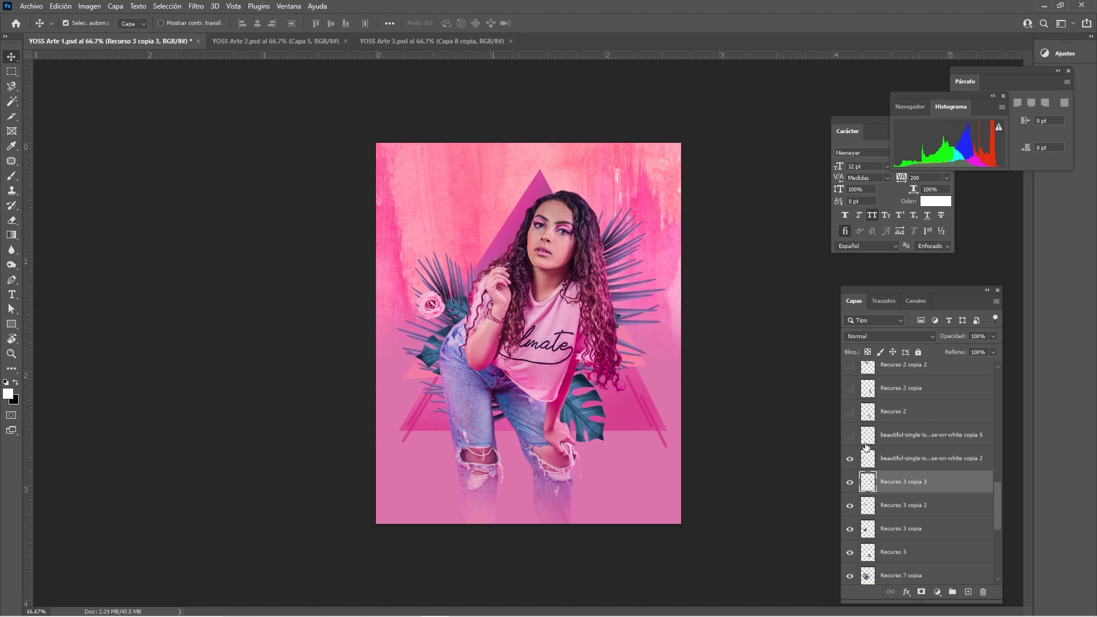
click(850, 435)
click(850, 411)
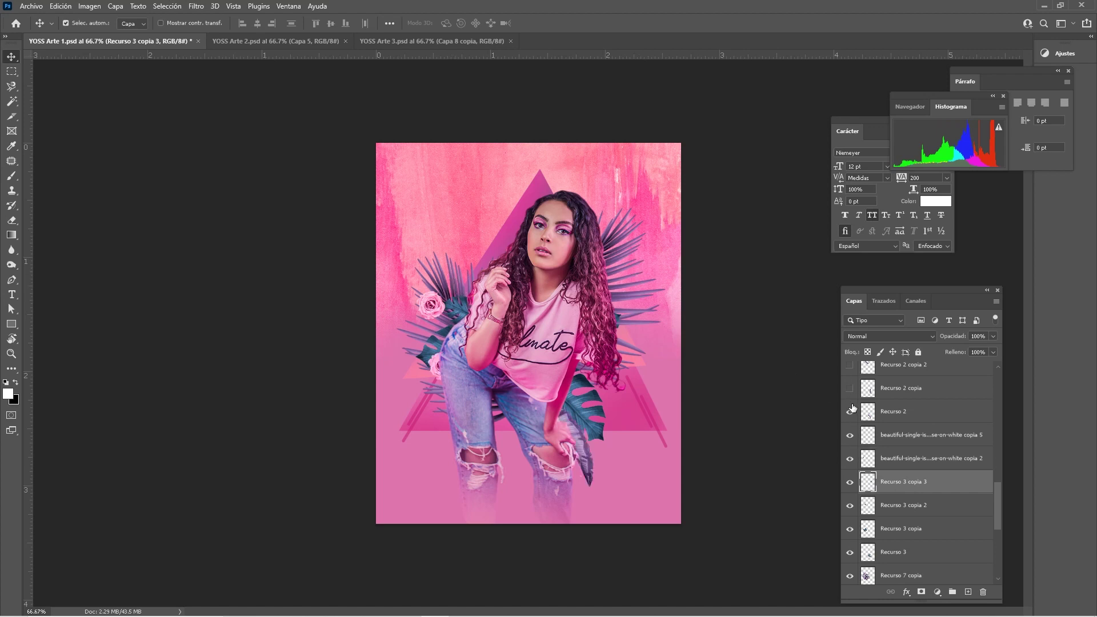
click(850, 388)
- Show the leaf layers Recurso 2 copia 2 and copia 3, plus the single-rose layers copia 3 and copia 4
drag(999, 495, 996, 461)
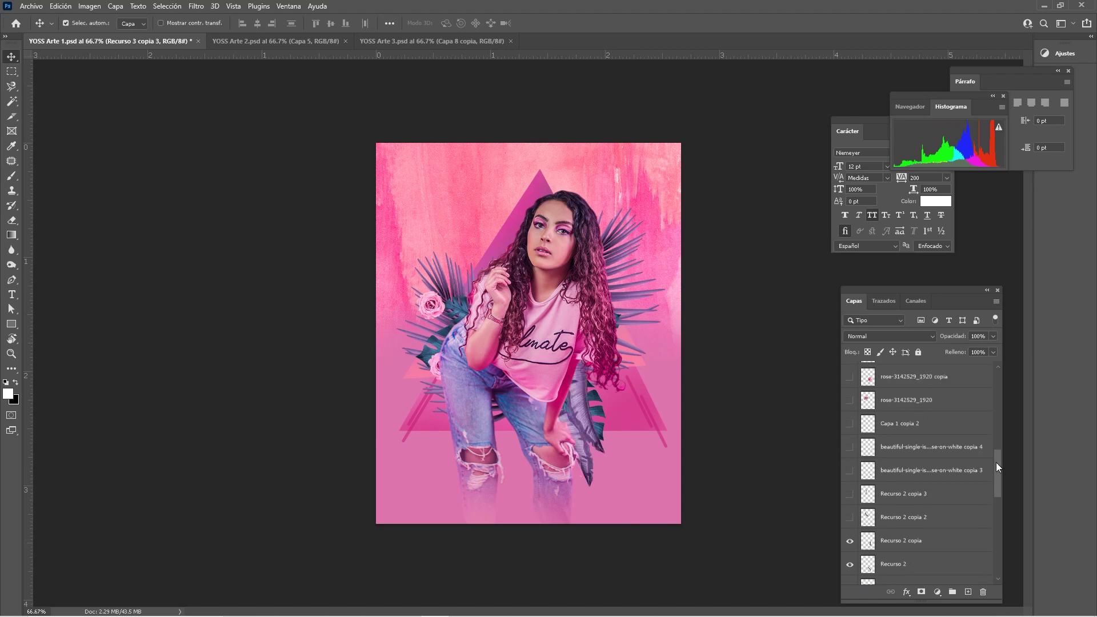
click(850, 517)
click(849, 494)
click(850, 470)
click(850, 446)
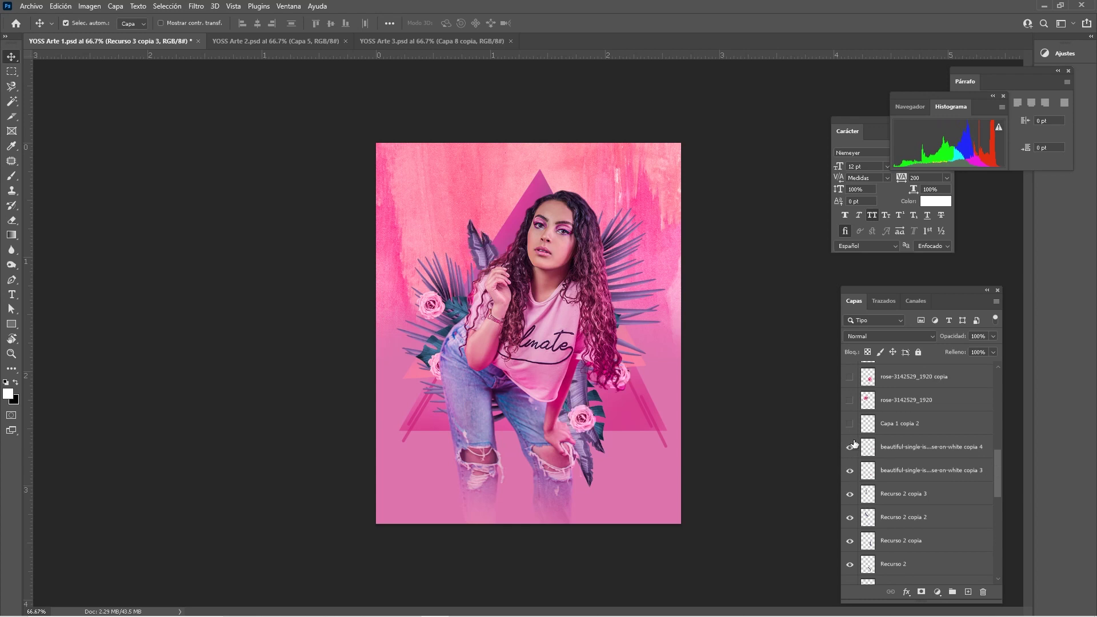
- Show Capa 1 copia 2 and the two large rose layers, rose-3142529_1920 and rose-3142529_1920 copia
click(849, 423)
click(850, 400)
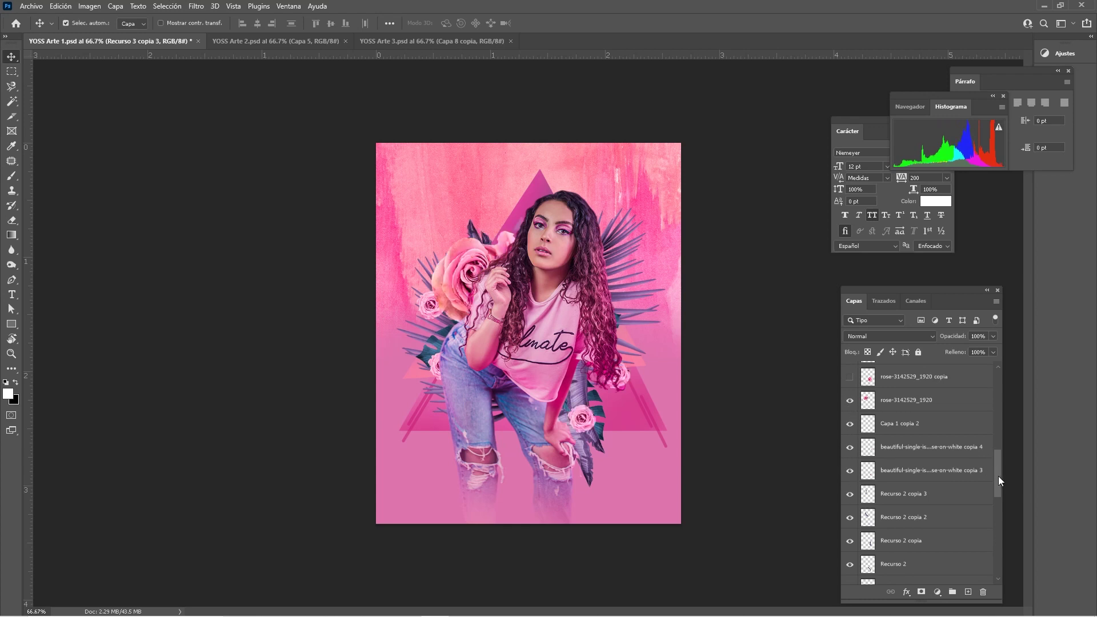
scroll(928, 462, up, 3)
click(849, 474)
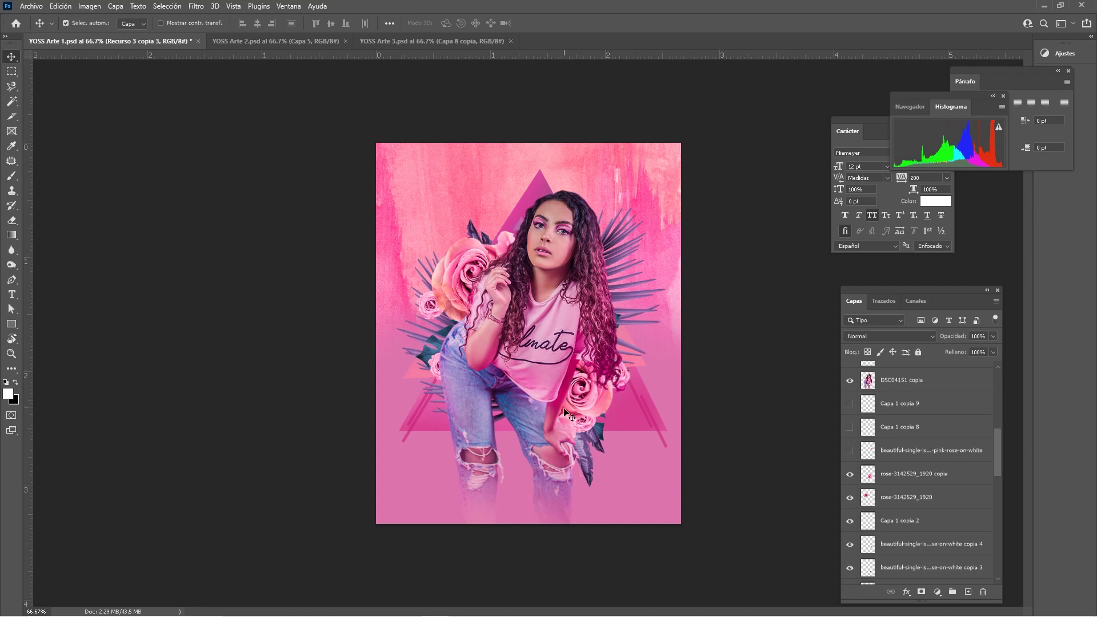
- Show the remaining pink-rose layers around the model, together with Capa 1 and Capa 1 copia 4, 8 and 9
click(850, 450)
click(849, 403)
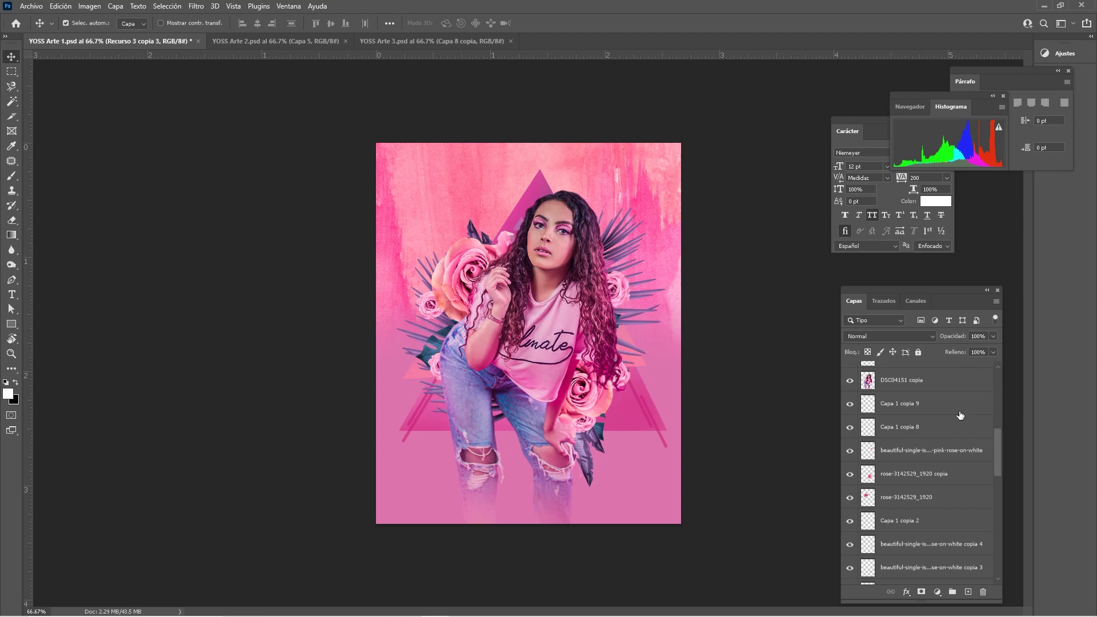
drag(1000, 440, 999, 419)
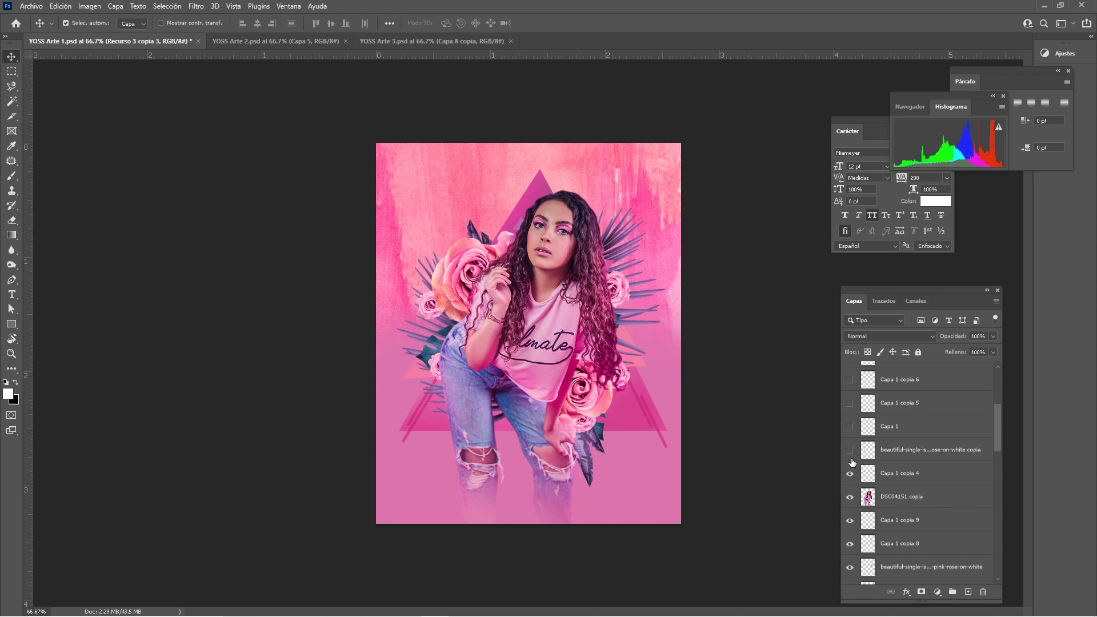
drag(850, 454, 850, 427)
- Show the hidden layers from Capa 1 copia 5 up to Capa 6, including Capa 4, Capa 4 copia and Capa 5
drag(996, 430, 995, 412)
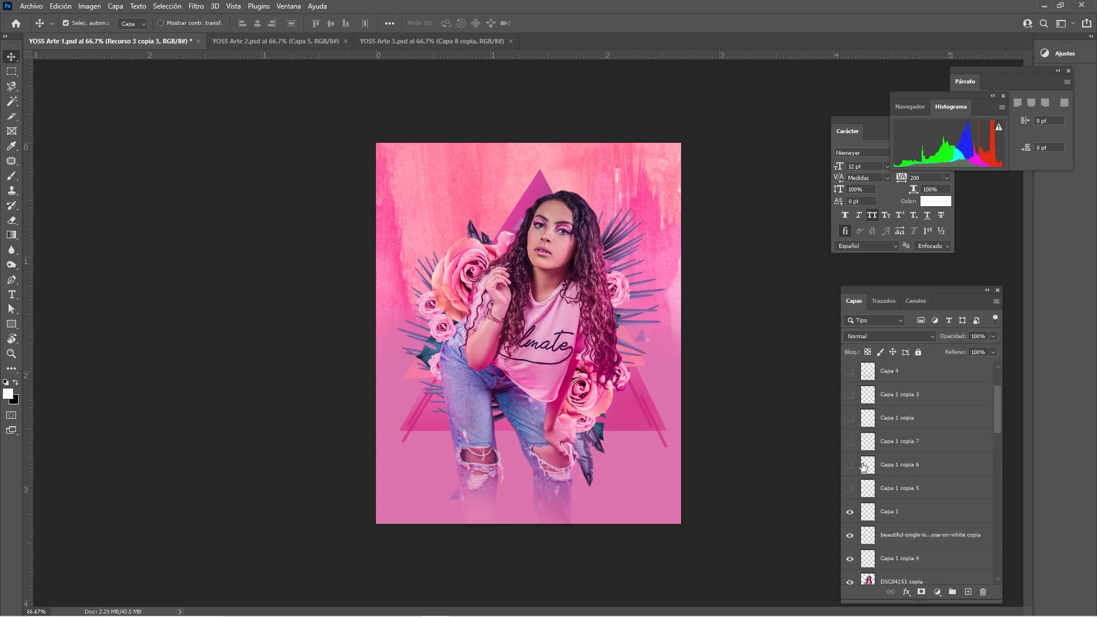
drag(850, 487, 856, 403)
drag(997, 409, 975, 395)
drag(854, 447, 852, 385)
- Toggle Capa 5 to check its effect, and inspect the blending mode and opacity of Capa 5 and Capa 6
click(852, 398)
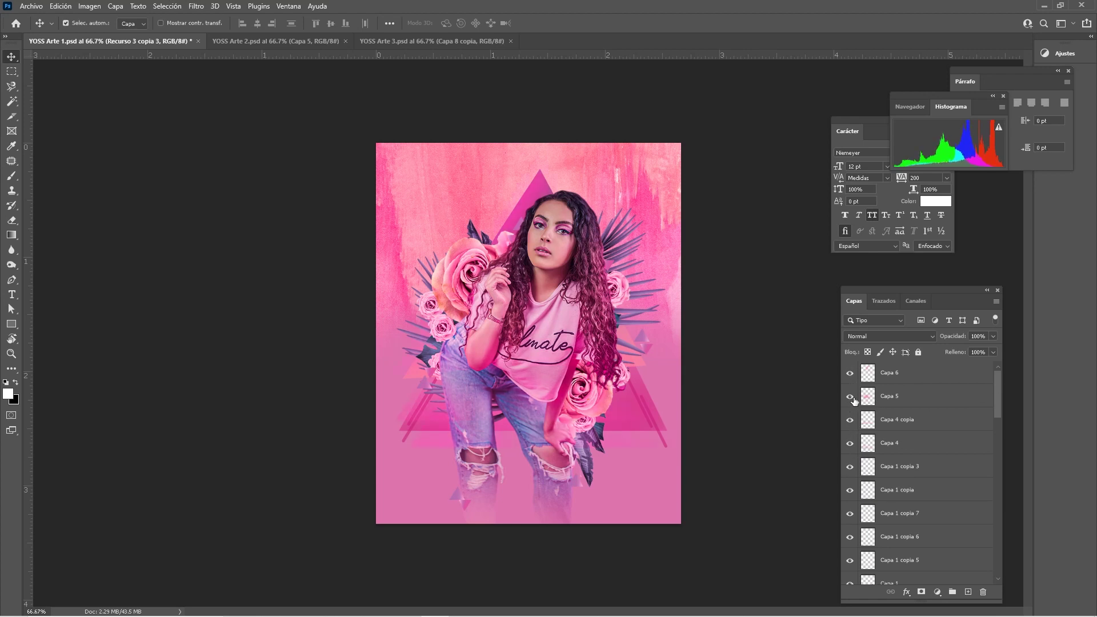
click(850, 398)
click(894, 405)
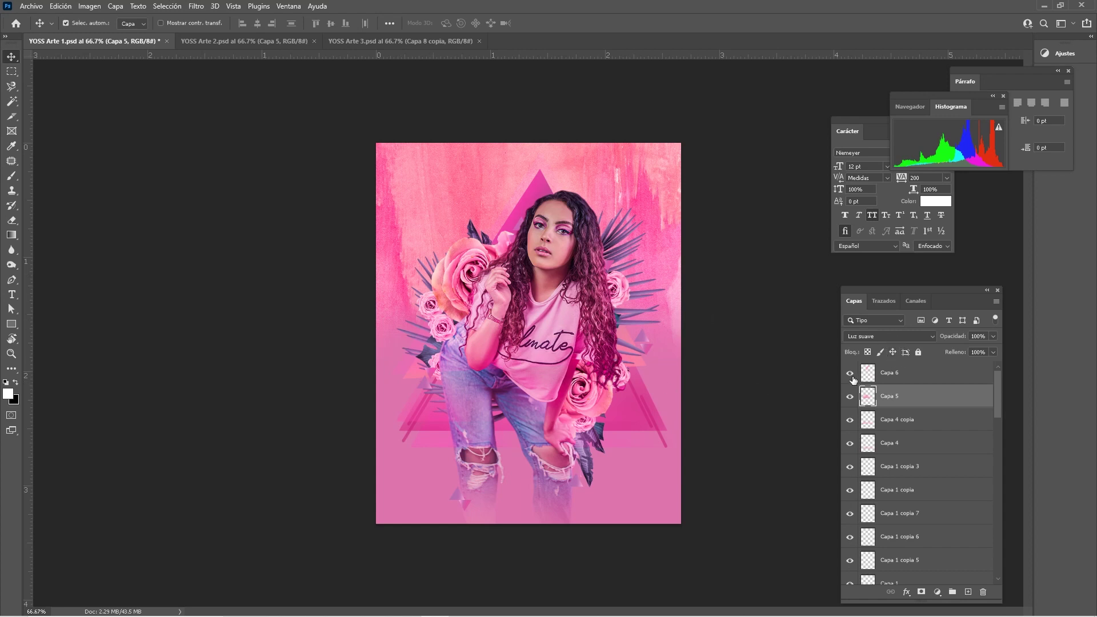
click(911, 379)
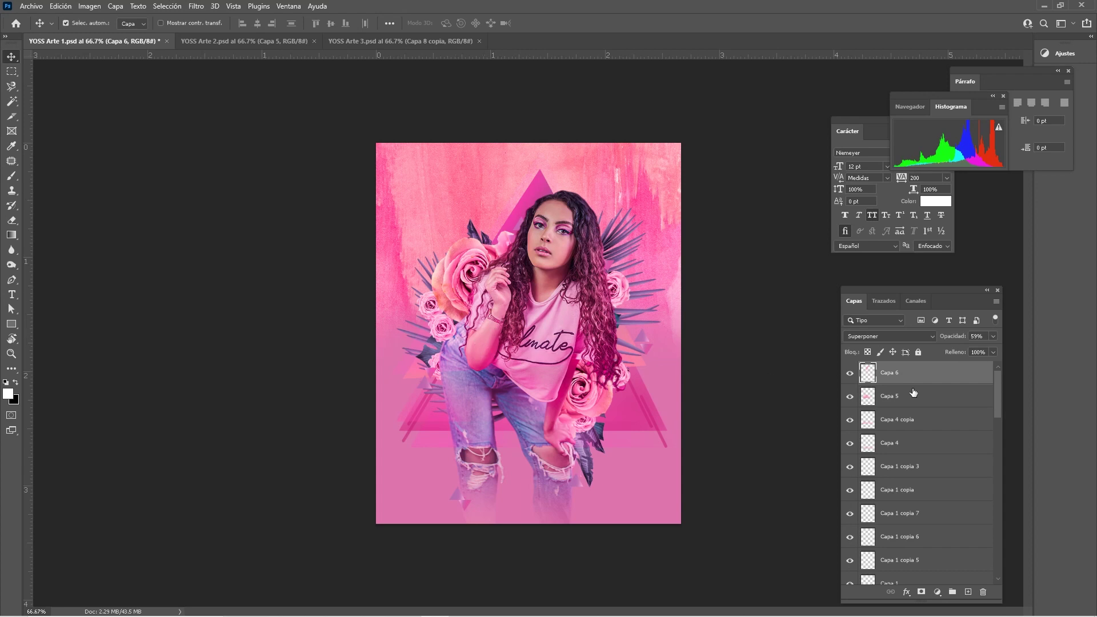
- Compare the artwork with the top light layers Capa 5 and Capa 6 hidden and shown
click(852, 421)
click(853, 423)
click(849, 395)
click(850, 420)
click(850, 420)
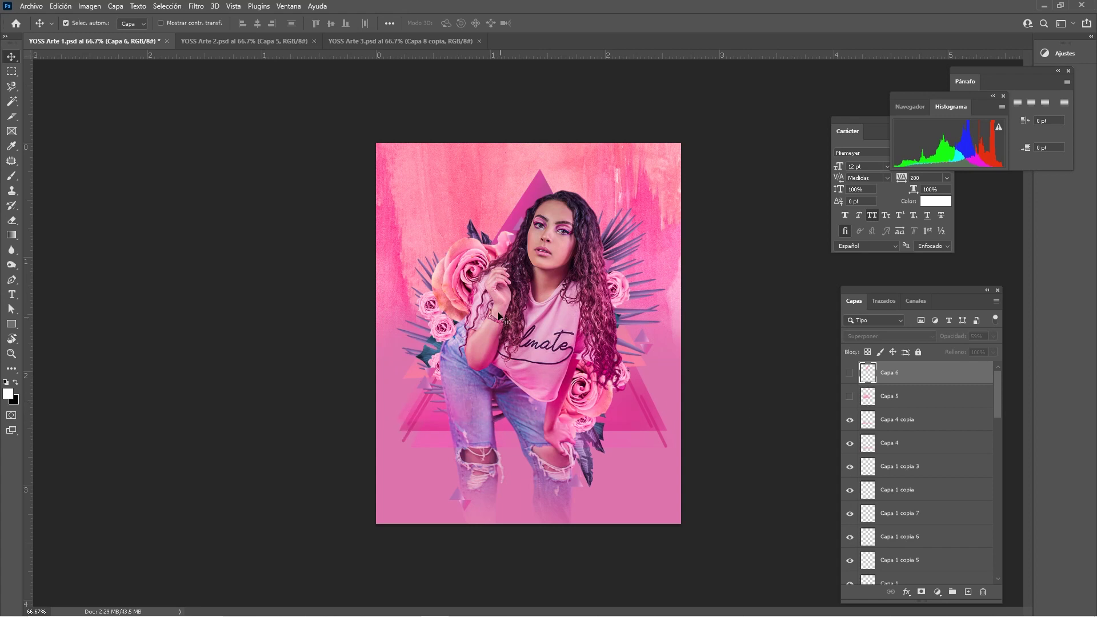
click(849, 396)
click(850, 373)
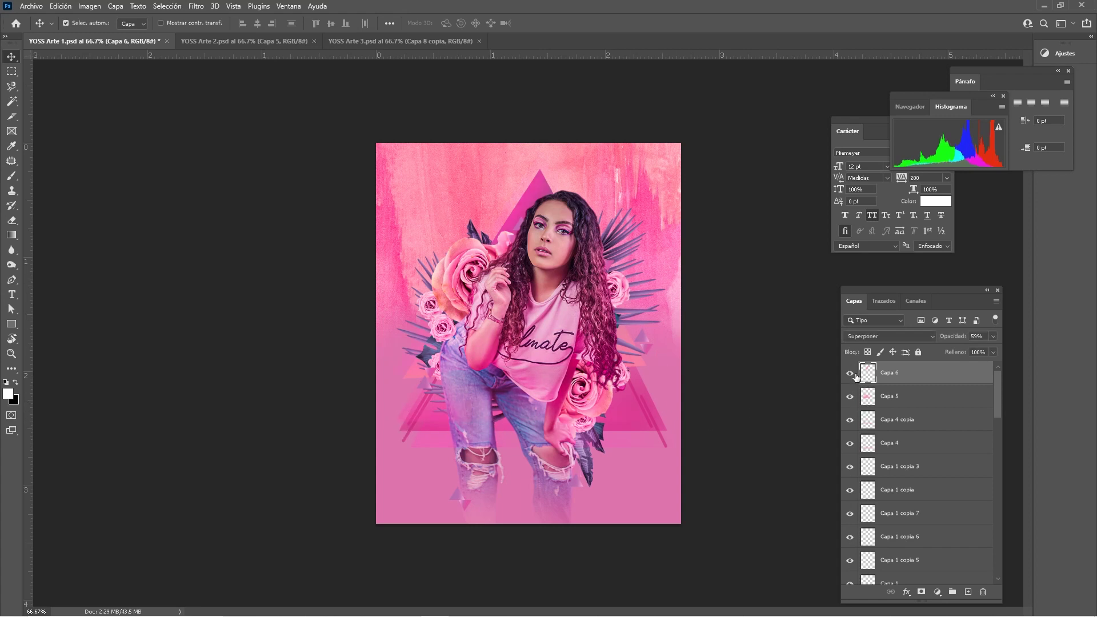
- Switch to YOSS Arte 2.psd and toggle Capa 4 and Capa 2 off and on to check their effect
click(244, 43)
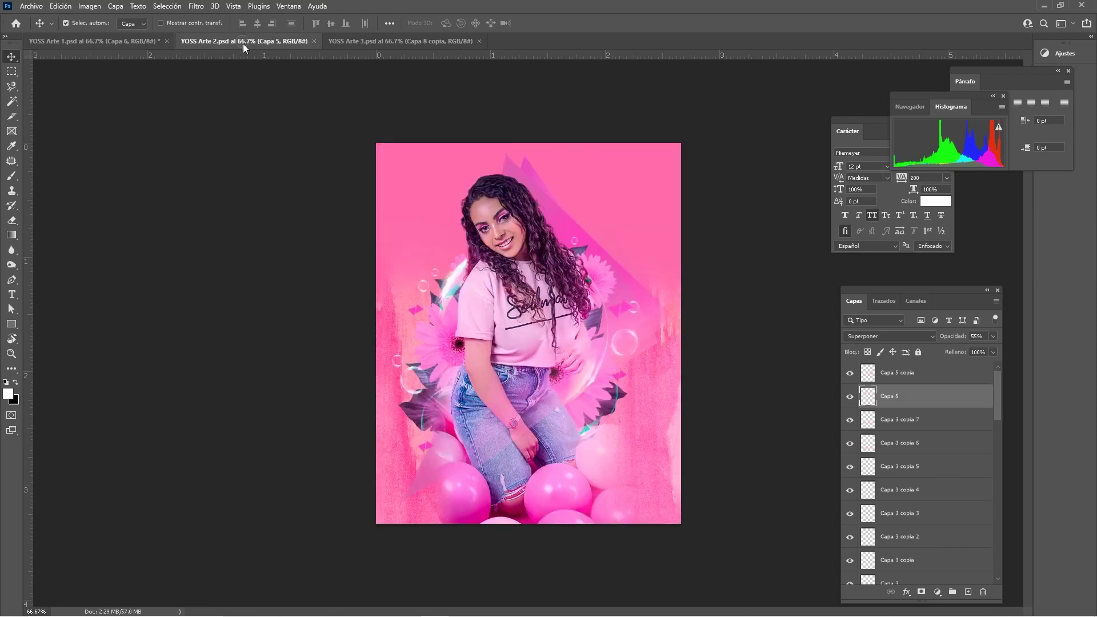
drag(996, 395, 983, 552)
click(850, 527)
click(851, 526)
click(850, 504)
click(850, 503)
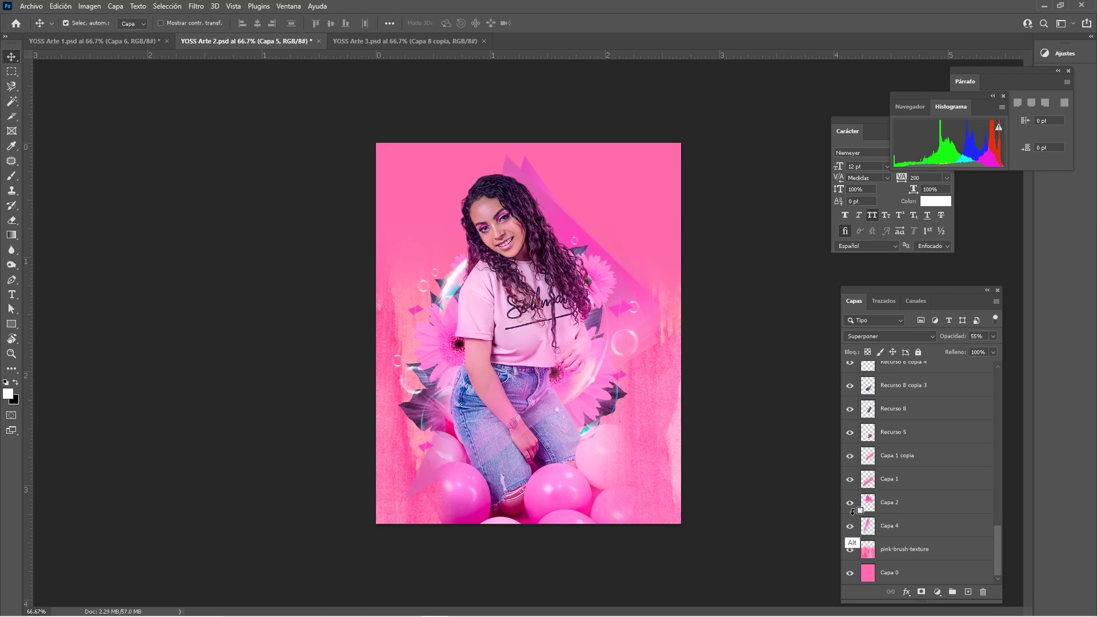
- View Capa 2, Capa 1 and Recurso 8 copia 3 in isolation one by one, restoring all layers each time
alt+click(851, 506)
alt+click(852, 506)
alt+click(856, 486)
alt+click(856, 487)
alt+click(851, 386)
alt+click(852, 385)
- View soap-bubble-817421_1920 copia 3 in isolation and inspect its blending mode, restoring all layers
drag(993, 545, 994, 482)
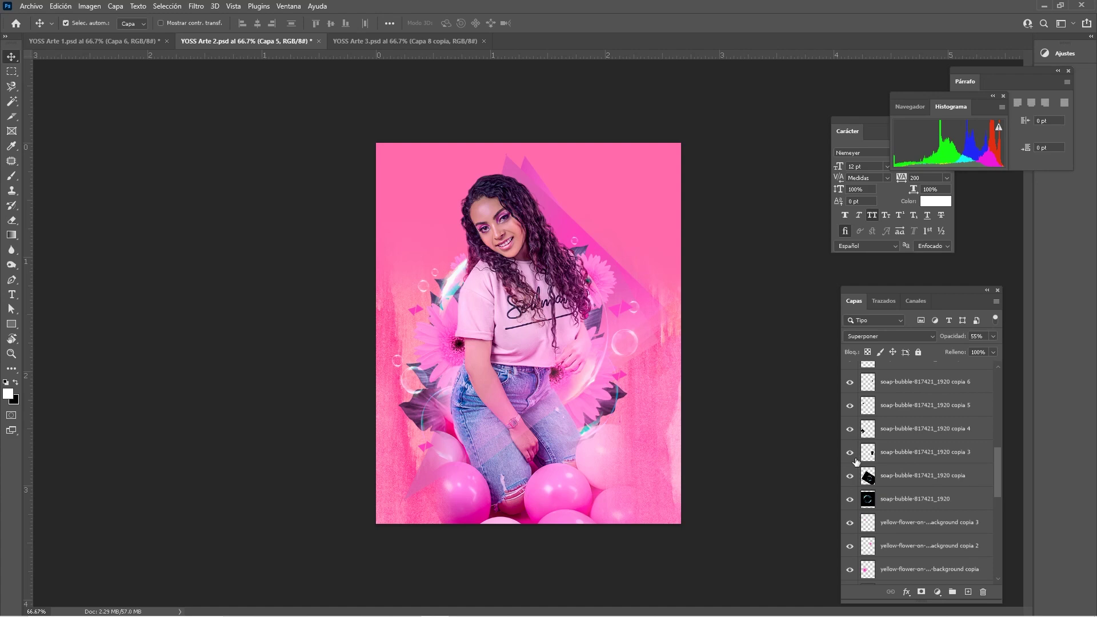
alt+click(855, 461)
alt+click(854, 459)
click(870, 460)
alt+click(854, 460)
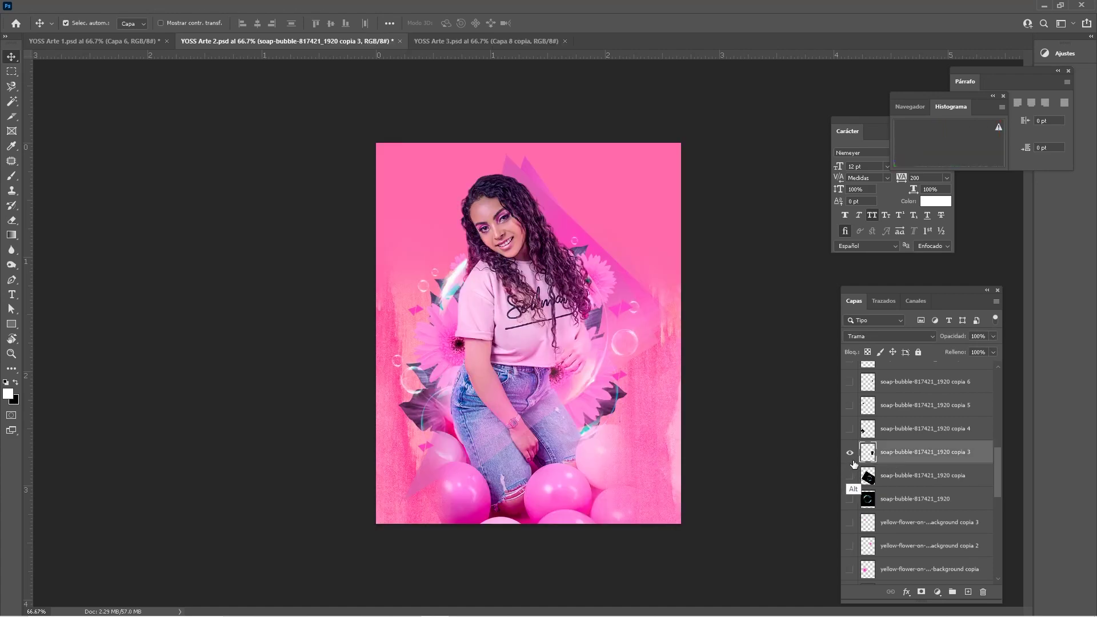
alt+click(854, 461)
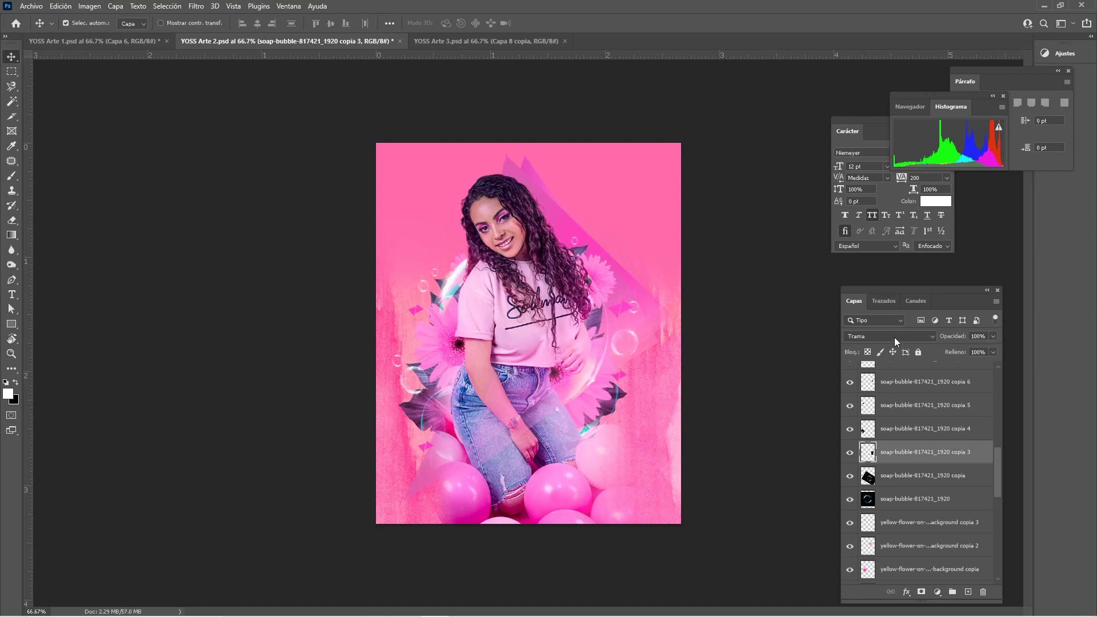
- View the model layer DSC04043 copia and Capa 3 copia 3 in isolation, restoring all layers each time
drag(1000, 463, 1000, 404)
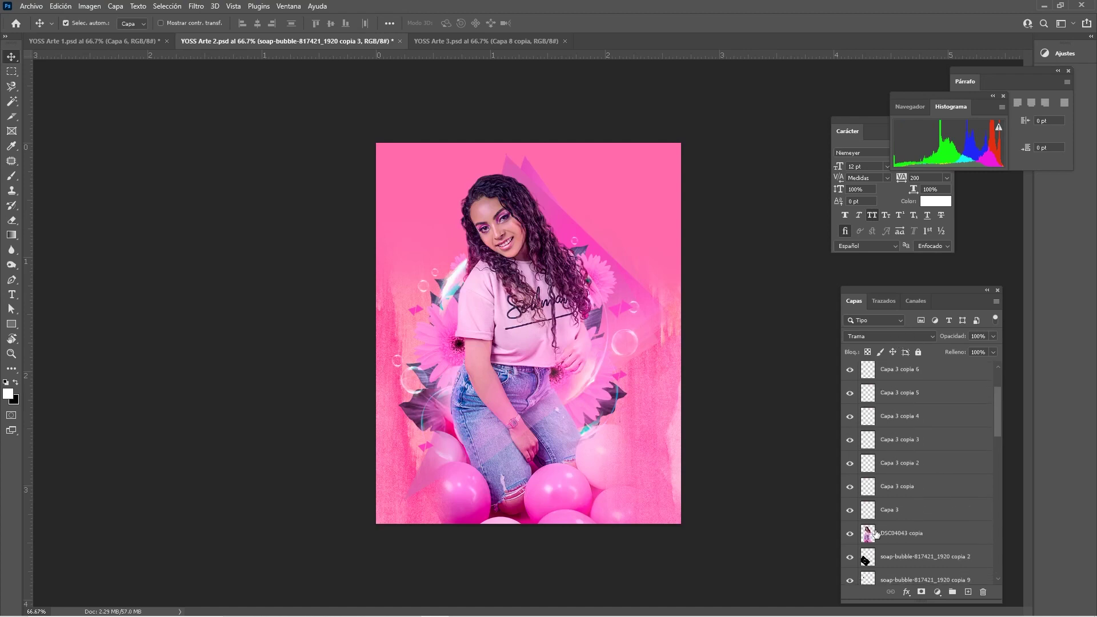
alt+click(854, 536)
alt+click(854, 537)
alt+click(854, 449)
alt+click(853, 450)
- View the top light layers Capa 5 and Capa 5 copia in isolation, restoring all layers each time
scroll(999, 423, down, 2)
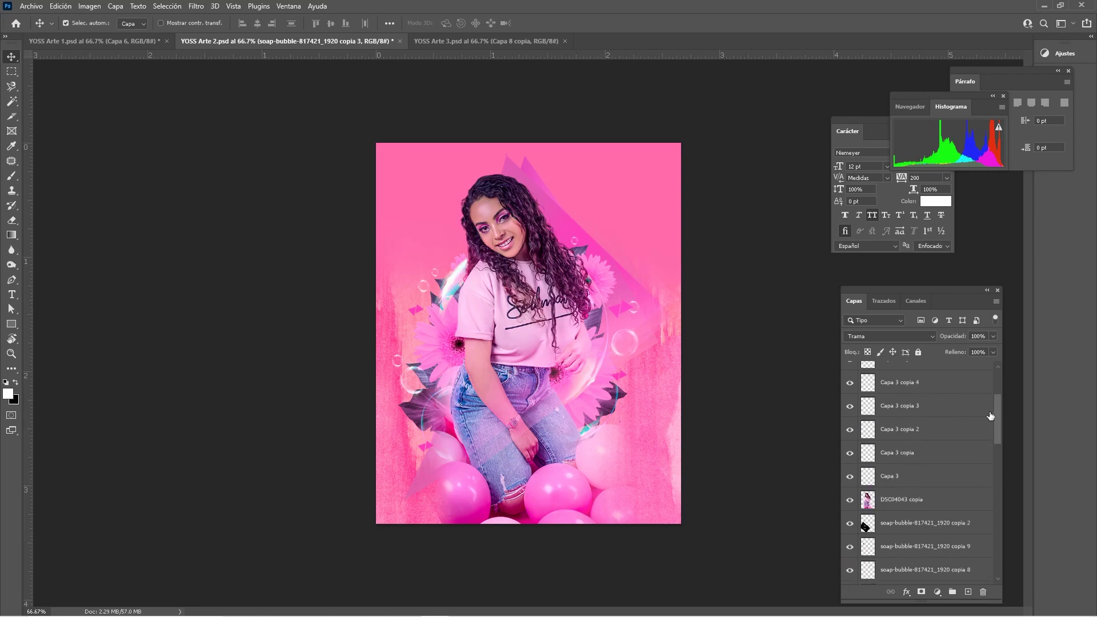
scroll(991, 413, up, 3)
alt+click(851, 400)
alt+click(852, 402)
alt+click(850, 373)
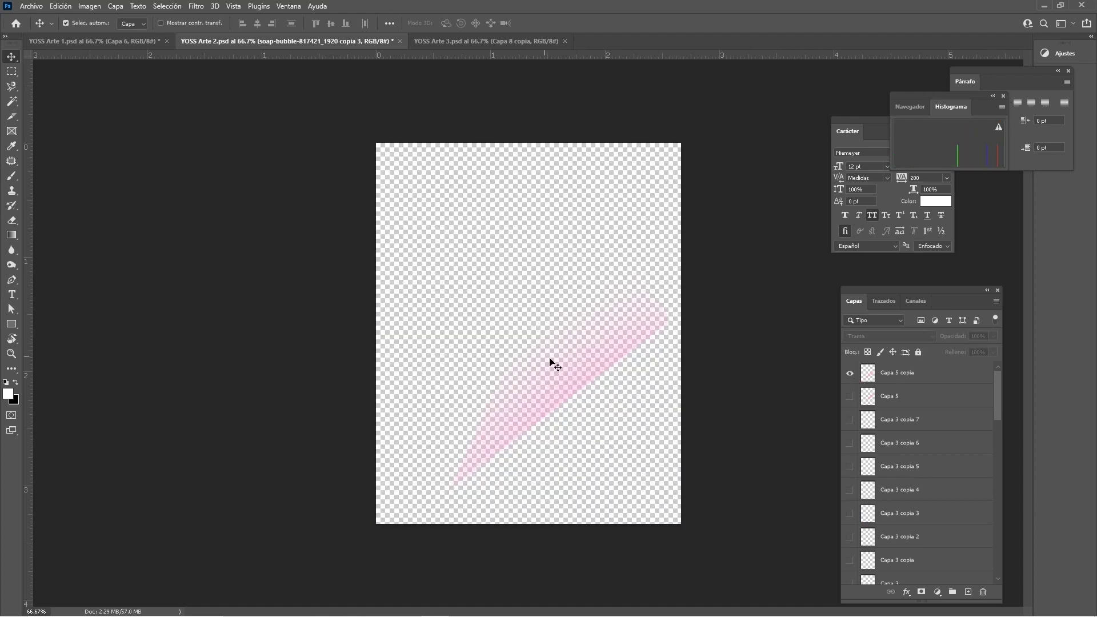
alt+click(851, 375)
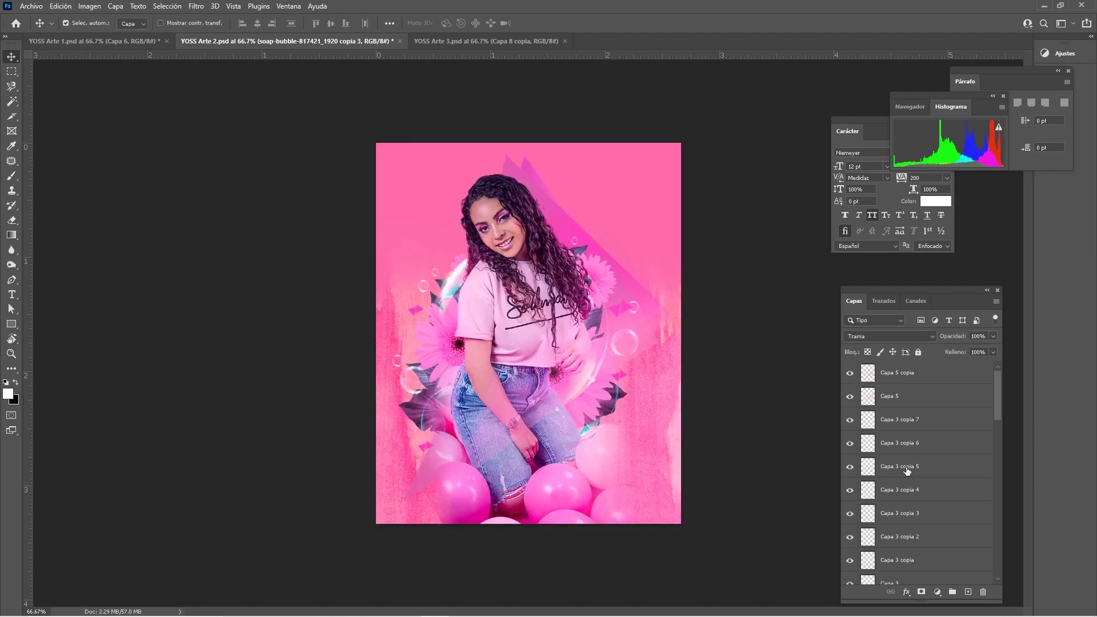
- Switch to YOSS Arte 3.psd and examine pink-brush-texture by toggling it and viewing it in isolation
click(510, 44)
mouse_move(999, 400)
mouse_down()
mouse_move(999, 477)
mouse_move(942, 554)
mouse_up()
click(850, 527)
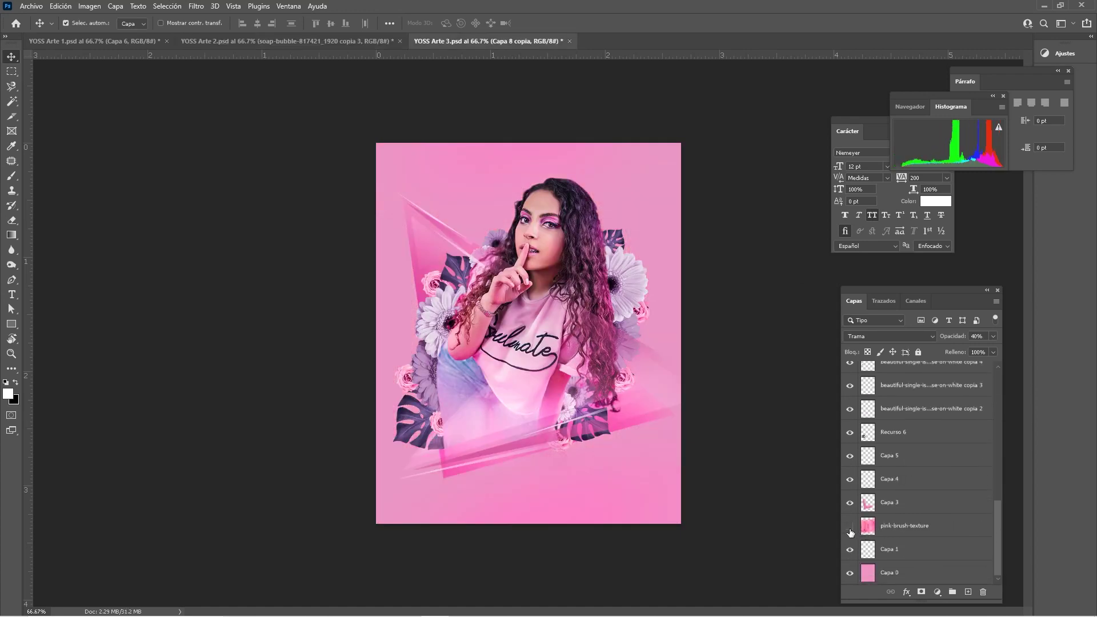
click(850, 526)
alt+click(850, 527)
alt+click(850, 527)
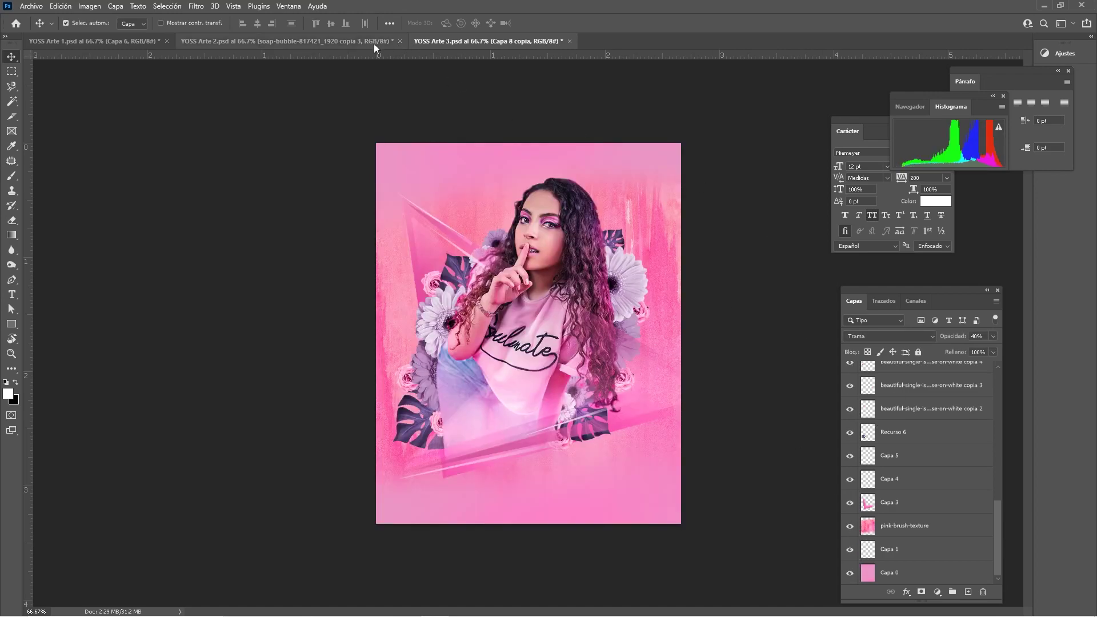
click(374, 42)
click(490, 45)
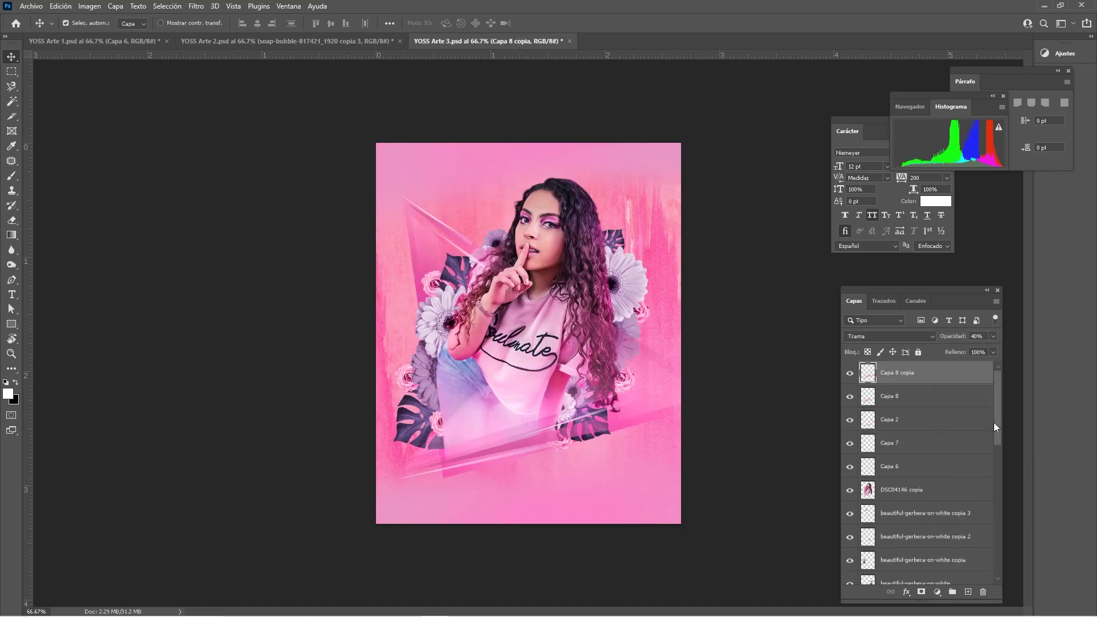
- Hide all layers of YOSS Arte 3.psd and reveal only its rose, Recurso 6 leaf and pink triangle layers
drag(999, 419, 997, 500)
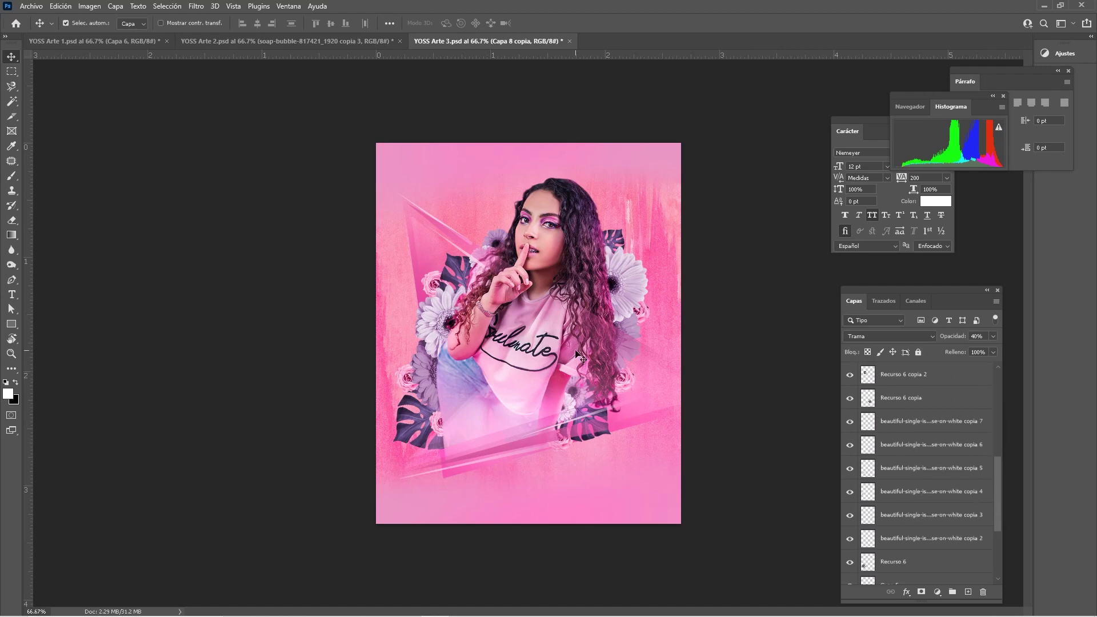
alt+click(851, 493)
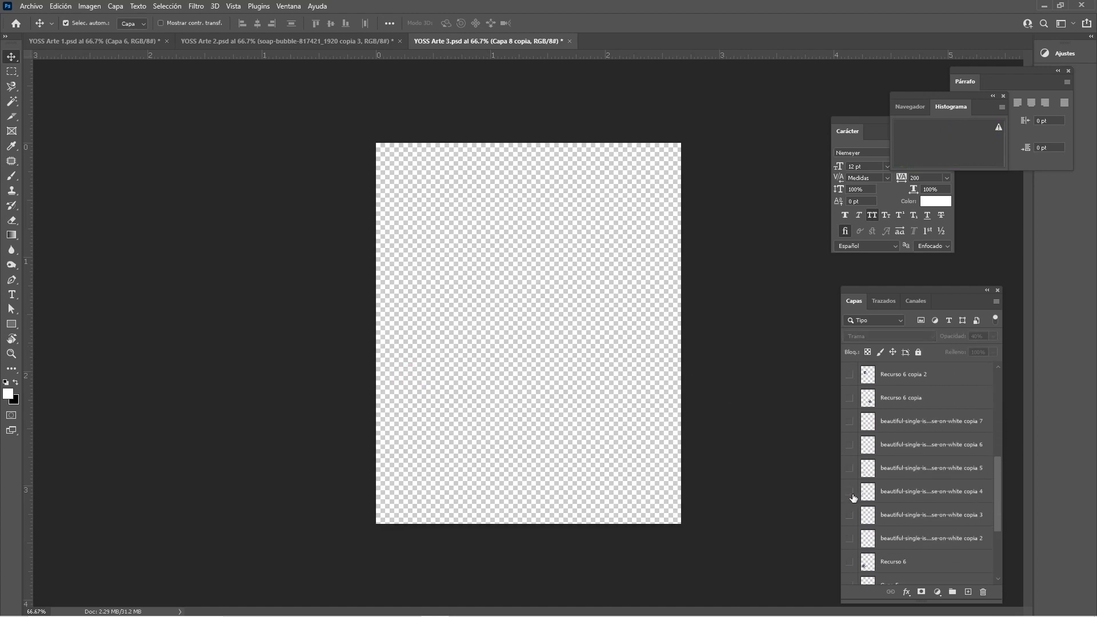
click(849, 490)
drag(850, 471, 851, 377)
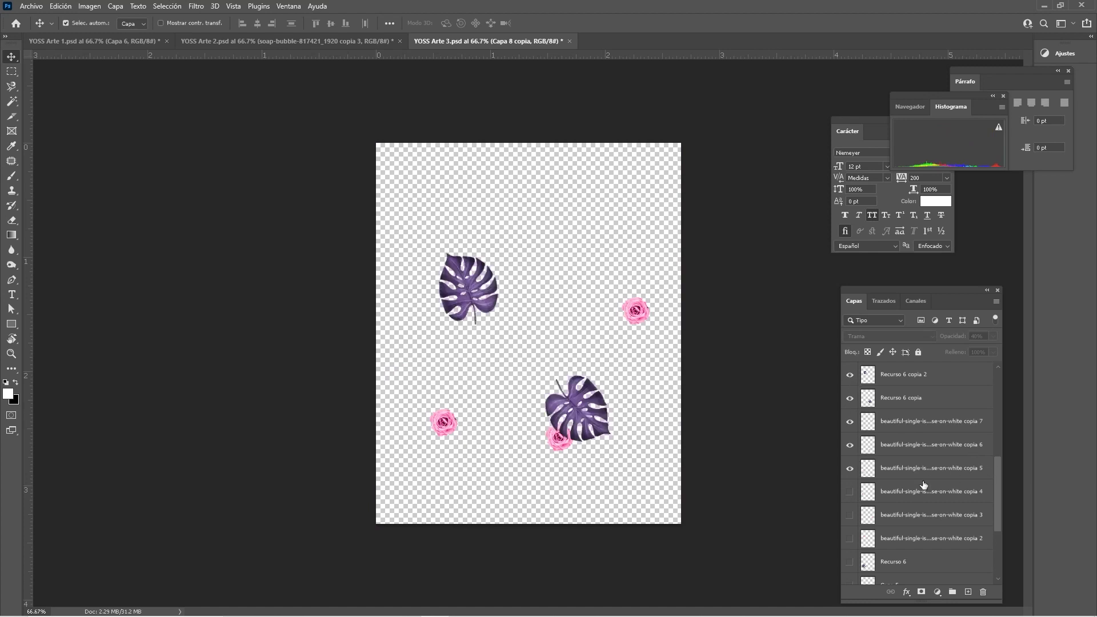
drag(850, 494, 851, 432)
scroll(905, 536, down, 3)
- Reveal the light layers Capa 6, Capa 7, Capa 2 and Capa 8, plus beautiful-gerbera-on-white copia 3
drag(994, 520, 998, 399)
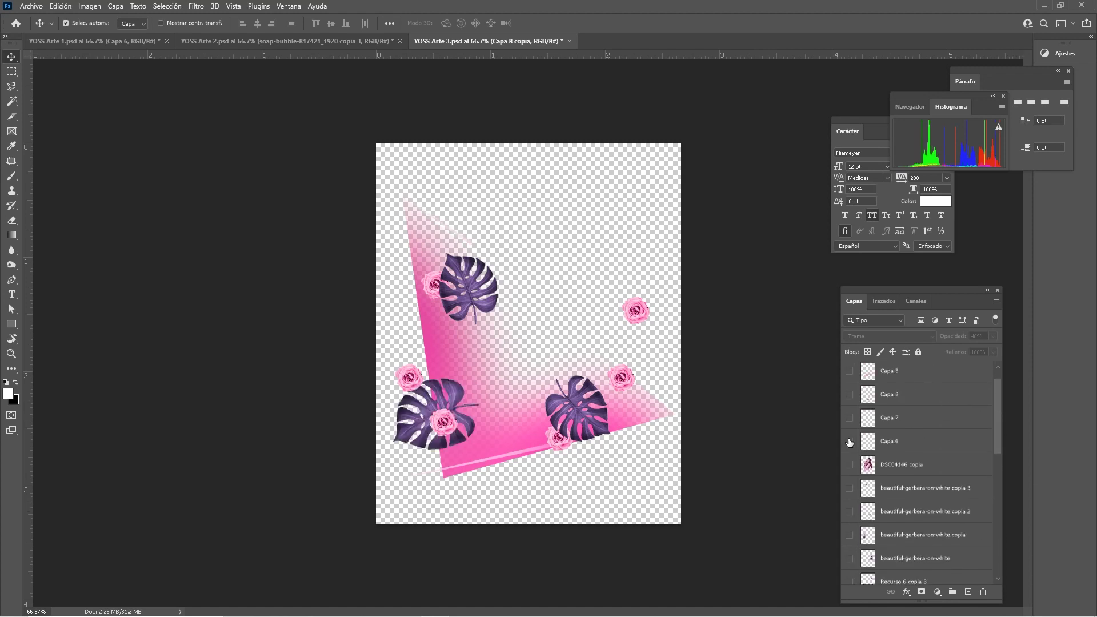
drag(853, 423, 851, 370)
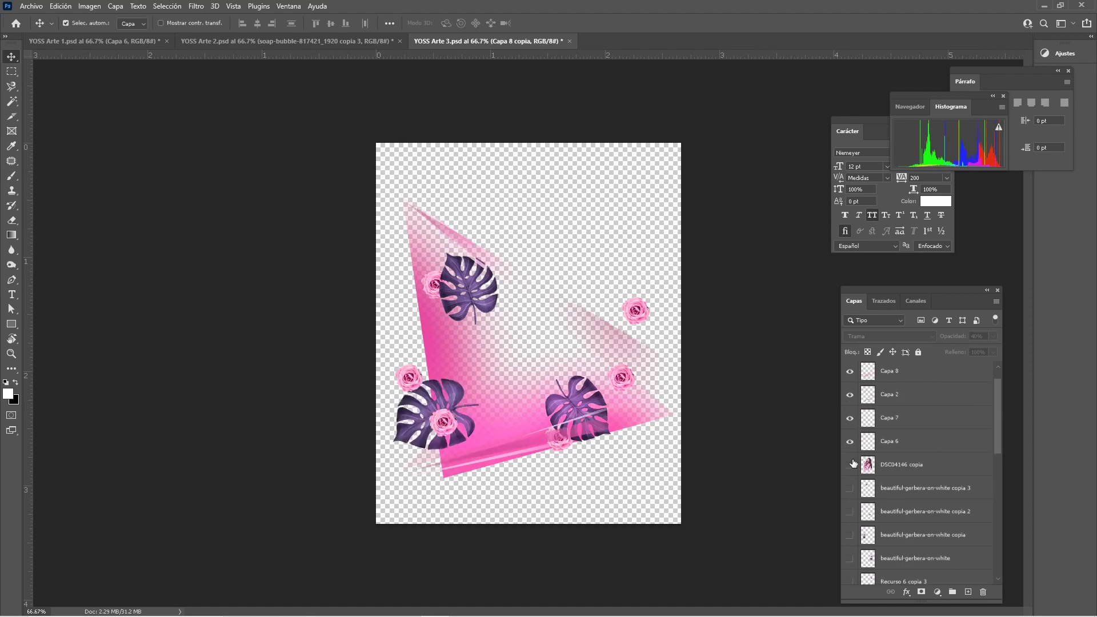
click(851, 488)
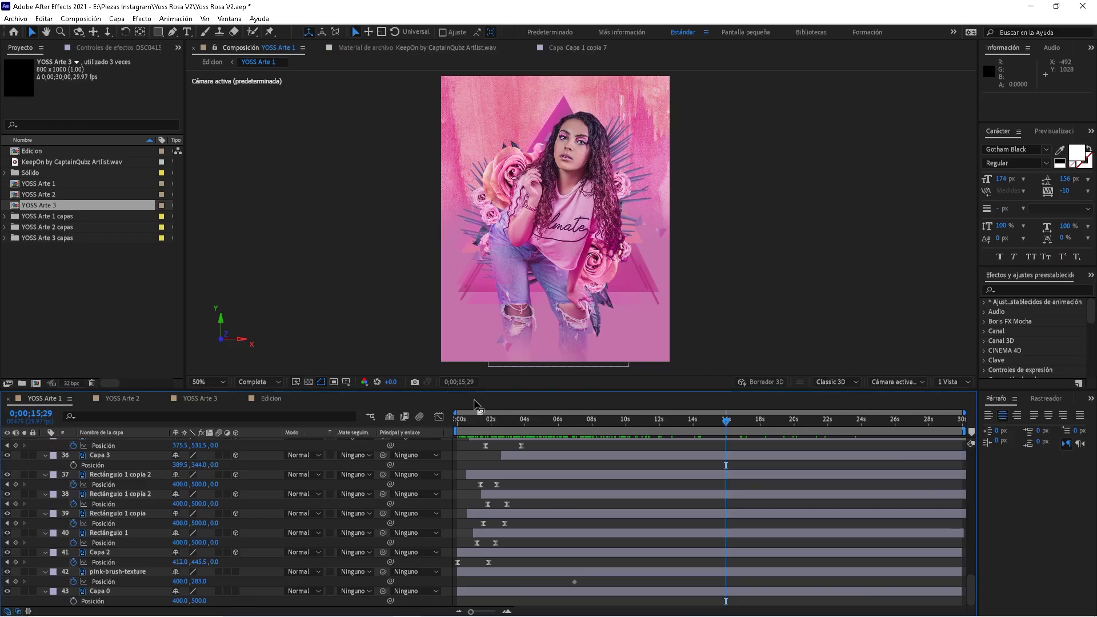
- Switch to the After Effects project, review the YOSS Arte 1, 2 and 3 compositions and look through YOSS Arte 1's layers
click(38, 183)
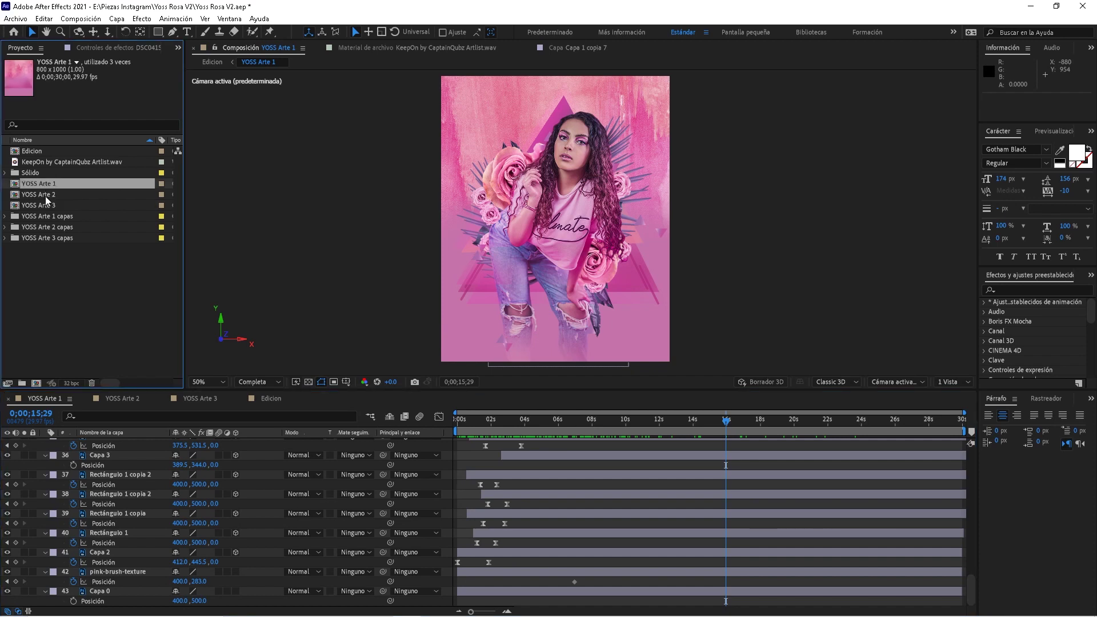
click(47, 195)
click(47, 205)
click(46, 186)
drag(971, 577, 971, 490)
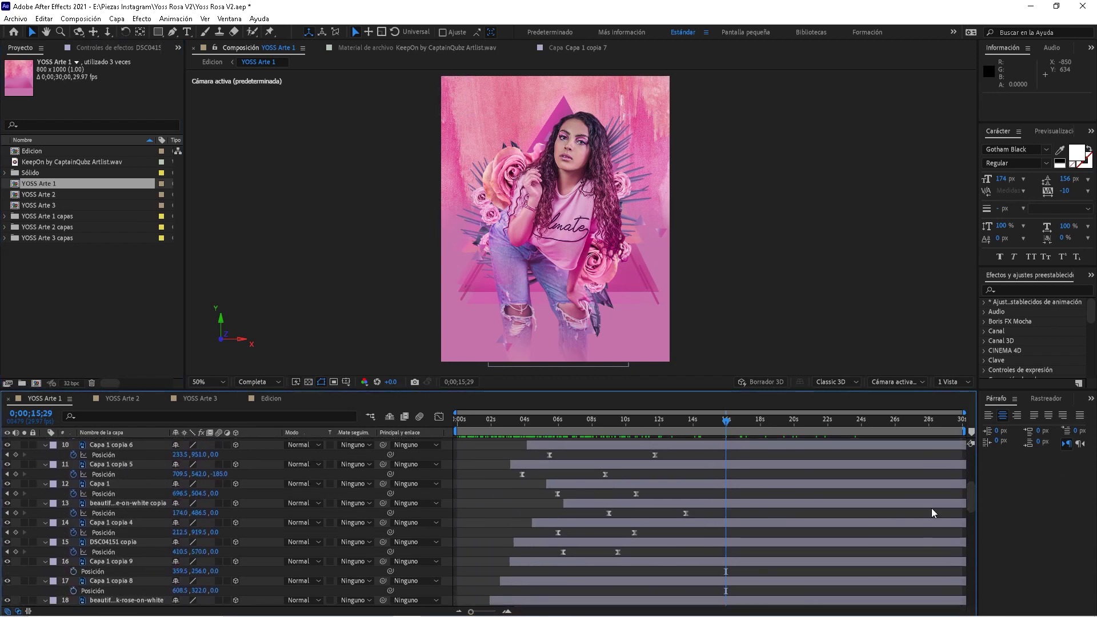
scroll(974, 502, down, 10)
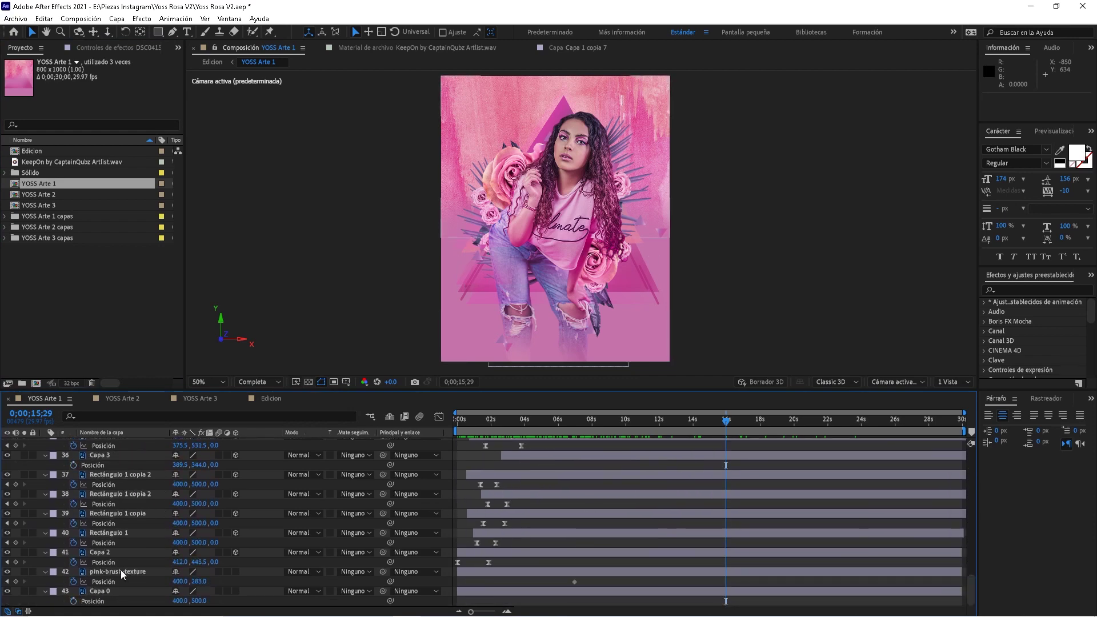
- Solo pink-brush-texture in YOSS Arte 1, preview its animation and reveal its keyframed properties
click(122, 572)
click(24, 571)
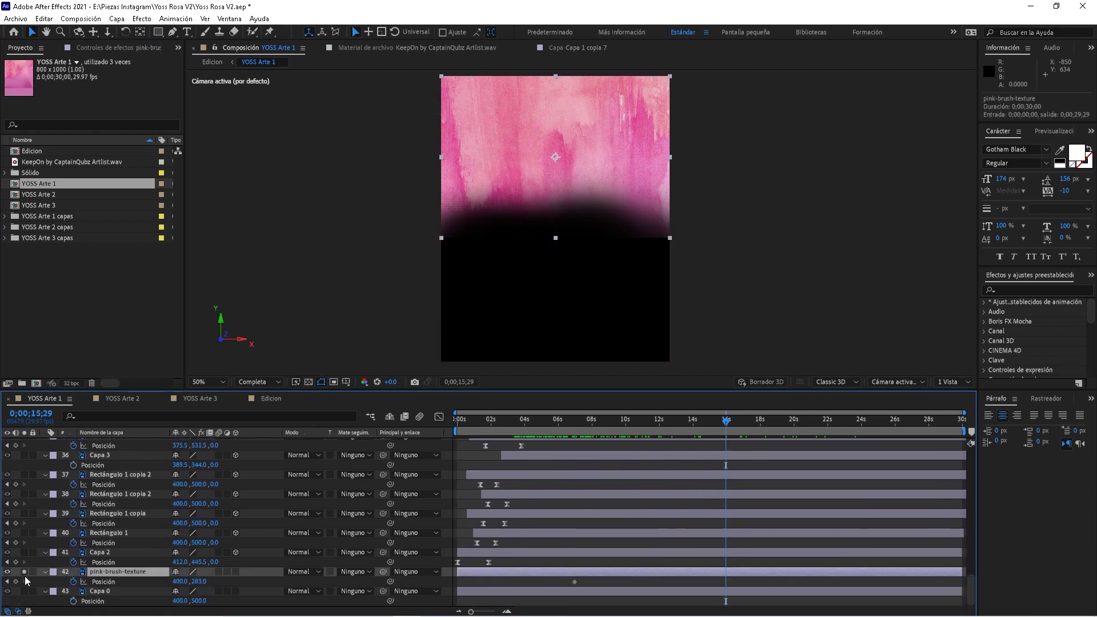
click(464, 426)
key(space)
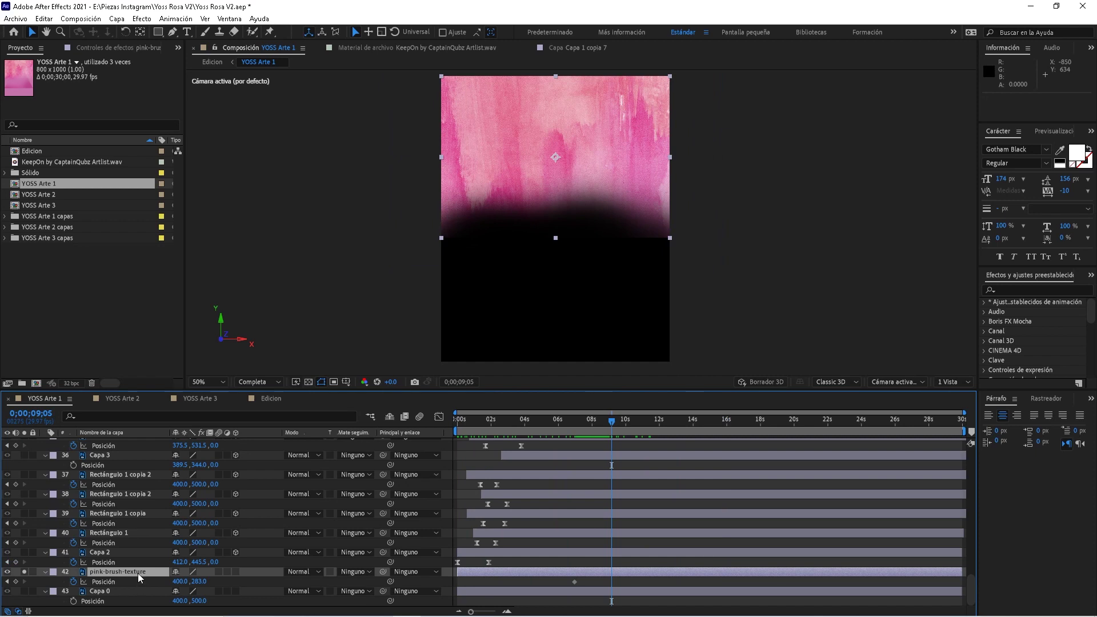
key(u)
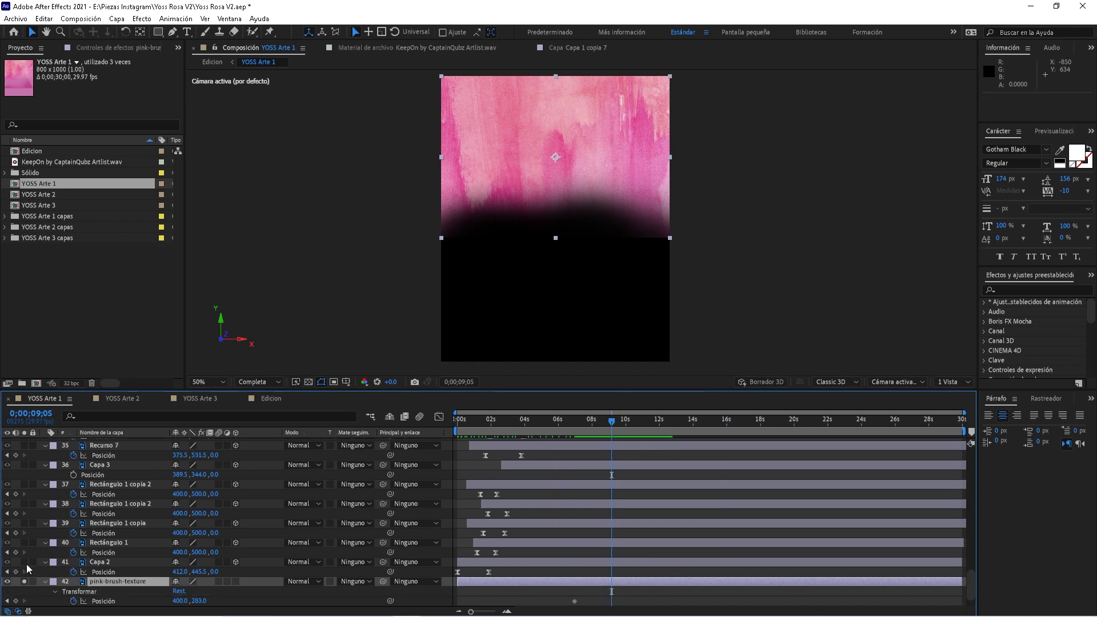
- Solo Capa 2, Rectángulo 1 and Rectángulo 1 copia as well, and preview their entrance animation
click(24, 562)
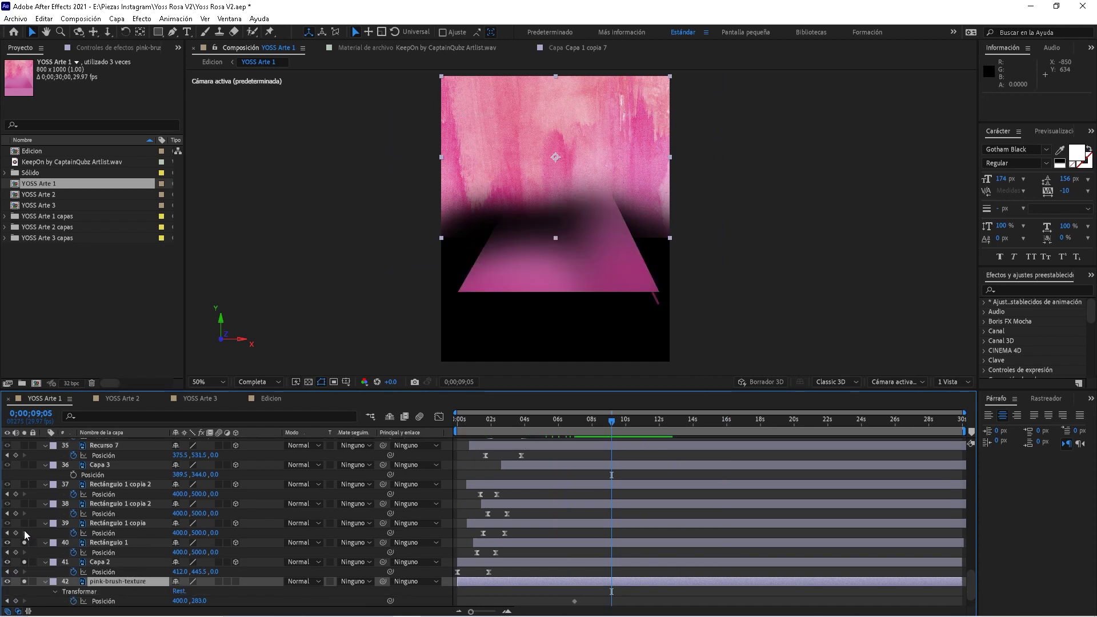
click(96, 525)
click(121, 543)
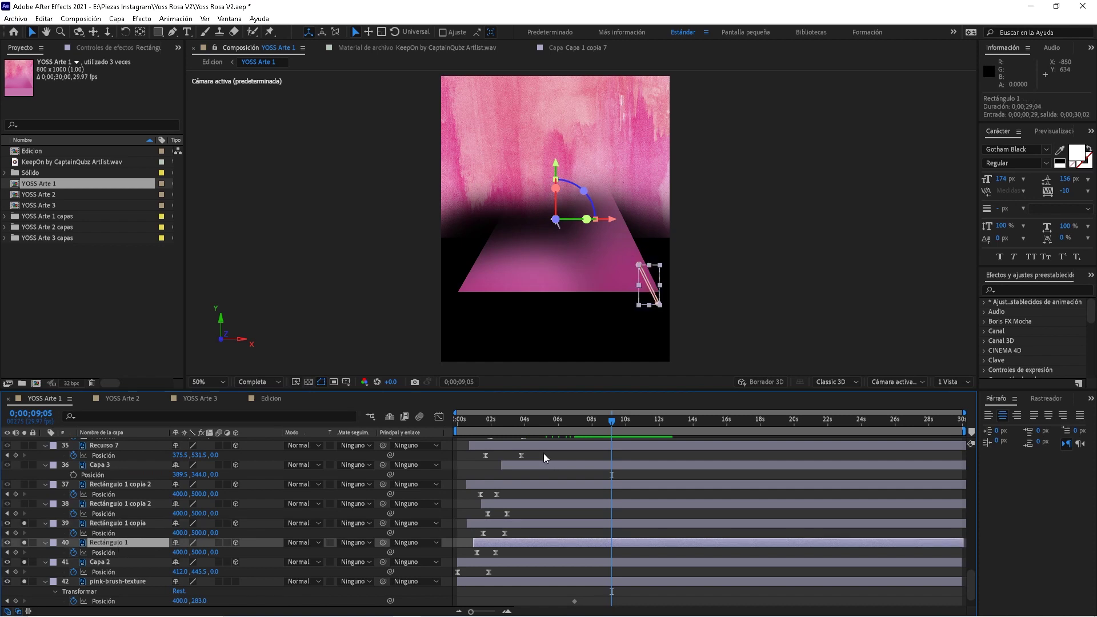
key(space)
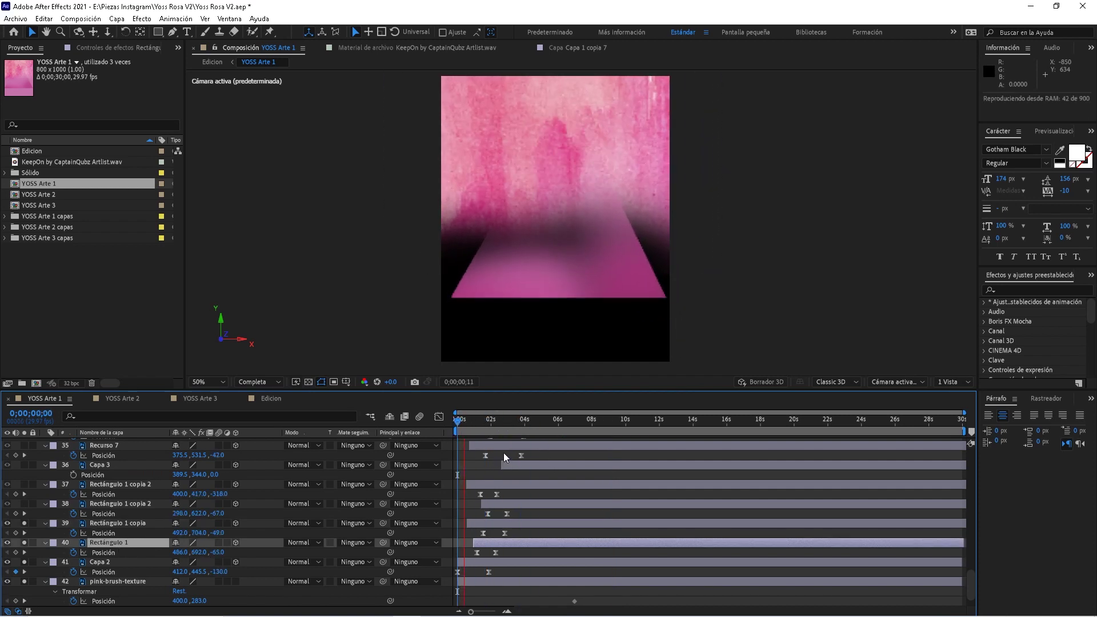
key(space)
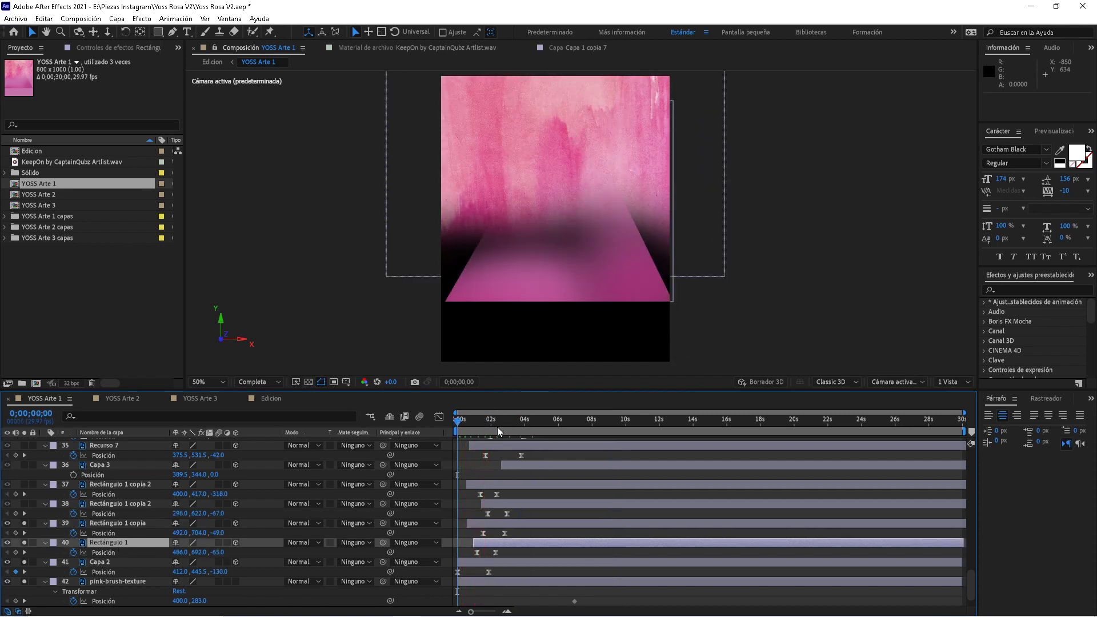
click(499, 432)
- Check Capa 2's contribution by turning its solo off and on, and replay the animation from the start
click(120, 563)
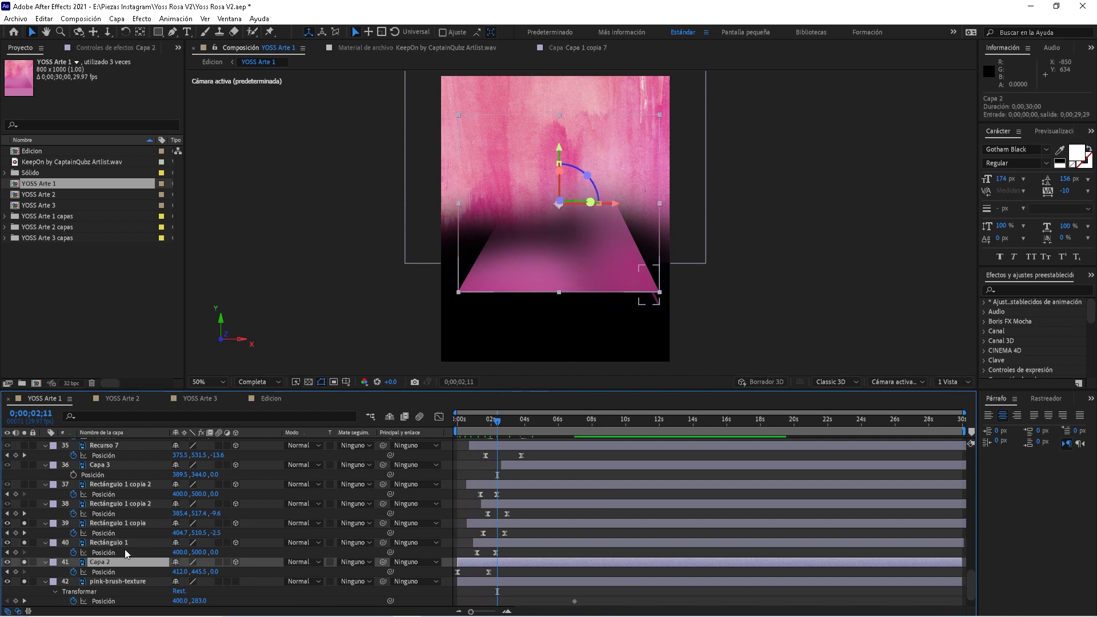
click(25, 562)
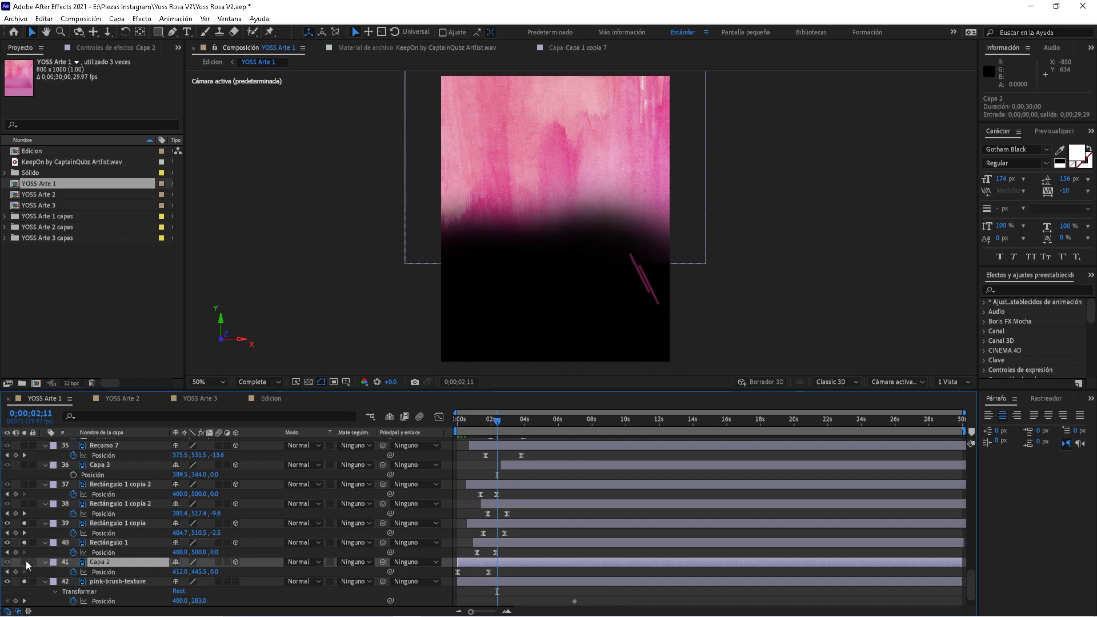
click(25, 563)
key(Home)
key(space)
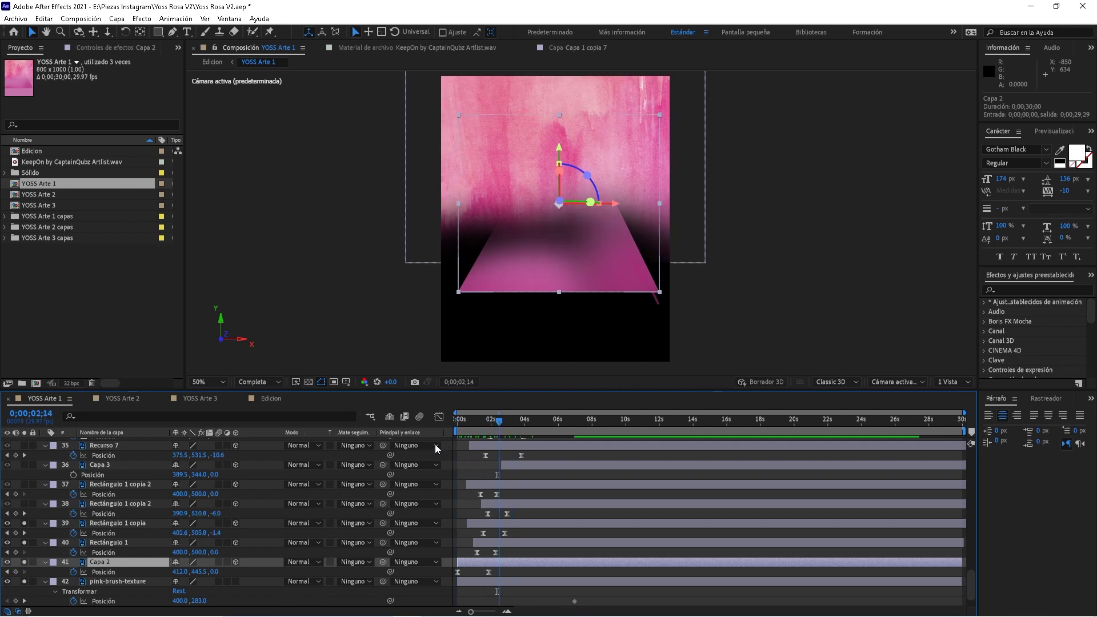
- Solo both Rectángulo 1 copia 2 layers and preview the line animation
click(24, 503)
click(24, 484)
click(484, 425)
key(space)
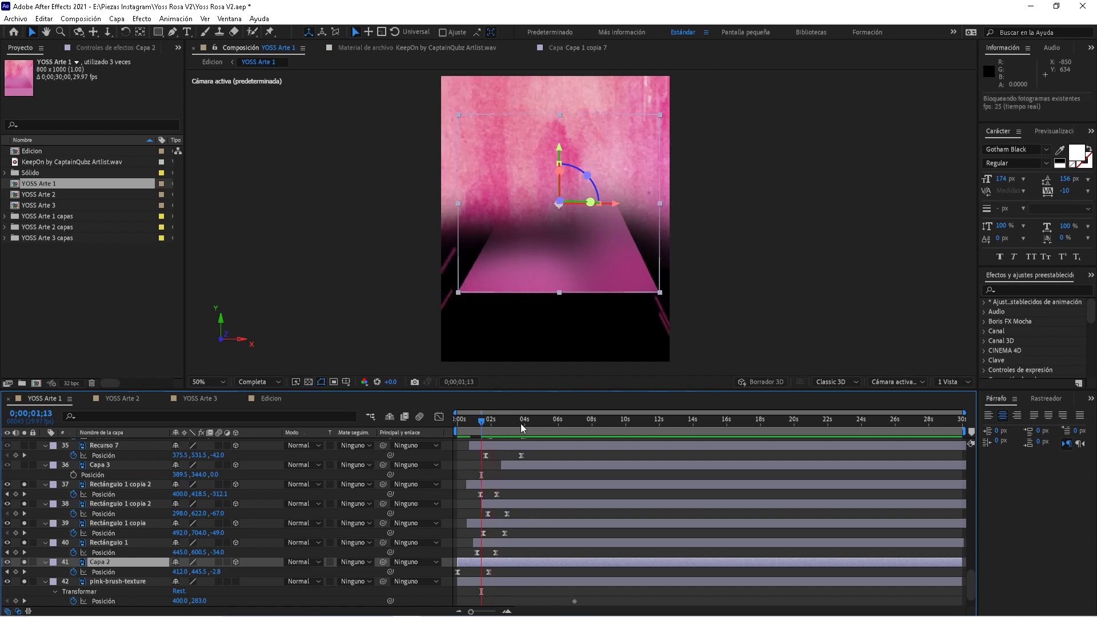
key(space)
- Solo Capa 3, Recurso 7 and Recurso 7 copia, and scrub through their entrance to 0;00;04;29
scroll(98, 533, up, 2)
click(98, 517)
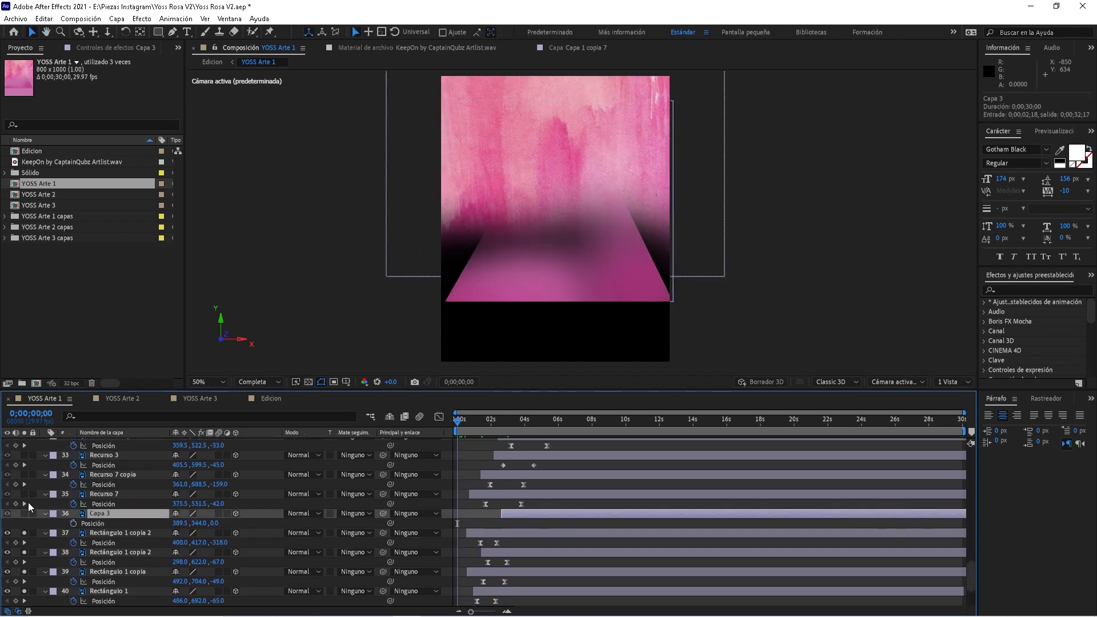
click(23, 474)
drag(478, 420, 519, 431)
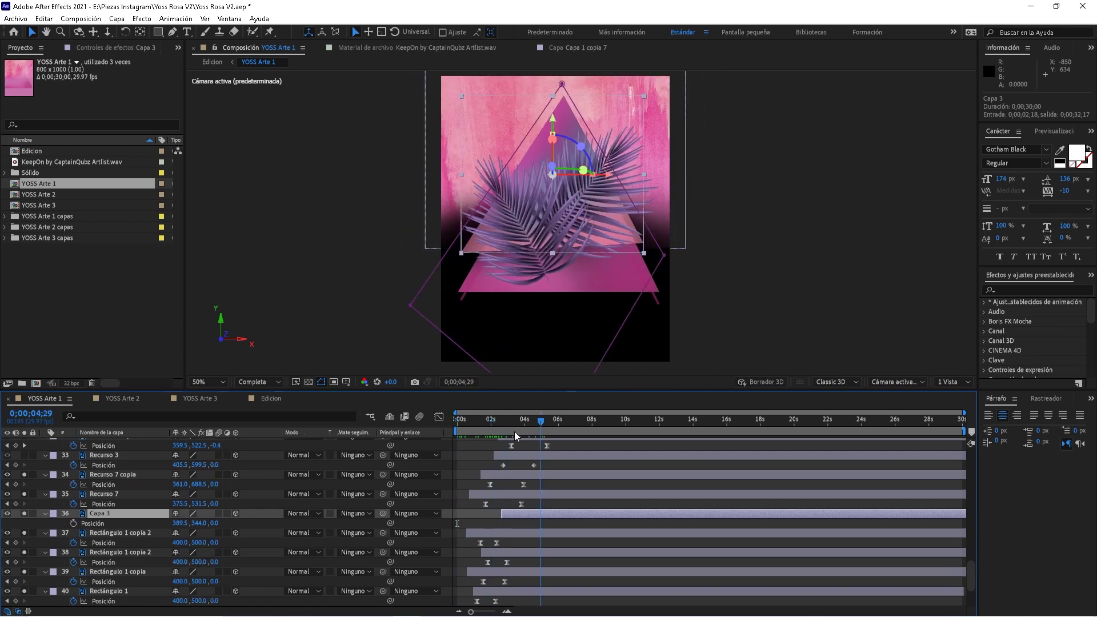
- Reveal the animated properties of the palm leaf layers Recurso 7 and Recurso 7 copia
click(520, 494)
key(u)
key(u)
click(543, 478)
key(u)
key(u)
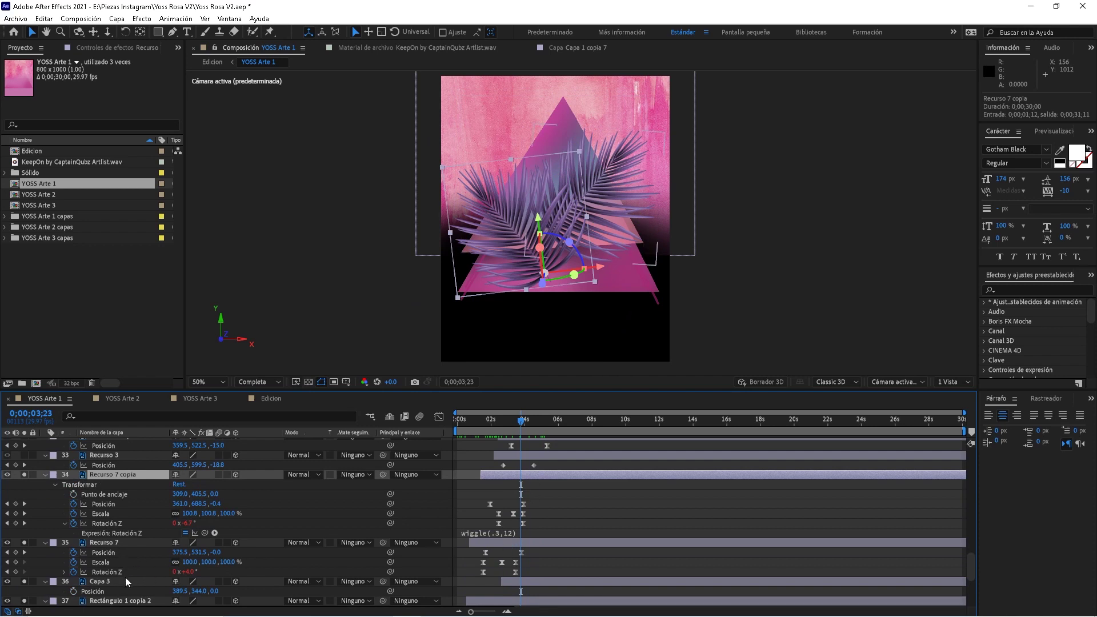
- Preview the palm leaf animation from 0;00;01;23 and check the layers below with the playhead at 0;00;02;28
click(488, 426)
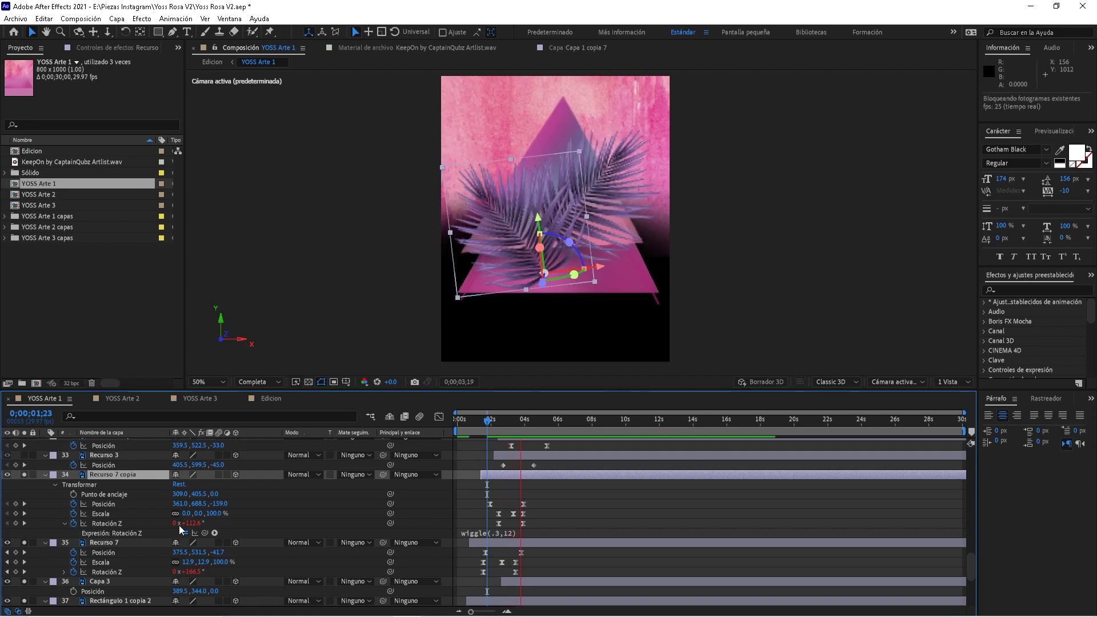
key(space)
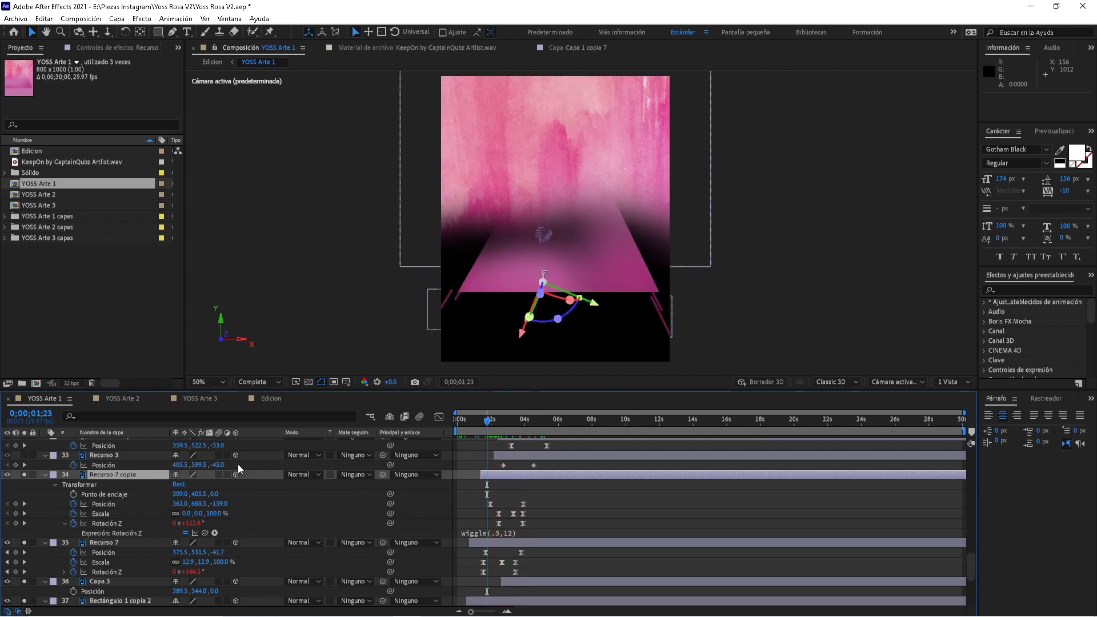
drag(968, 564, 971, 594)
drag(483, 420, 506, 427)
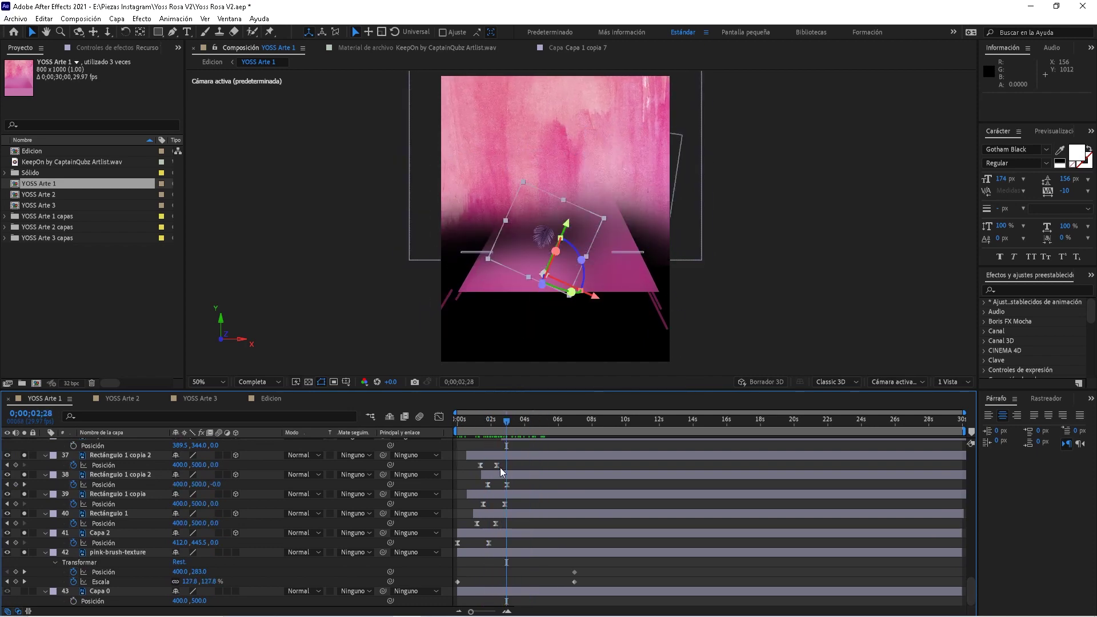
drag(970, 598, 969, 560)
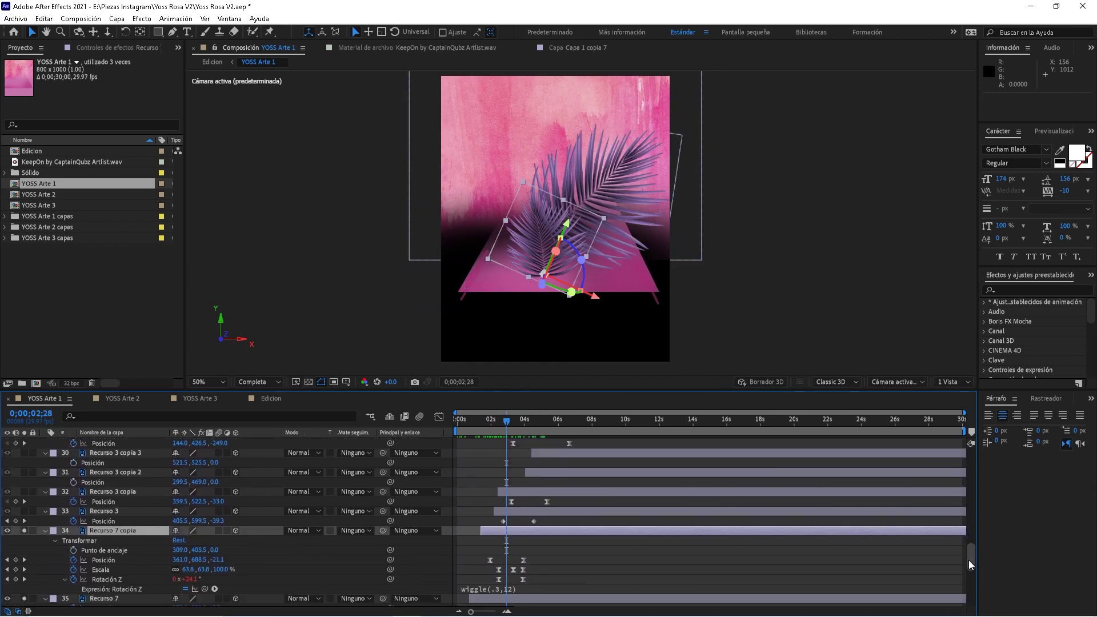
- Examine Recurso 7 copia's scale and wiggling rotation by scrubbing and playing the animation up to 0;00;04;14
click(514, 422)
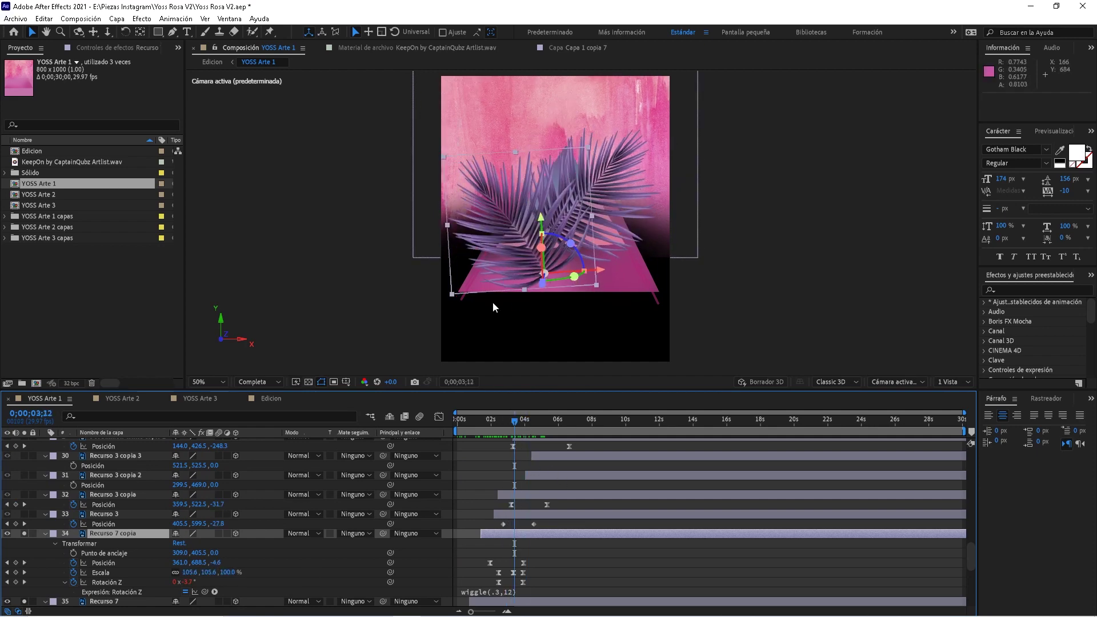
click(505, 422)
click(503, 422)
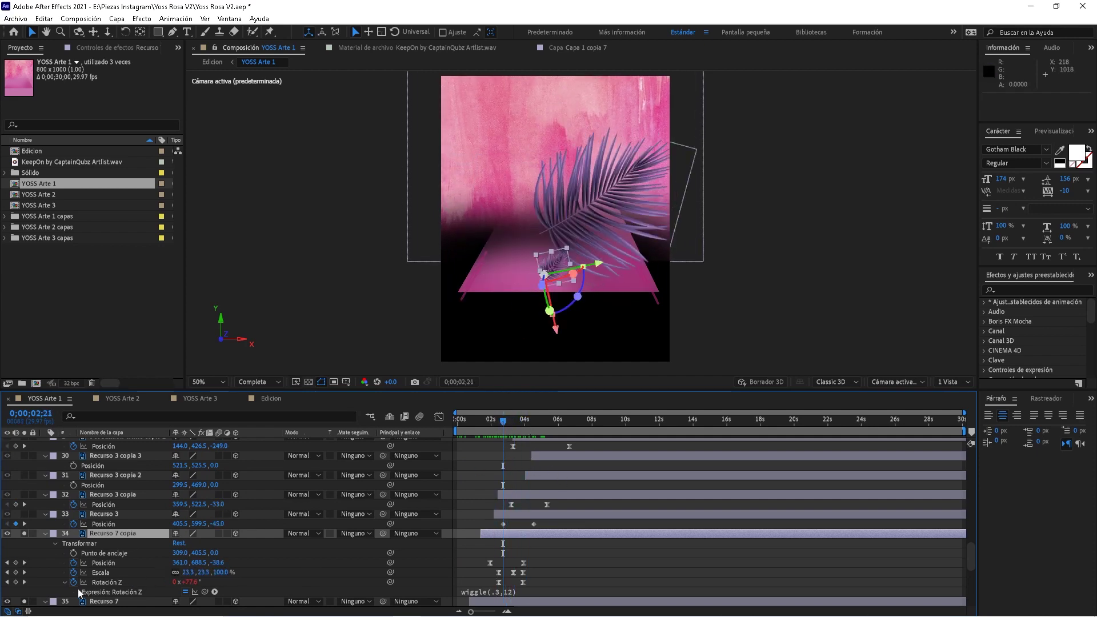
key(space)
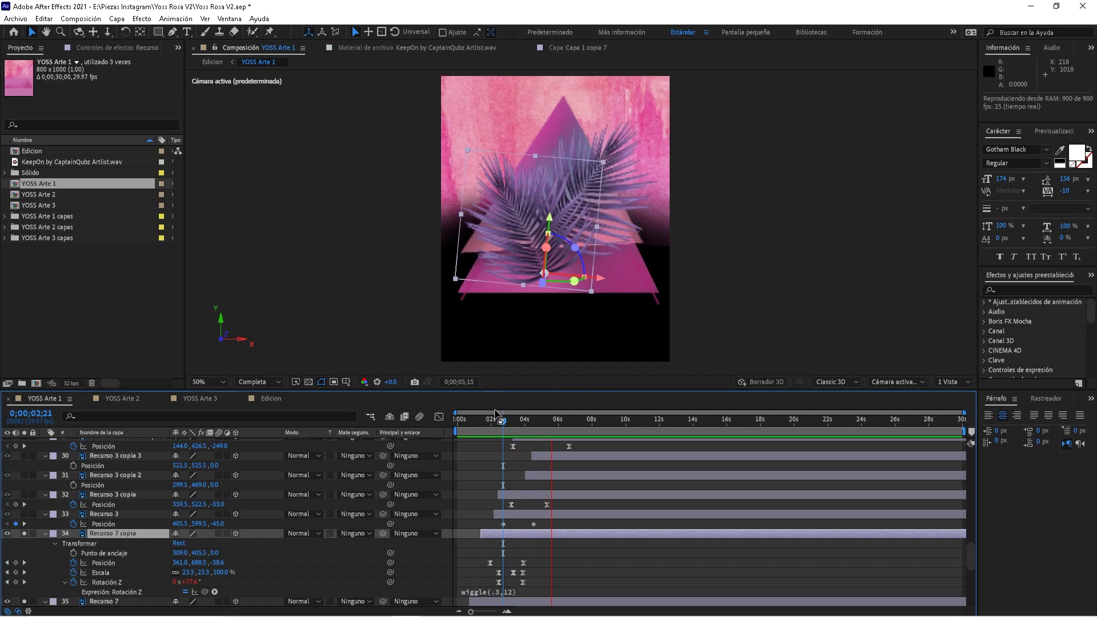
click(511, 431)
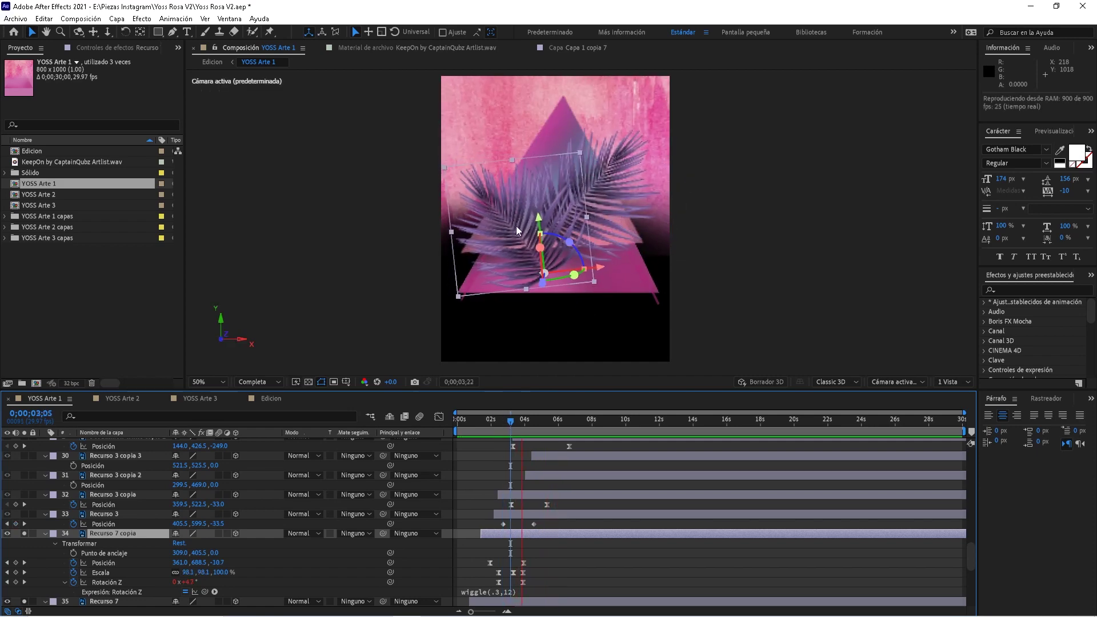
key(space)
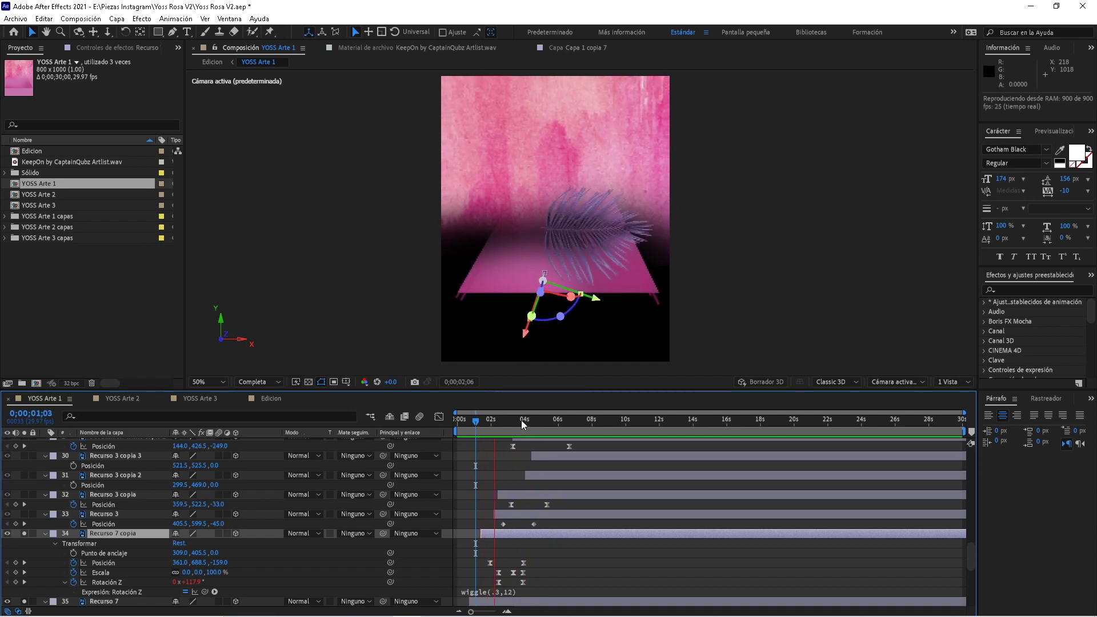
click(544, 422)
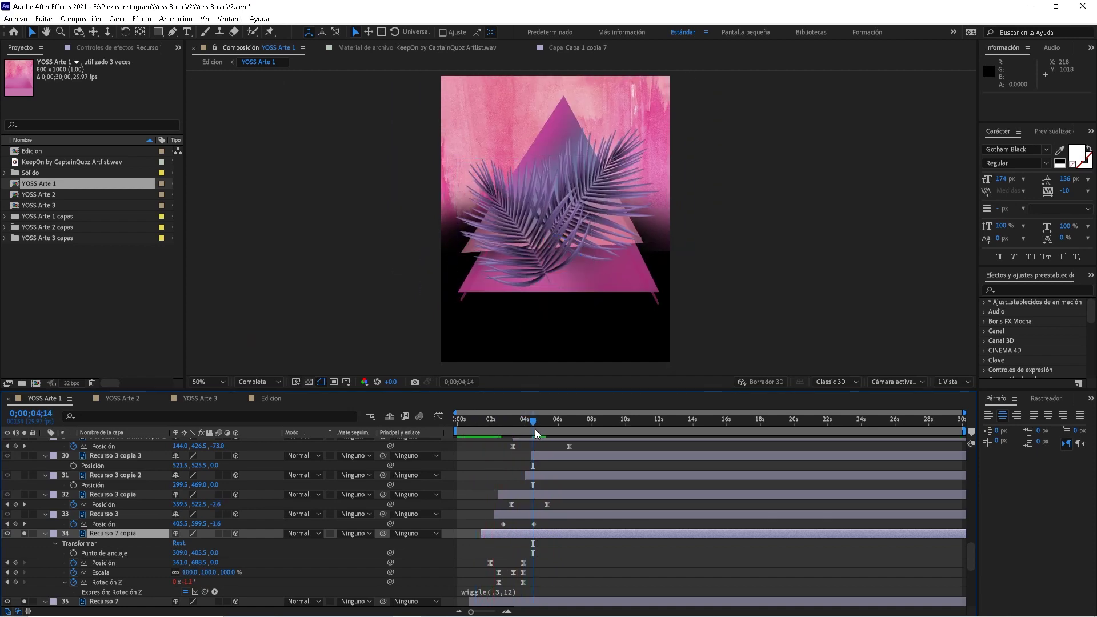
- Solo the additional leaf layers Recurso 3 and Recurso 3 copia 2
click(140, 494)
click(24, 514)
click(27, 476)
- Play the composition from 0;00;04;09 and reveal the animated properties of Recurso 3 copia
key(space)
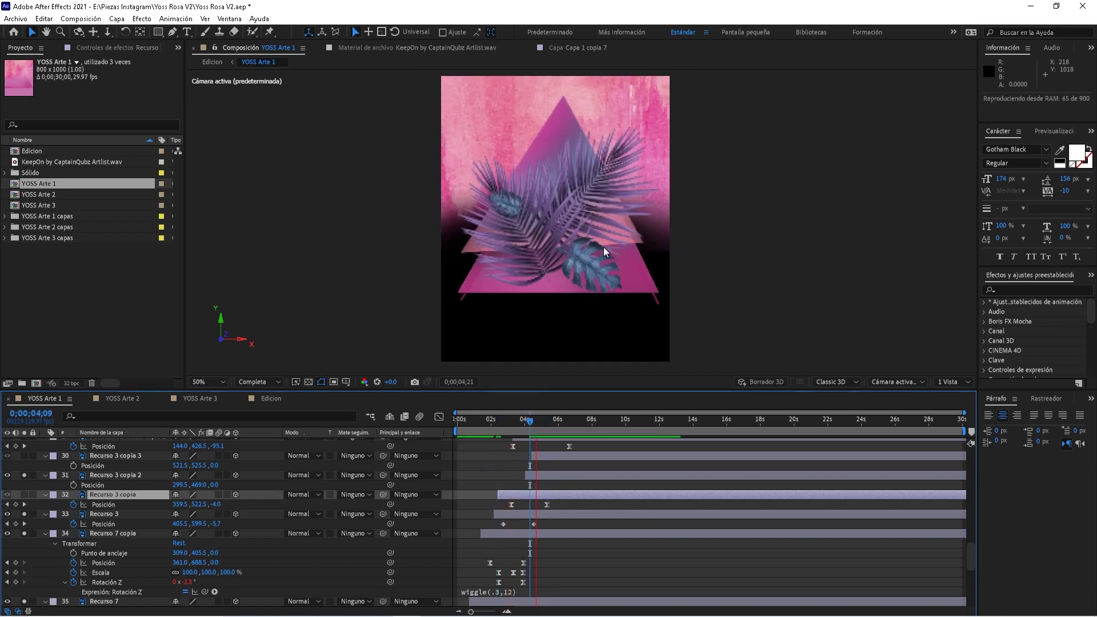
key(u)
key(u)
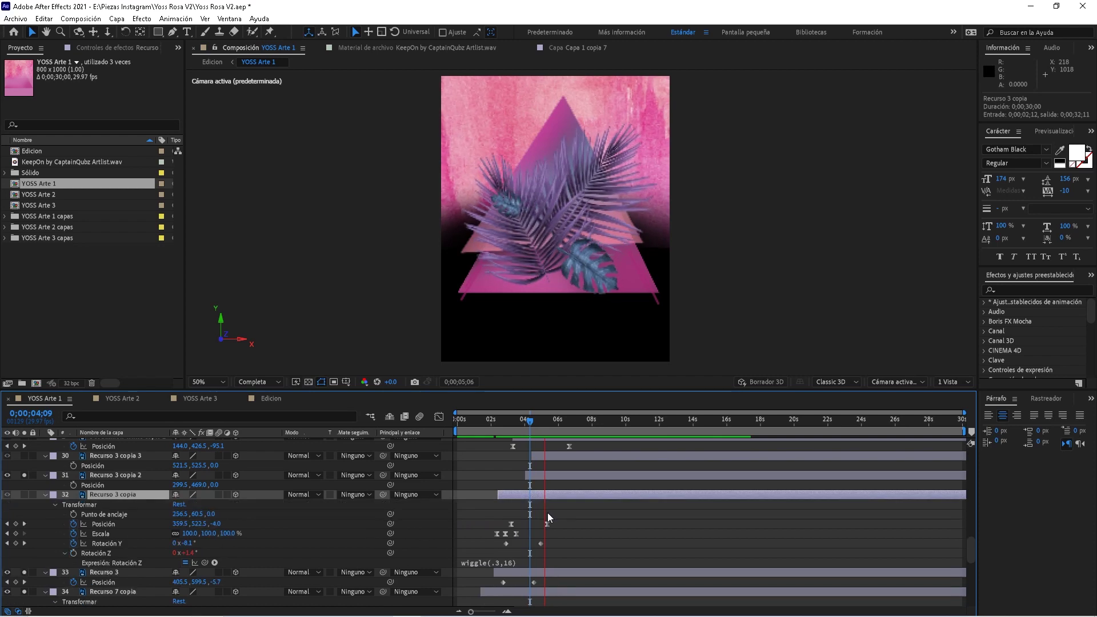
- Reveal the animated properties of Recurso 3 and preview its motion from 0;00;02;19
click(546, 574)
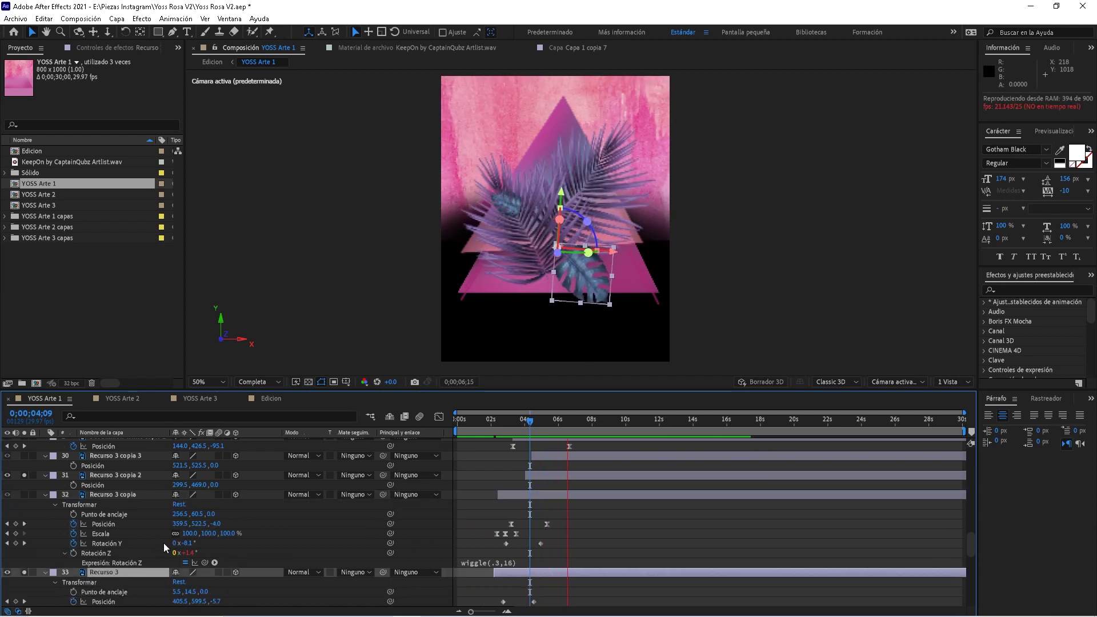
key(u)
key(u)
click(508, 421)
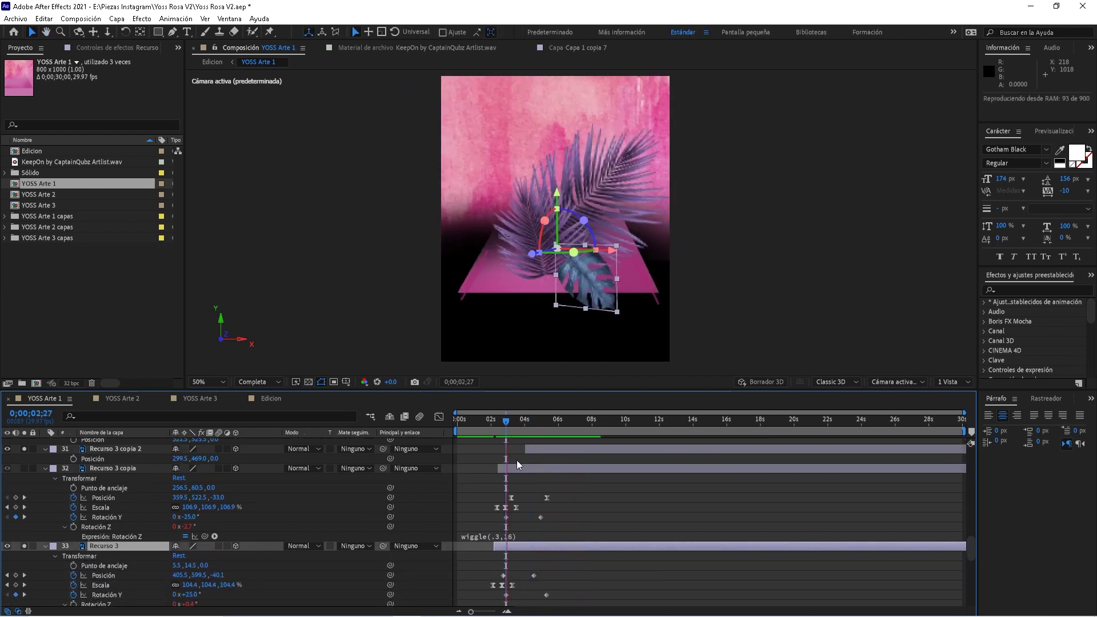
drag(534, 430, 508, 431)
key(space)
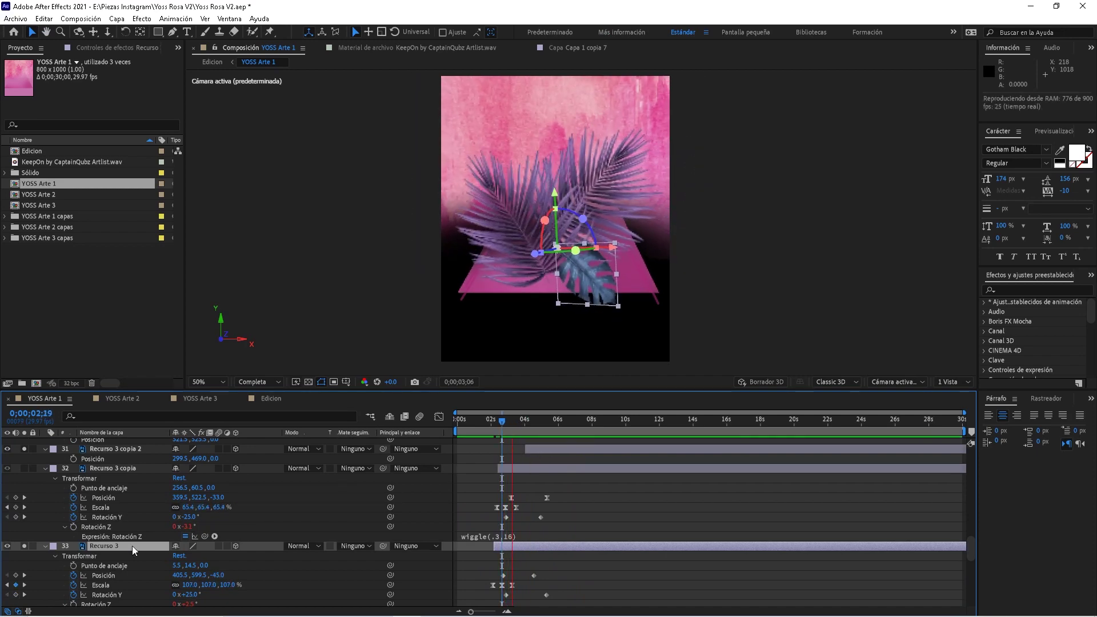
- Replay the Recurso 3 leaf animation from 0;00;01;29 and again from 0;00;03;01
drag(501, 422, 490, 430)
key(space)
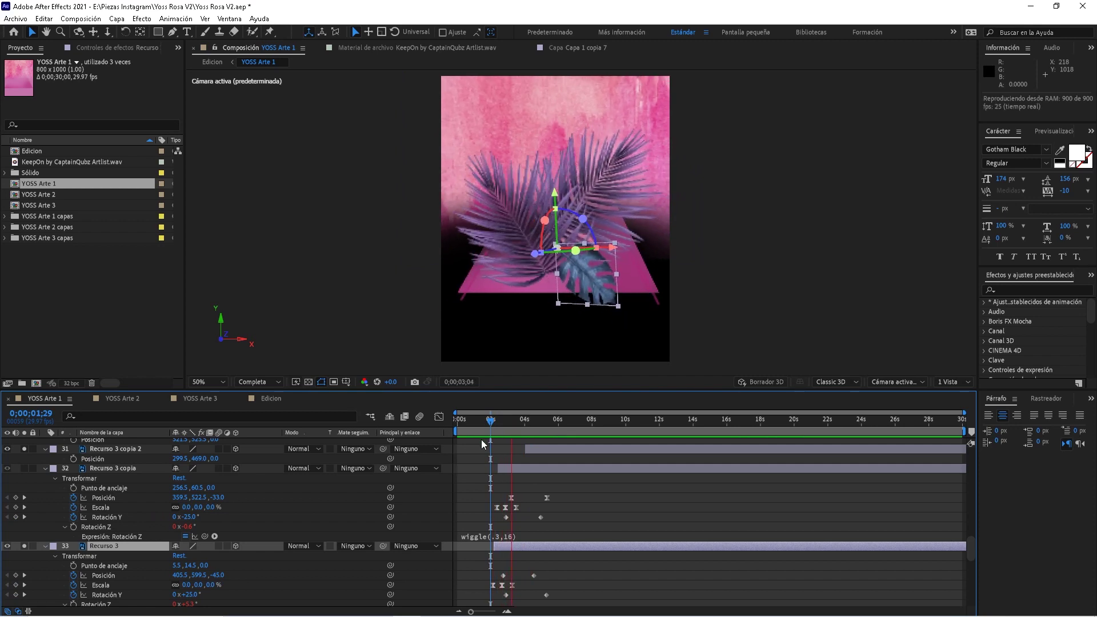
key(space)
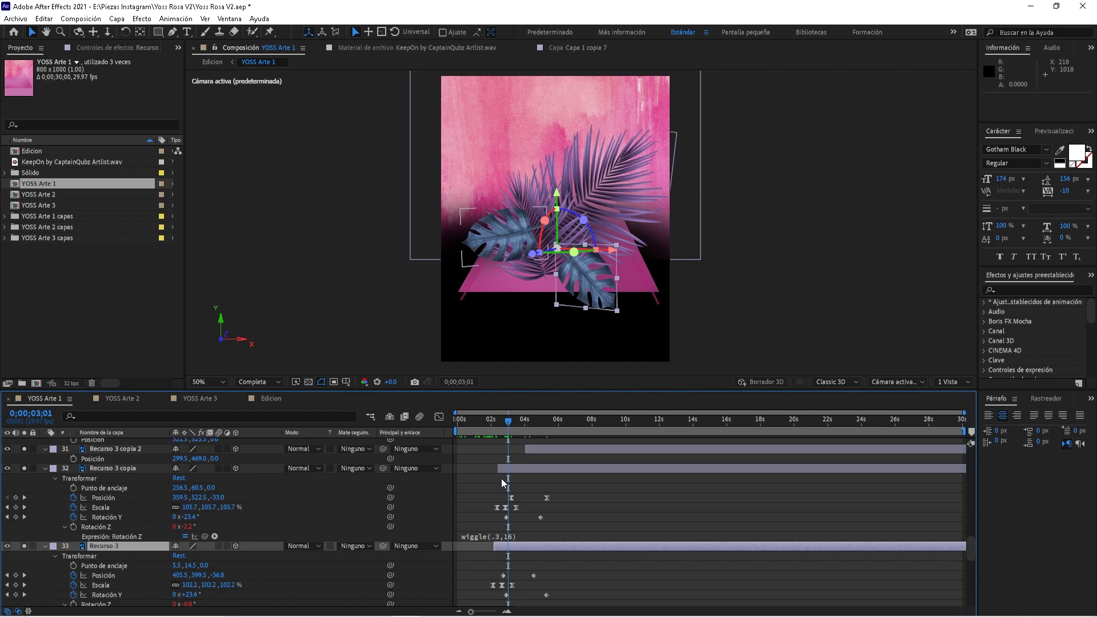
key(space)
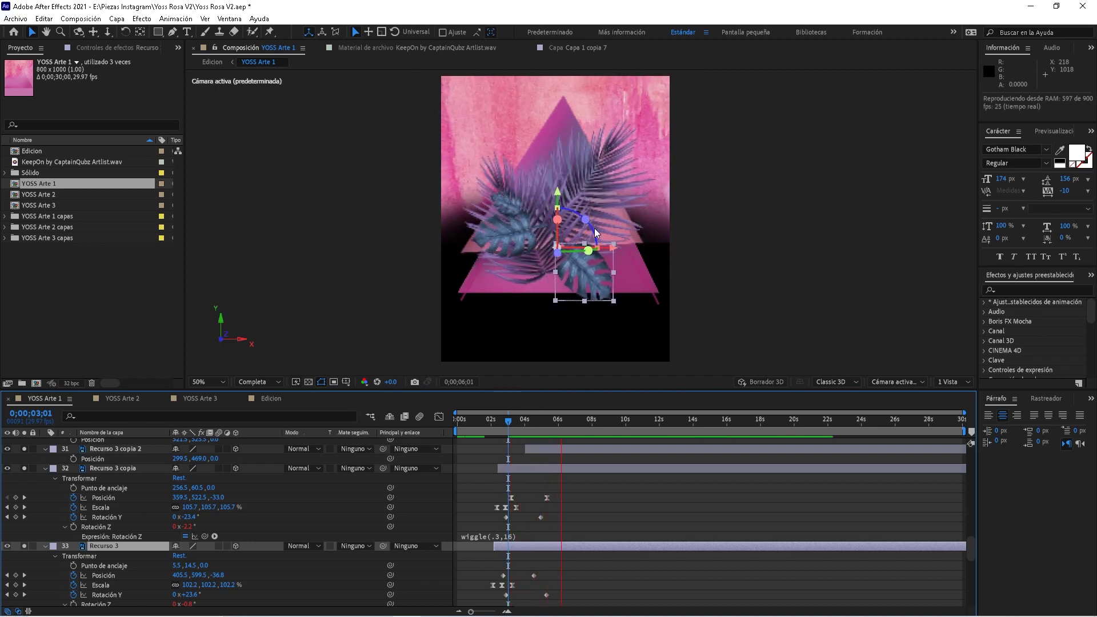
- With the playhead at 0;00;04;20, solo Recurso 3 copia 3 and the pink rose layers copia 2 and copia 5
drag(523, 423, 536, 422)
drag(971, 549, 971, 532)
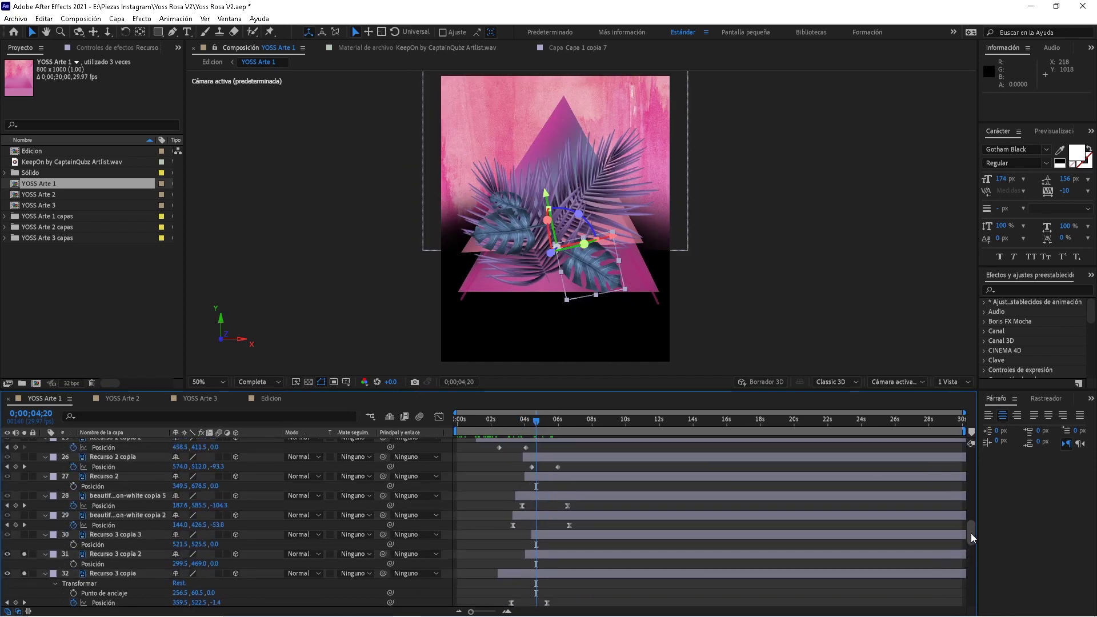
click(92, 517)
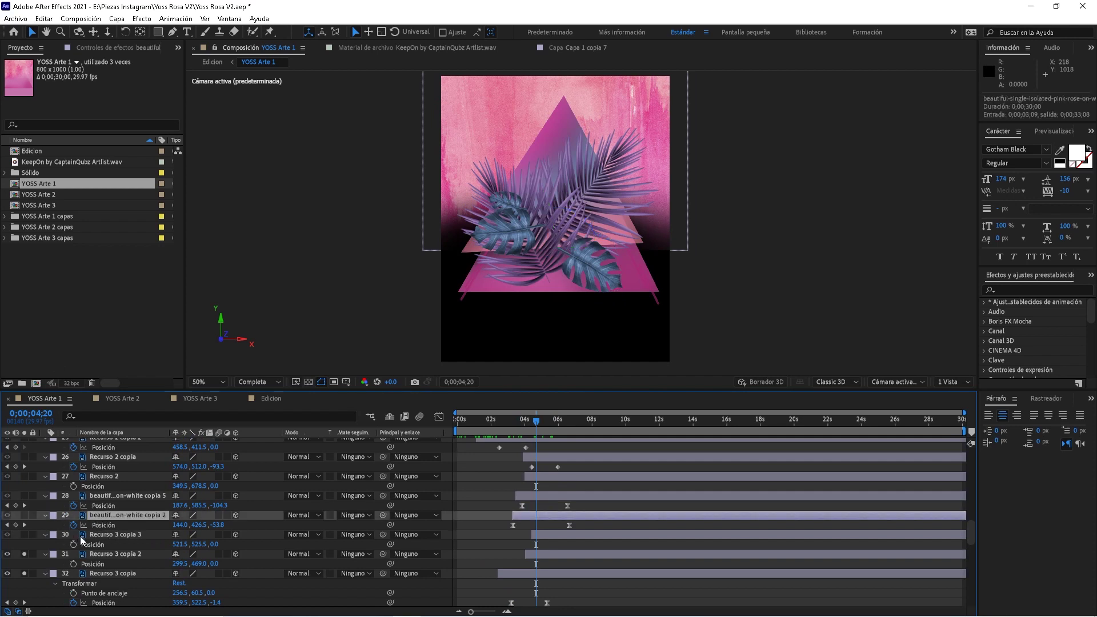
click(100, 534)
scroll(96, 496, up, 2)
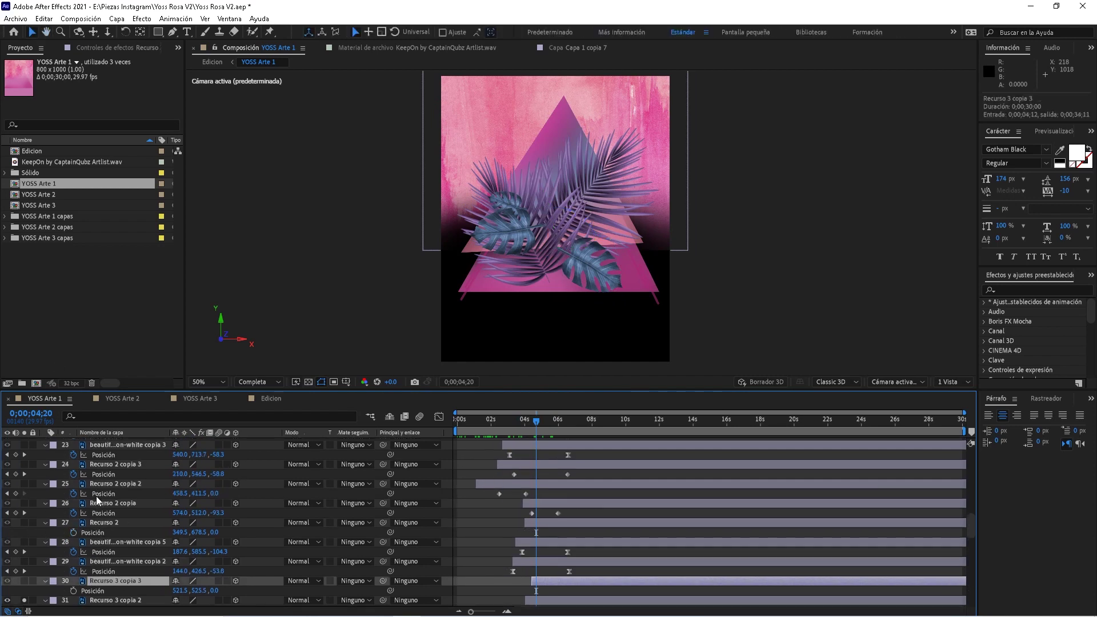
shift+click(101, 543)
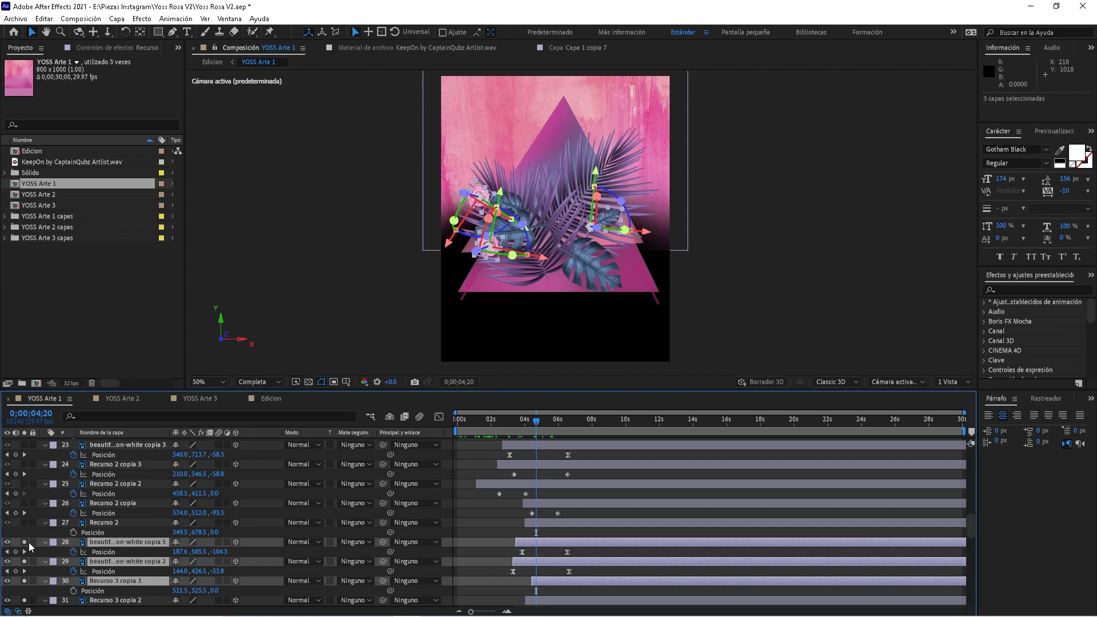
click(488, 532)
- Preview the entrance of the soloed roses and leaf from 0;00;01;24 and again from 0;00;02;03
drag(525, 422, 505, 436)
key(space)
key(space)
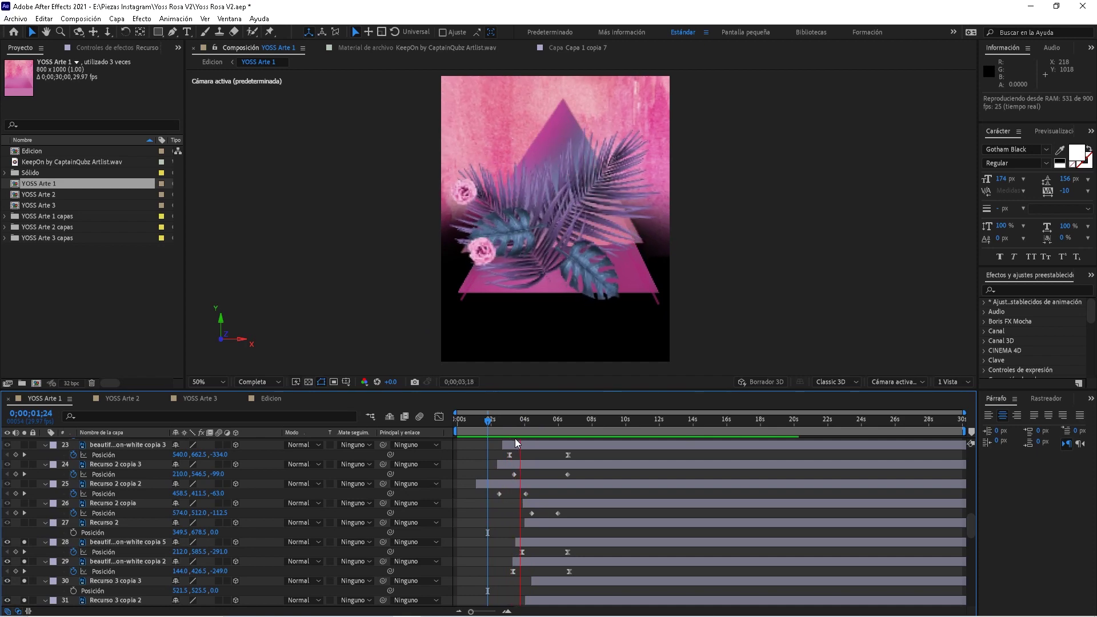
key(space)
key(space)
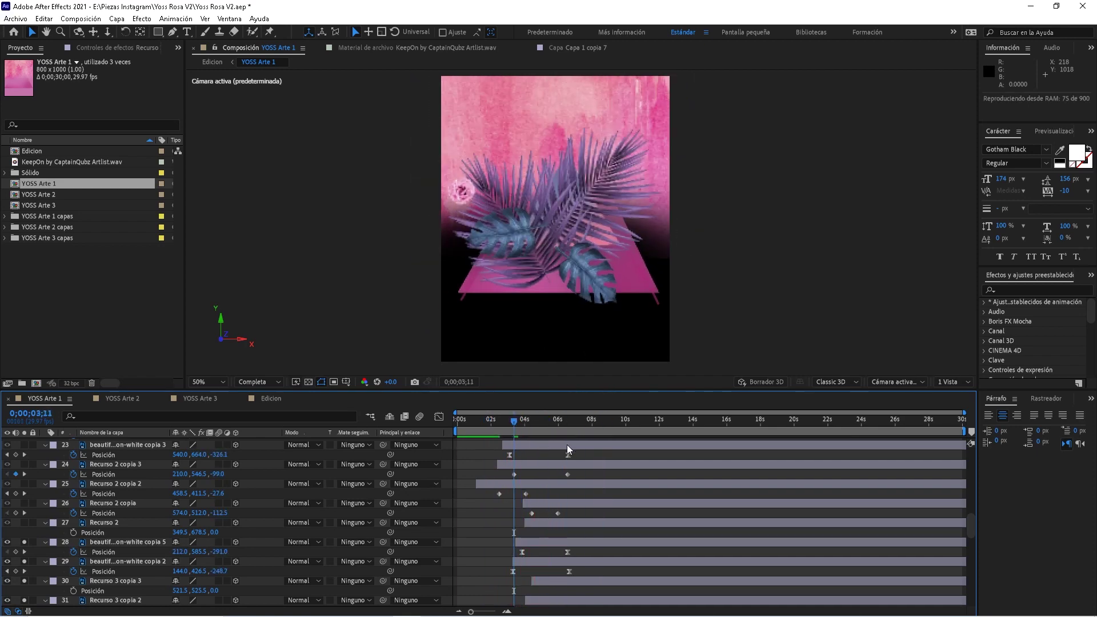
key(space)
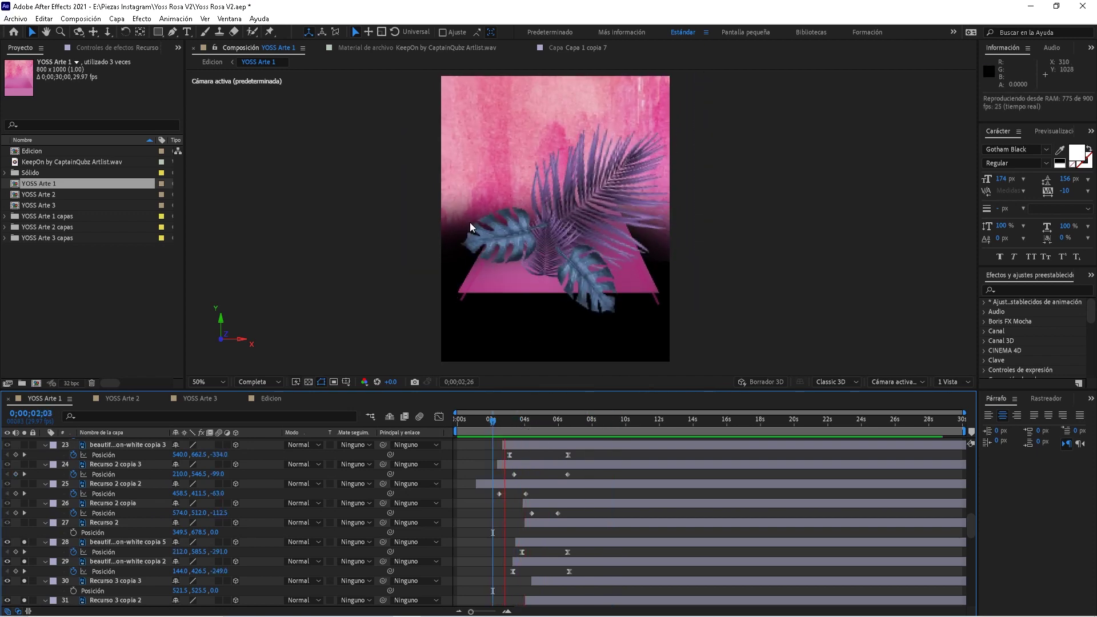
- Solo Recurso 2, Recurso 2 copia and Recurso 2 copia 2, and preview them from 0;00;02;25
click(586, 425)
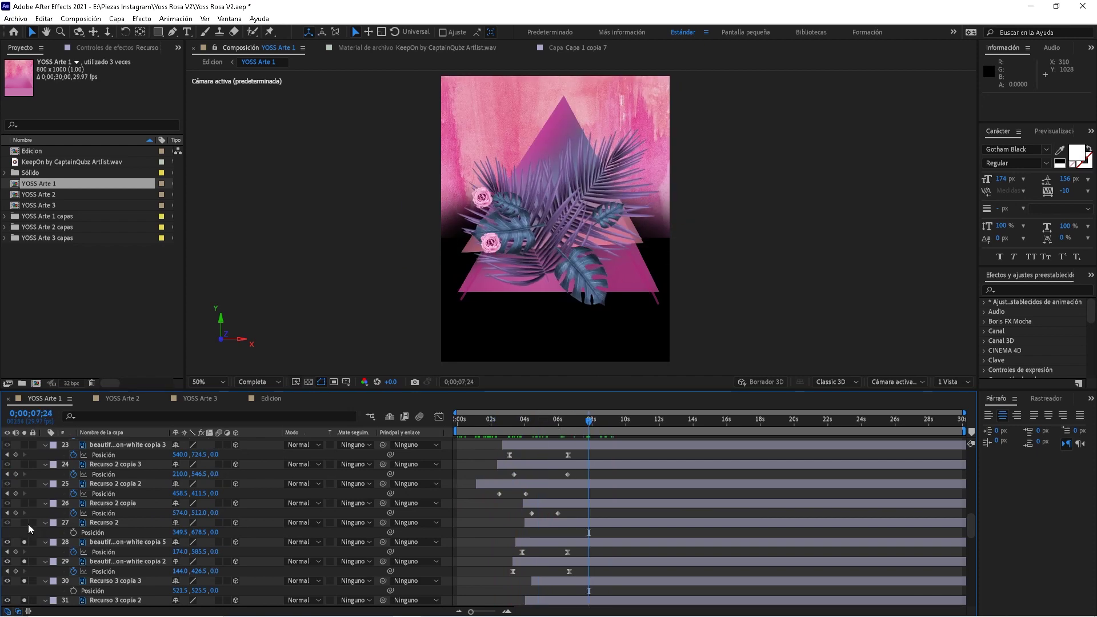
drag(27, 522, 27, 492)
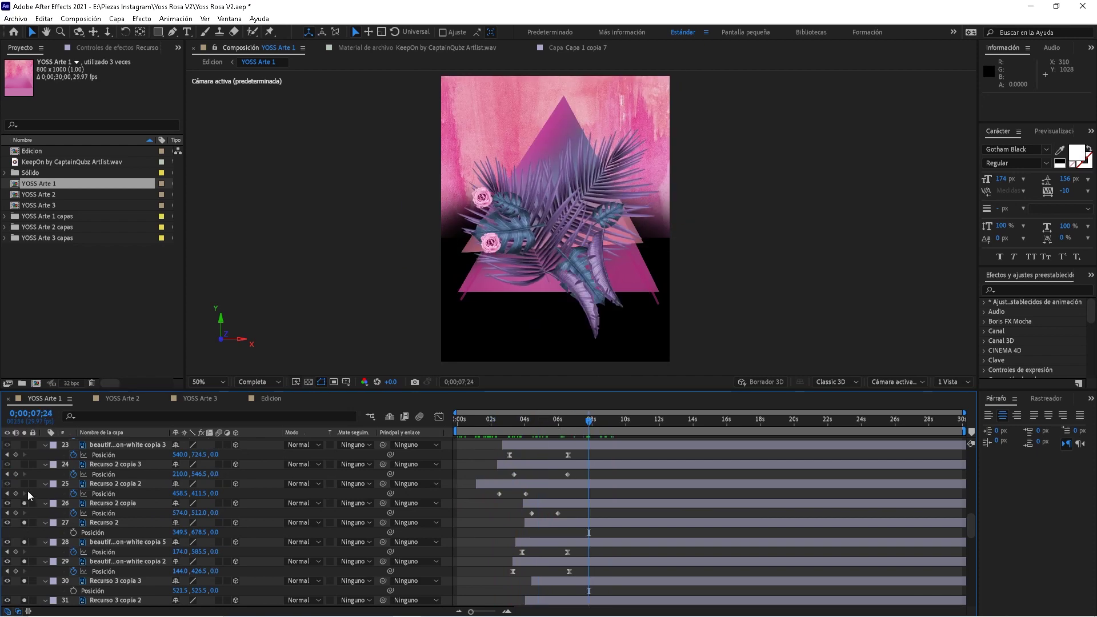
click(504, 422)
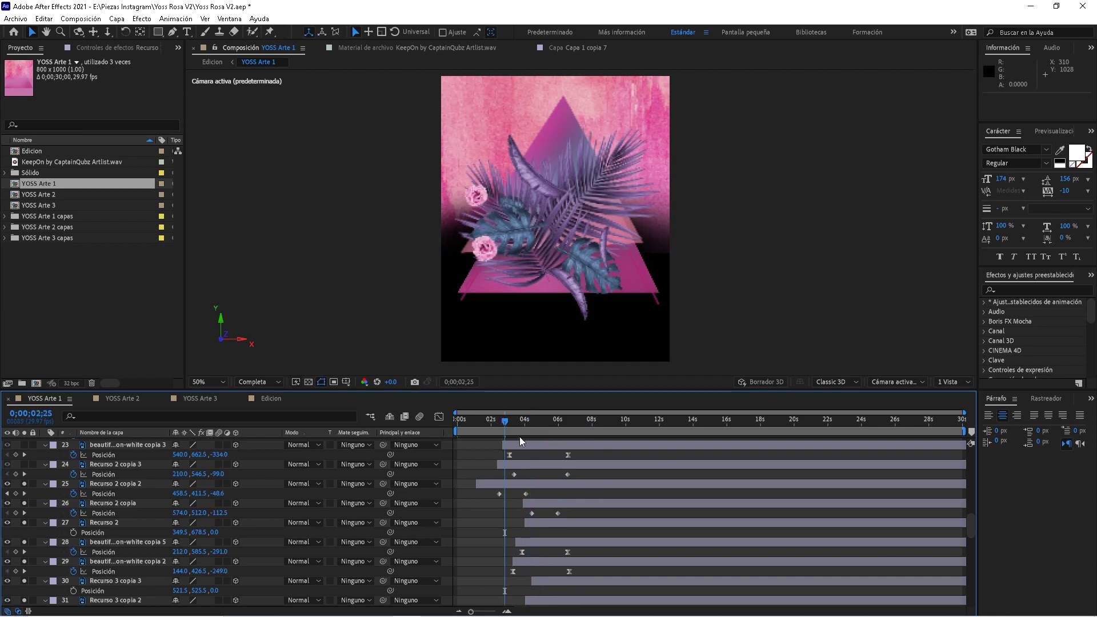
key(space)
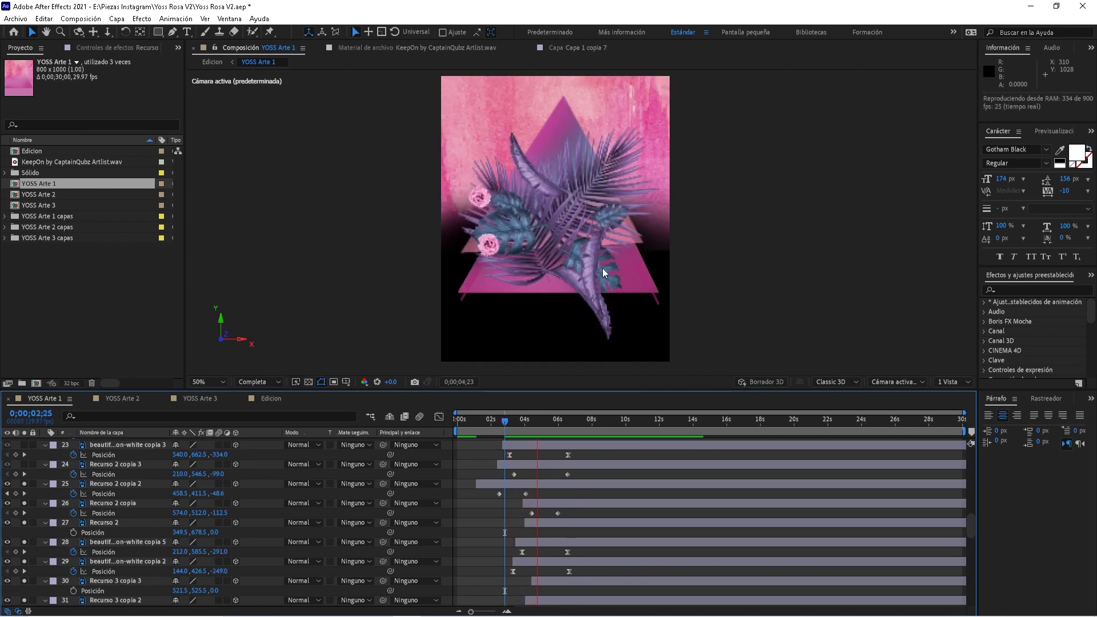
click(554, 418)
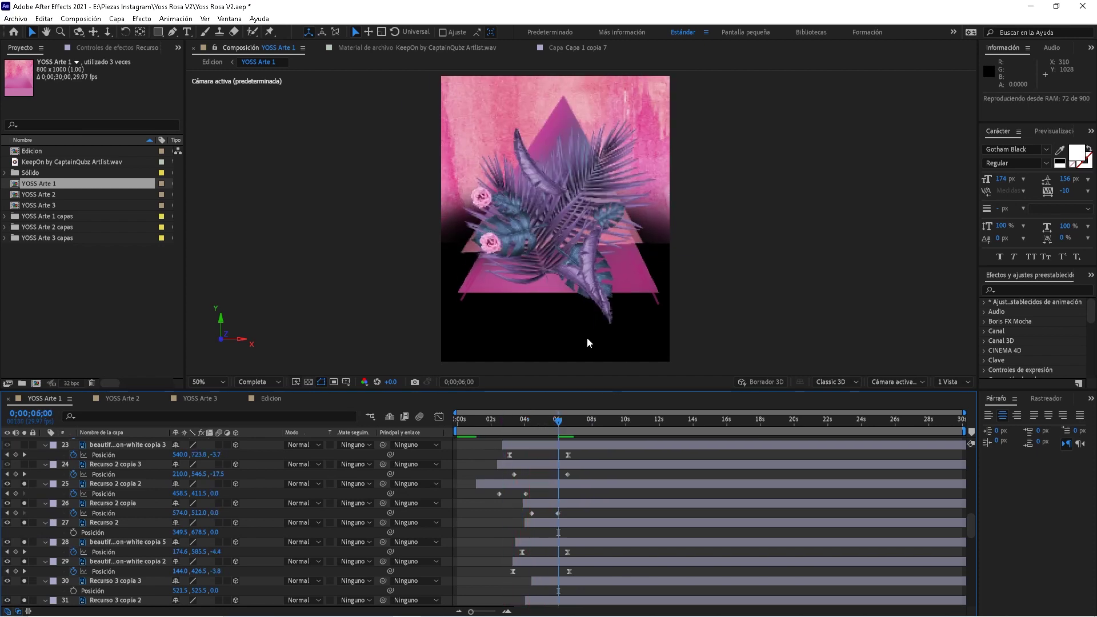
- Show the scale and Z rotation of Recurso 2 copia 2 with its wiggle expression while playing from 0;00;02;29
drag(541, 422, 535, 423)
click(117, 466)
click(121, 485)
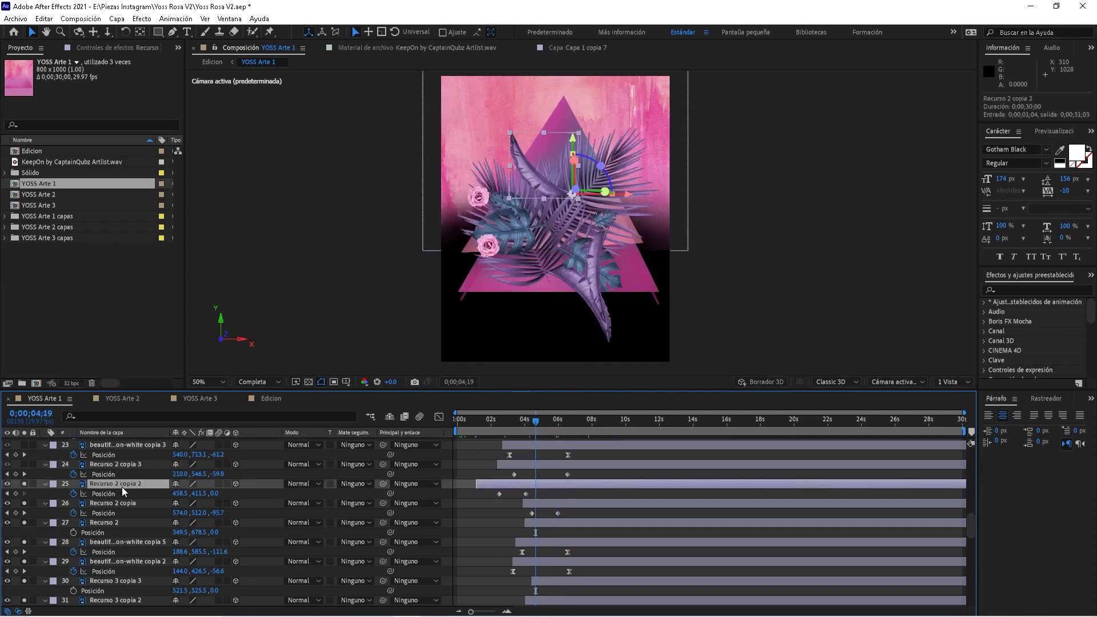
key(shift+s)
key(shift+r)
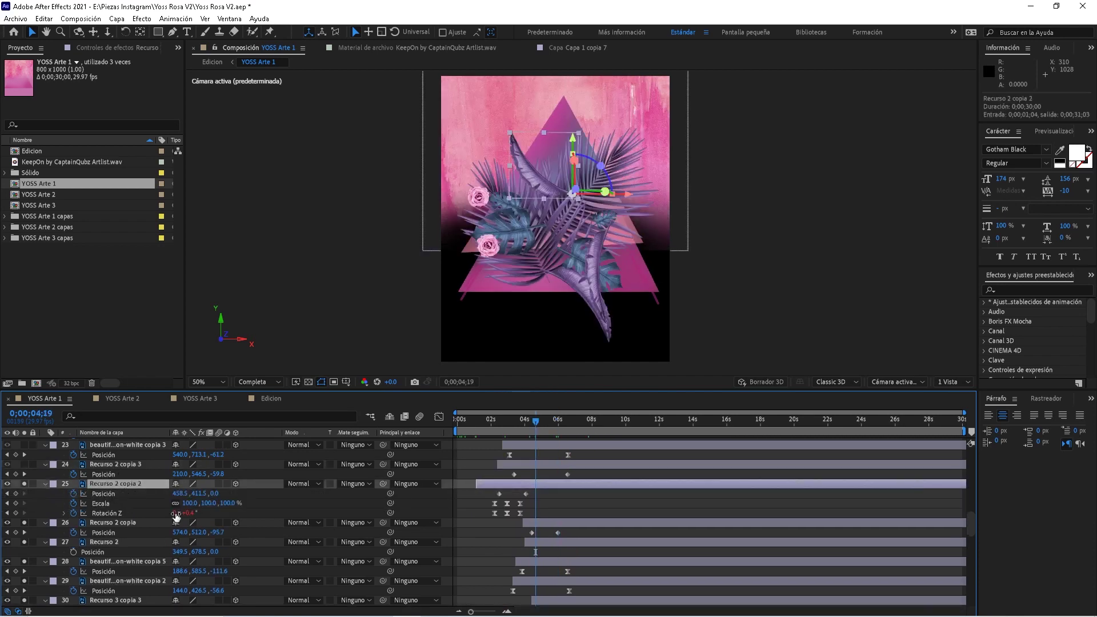
drag(495, 424, 508, 424)
key(space)
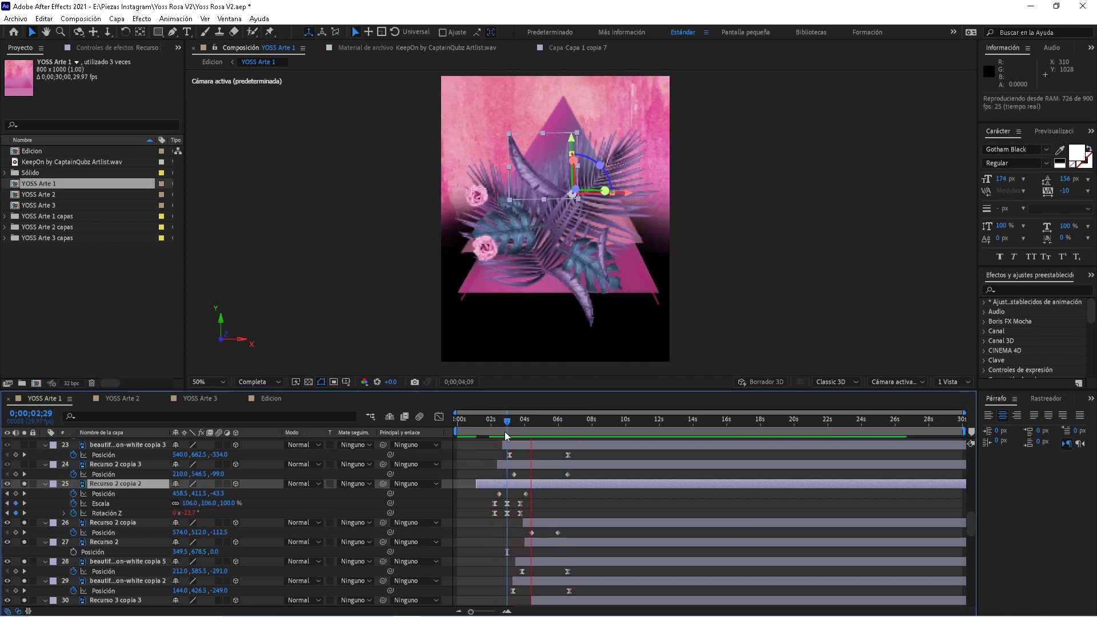
click(64, 513)
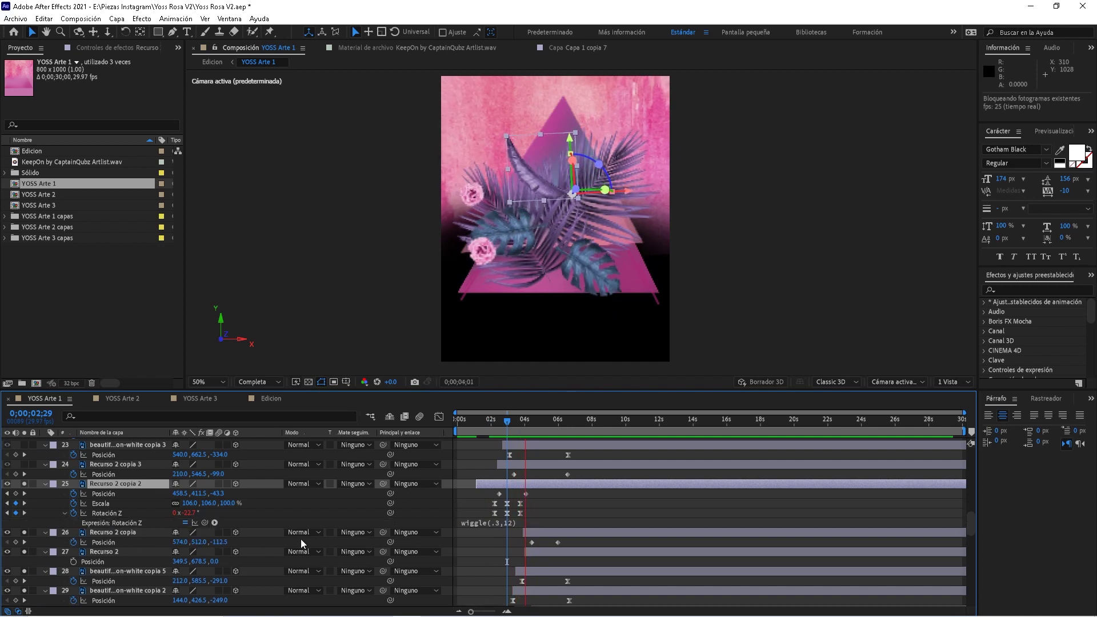
- Replay the Recurso 2 copia 2 animation from 0;00;01;29 and 0;00;02;04, stopping at 0;00;03;25
key(space)
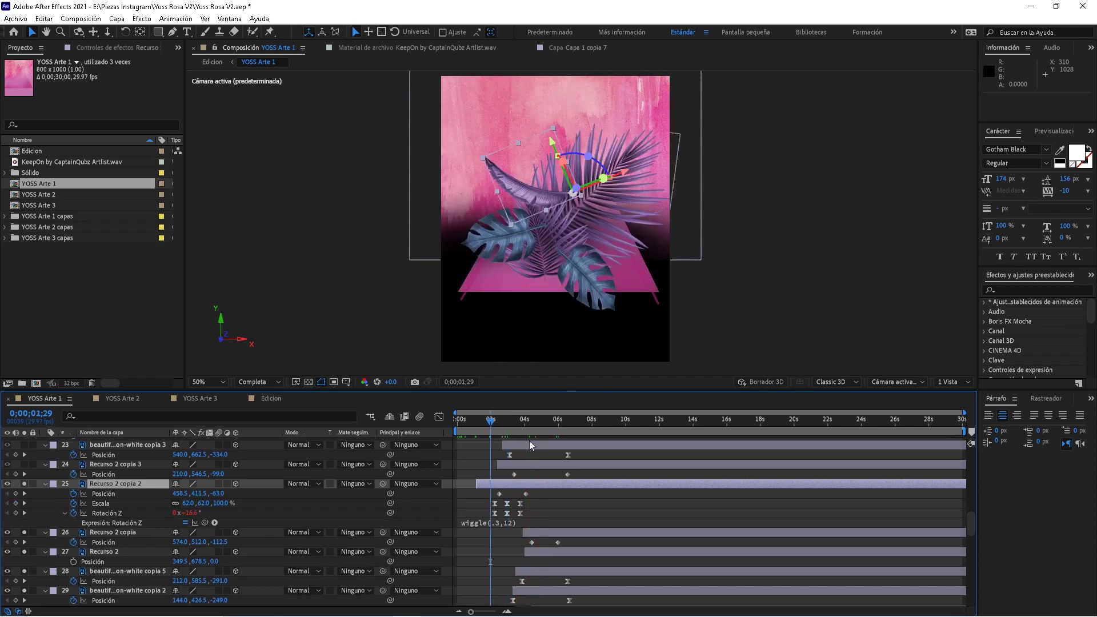
key(space)
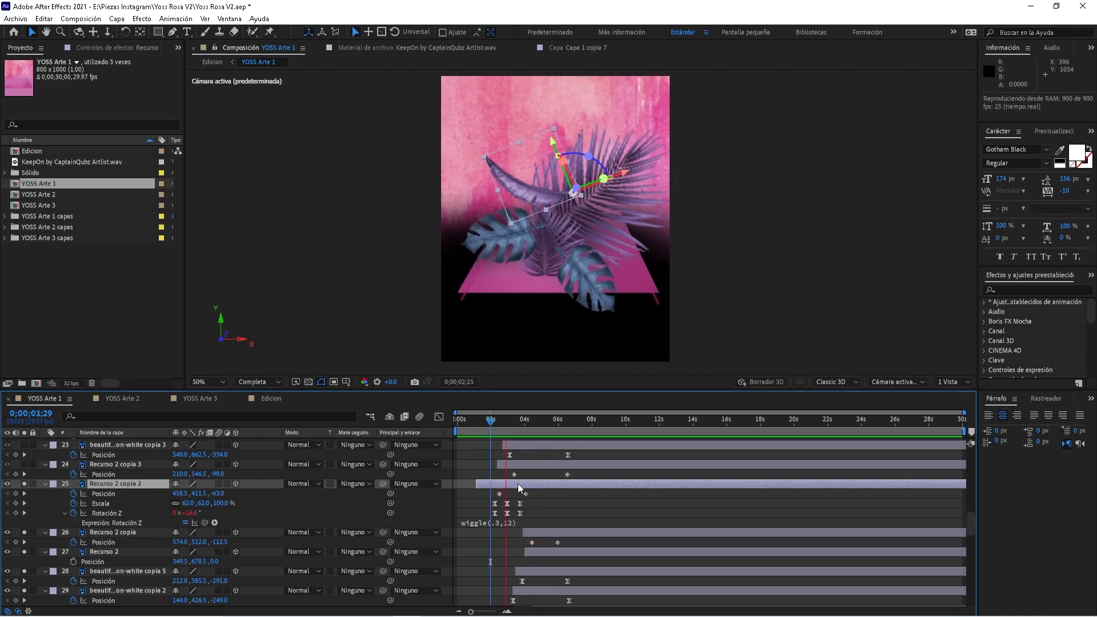
click(494, 421)
key(space)
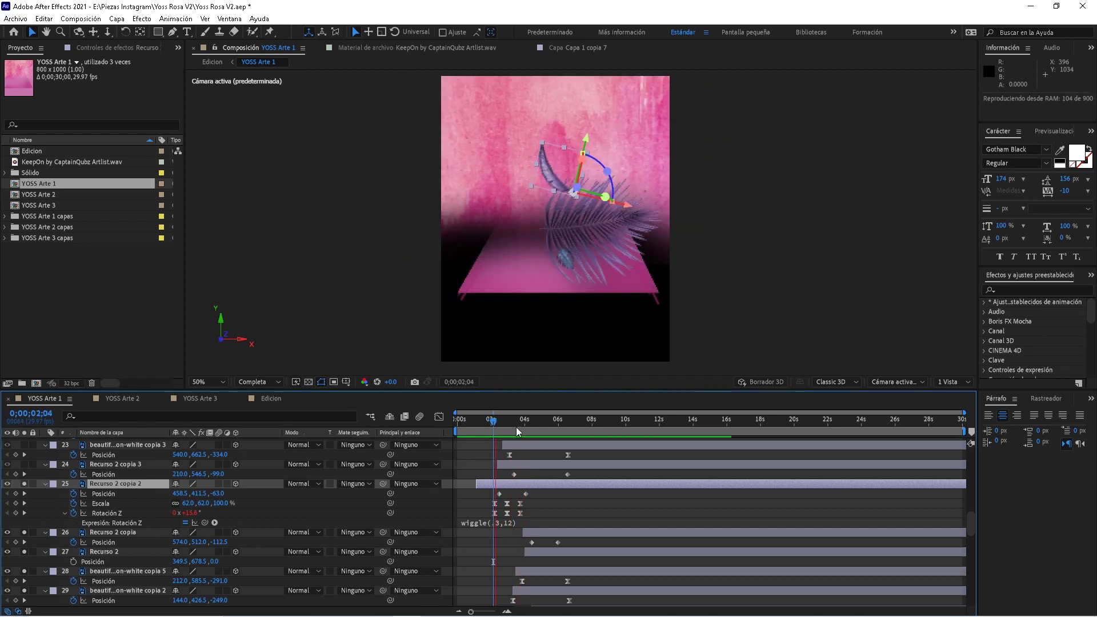
key(space)
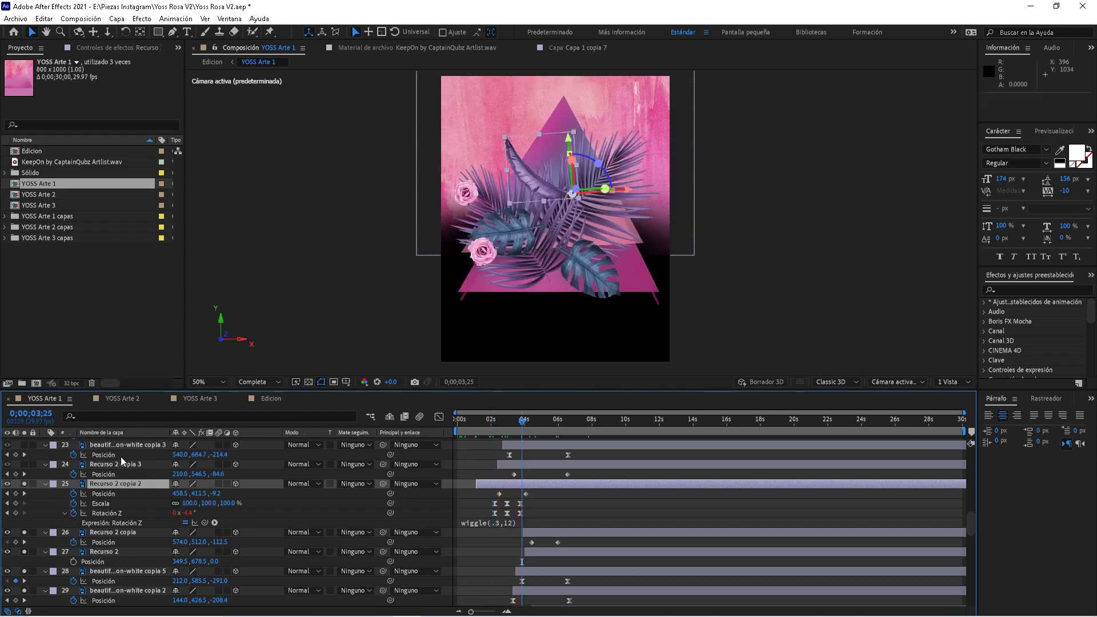
- Solo the pink rose layers copia 3 and copia 4 together with Capa 1 copia 2
scroll(106, 462, up, 2)
click(102, 482)
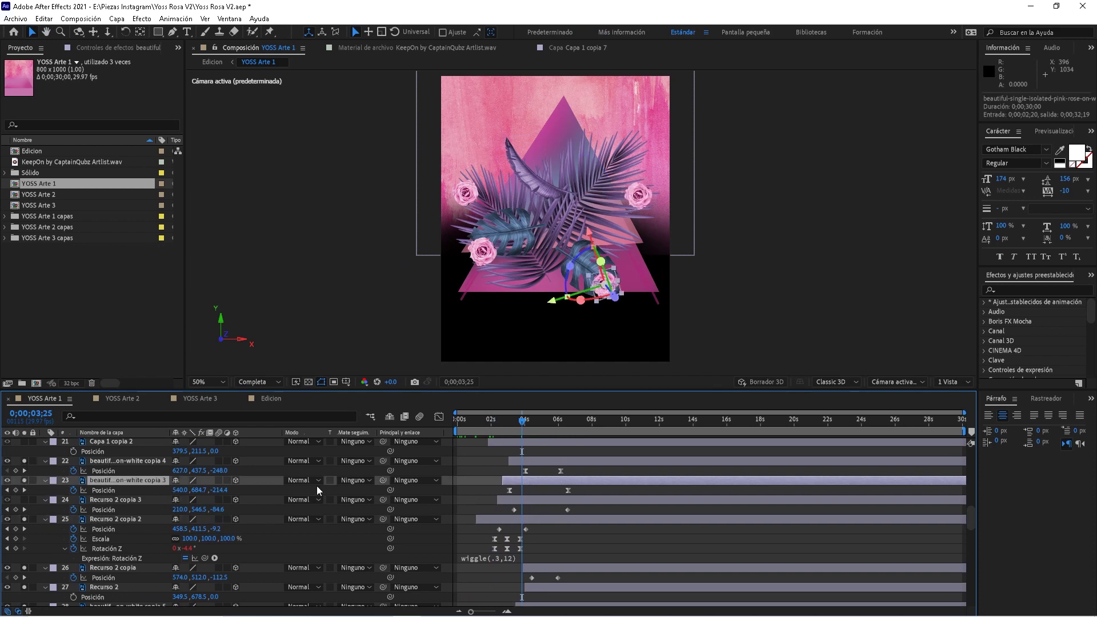
scroll(104, 501, up, 3)
click(105, 499)
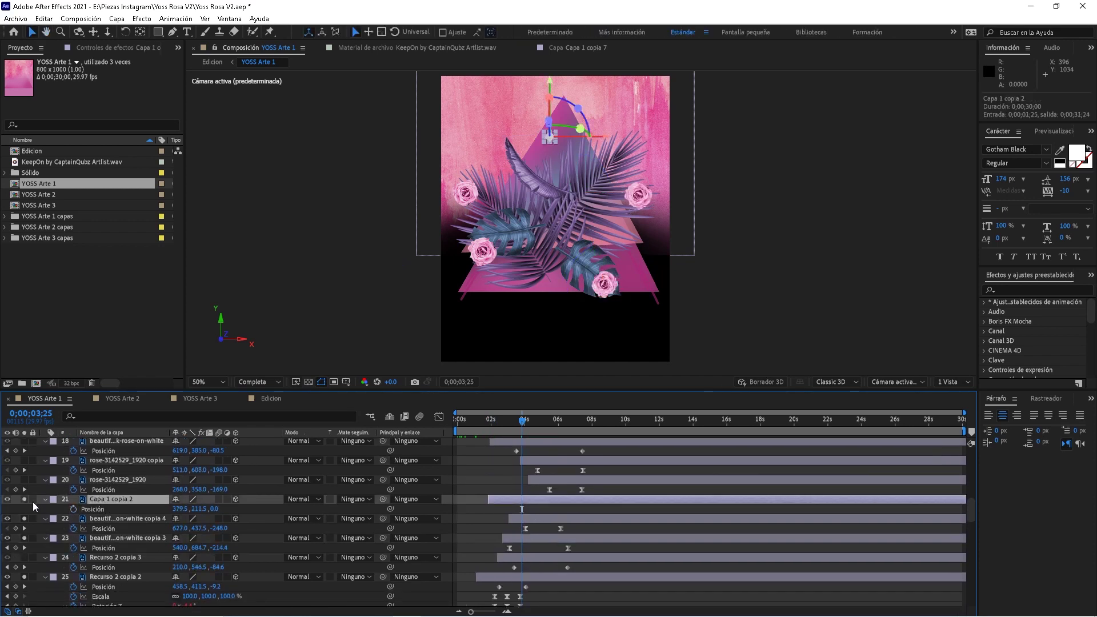
click(608, 372)
- Preview the newly soloed roses from 0;00;03;03 and check the composition at 0;00;05;17
key(space)
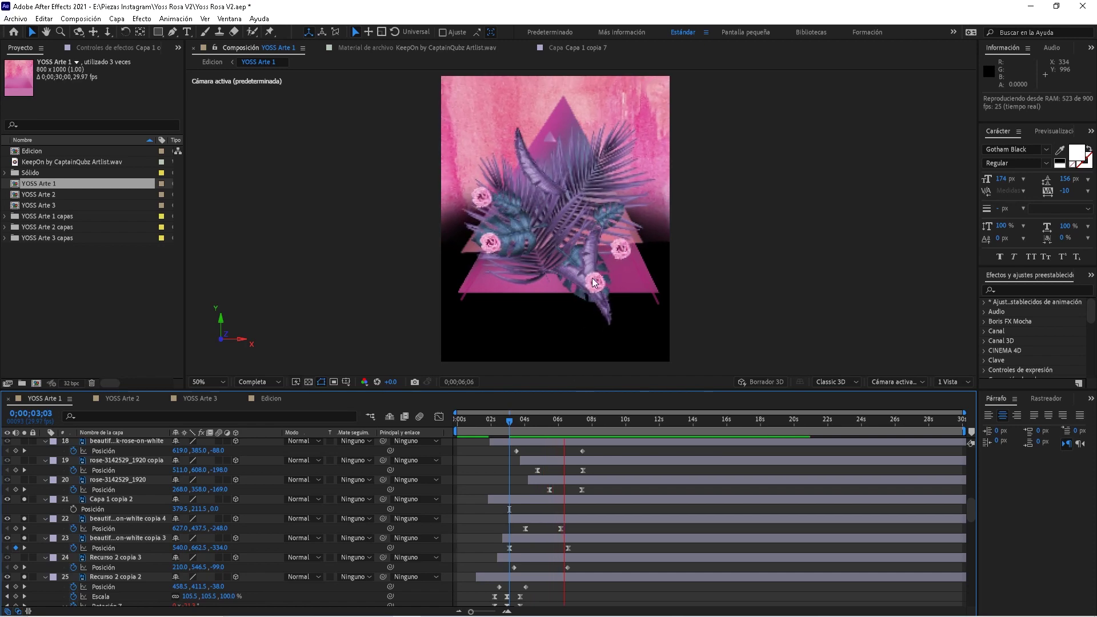
key(space)
drag(530, 424, 555, 430)
- Solo the remaining rose, triangle and model layers from rose-3142529_1920 up through Capa 1
scroll(969, 503, up, 5)
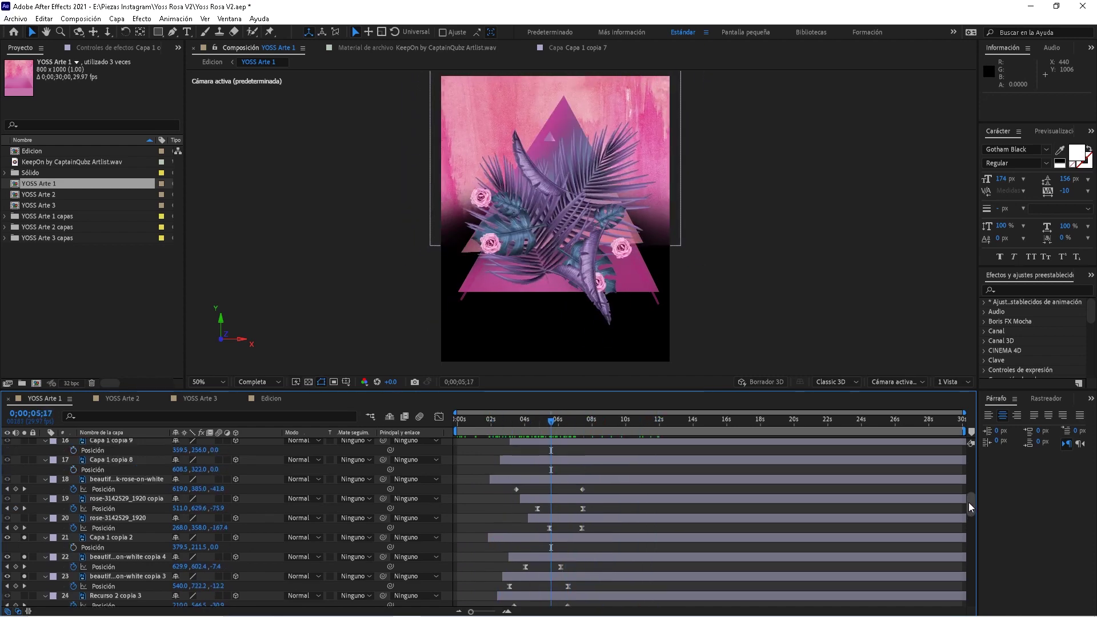
click(108, 573)
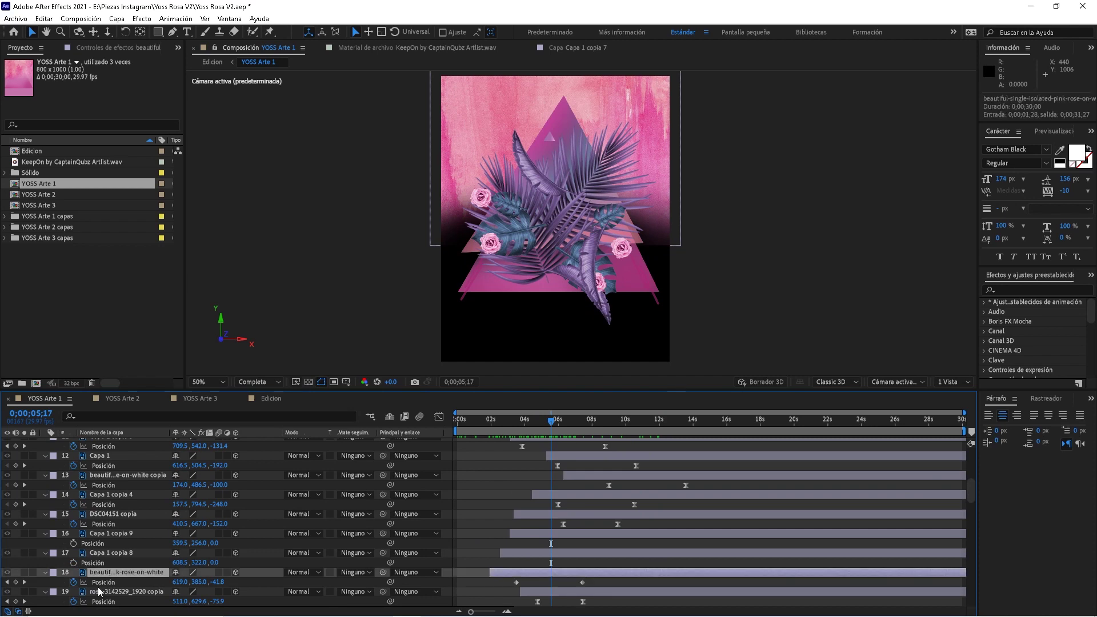
click(98, 592)
scroll(104, 583, down, 2)
click(107, 571)
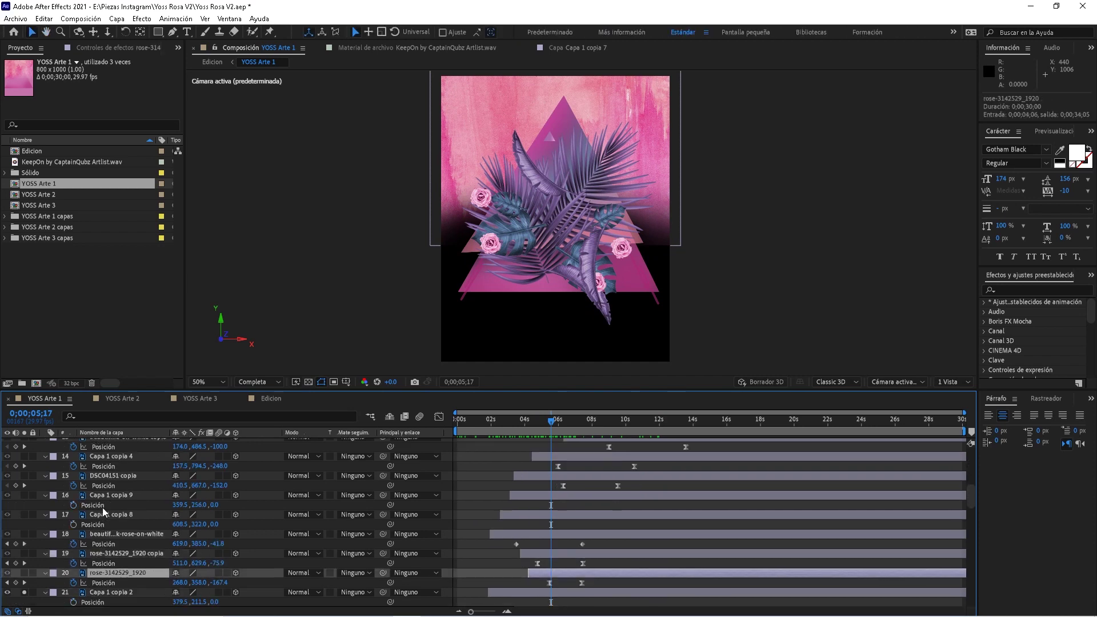
scroll(103, 506, up, 4)
shift+click(104, 499)
click(23, 498)
click(530, 509)
- Preview the entrance of the model and large roses from 0;00;04;08
click(529, 423)
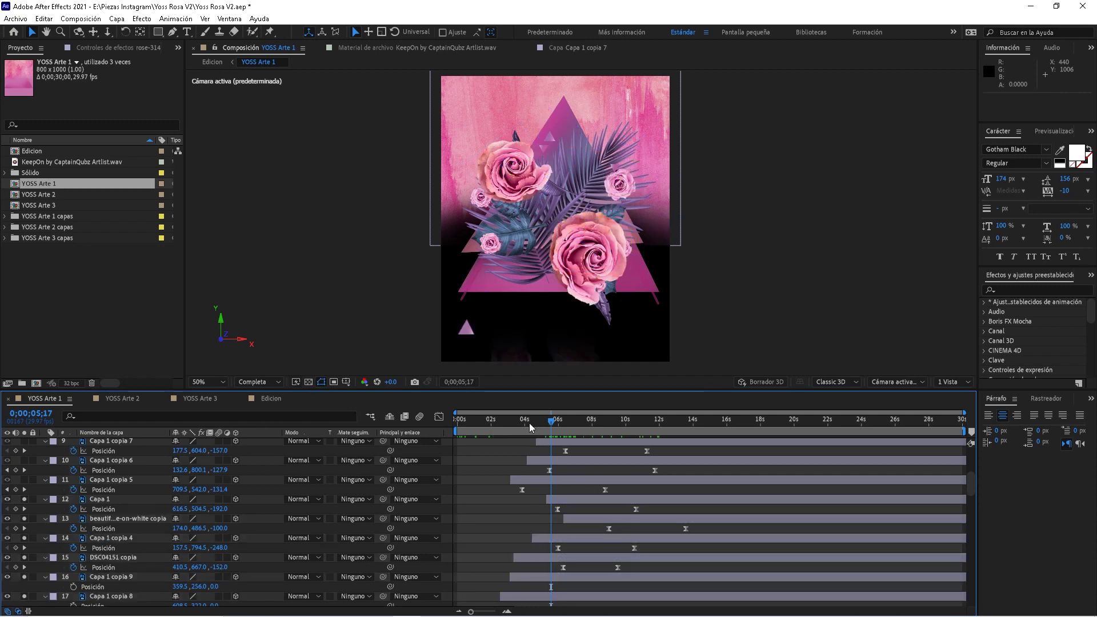
key(space)
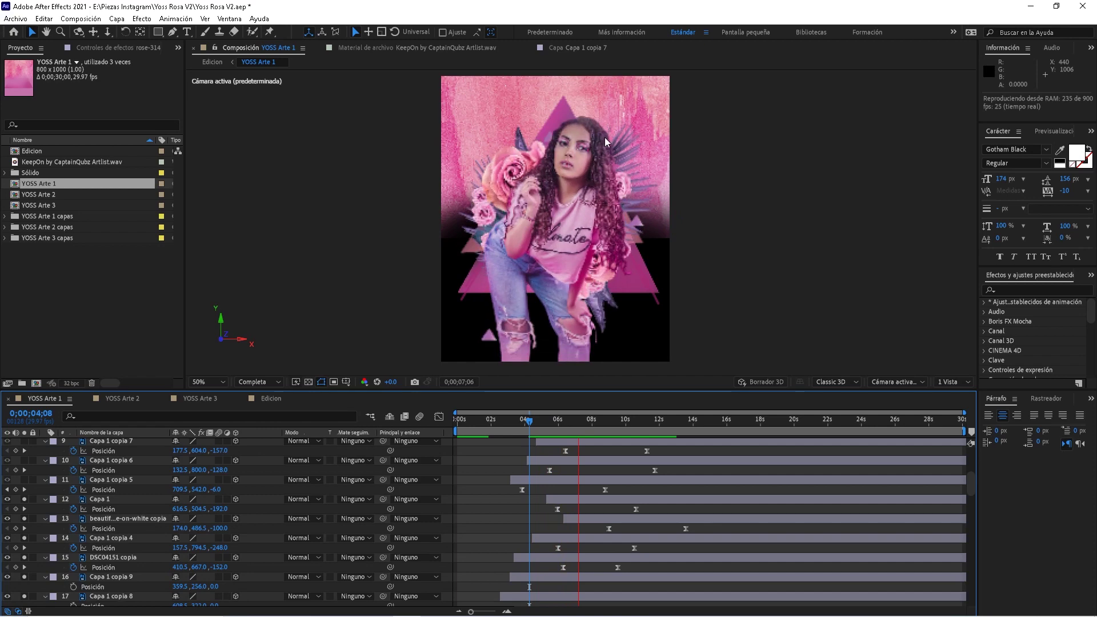
key(space)
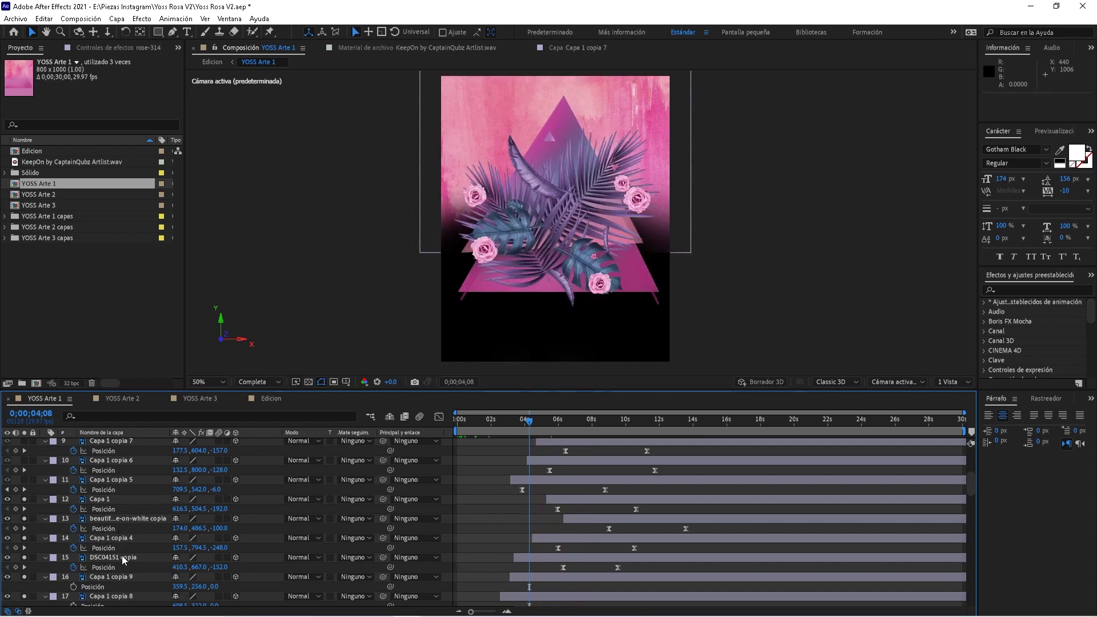
- Reveal the animated properties of the DSC04151 copia layer and preview the composition from 0;00;04;08
click(121, 554)
key(u)
key(space)
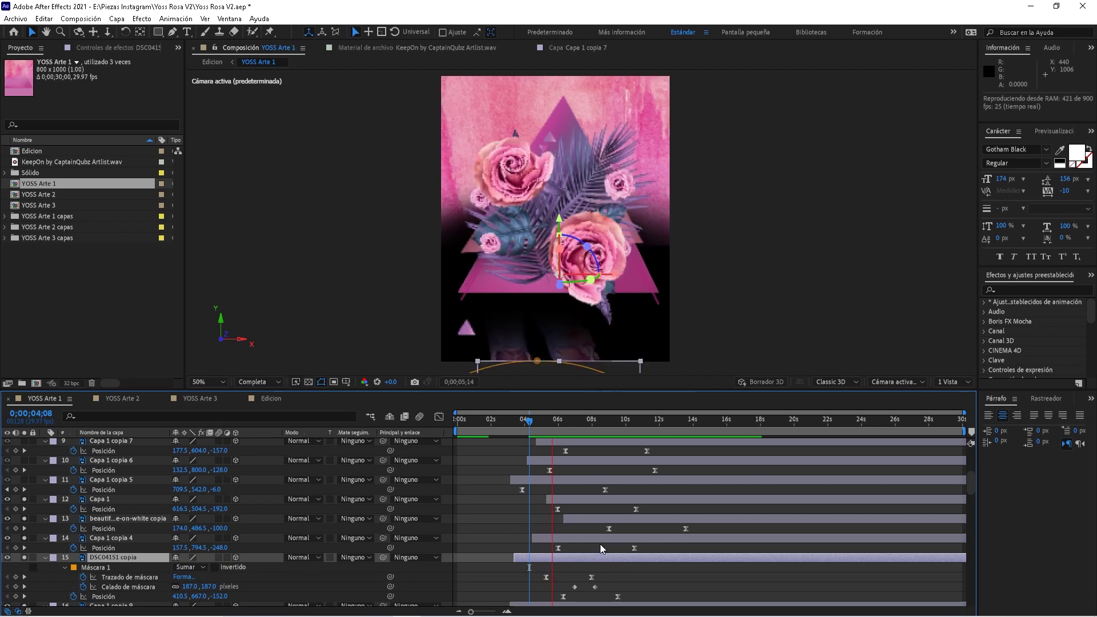
key(space)
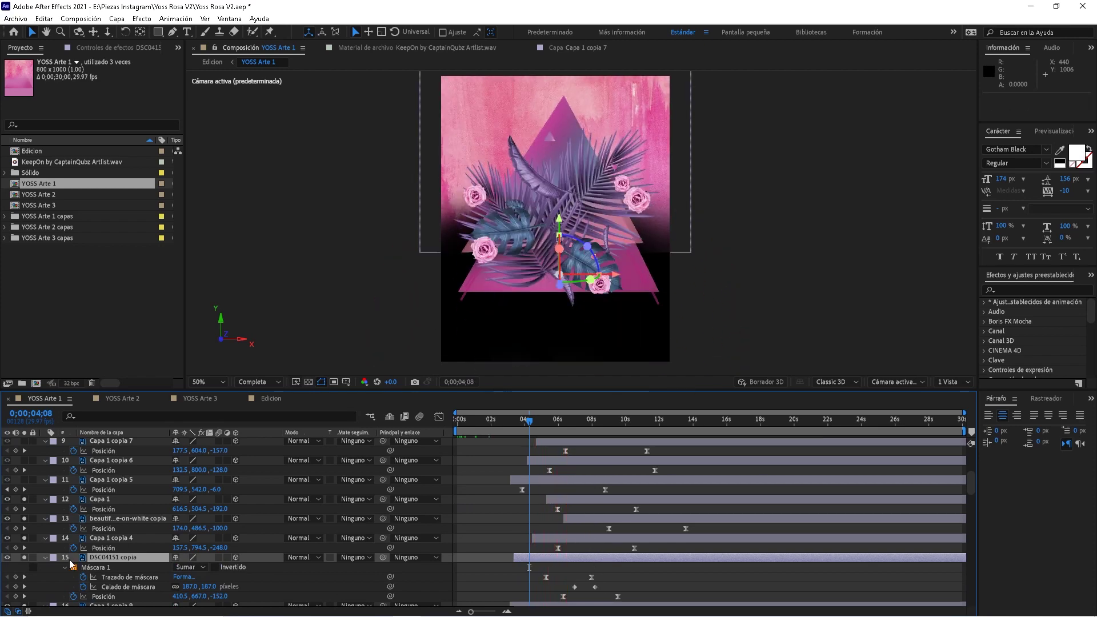
- Open DSC04151 copia in its own layer view, scrub through its mask animation and return to the YOSS Arte 1 composition
double_click(569, 560)
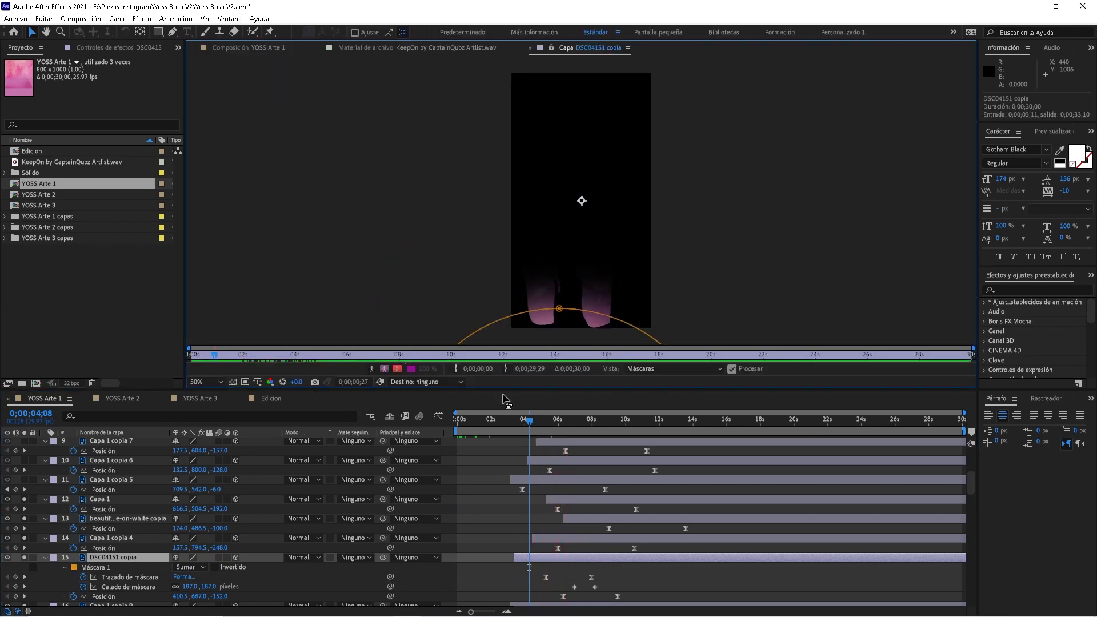
click(393, 354)
drag(393, 354, 305, 354)
click(267, 48)
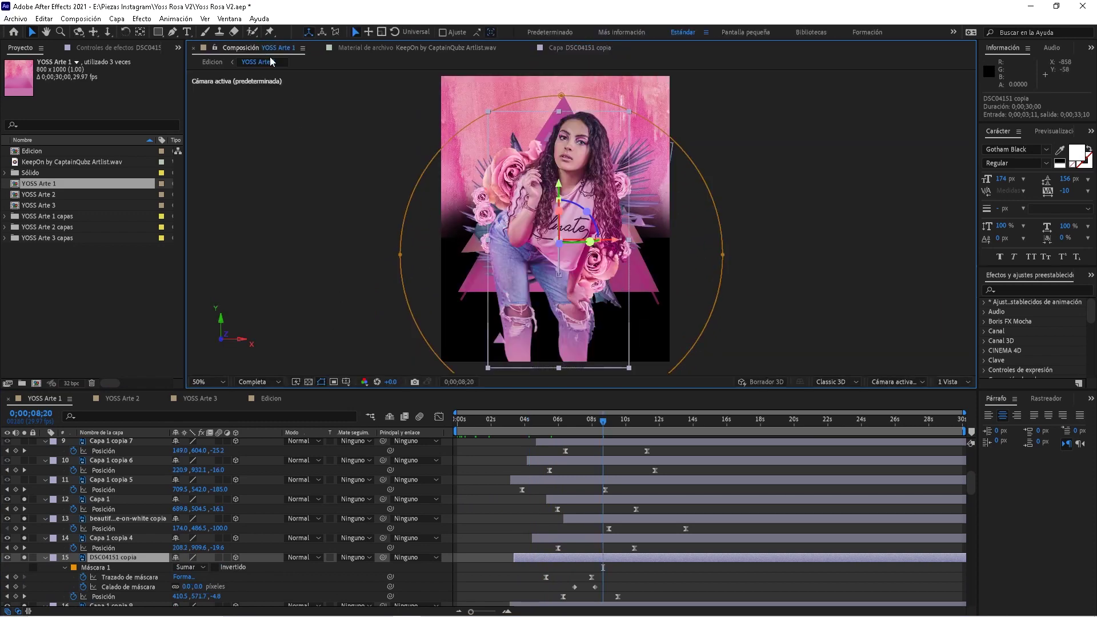
- Preview the model's mask reveal from 0;00;05;05 and 0;00;06;08, and check the frame at 0;00;10;02
click(544, 420)
key(space)
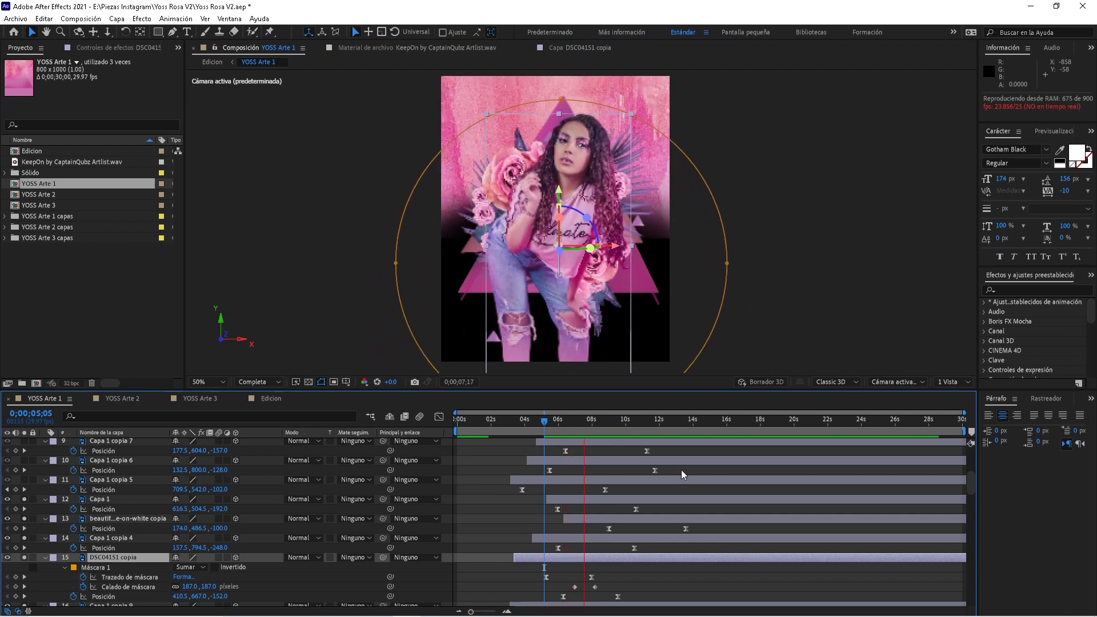
click(564, 424)
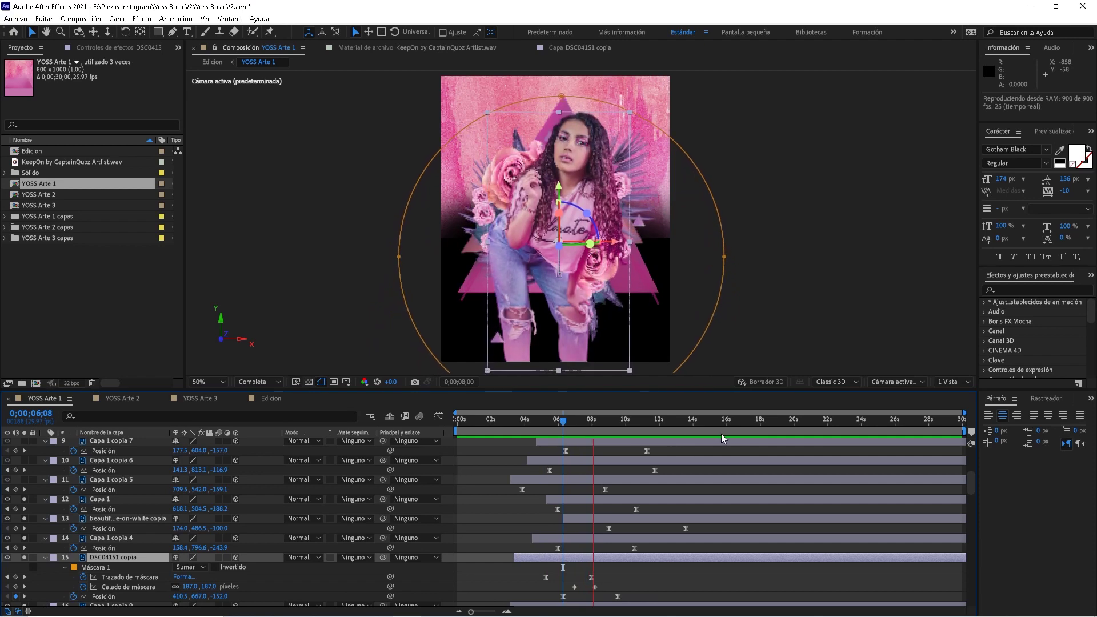
key(space)
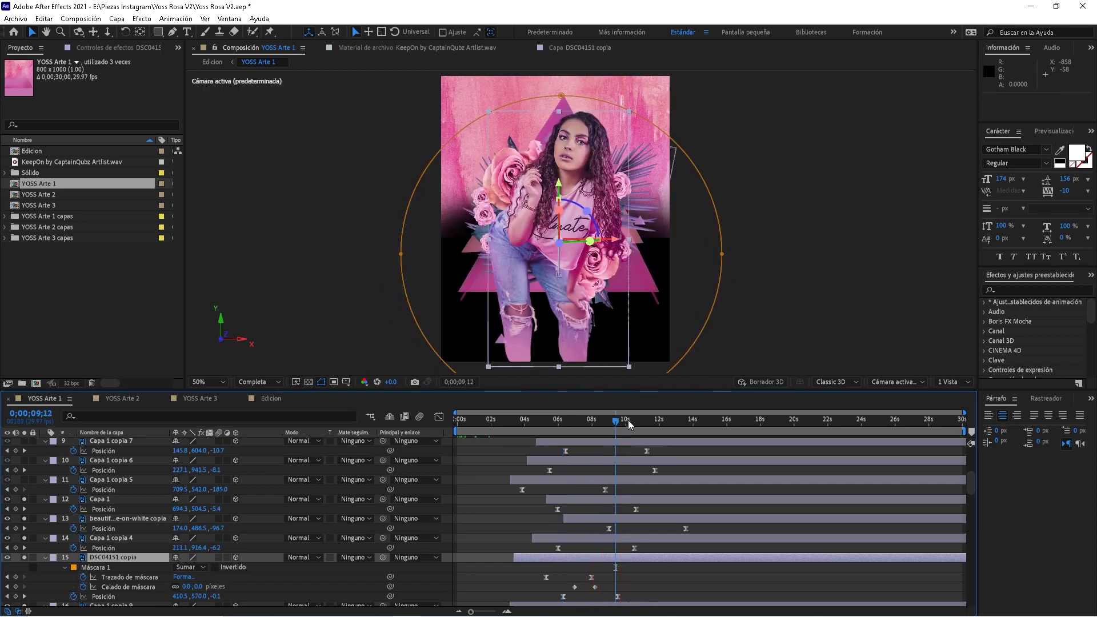
click(627, 430)
- Solo the seven layers from Capa 1 copia 5 up through Capa 4 copia
click(102, 479)
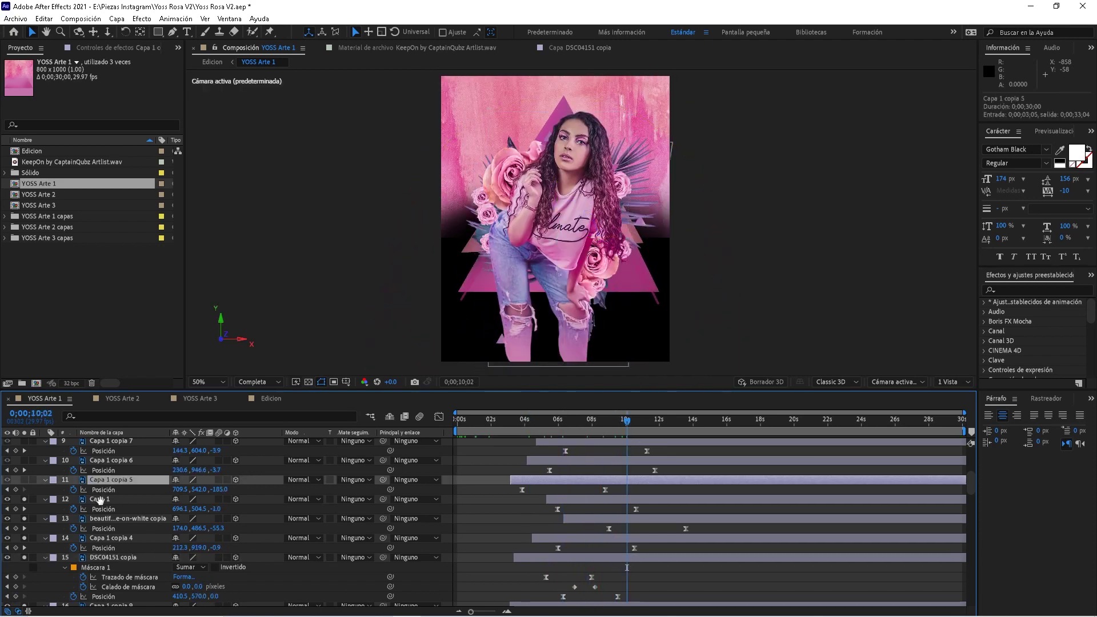
scroll(102, 474, up, 4)
shift+click(103, 450)
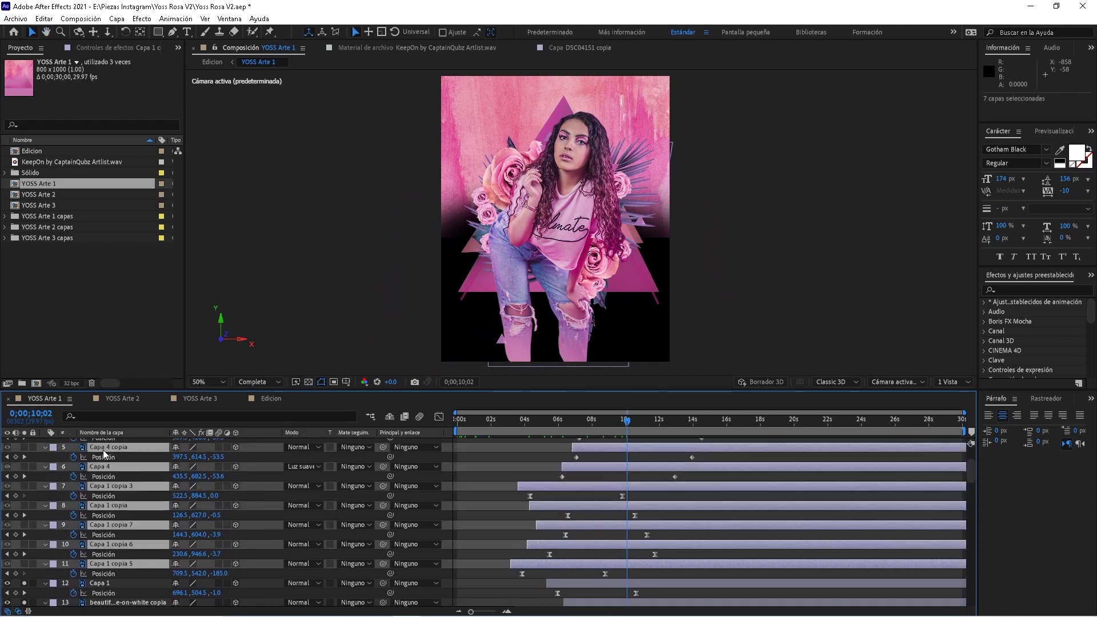
click(27, 451)
- Preview the newly soloed layers from 0;00;04;18, select Capa 1 copia 3 and scrub through to 0;00;12;10
click(544, 438)
click(542, 423)
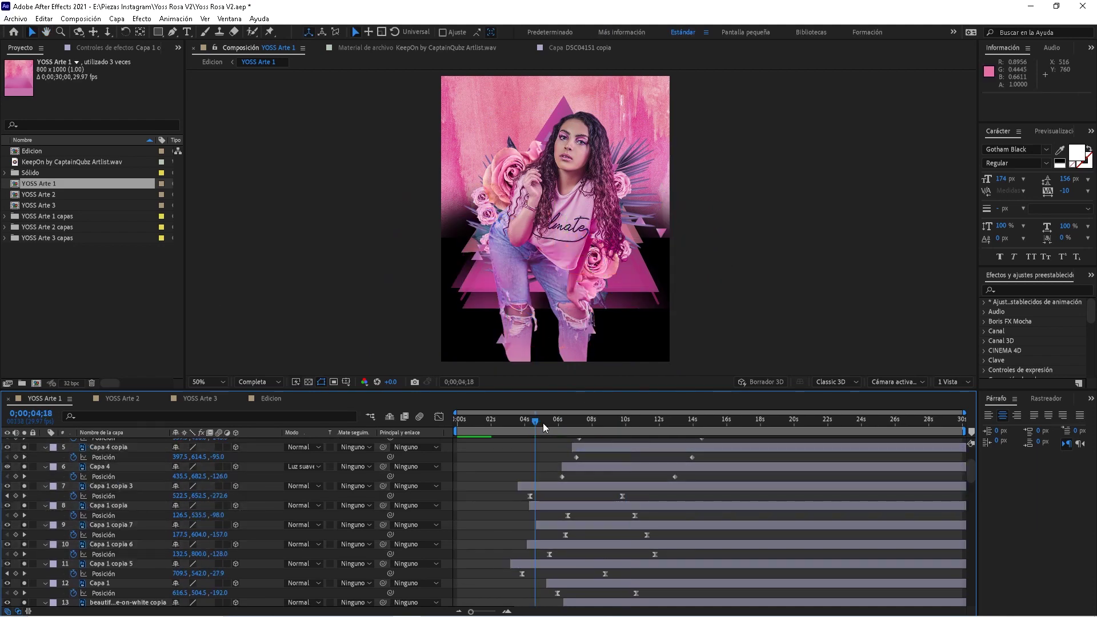
key(space)
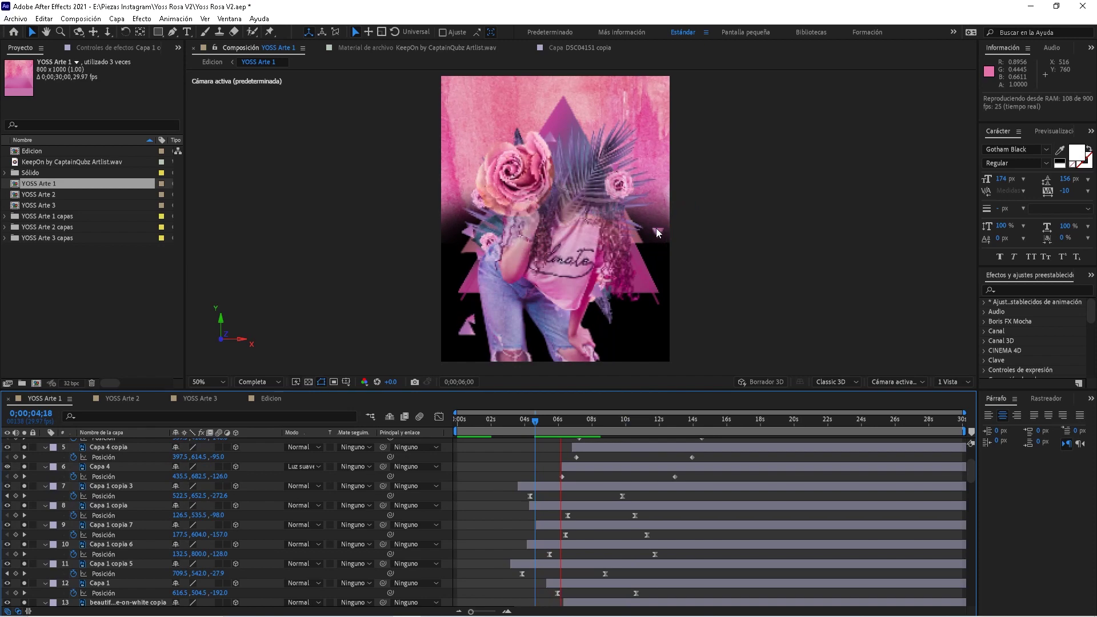
drag(581, 420, 643, 422)
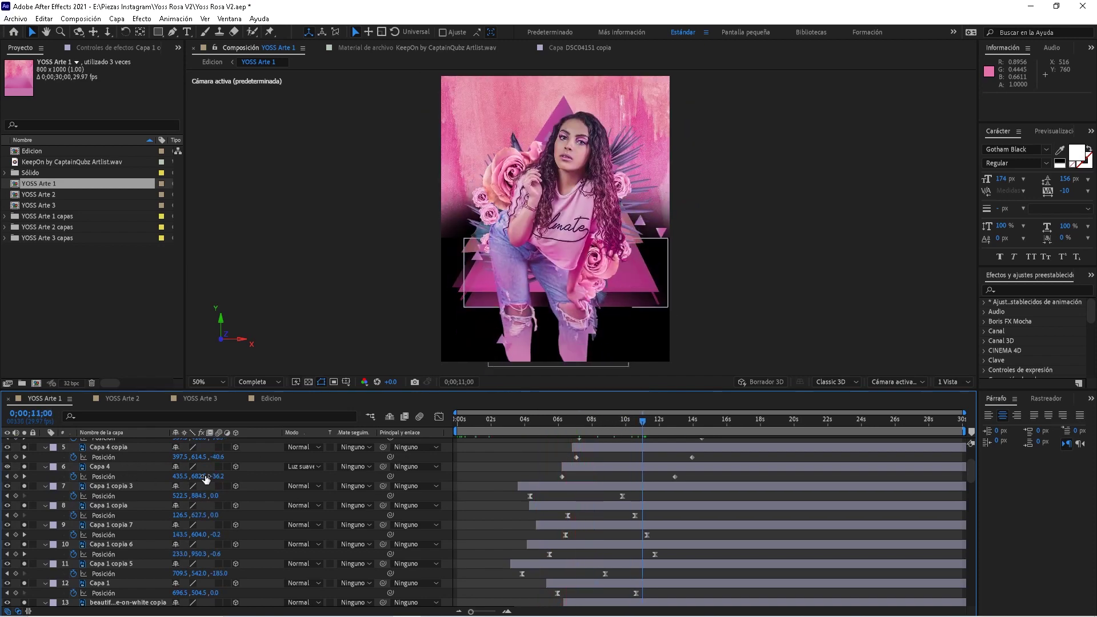
click(584, 488)
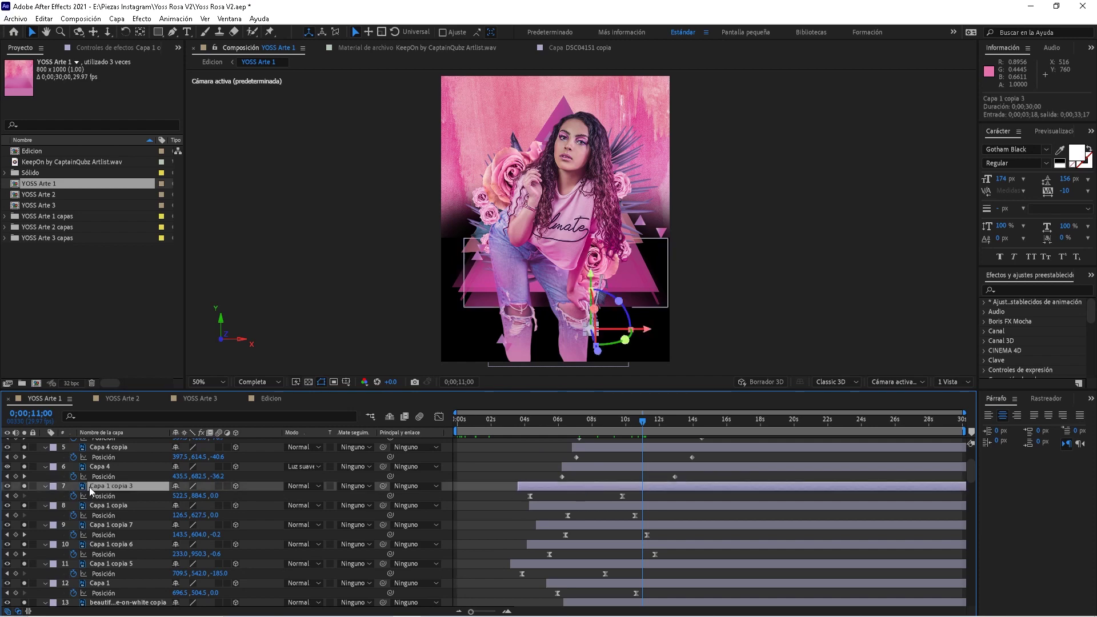
drag(616, 425, 664, 433)
click(615, 471)
- Solo the Capa 5 and Capa 6 layers and preview them from 0;00;06;22
scroll(616, 470, up, 3)
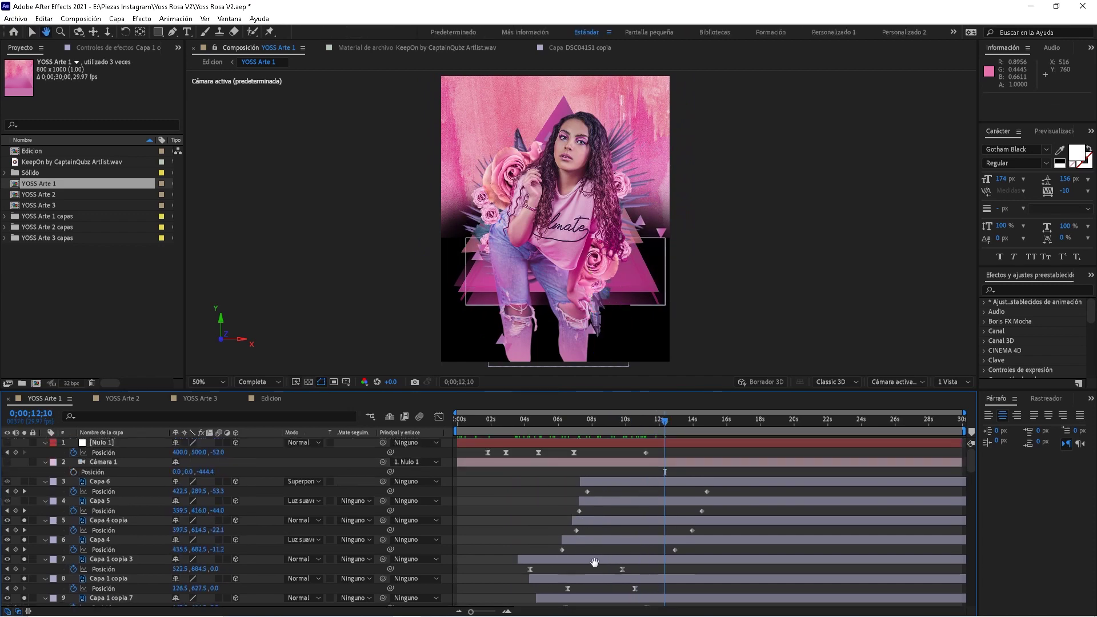
click(94, 502)
shift+click(105, 484)
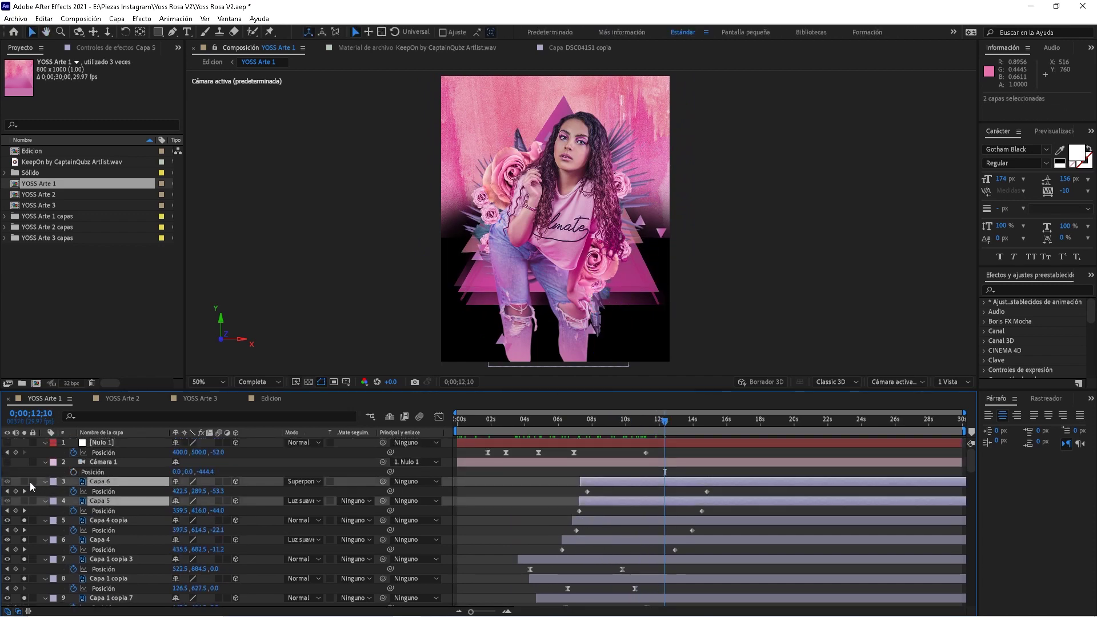
click(570, 424)
key(space)
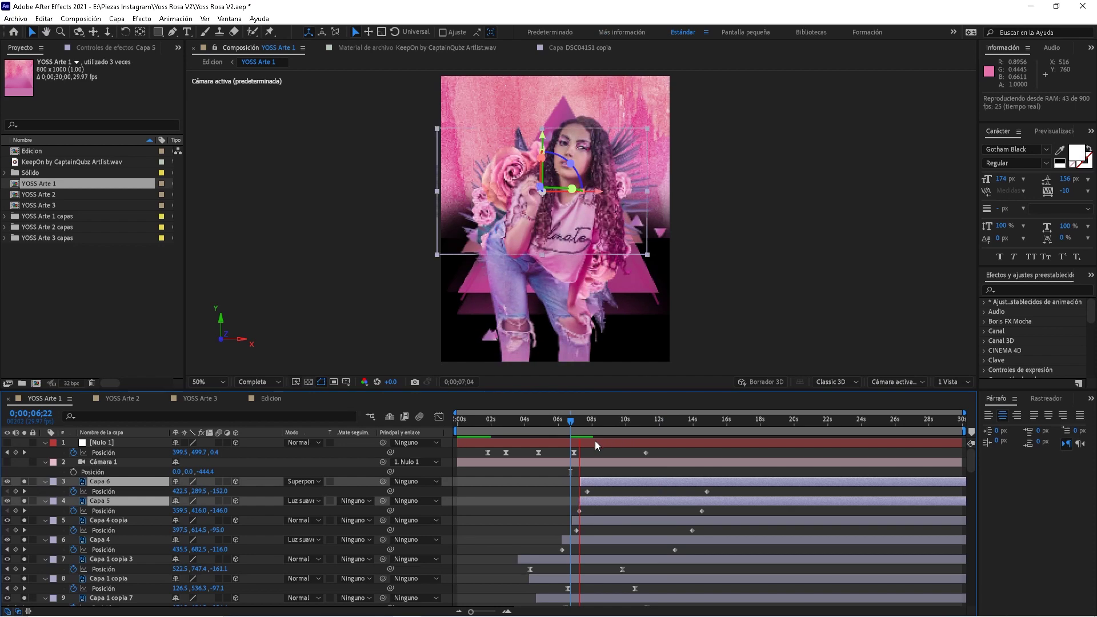
- Solo the background layer Capa 0 and preview the complete composition from 0;00;00;00
drag(972, 464, 972, 594)
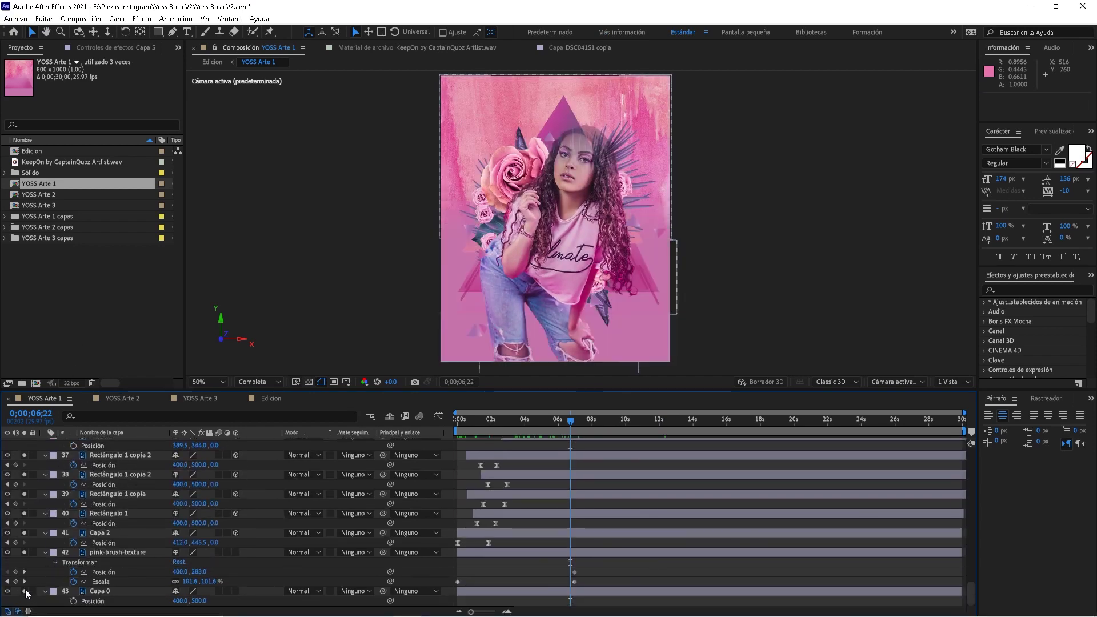
key(Home)
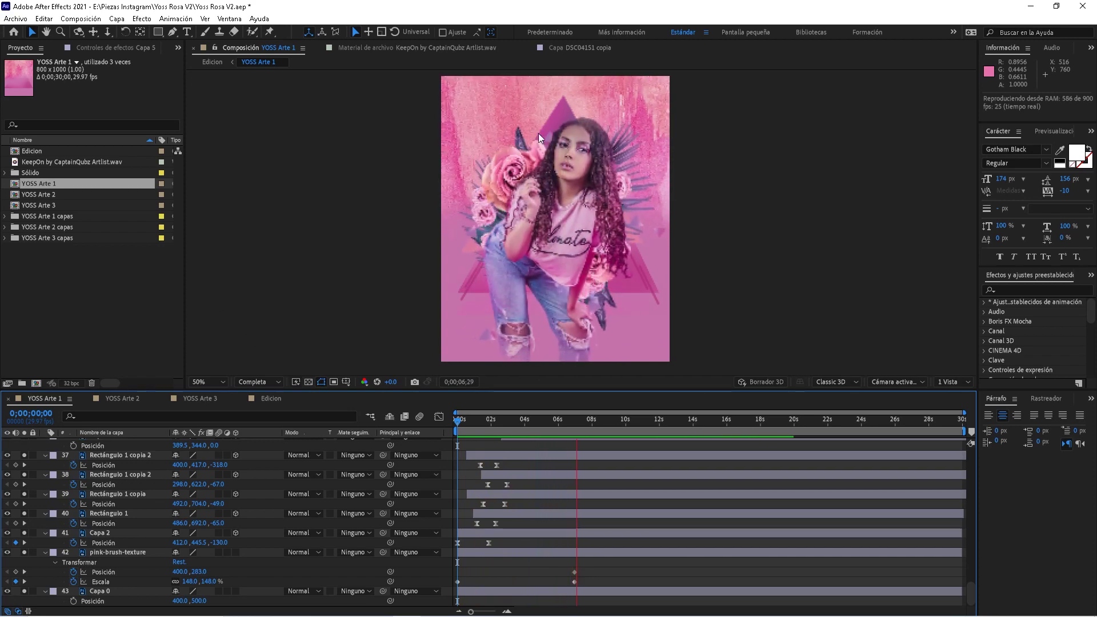
key(space)
- Preview the middle of the full composition and scrub from 0;00;05;12 to 0;00;18;15
click(535, 422)
key(space)
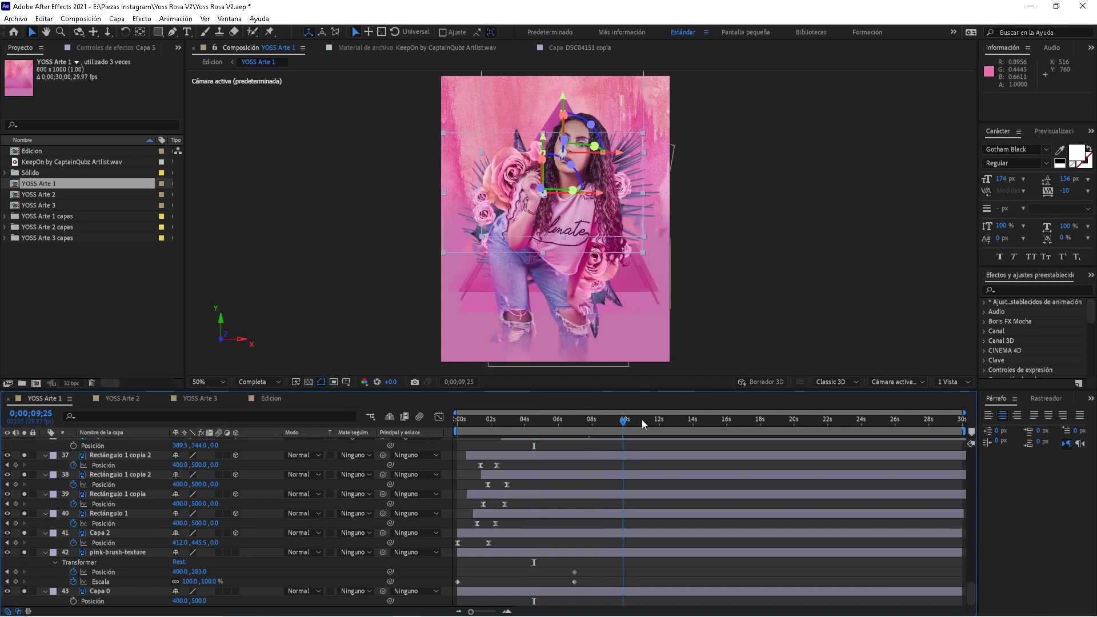
key(space)
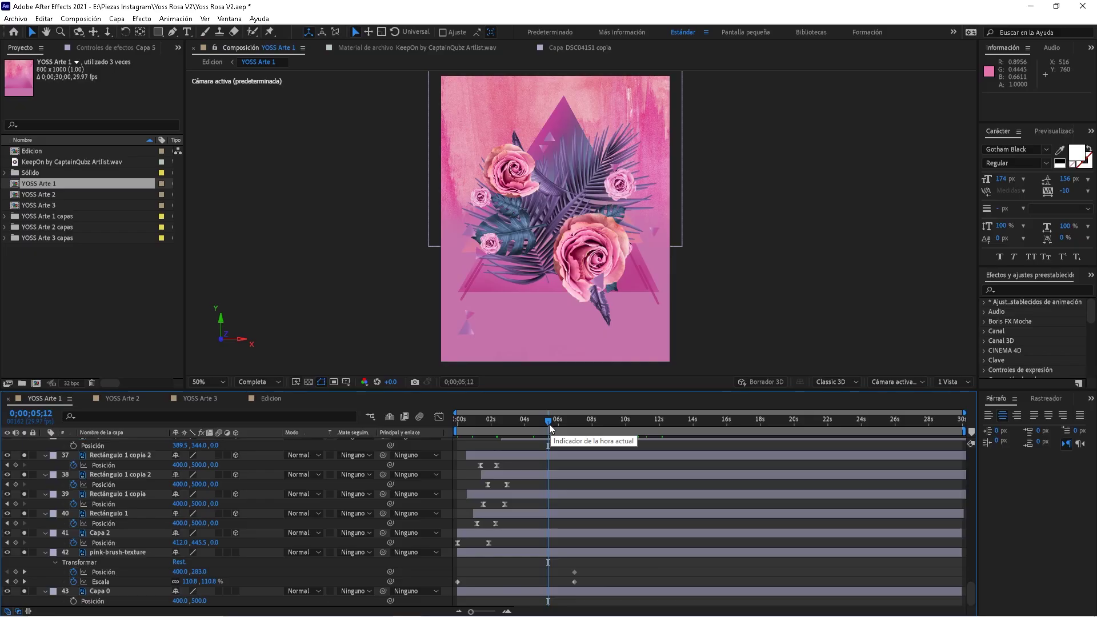
drag(547, 427, 768, 503)
- Turn on the Cámara 1 layer, select Nulo 1 and preview the camera movement from 0;00;01;22
drag(969, 585, 962, 451)
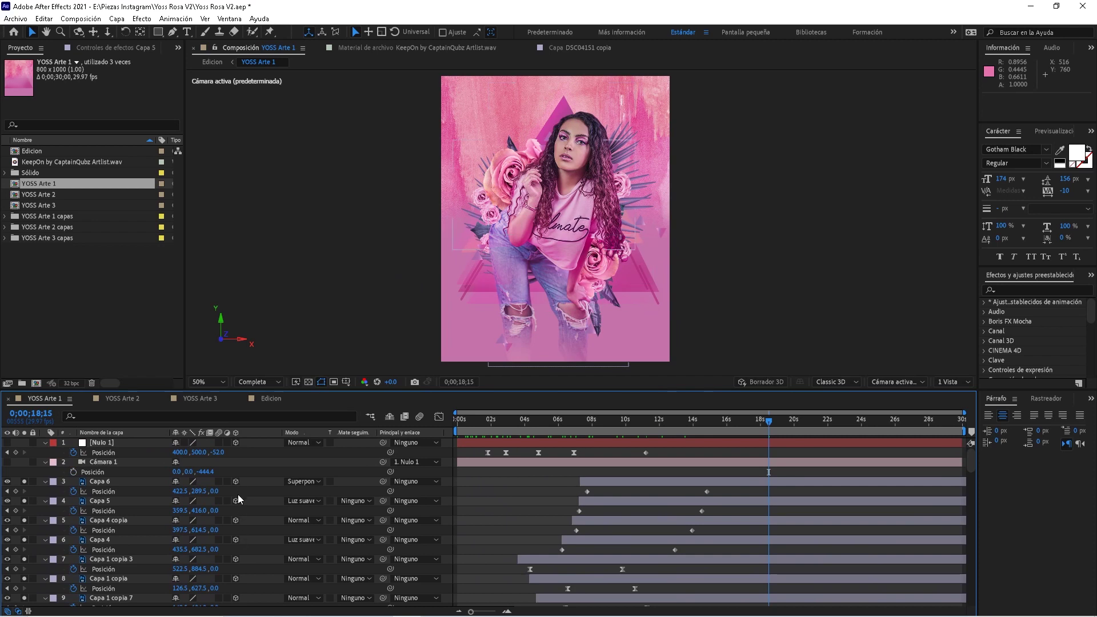
click(91, 462)
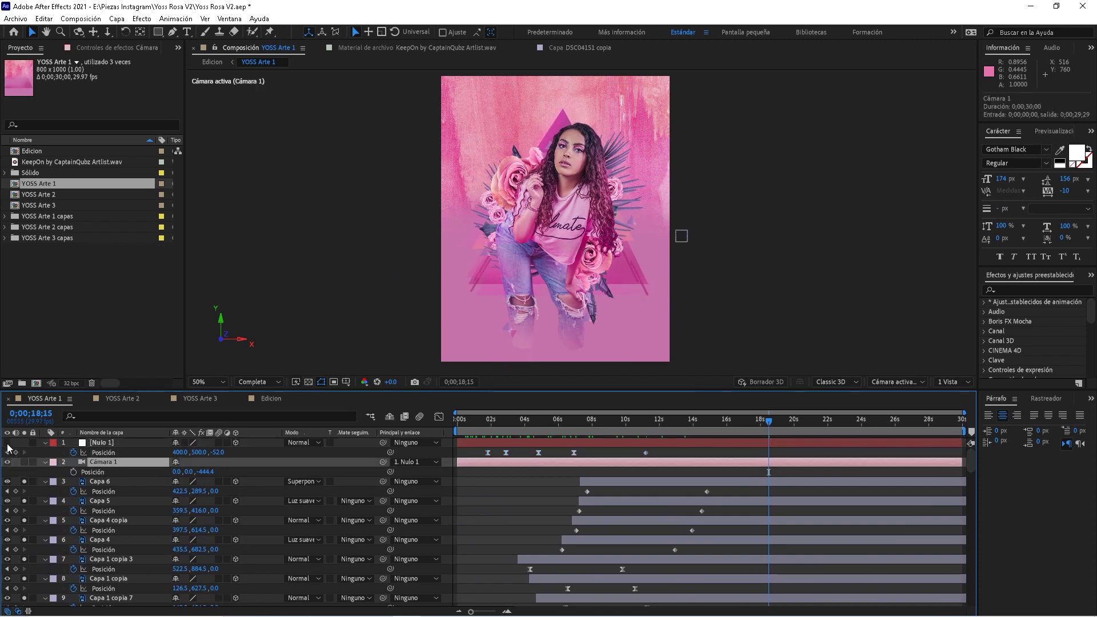
drag(550, 426, 486, 426)
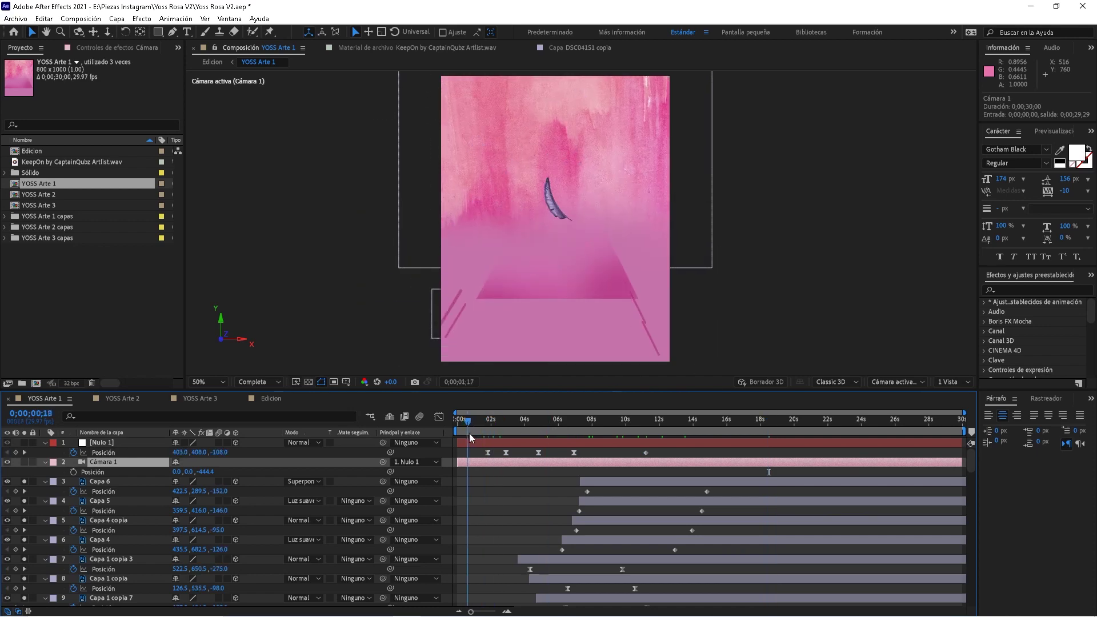
click(108, 444)
key(space)
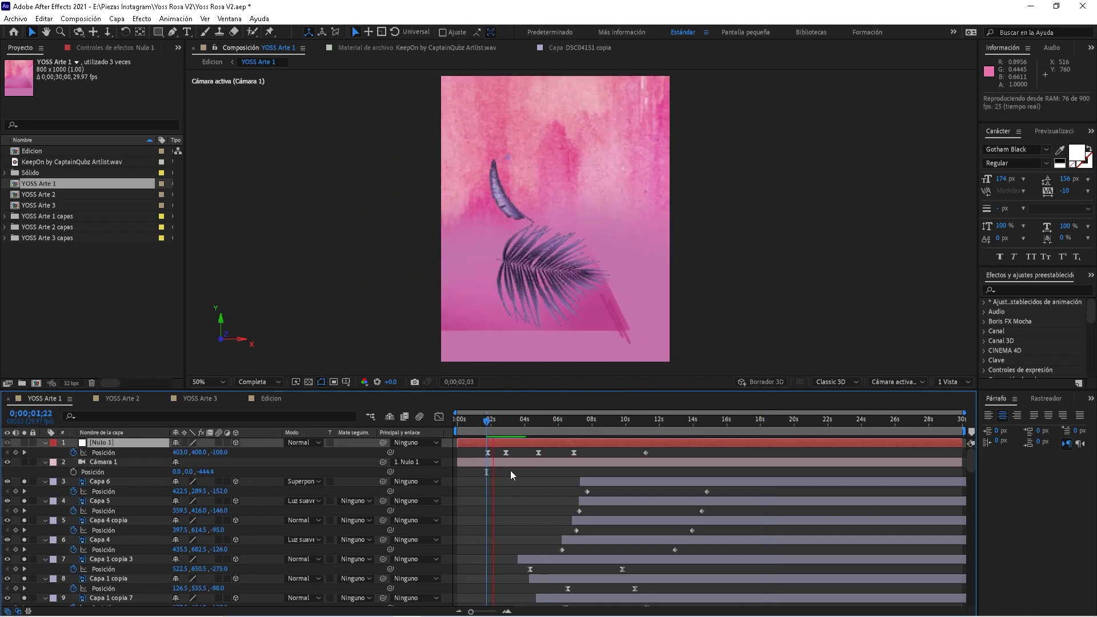
- Shift the Nulo 1 layer about 4 frames earlier and preview the camera movement from 0;00;02;02
drag(544, 445, 540, 451)
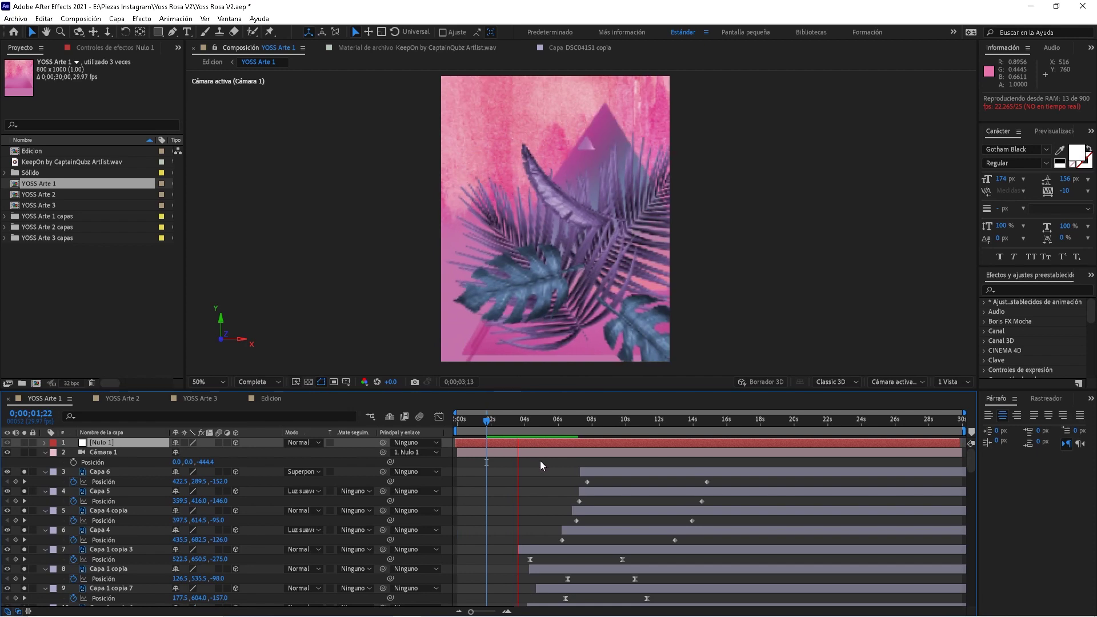
click(493, 425)
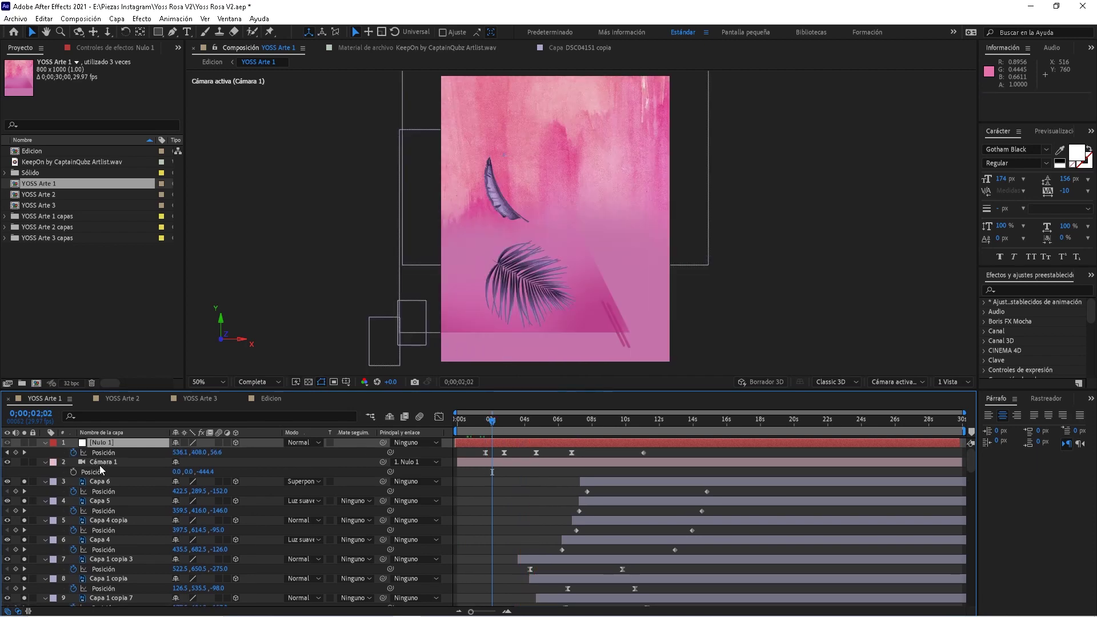
key(space)
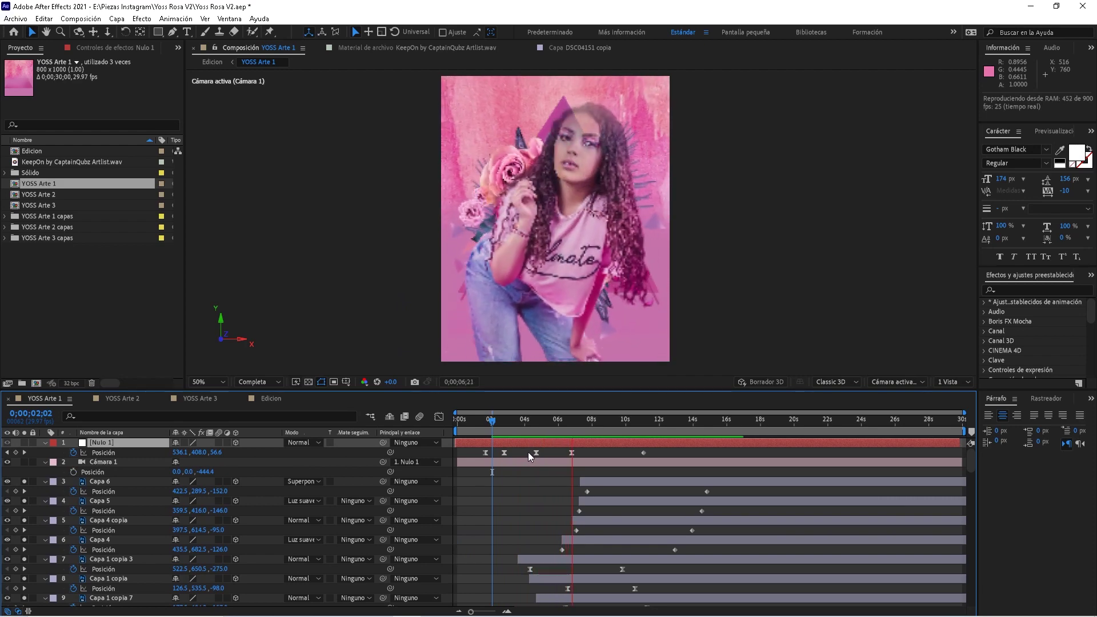
- Replay the camera movement driven by Nulo 1 from 0;00;00;12, 0;00;01;09, 0;00;06;03 and 0;00;00;29, and check the frame at 0;00;09;18
click(464, 422)
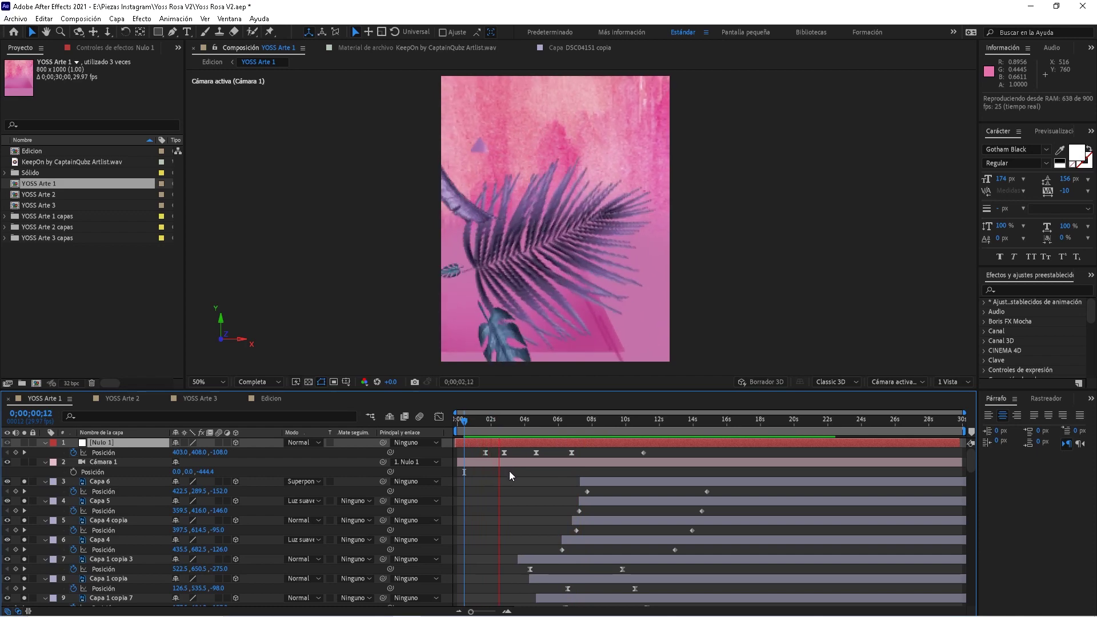
click(478, 420)
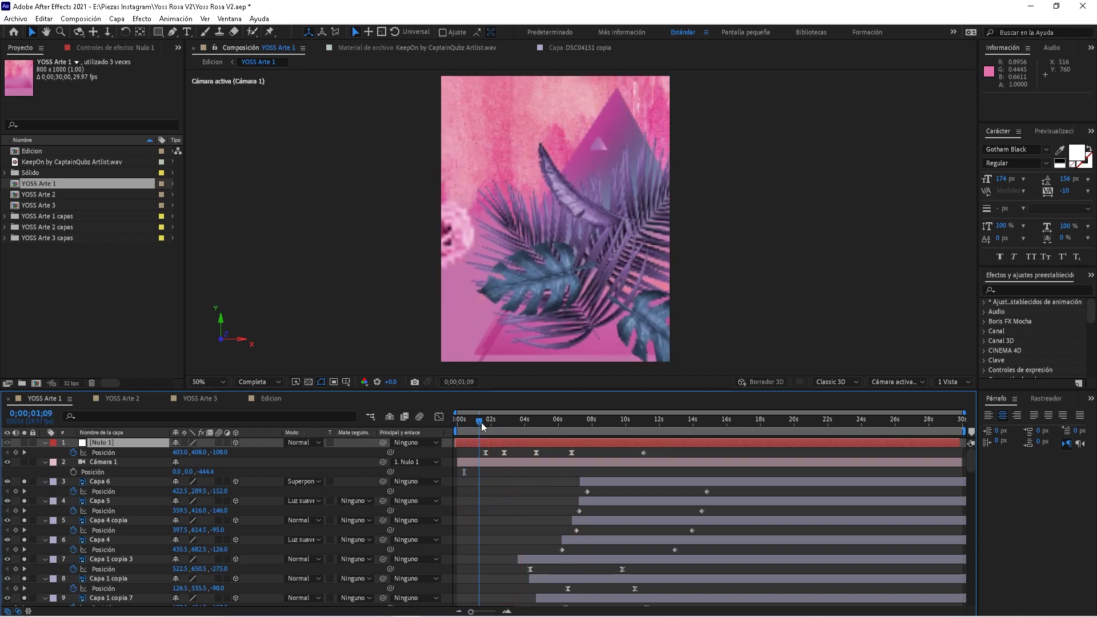
key(space)
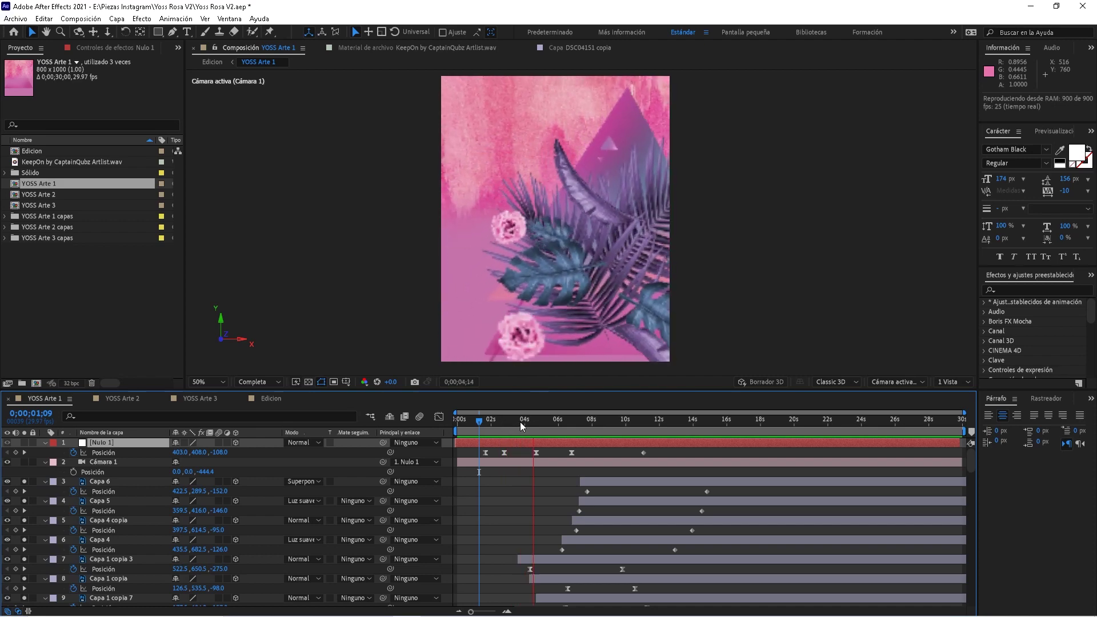
click(560, 421)
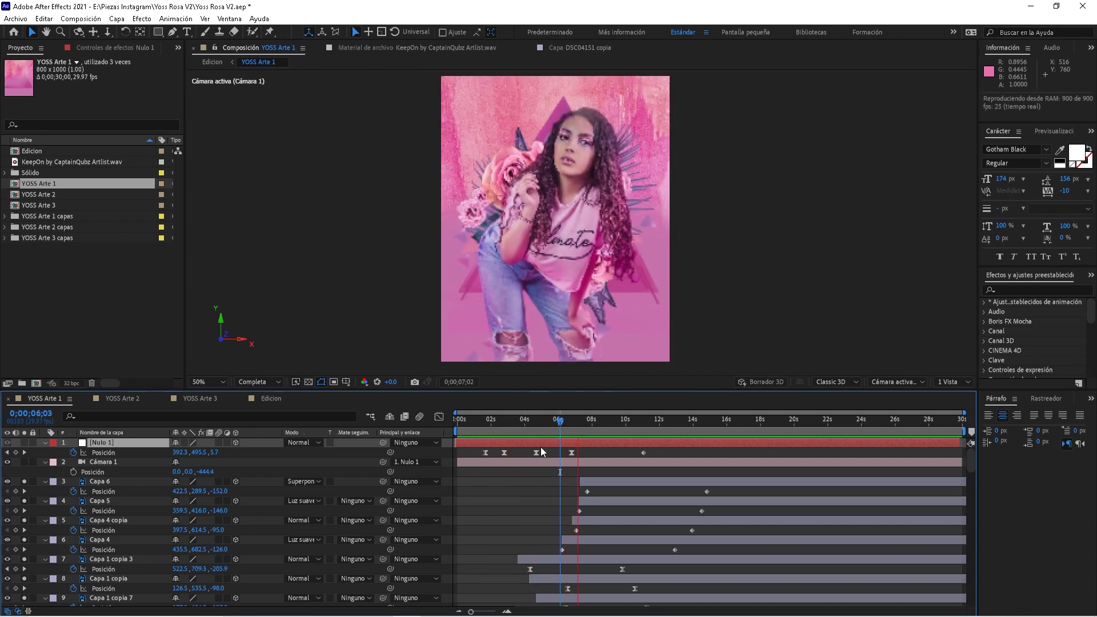
drag(559, 421, 473, 422)
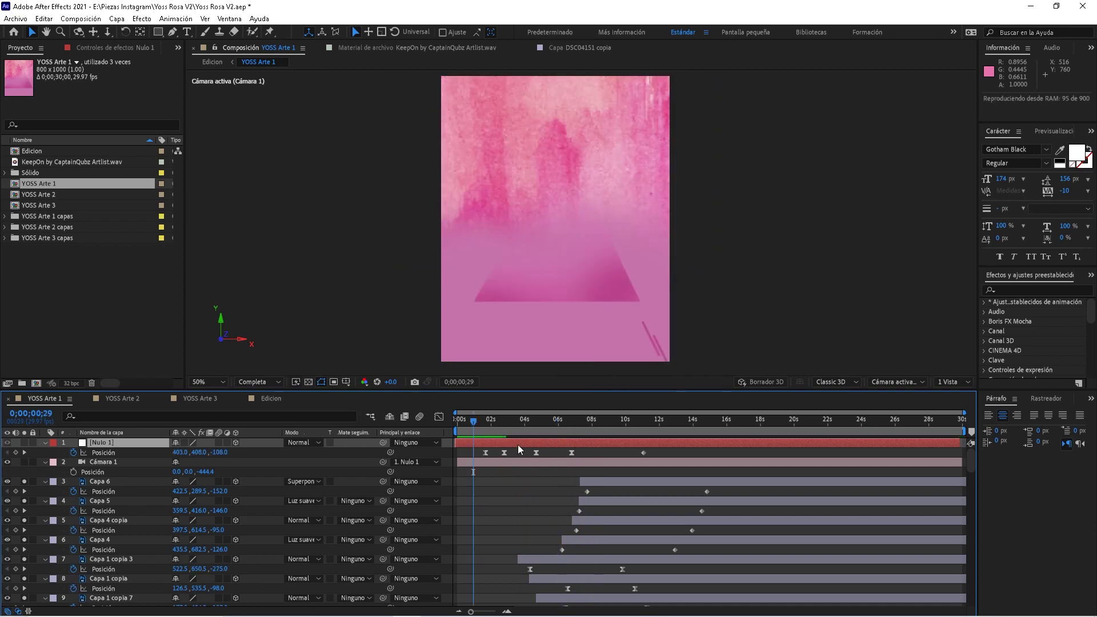
click(540, 422)
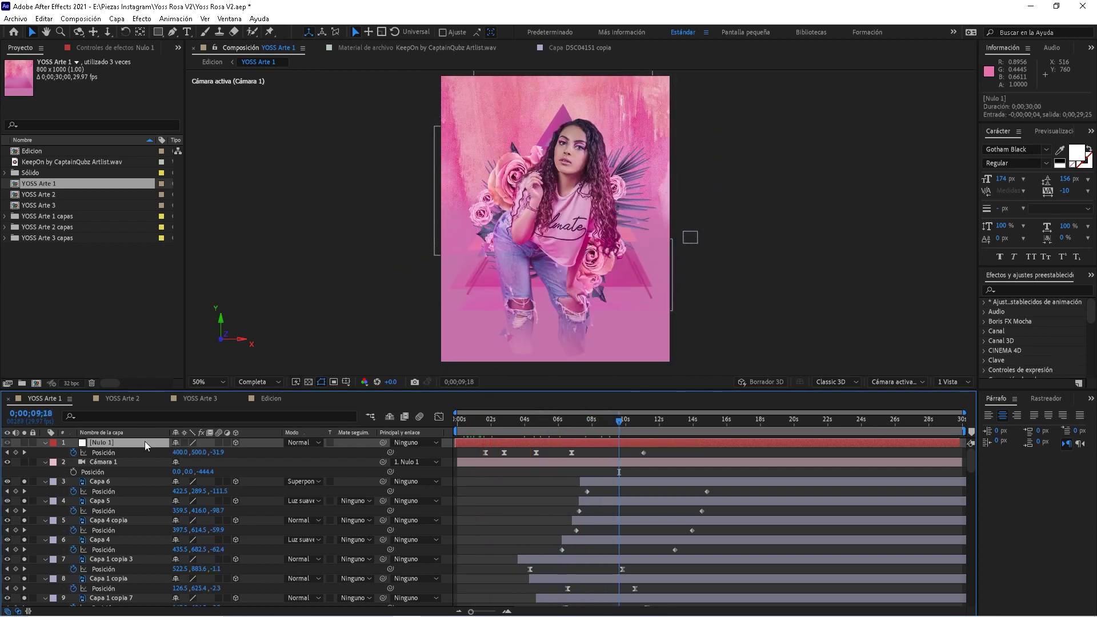
- Review the camera settings of Cámara 1, accept the dialog and scrub to 0;00;11;14
click(140, 463)
double_click(135, 460)
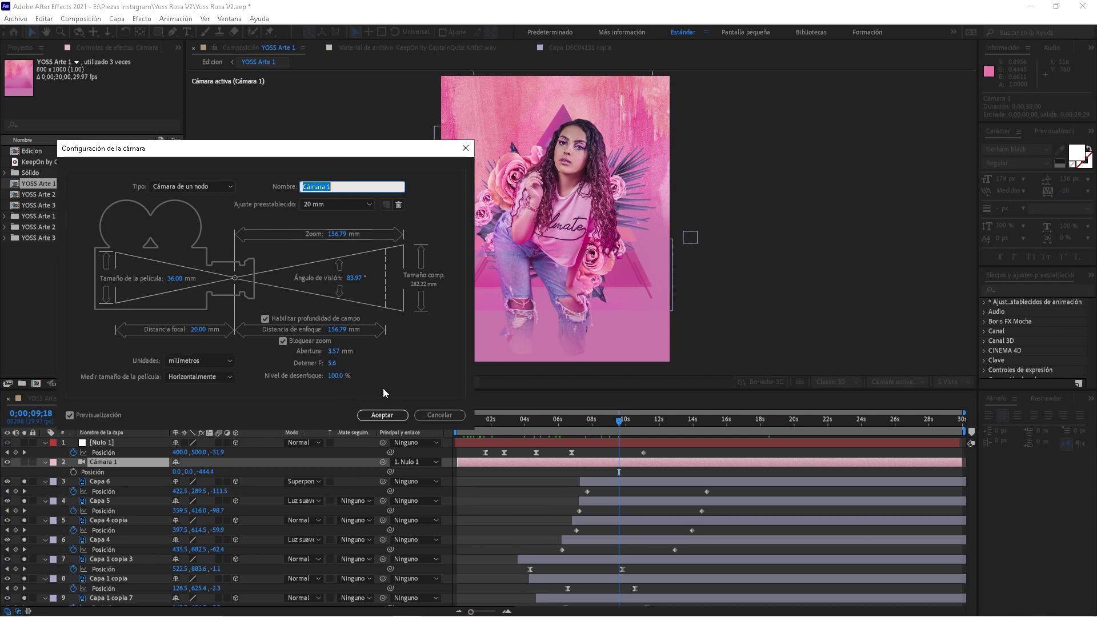
click(382, 416)
drag(616, 424, 650, 424)
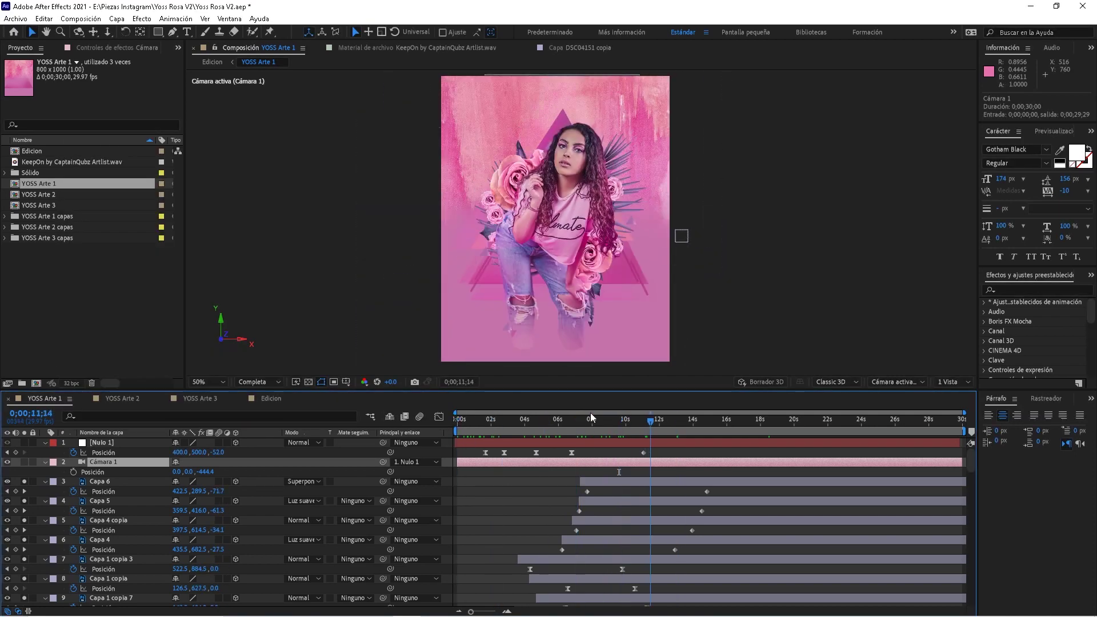
- Open the YOSS Arte 2 composition, go to its lowest layers, select Capa 0 and preview the animation
click(123, 398)
key(space)
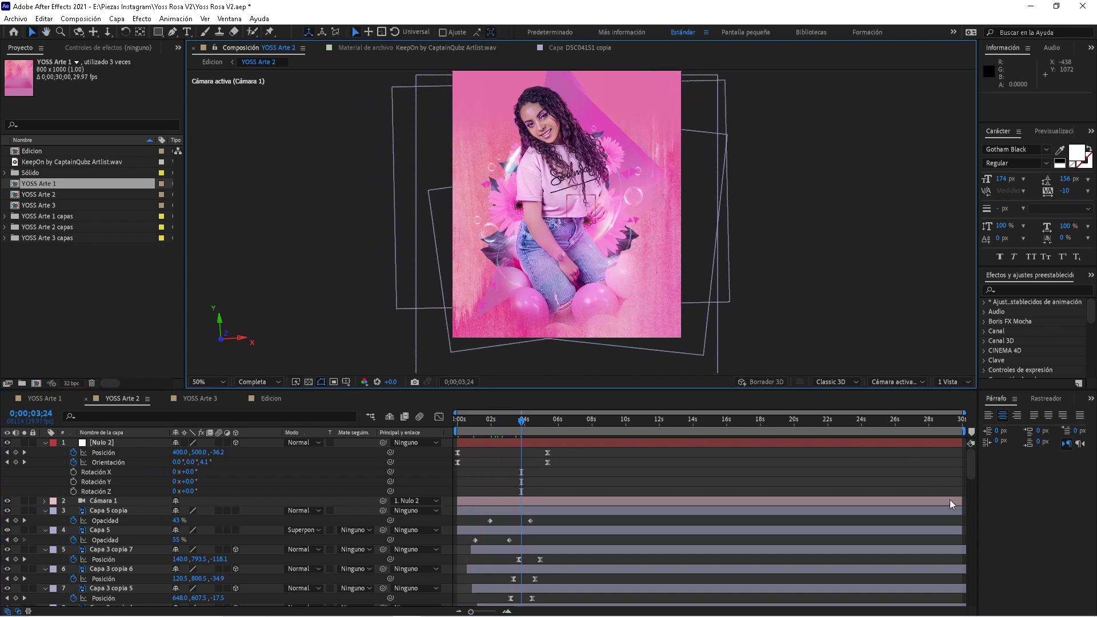
drag(971, 472, 978, 610)
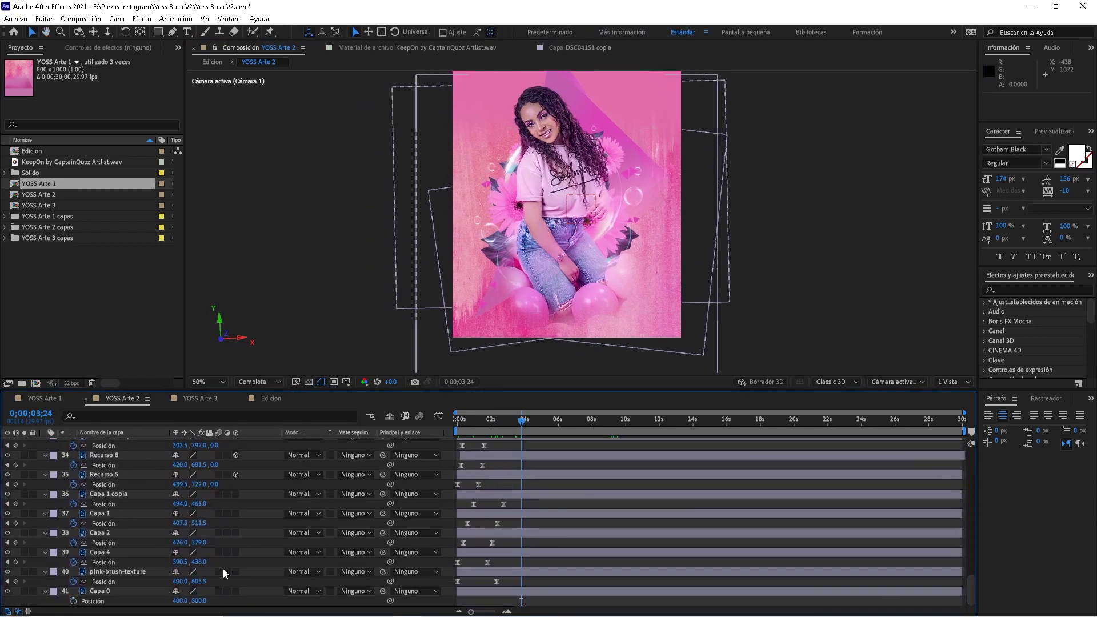
click(117, 592)
key(space)
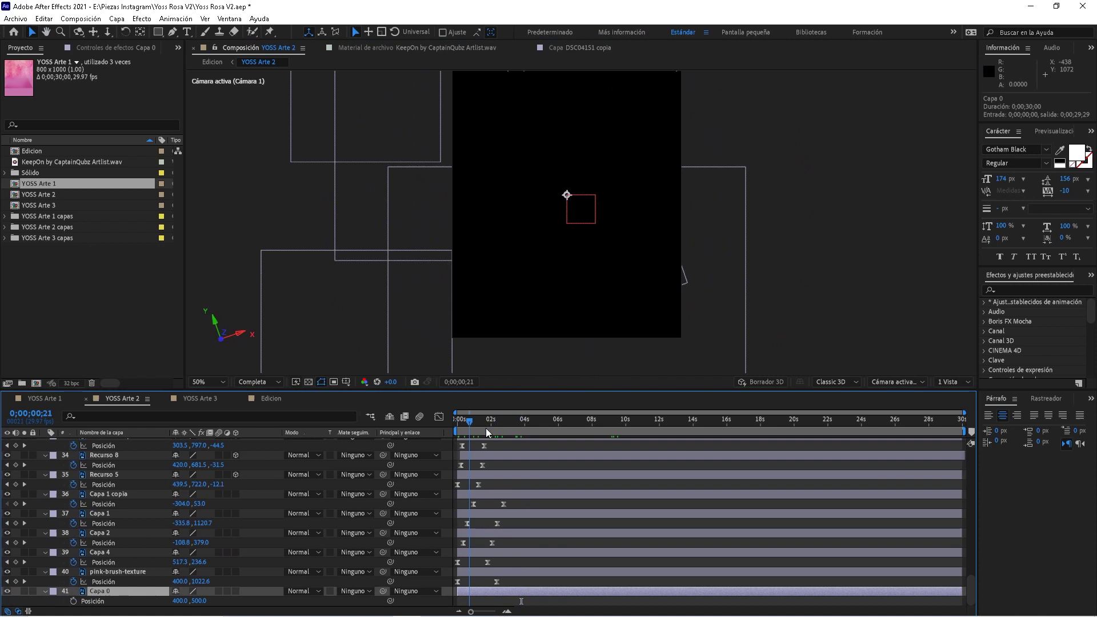
- Preview YOSS Arte 2 from 0;00;02;26 while examining its layer keyframes down to the soap-bubble and yellow background layers
drag(970, 594, 972, 480)
click(505, 436)
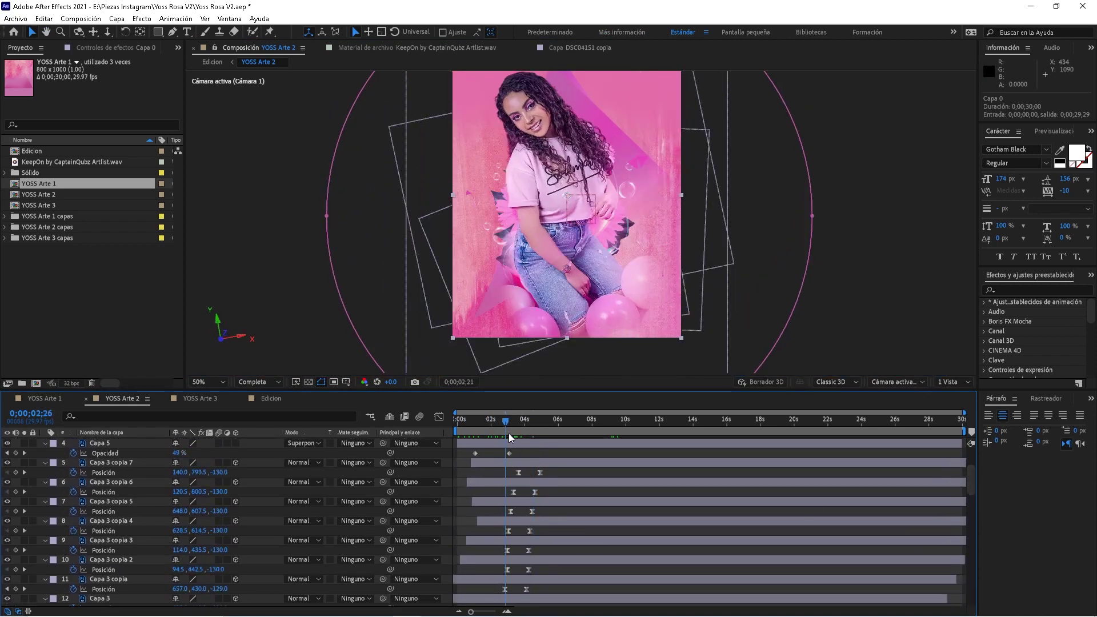
key(space)
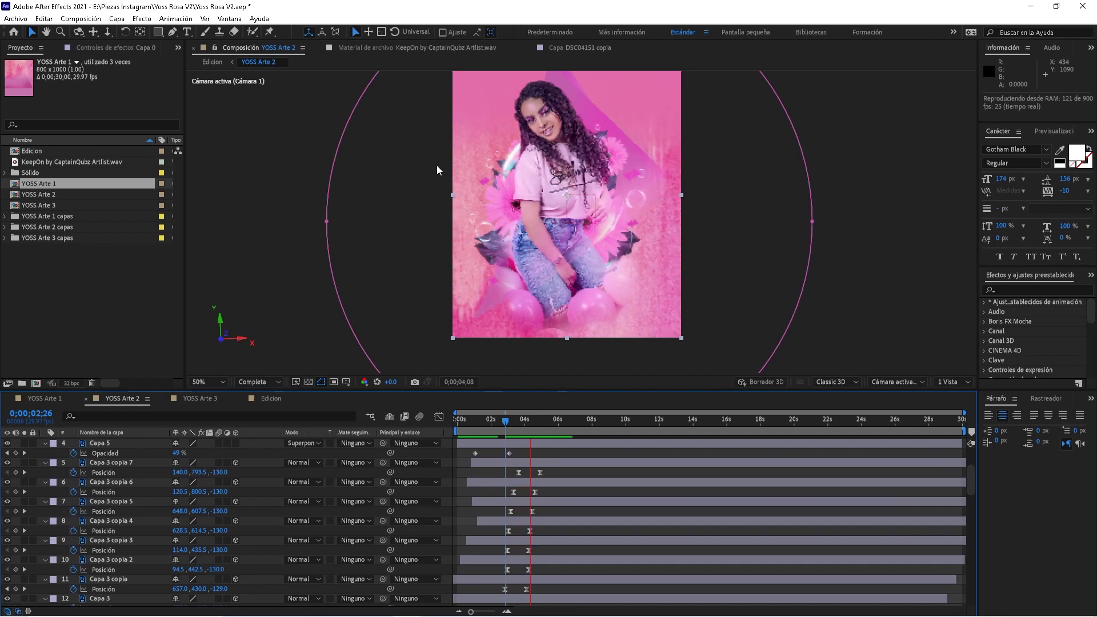
drag(973, 482, 973, 542)
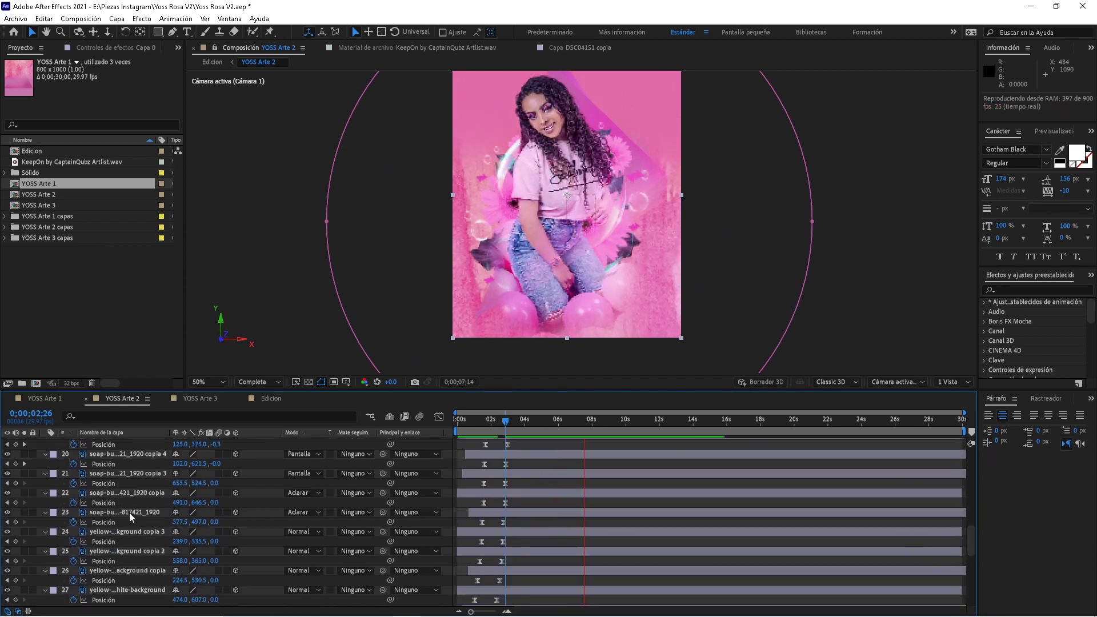
key(space)
- Select Cámara 1 in YOSS Arte 2 and preview the Nulo 2-driven camera movement from 0;00;00;00
drag(971, 545, 970, 455)
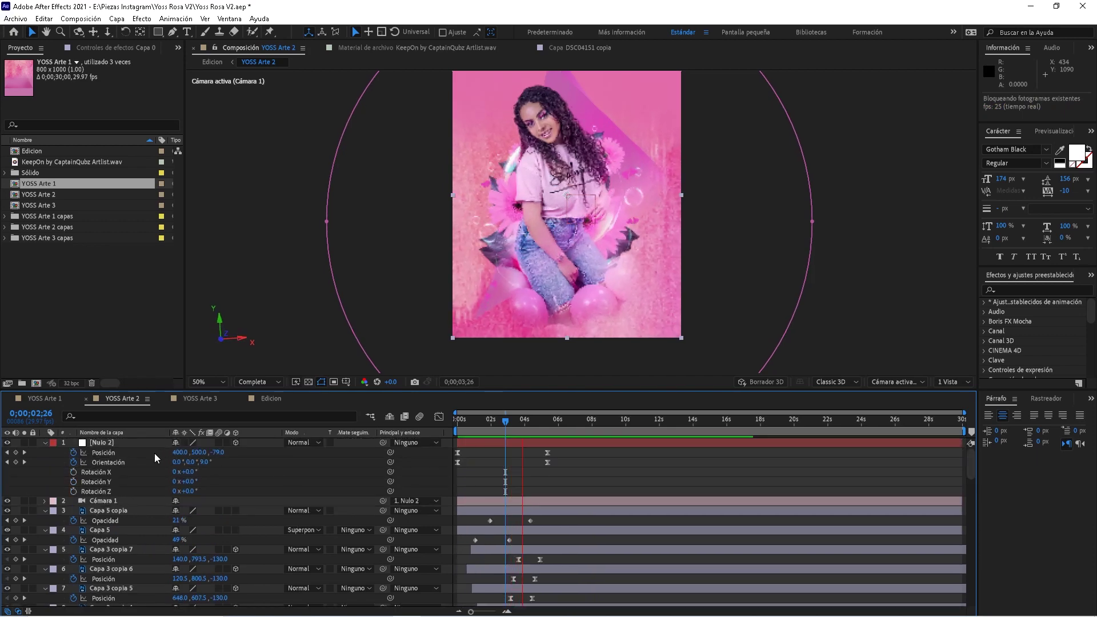
key(space)
key(ctrl+Down)
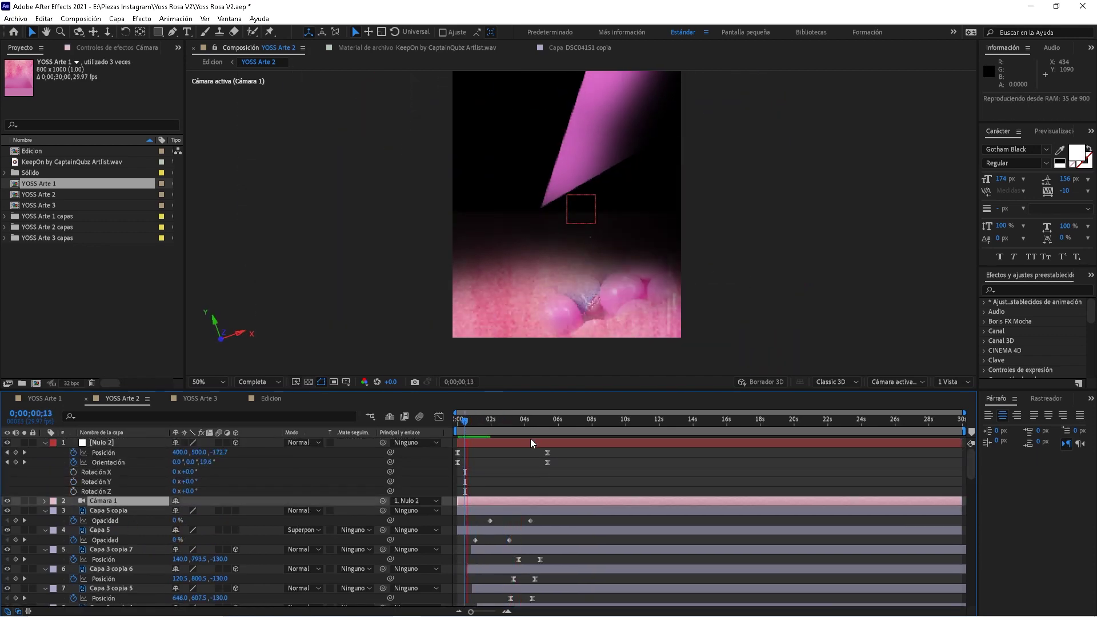
key(space)
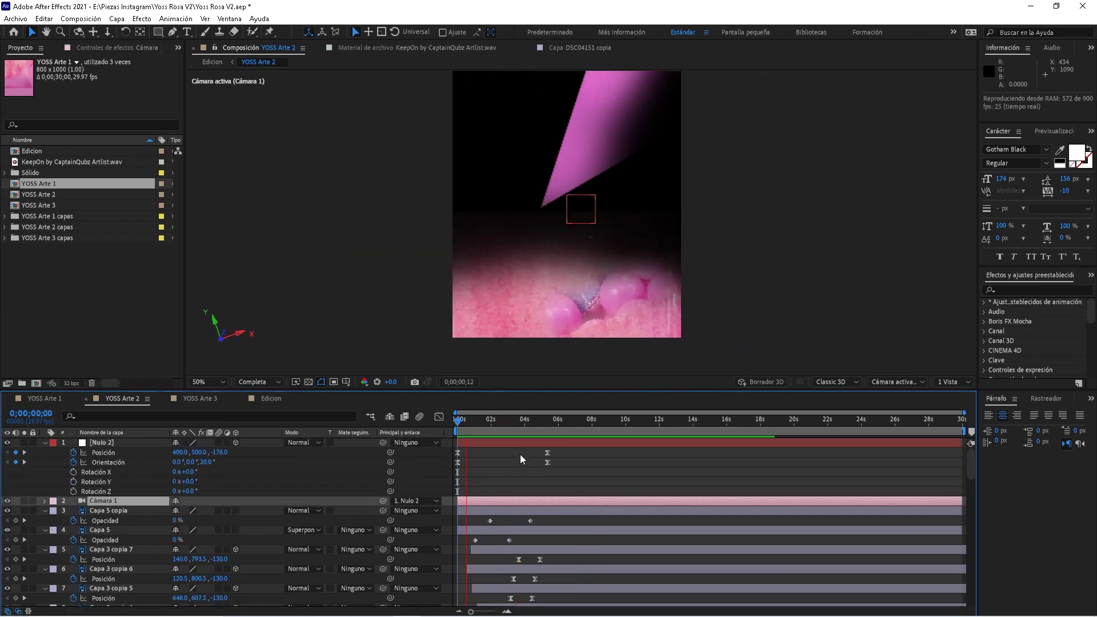
key(space)
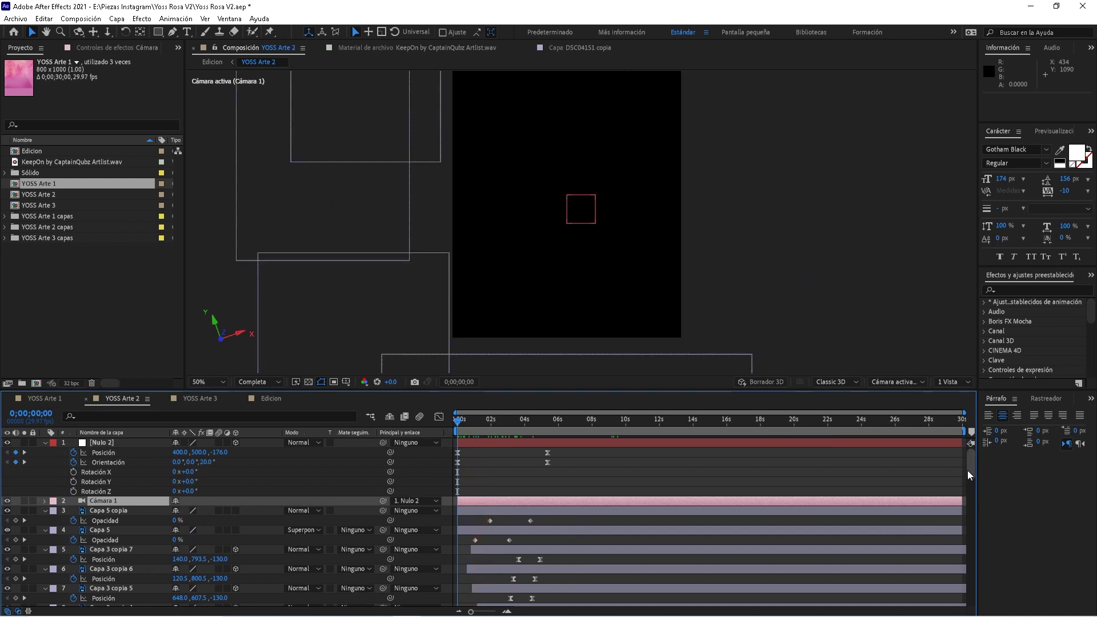
- Turn on the transparency grid in YOSS Arte 2 and preview how the lowest layers enter from 0;00;00;00 and 0;00;01;02
drag(970, 474, 971, 606)
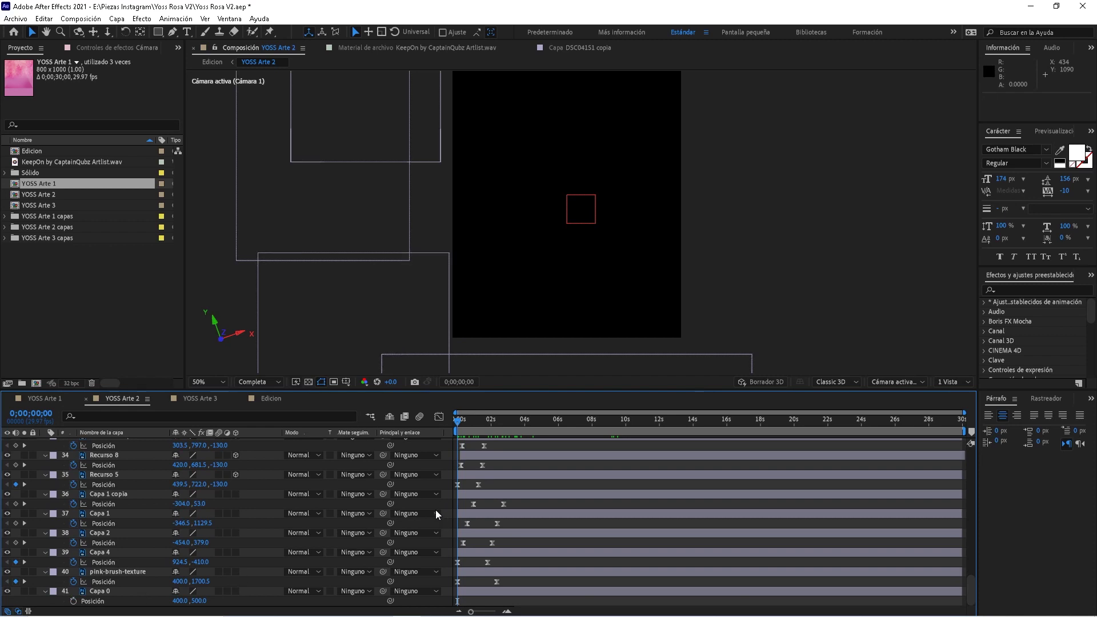
key(space)
click(308, 382)
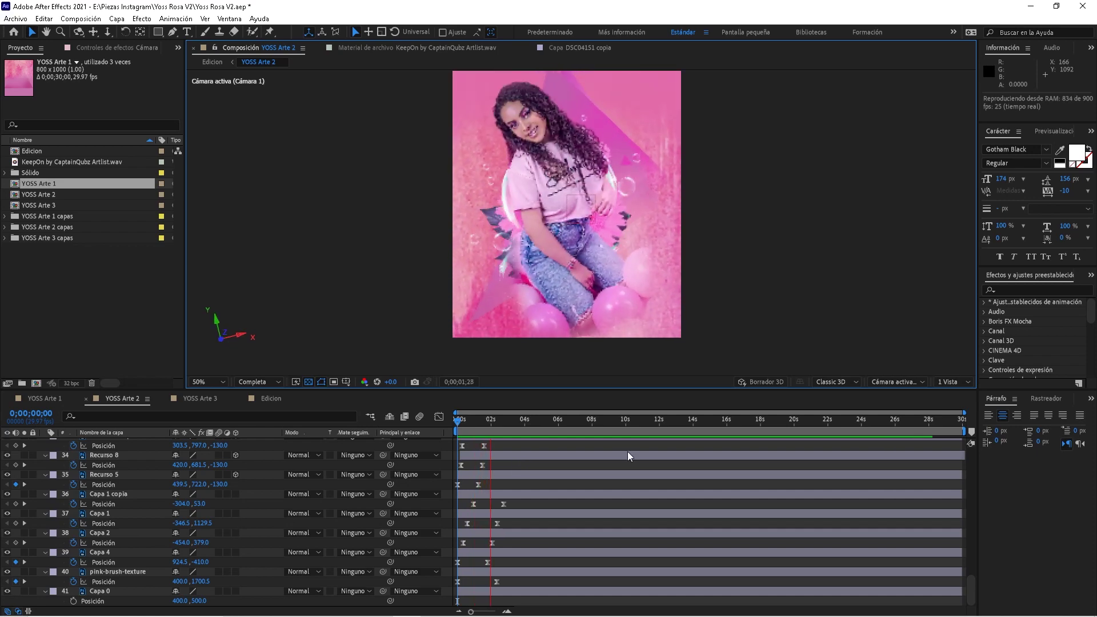
key(space)
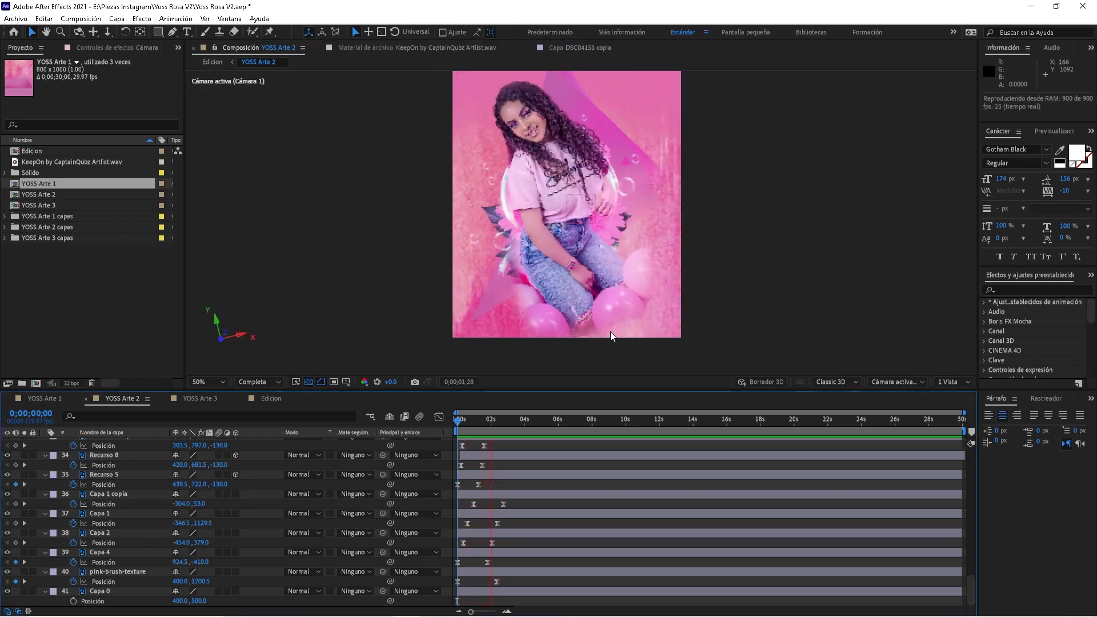
key(space)
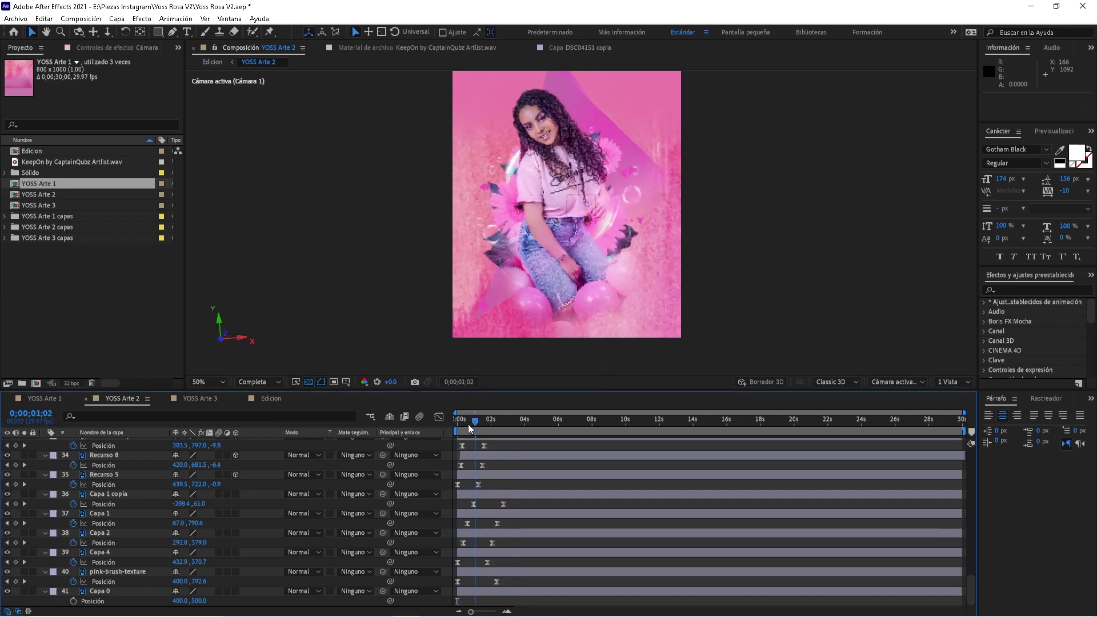
key(space)
- Check YOSS Arte 1 at 0;00;05;11 and preview the opening of YOSS Arte 3 from 0;00;00;00
click(44, 398)
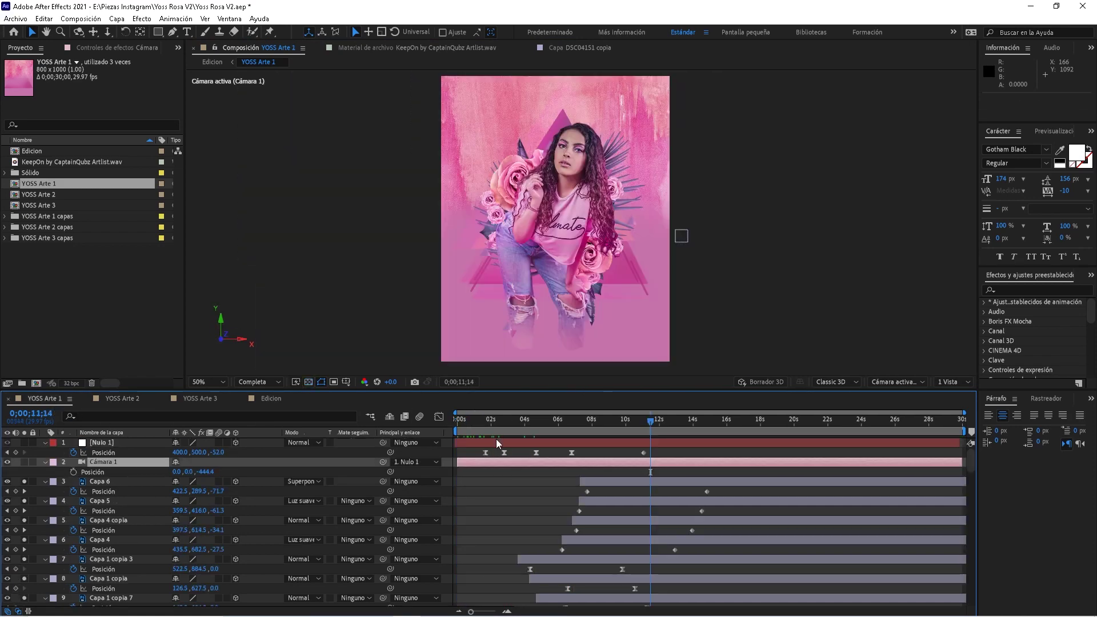
drag(484, 423, 547, 422)
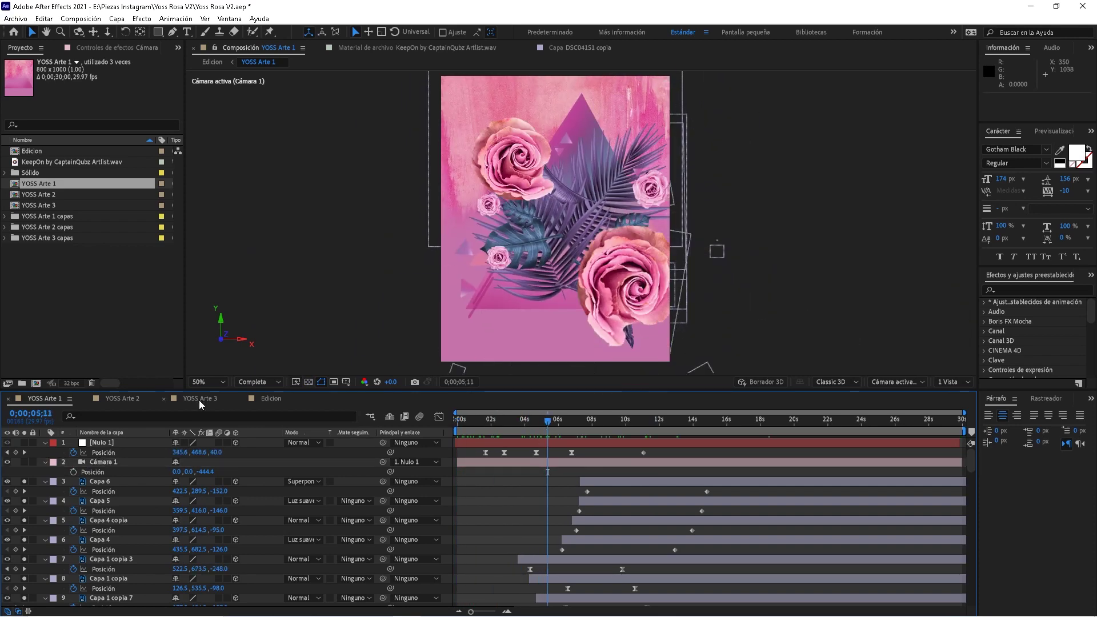
click(200, 398)
click(485, 430)
drag(496, 433, 460, 433)
key(space)
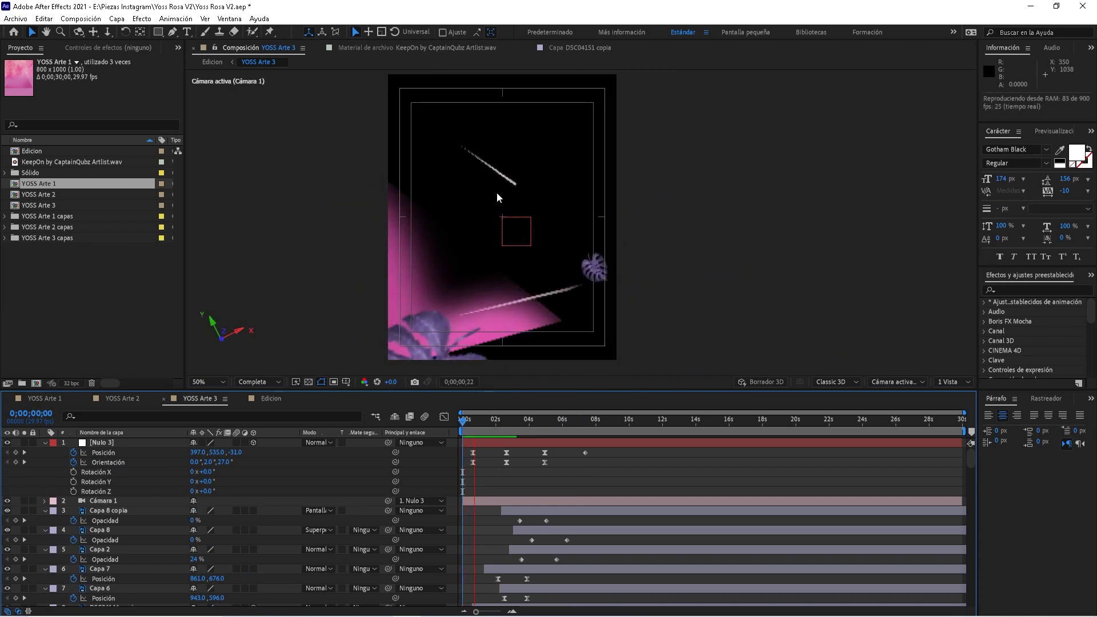
key(space)
- Scrub YOSS Arte 3 to 0;00;04;22, collapse the properties of all its layers and clear the selection
drag(484, 427, 541, 431)
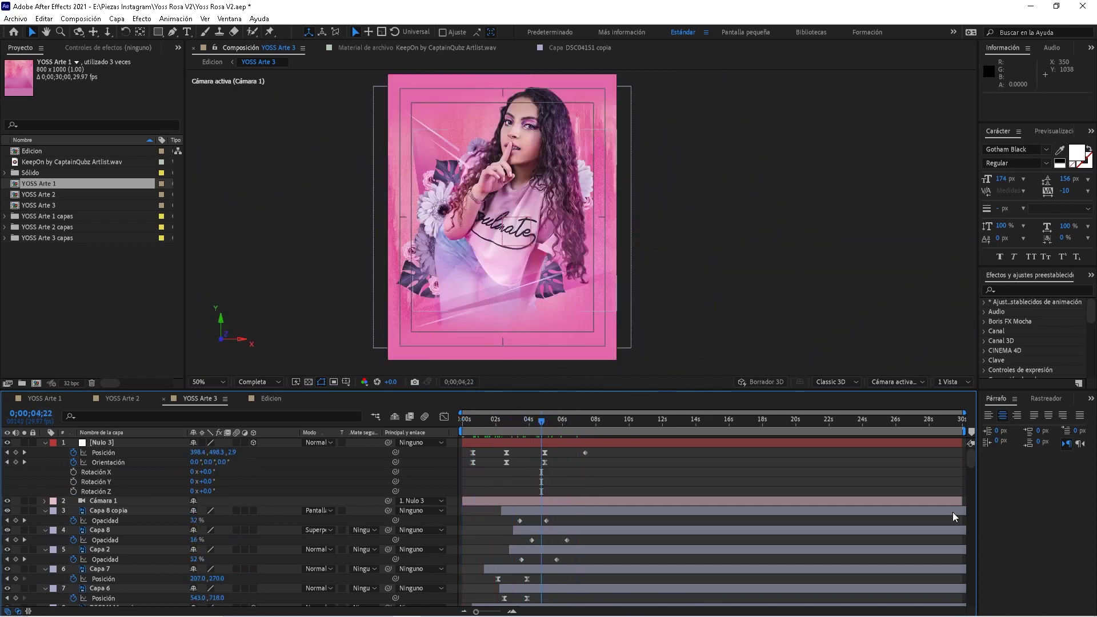
drag(972, 464, 976, 611)
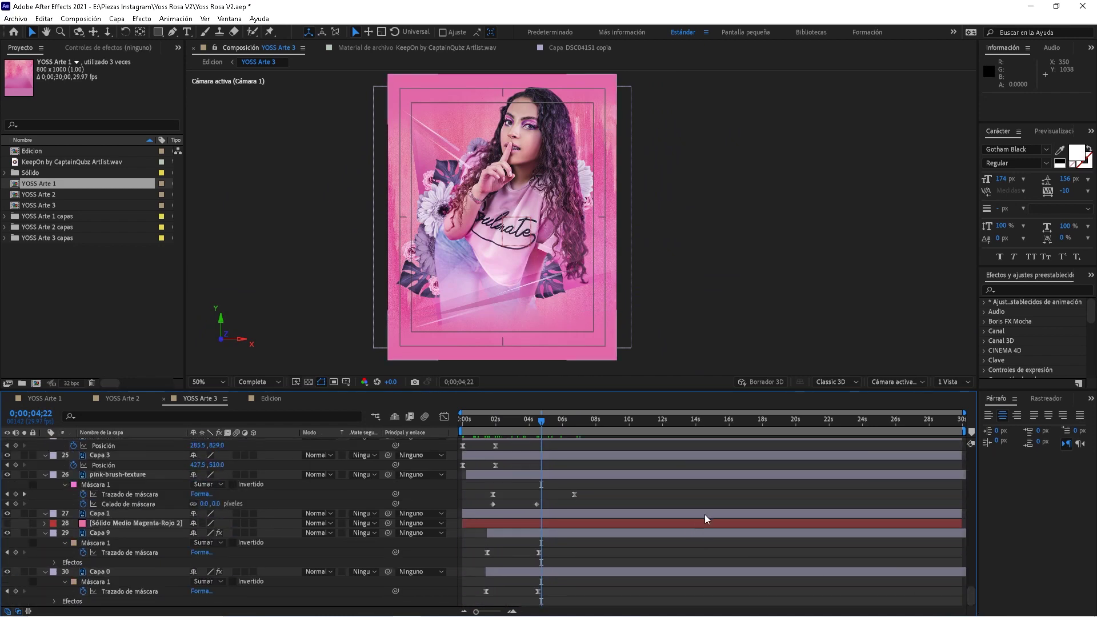
key(ctrl+a)
key(u)
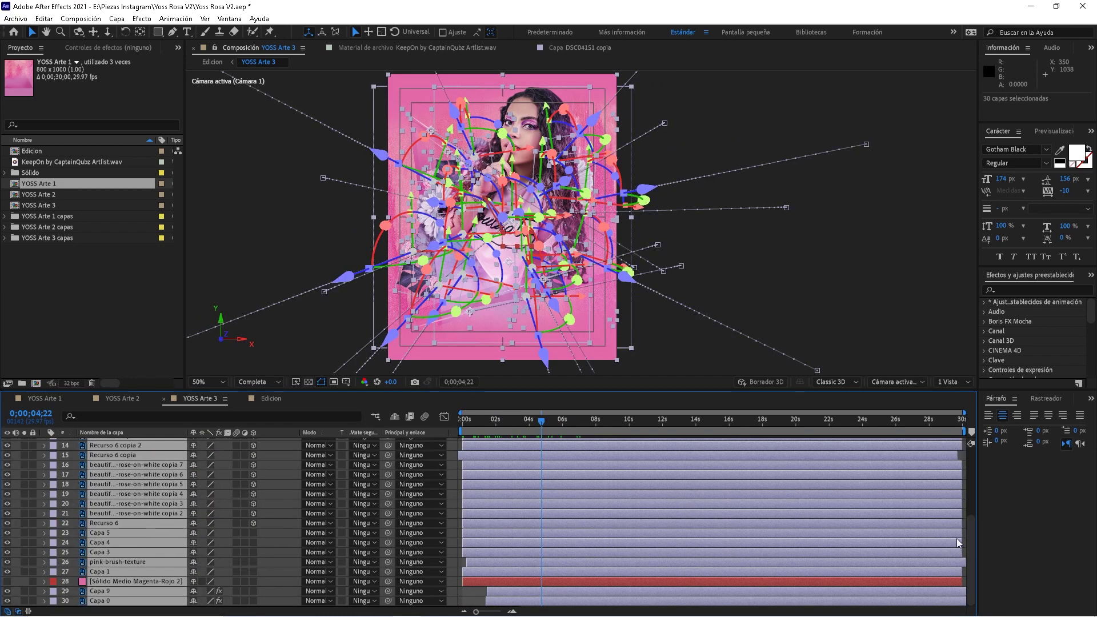
click(472, 597)
- Select the Sólido Medio Magenta-Rojo 2 layer, preview YOSS Arte 3 from the start and check the frame at 0;00;06;05
click(483, 420)
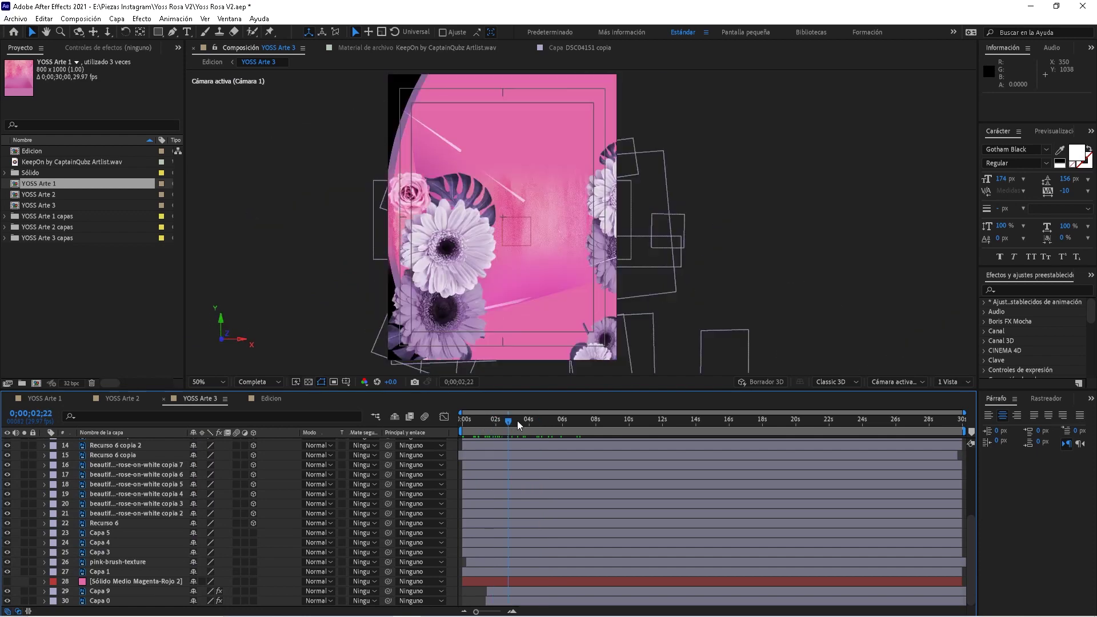
key(Home)
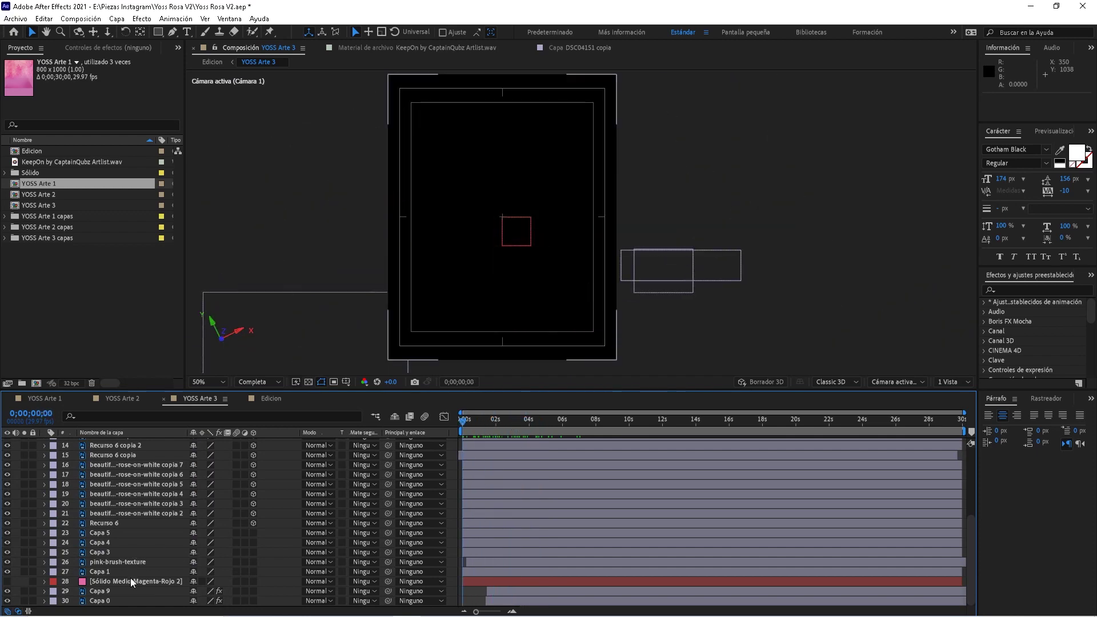
click(132, 581)
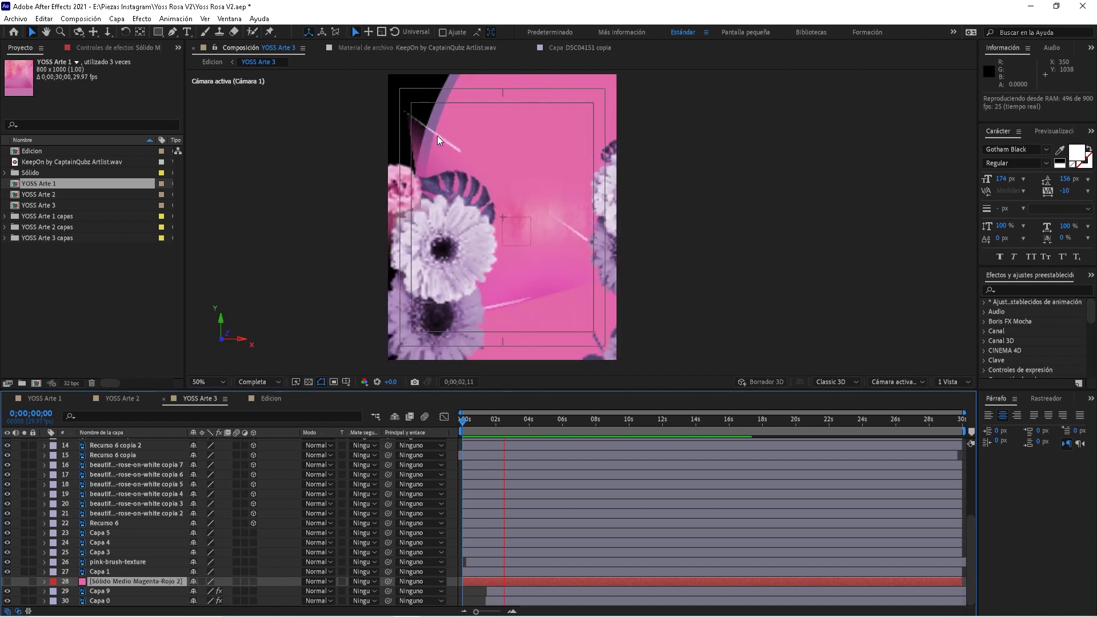
key(space)
drag(523, 424, 568, 433)
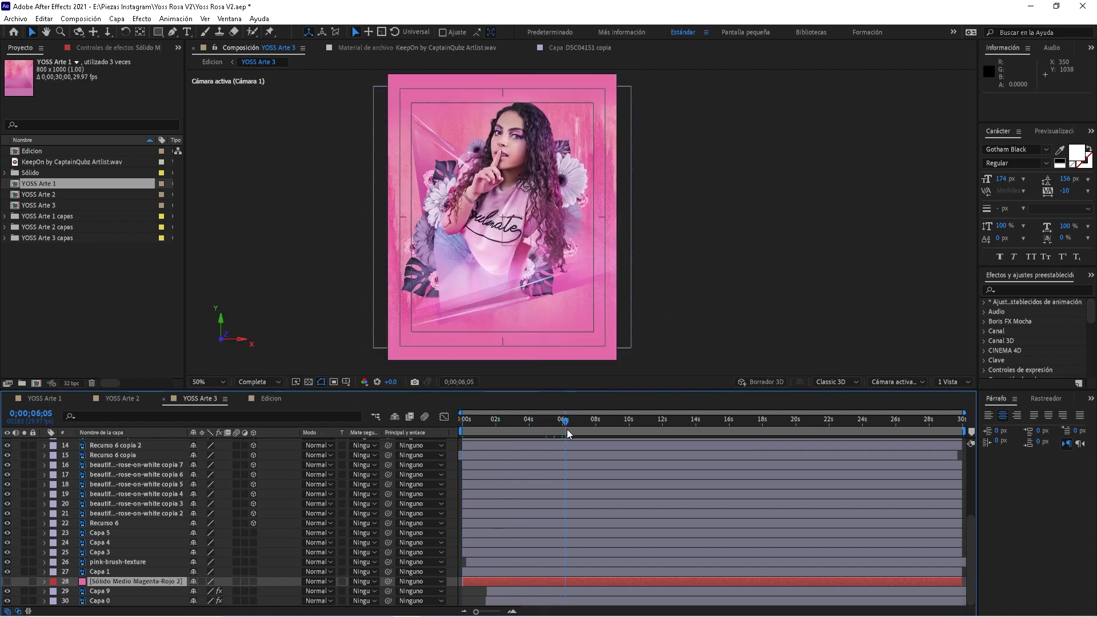
key(space)
- Reveal the Posición and Orientación keyframes of Nulo 3 and preview its camera movement from 0;00;00;14 and 0;00;00;19
drag(972, 549, 818, 426)
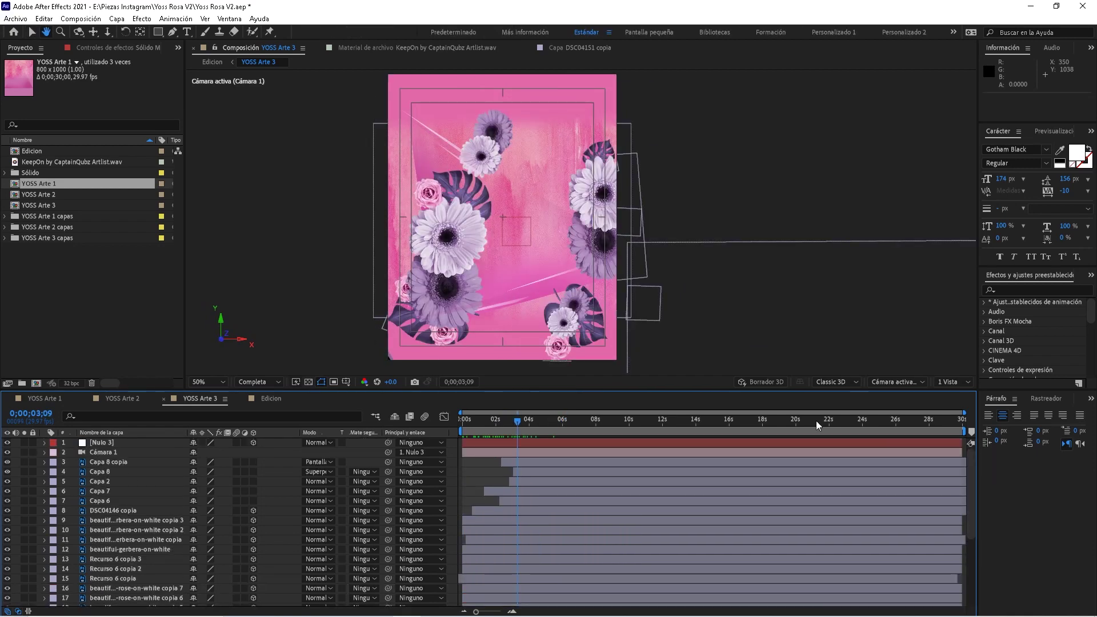
click(110, 444)
key(u)
key(space)
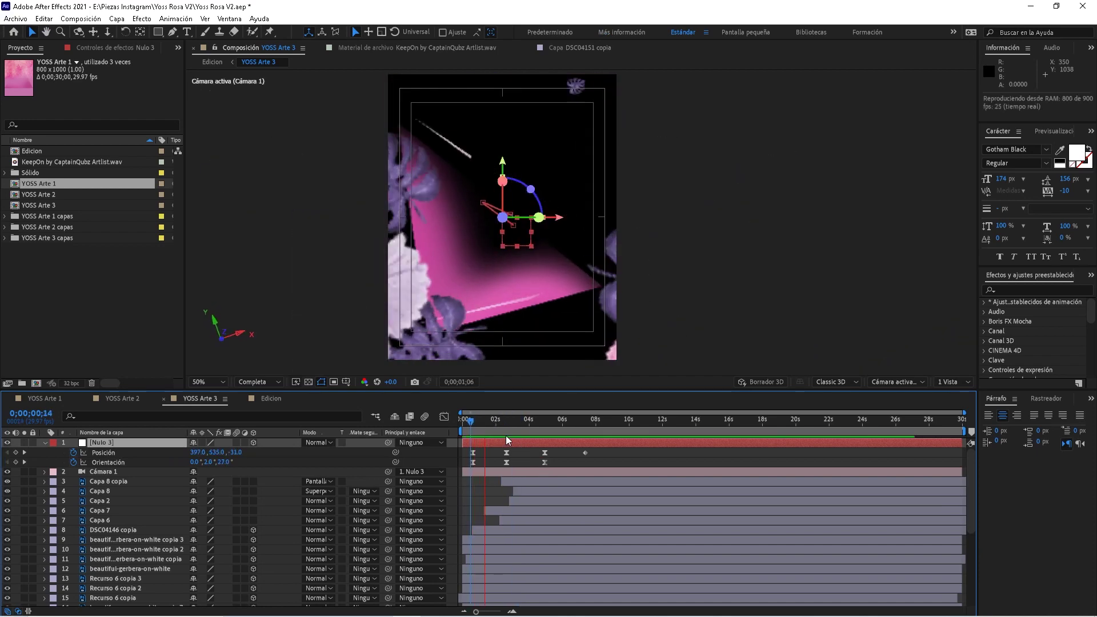
key(space)
drag(482, 432, 472, 431)
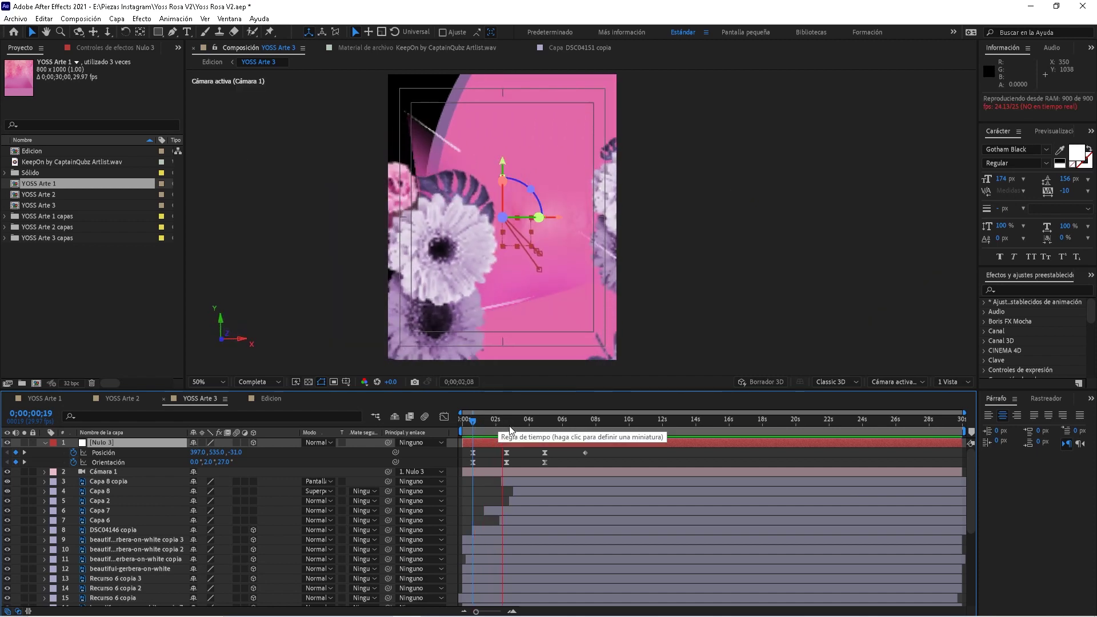
- Examine the Nulo 3 camera movement at its keyframes at 0;00;02;19, 0;00;04;28 and 0;00;00;19, and preview it from 0;00;01;27
click(507, 428)
key(space)
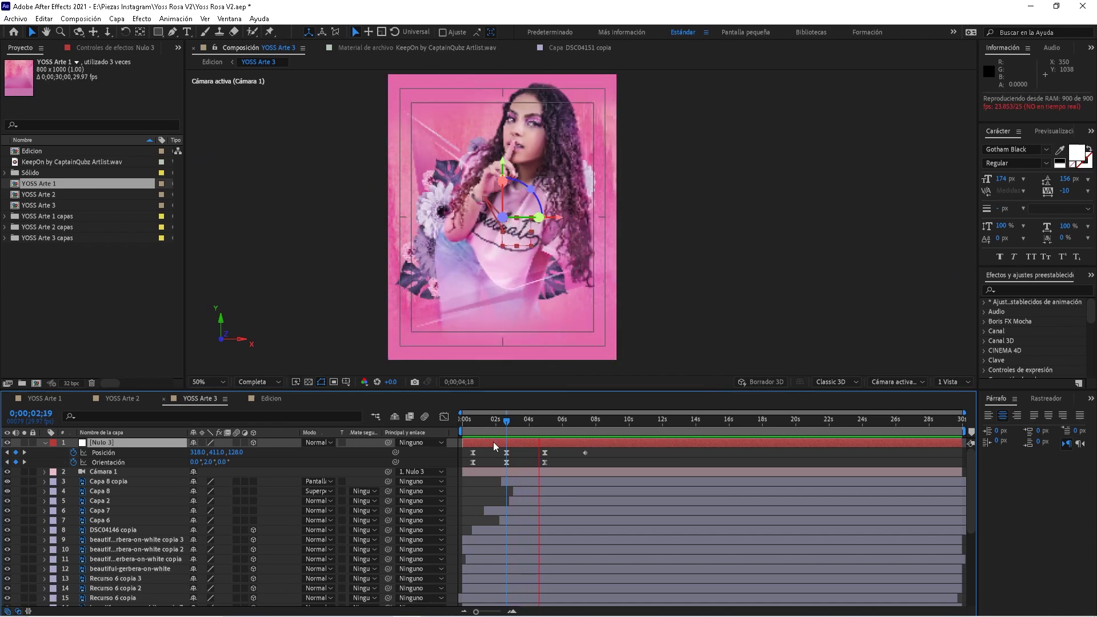
click(545, 423)
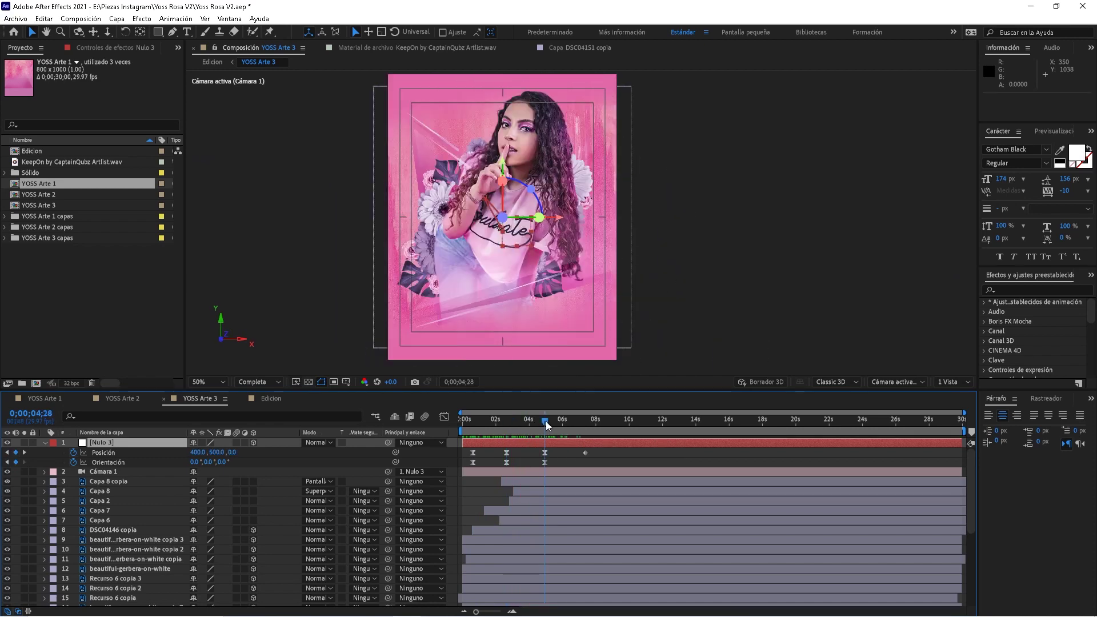
click(507, 426)
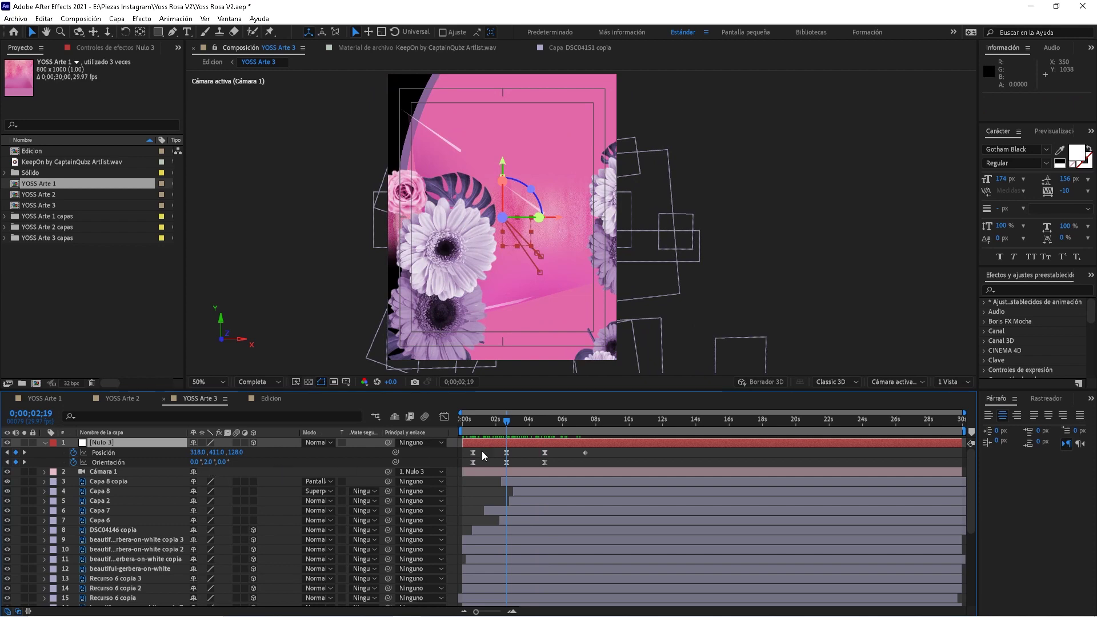
click(473, 429)
key(space)
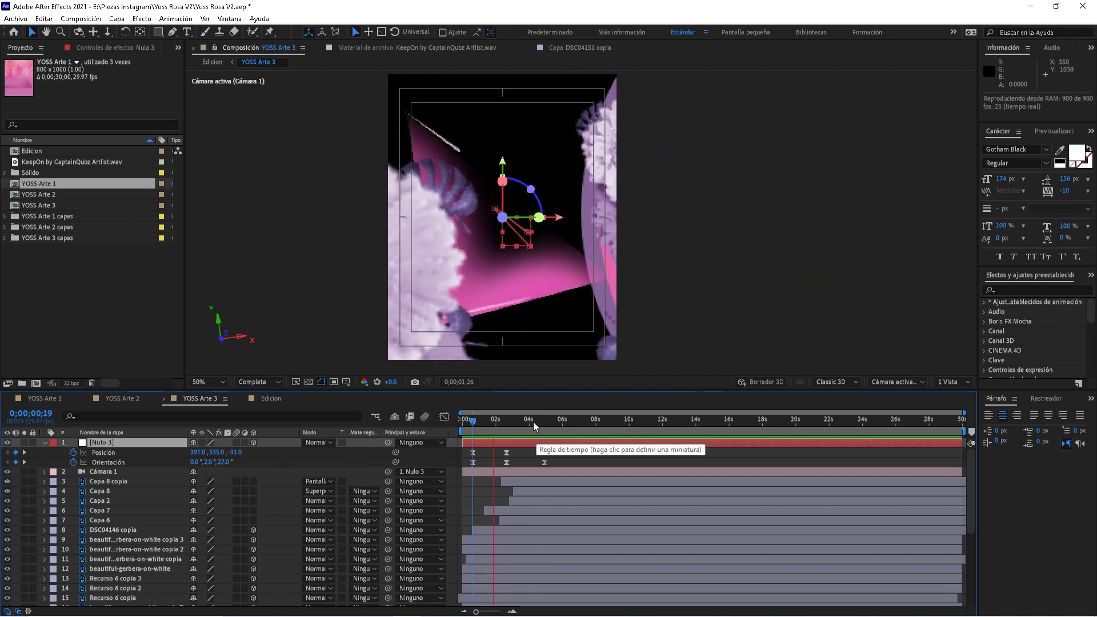
click(493, 426)
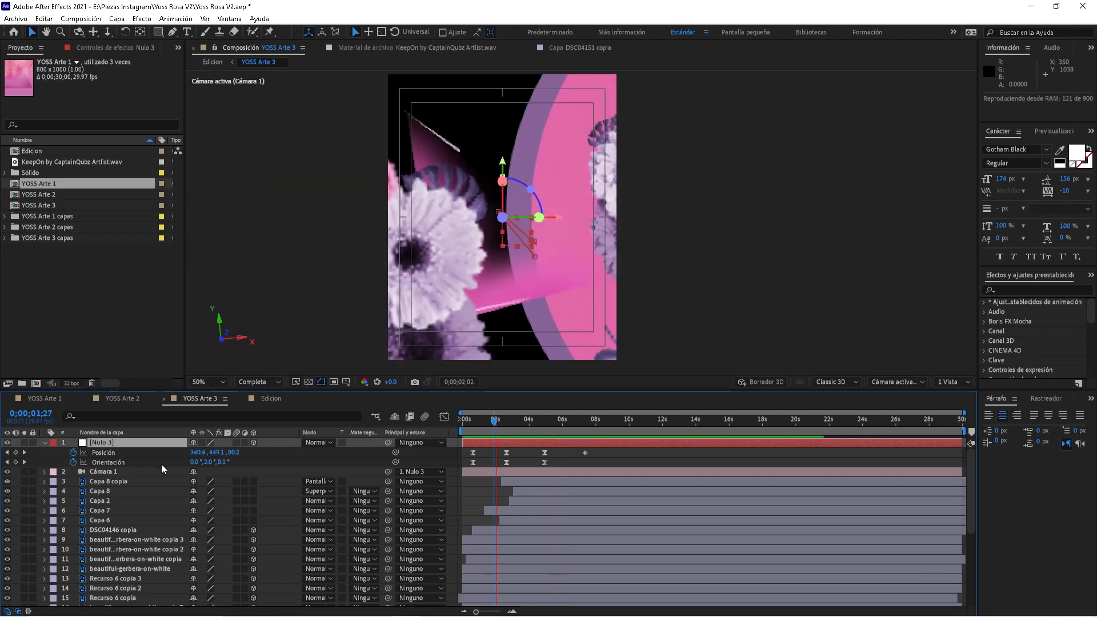
- Expand the Cámara 1 property groups, go to the lowest layers and scrub YOSS Arte 3 to 0;00;08;28
click(105, 473)
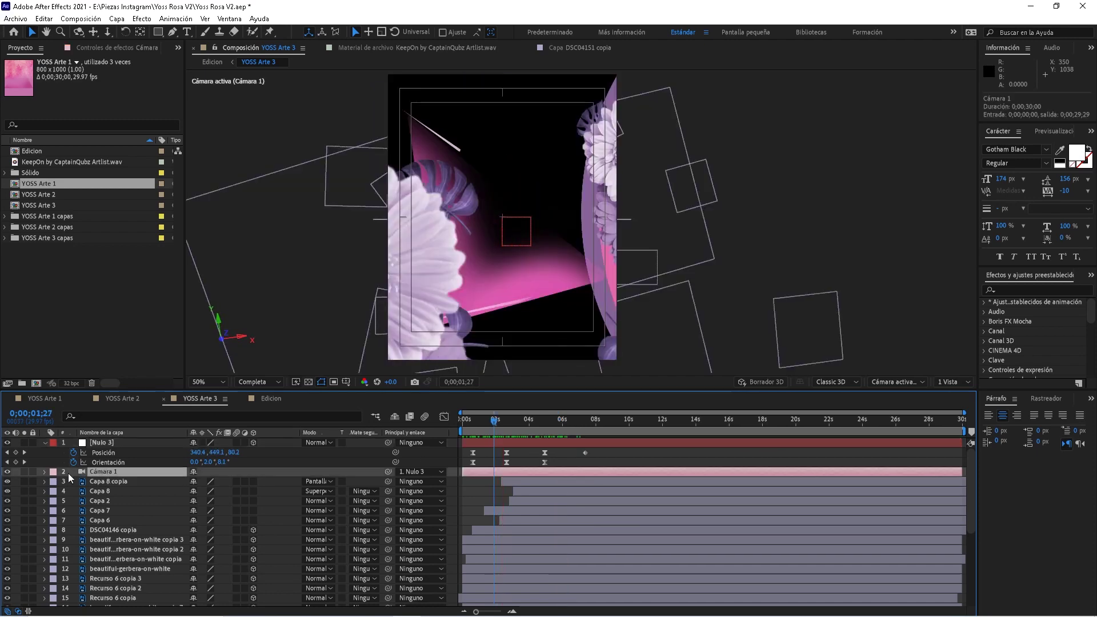
click(45, 472)
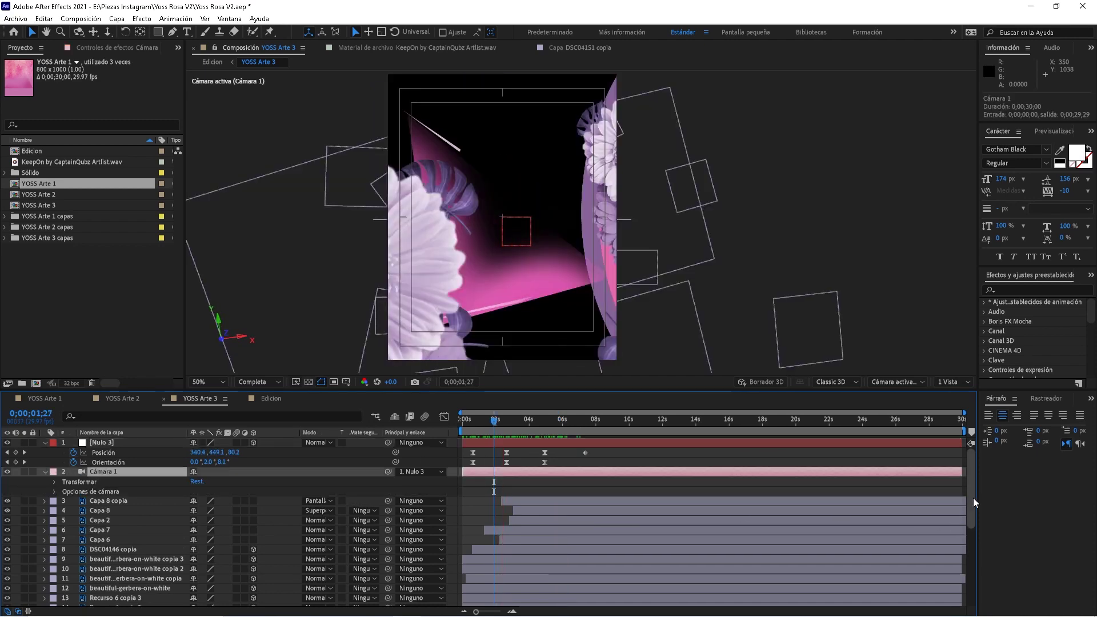
drag(974, 494, 974, 571)
drag(495, 425, 611, 426)
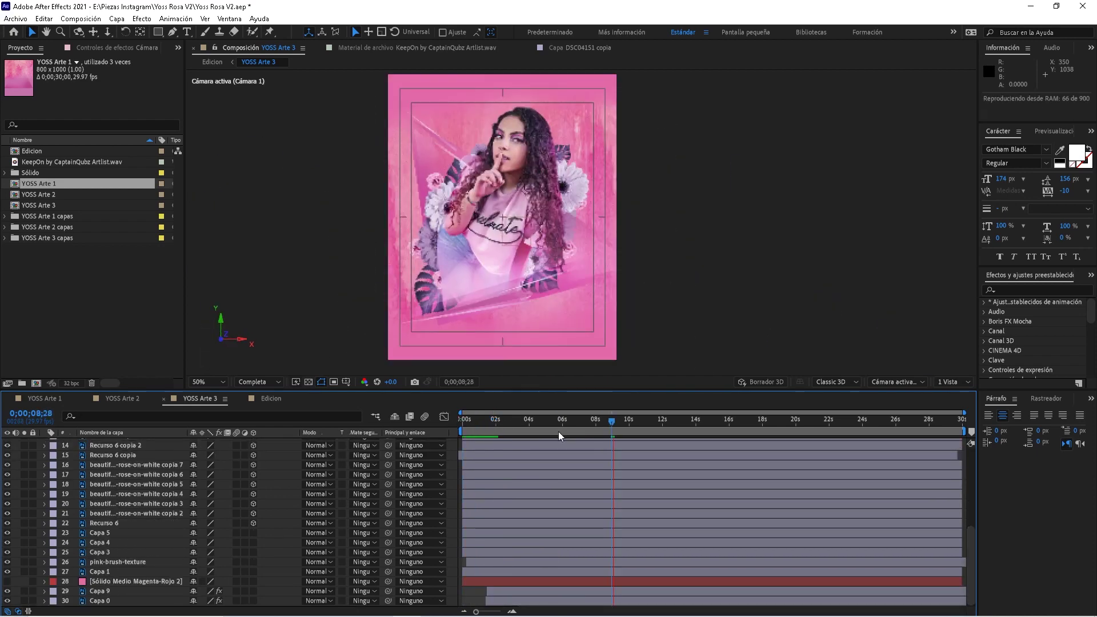
- Scrub YOSS Arte 3 to 0;00;01;09 and preview its animation from the start
drag(464, 426, 569, 427)
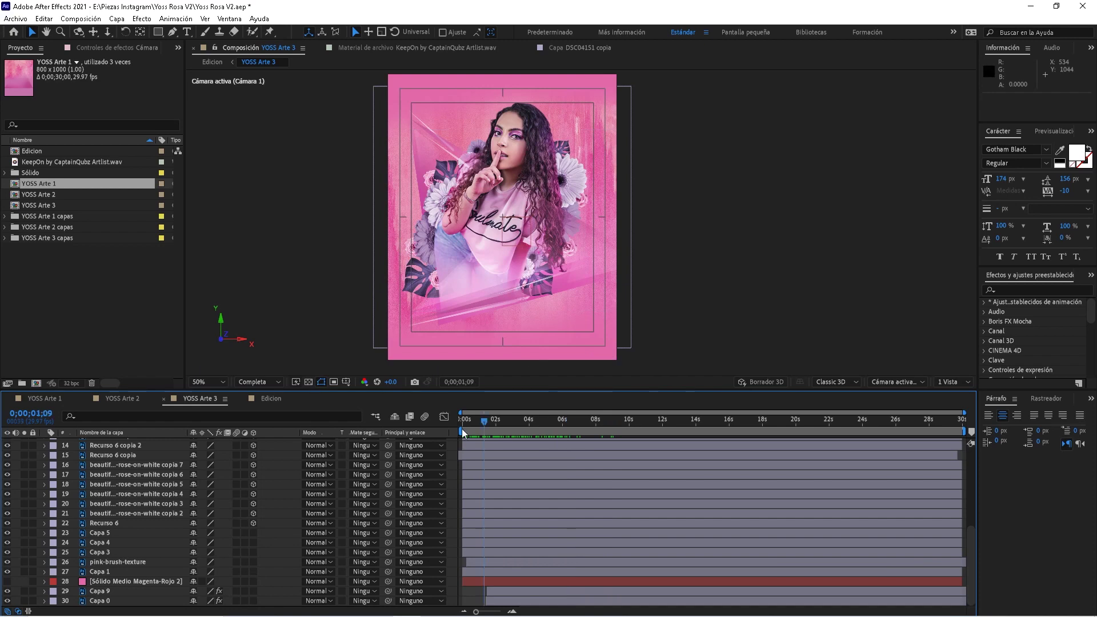
click(469, 428)
click(125, 398)
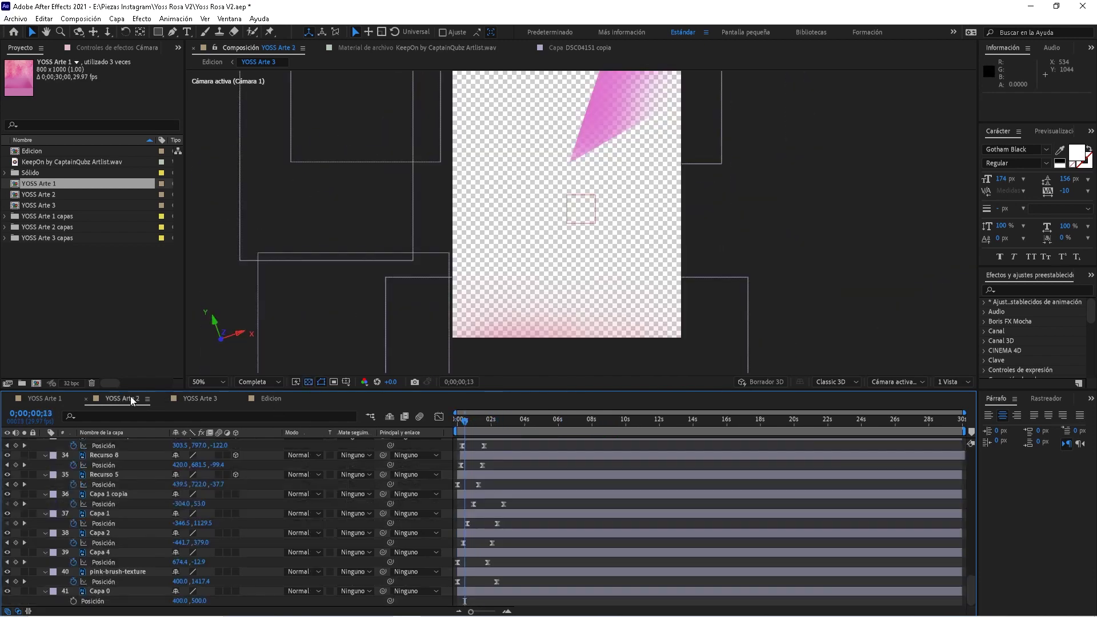
click(202, 399)
key(space)
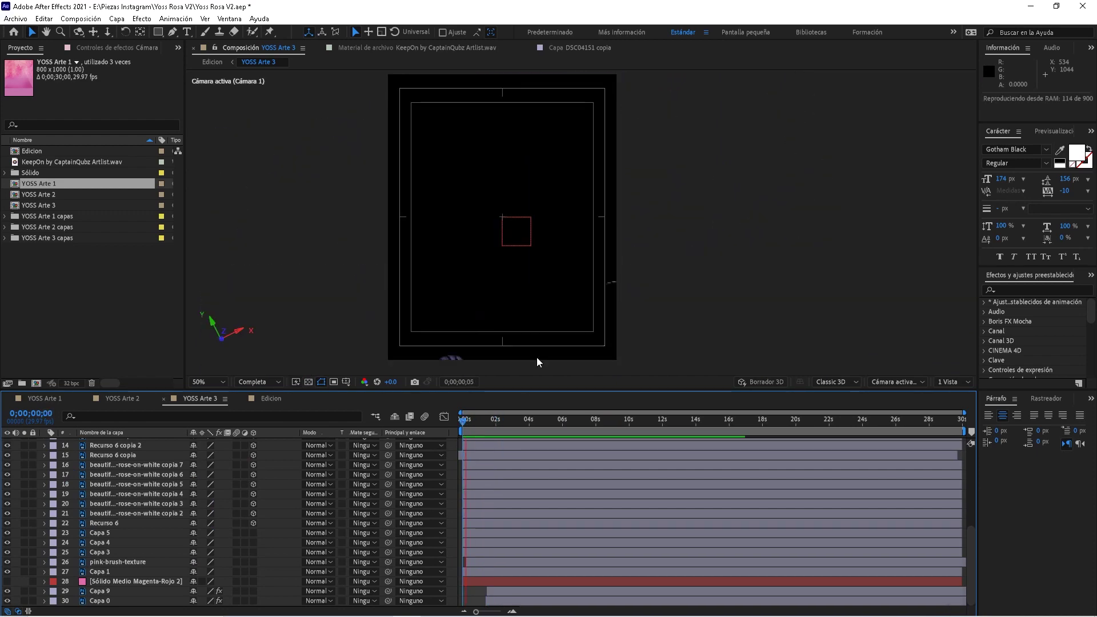
key(space)
drag(509, 422, 504, 421)
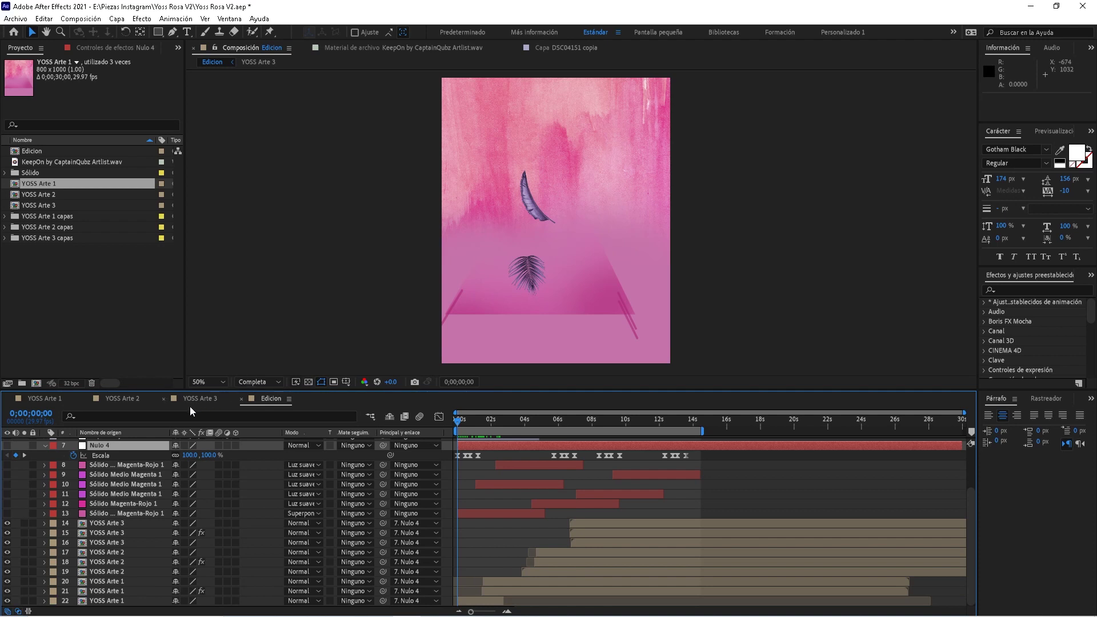
- Check the Edicion composition settings, and view YOSS Arte 1 at 0;00;13;00 and YOSS Arte 2 at 0;00;06;05
key(ctrl+k)
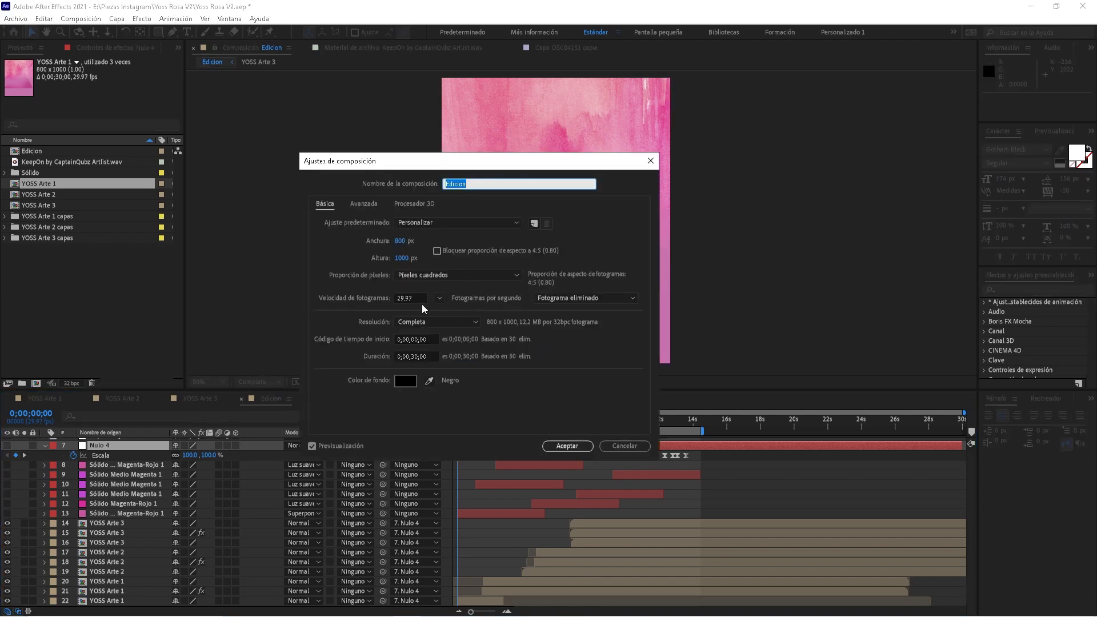
click(567, 446)
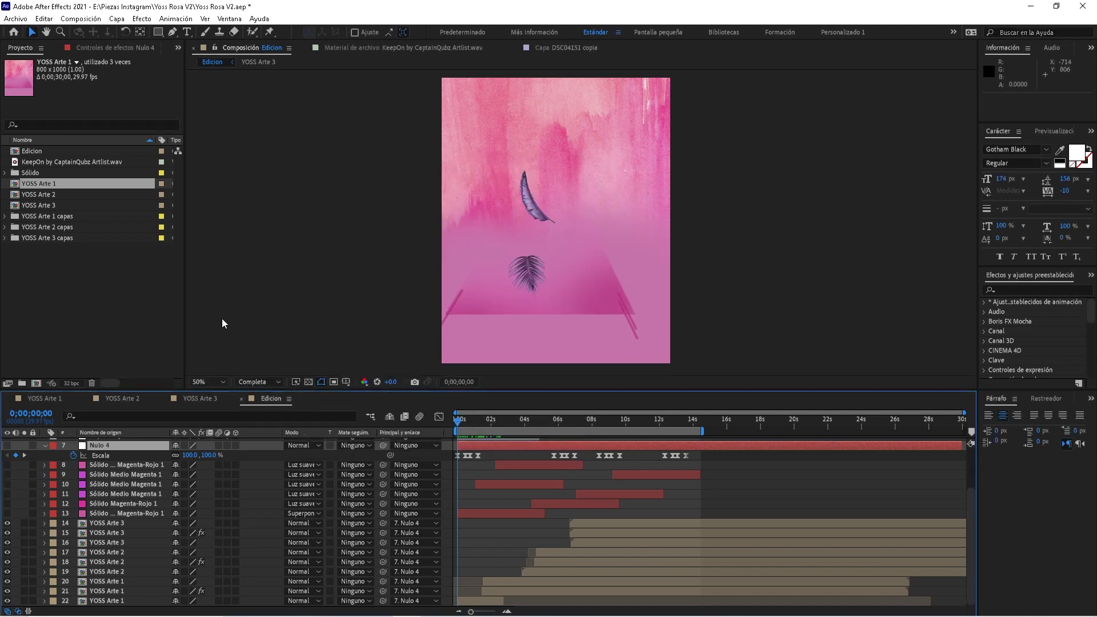
click(50, 398)
click(530, 421)
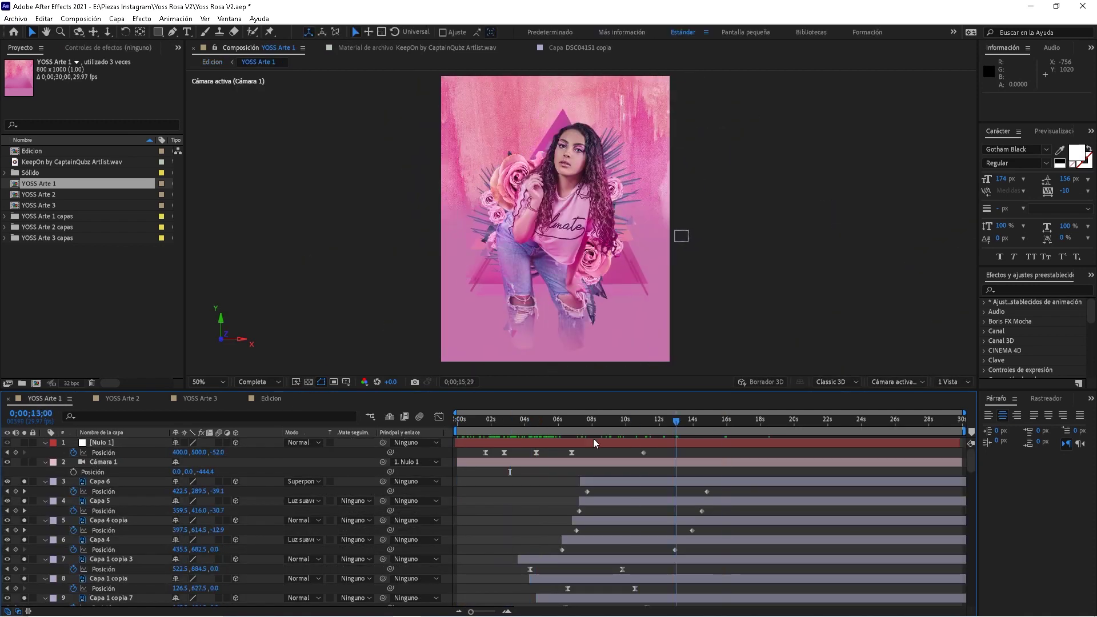
click(132, 399)
click(561, 421)
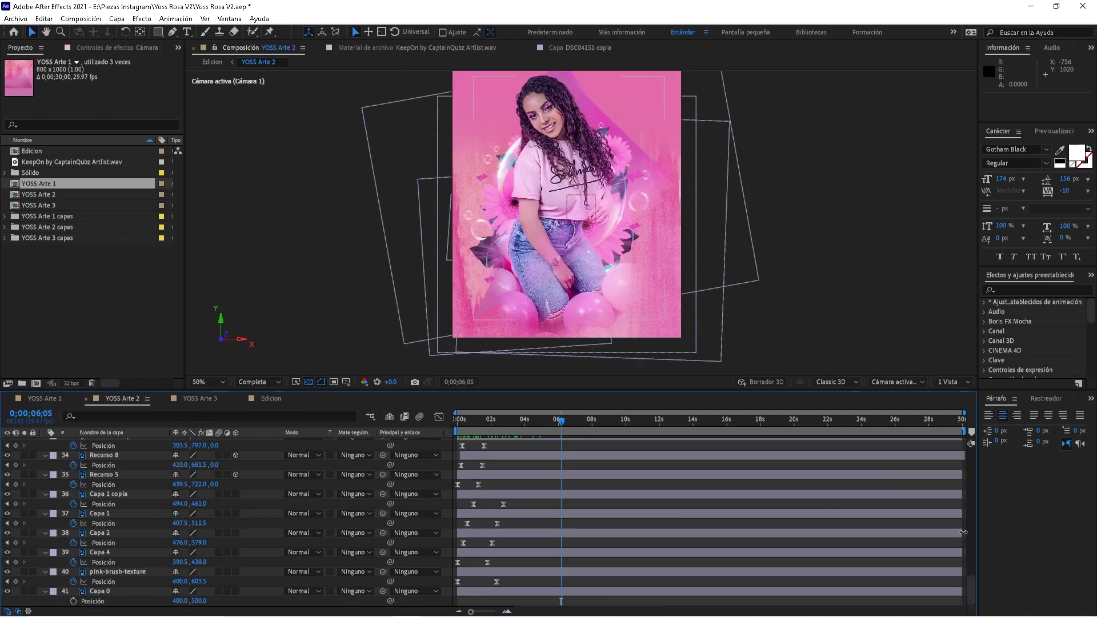
drag(971, 592, 952, 458)
mouse_move(540, 432)
mouse_down()
mouse_move(448, 420)
mouse_move(532, 423)
mouse_up()
- Return to the Edicion composition and go through its YOSS Arte 1, YOSS Arte 2 and YOSS Arte 3 layers
click(266, 403)
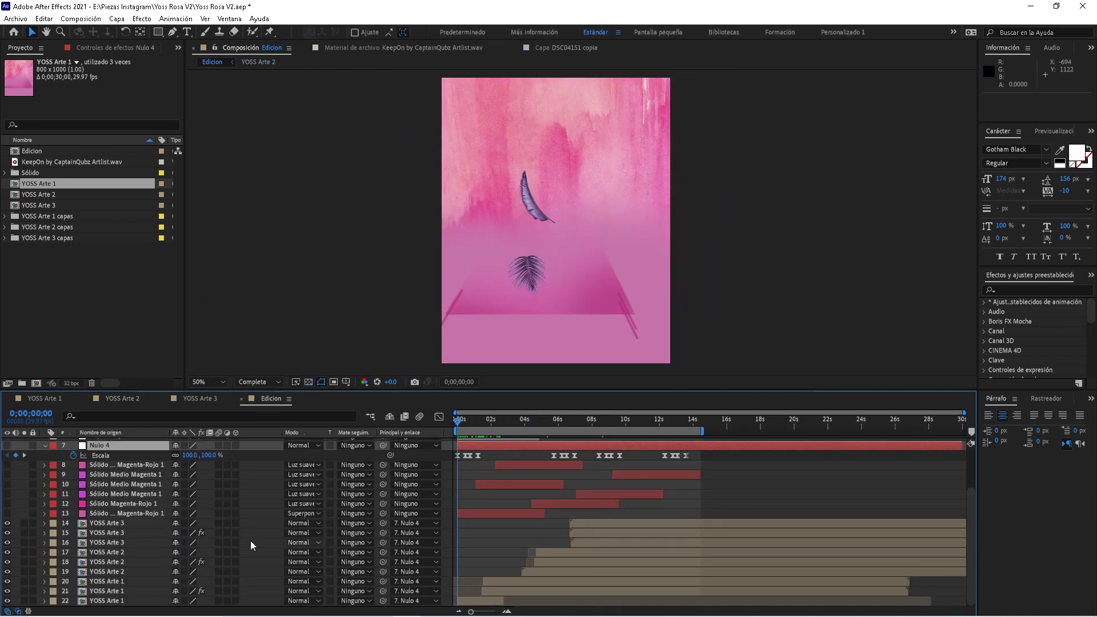
click(106, 602)
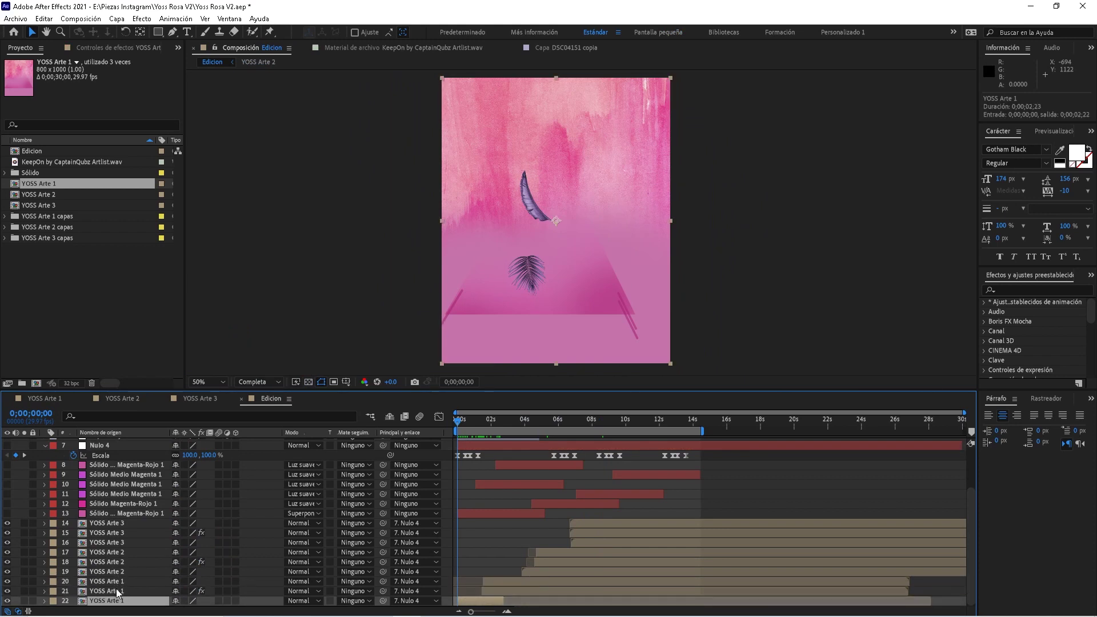
click(117, 592)
click(120, 570)
click(117, 534)
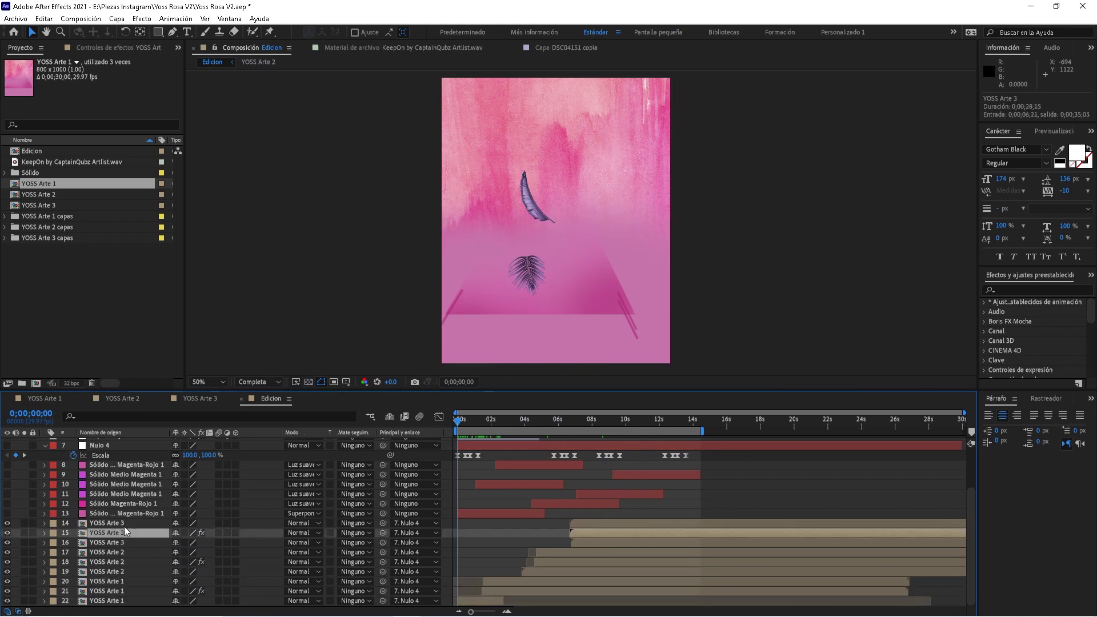
click(124, 525)
- Preview Edicion from the start and from 0;00;01;10, and select the YOSS Arte 1 layer that has an effect
key(space)
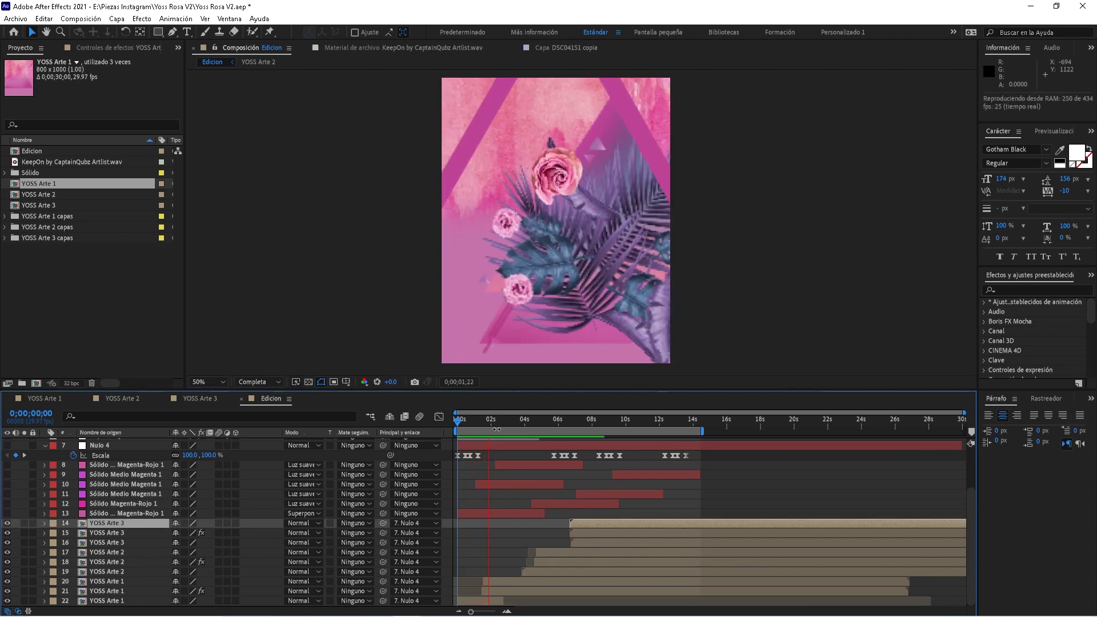
click(480, 421)
key(space)
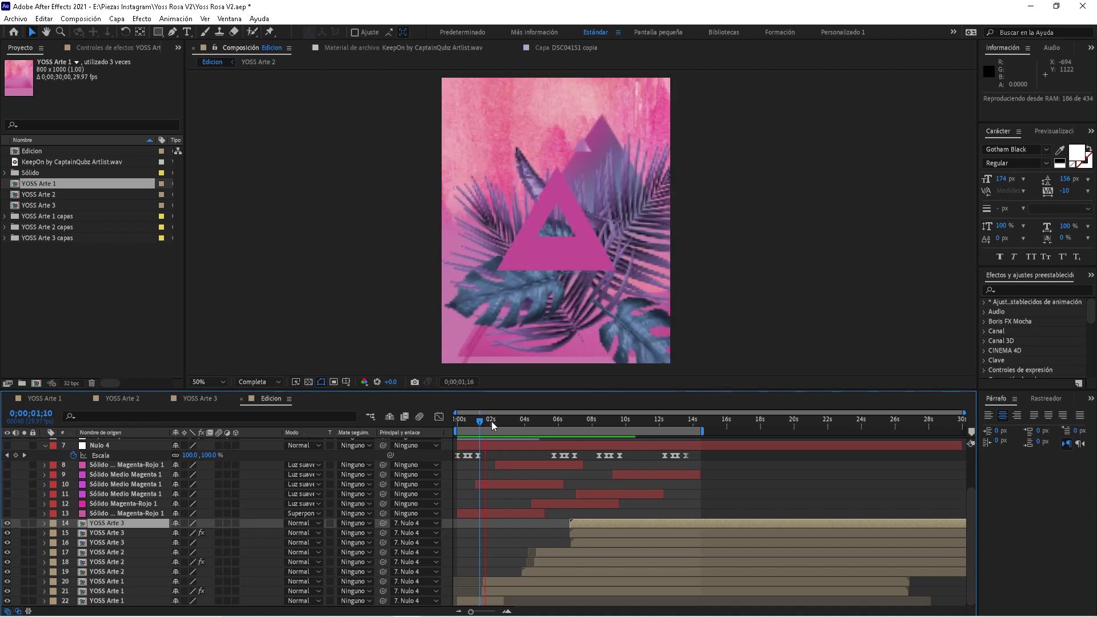
click(125, 574)
click(129, 591)
key(space)
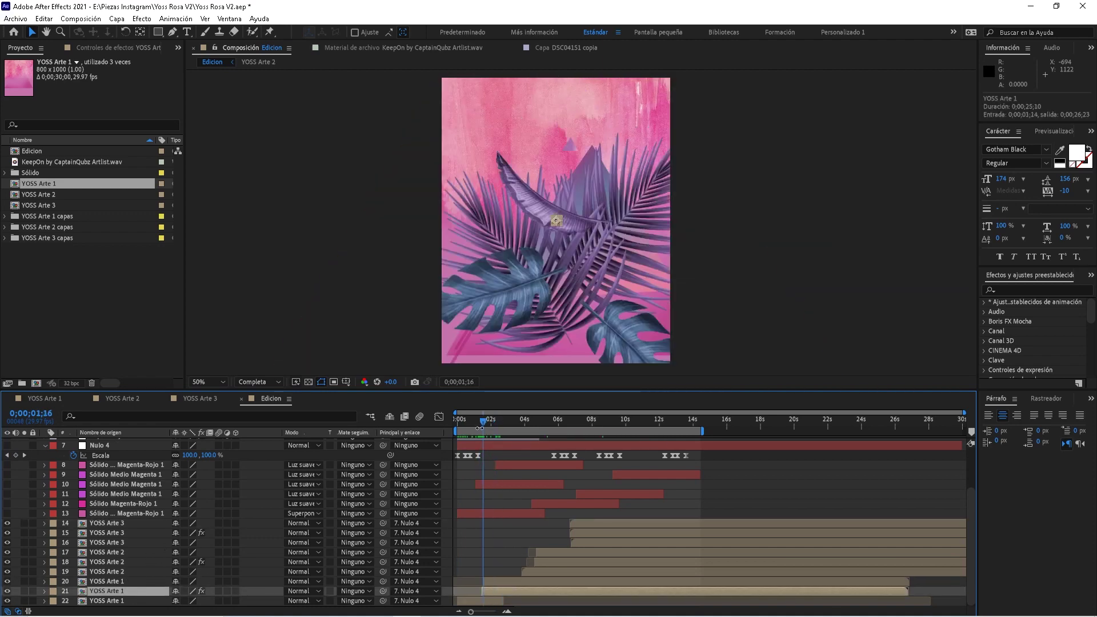
- Preview the triangle transition from 0;00;00;29 and, with YOSS Arte 1 layer 20 selected, from 0;00;01;00
key(space)
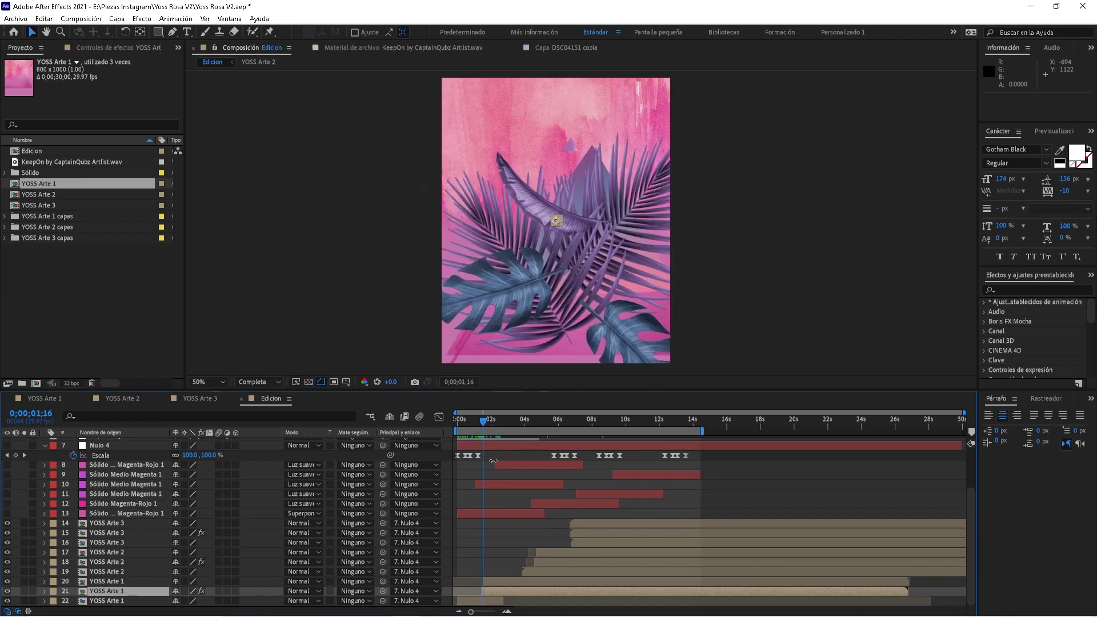
key(space)
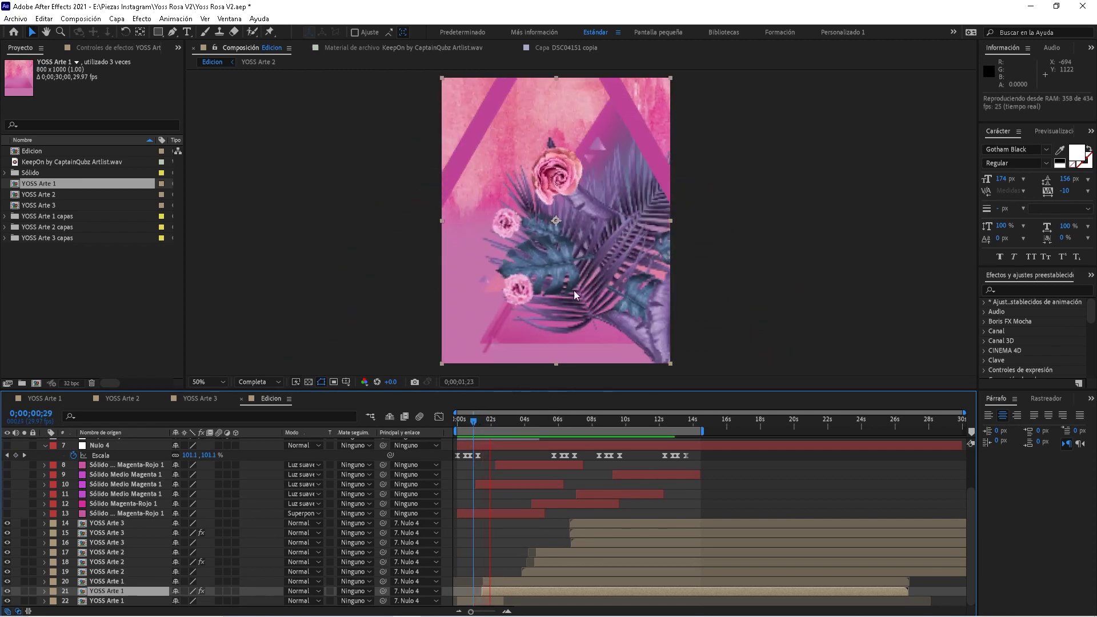
key(space)
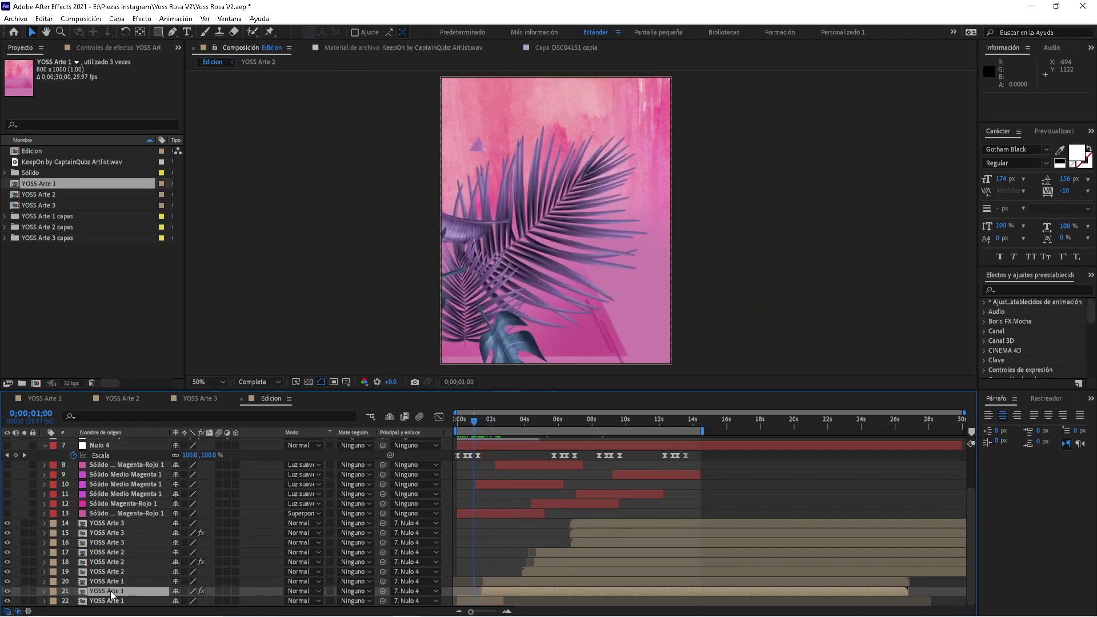
click(121, 583)
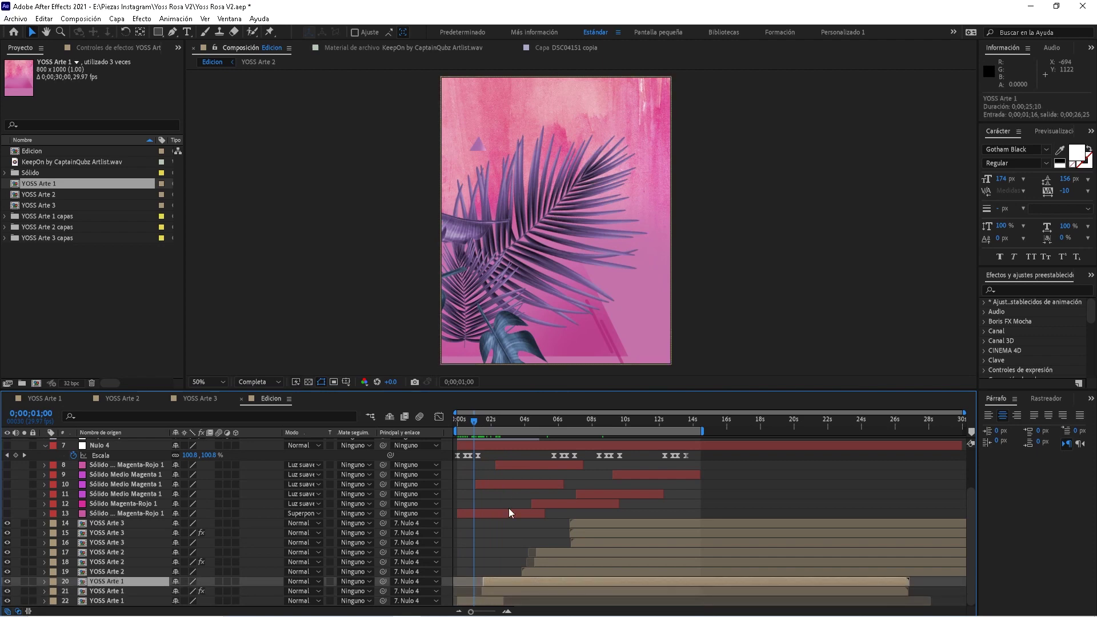
key(space)
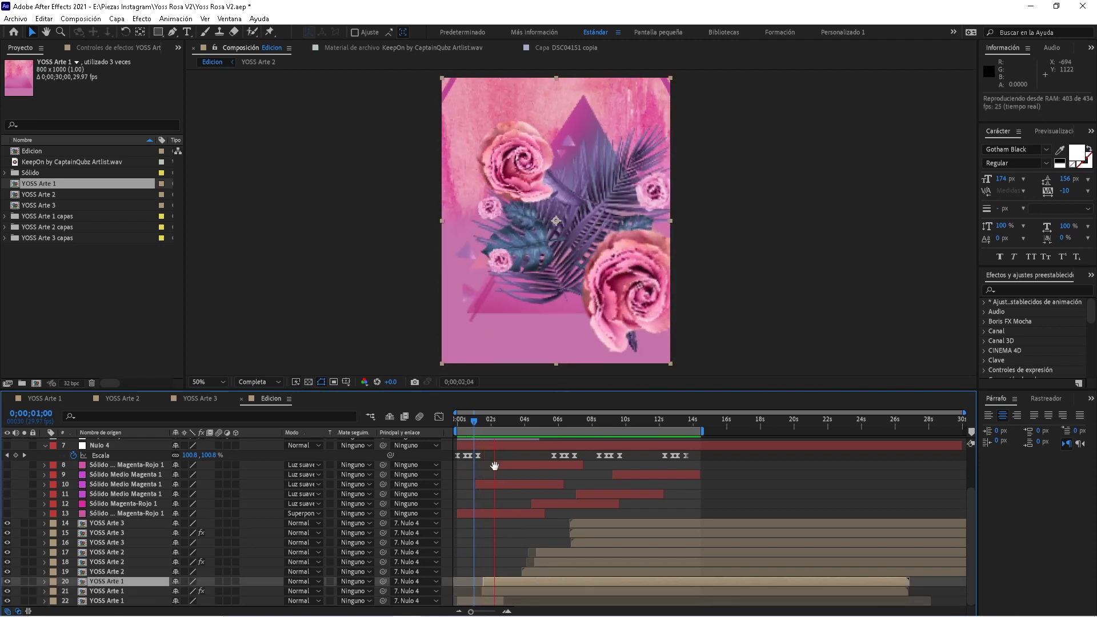
key(space)
- Compare YOSS Arte 1 layers 20 and 22 around 0;00;02;10 and preview the transition from 0;00;00;27
click(497, 421)
click(500, 580)
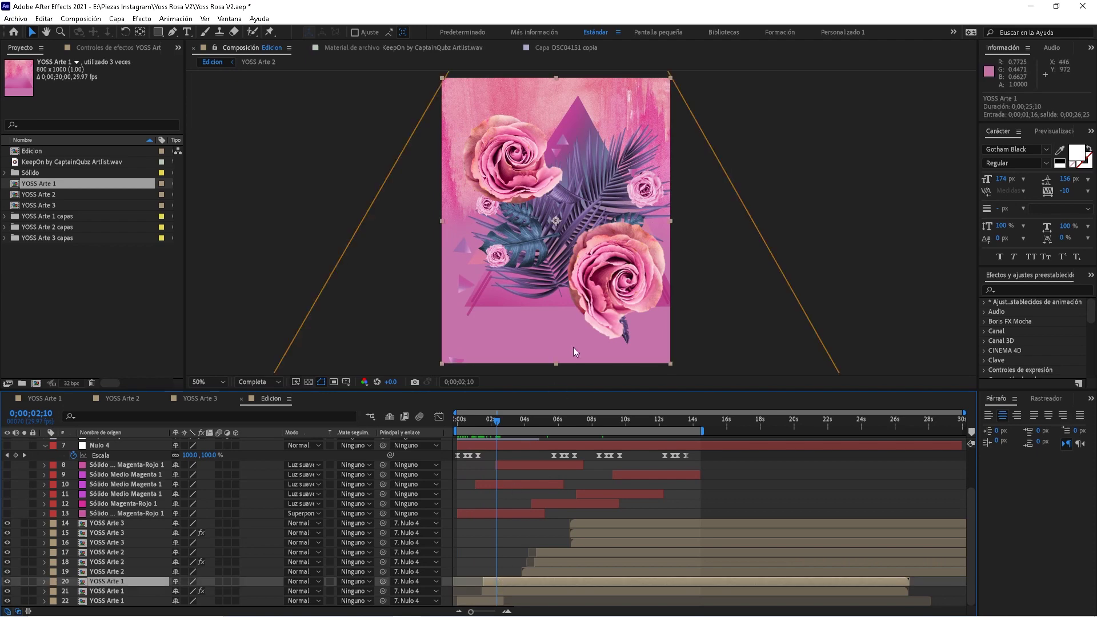
key(space)
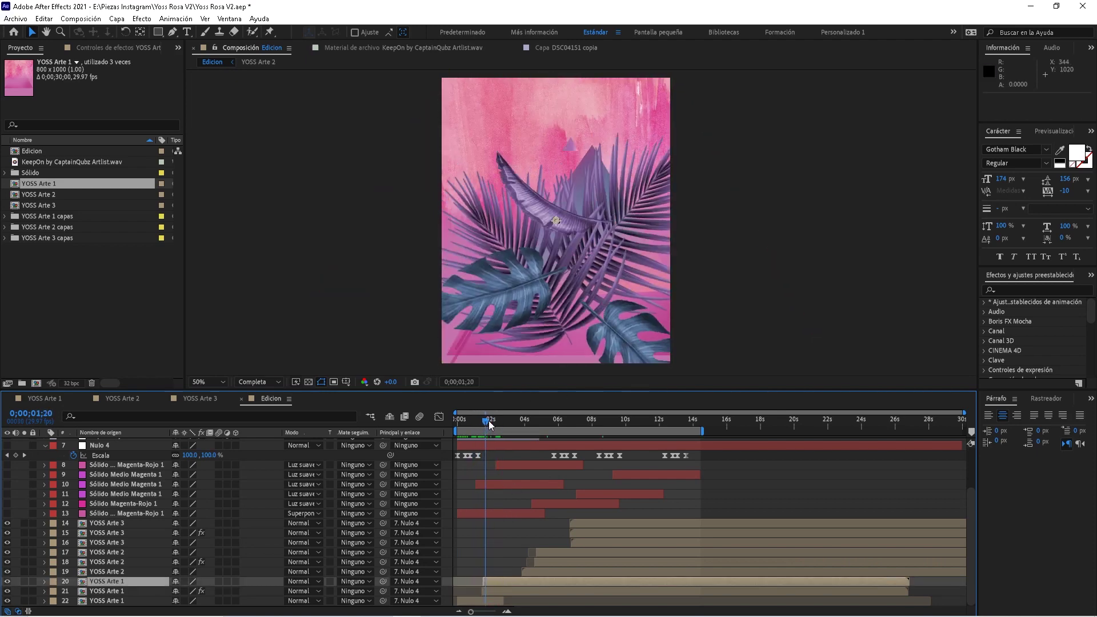
key(space)
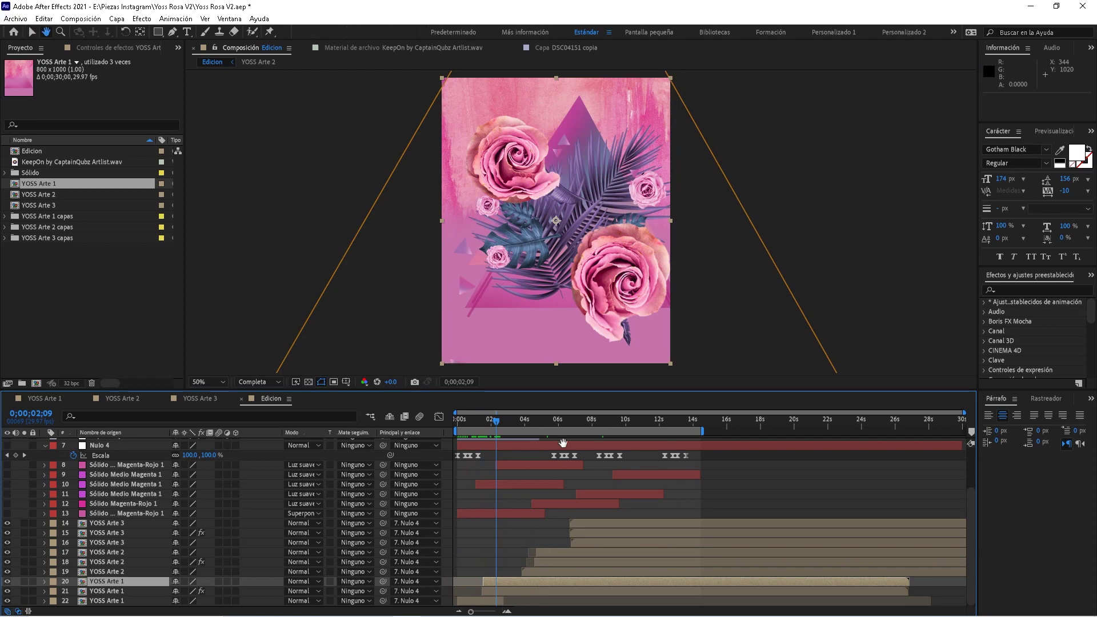
click(129, 600)
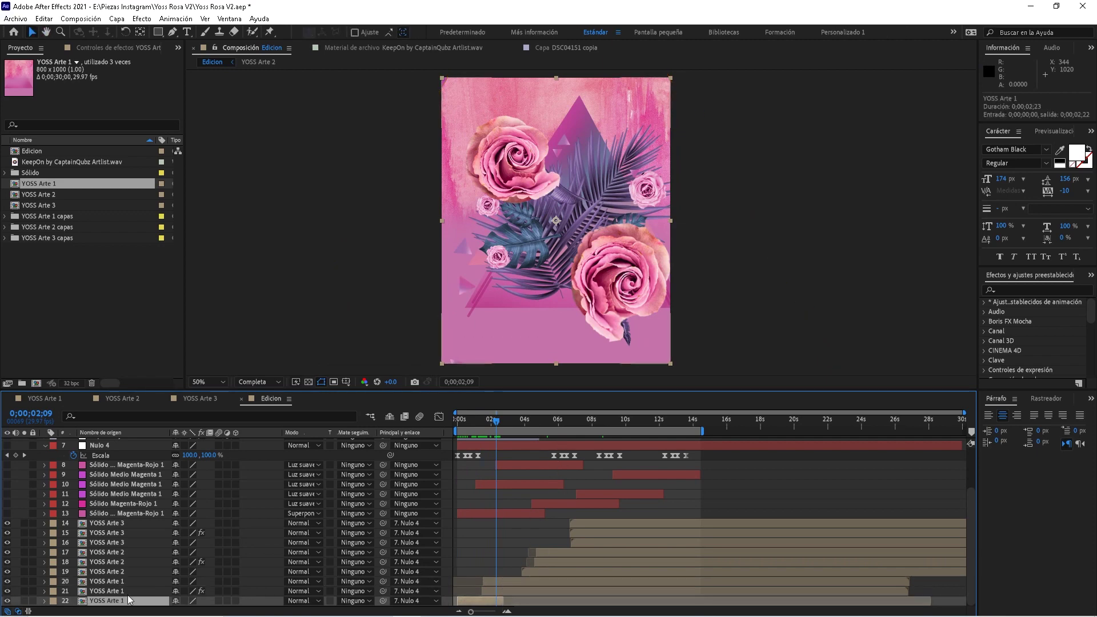
click(503, 579)
key(space)
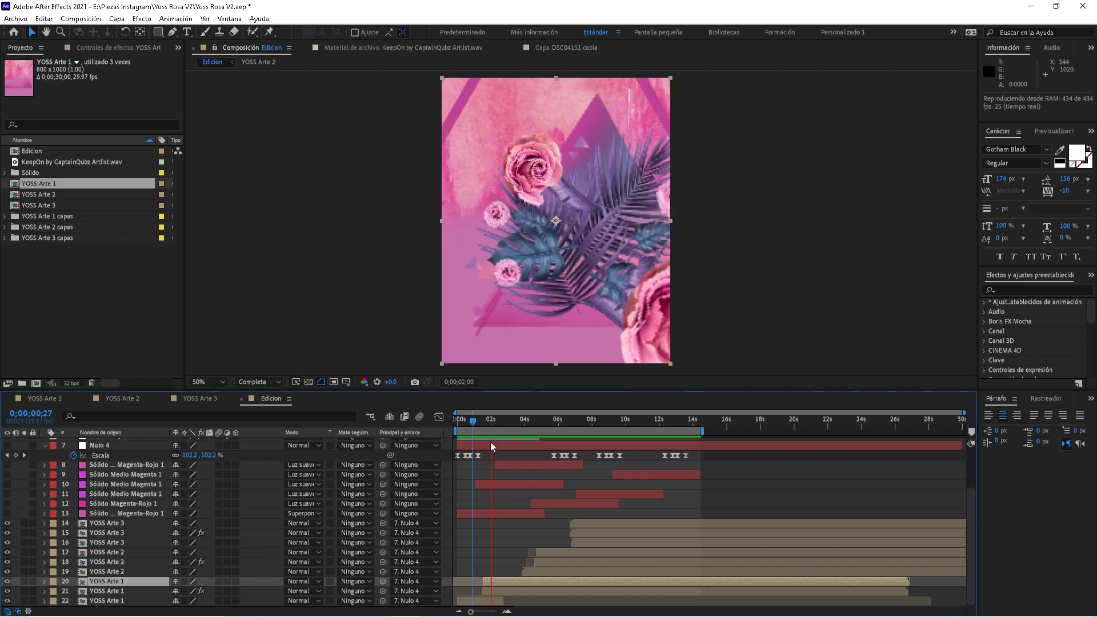
drag(495, 421, 498, 506)
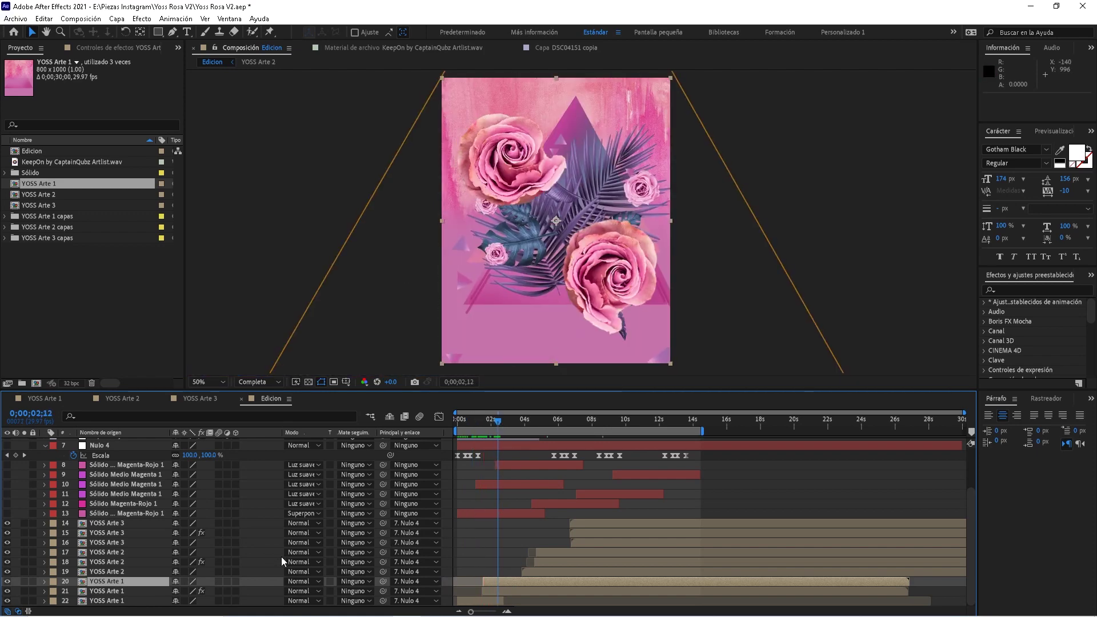
- Reveal the Trazado de máscara keyframes of YOSS Arte 1 layer 20 and scrub its mask from 0;00;01;16 to 0;00;03;06
key(m)
scroll(112, 548, down, 2)
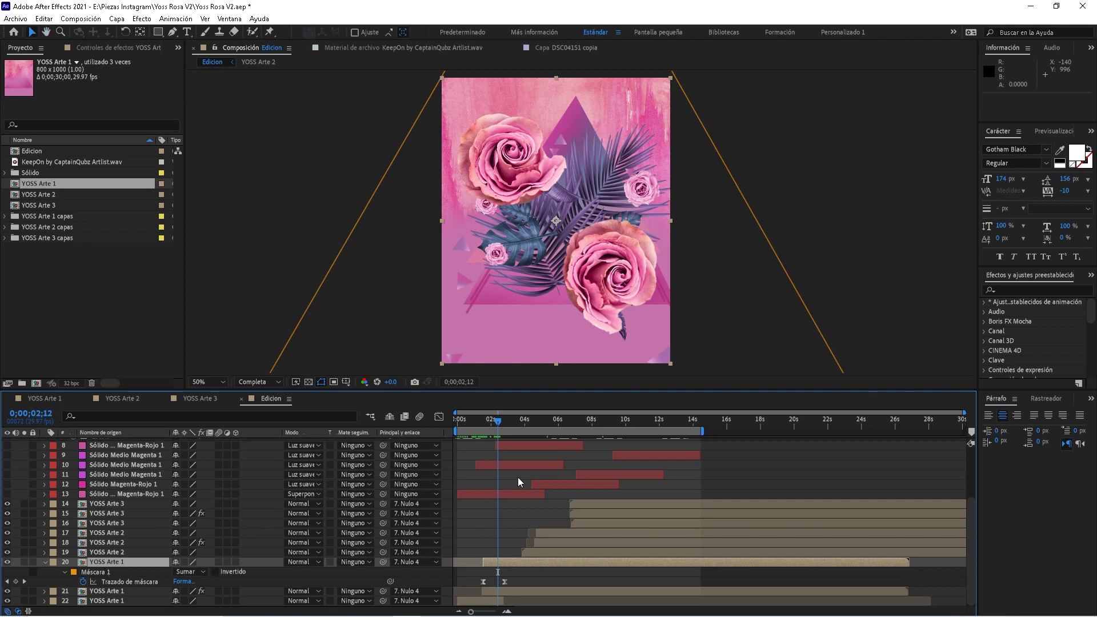
drag(500, 423, 483, 423)
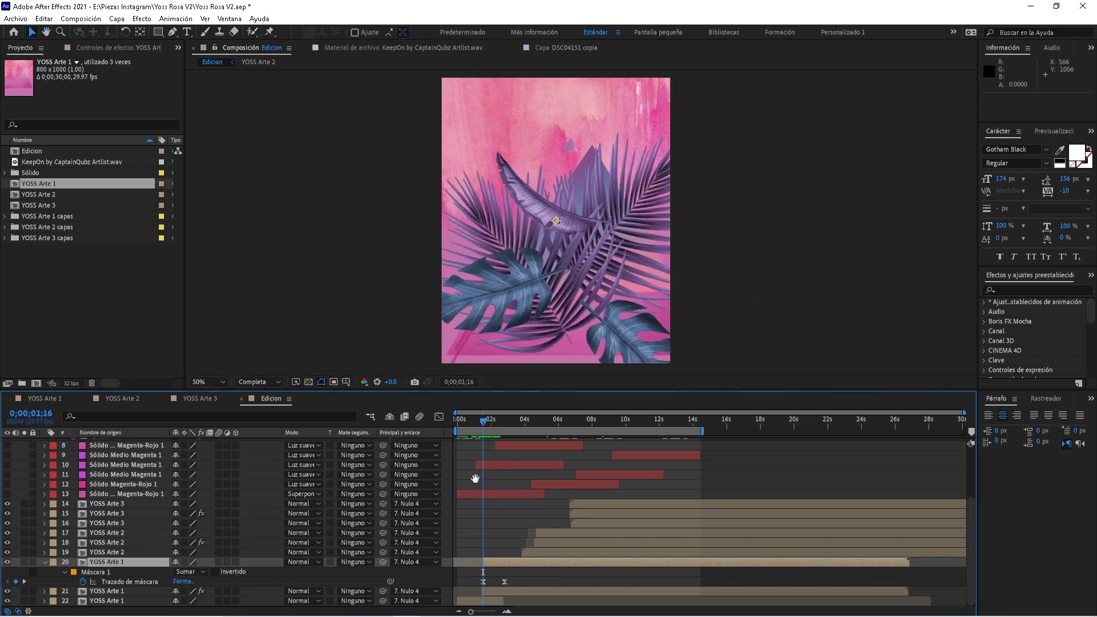
key(space)
click(481, 418)
drag(492, 427, 511, 423)
- Reveal the mask path keyframes of YOSS Arte 1 layer 21 and compare its Relleno effect with the effects of layer 20
click(510, 593)
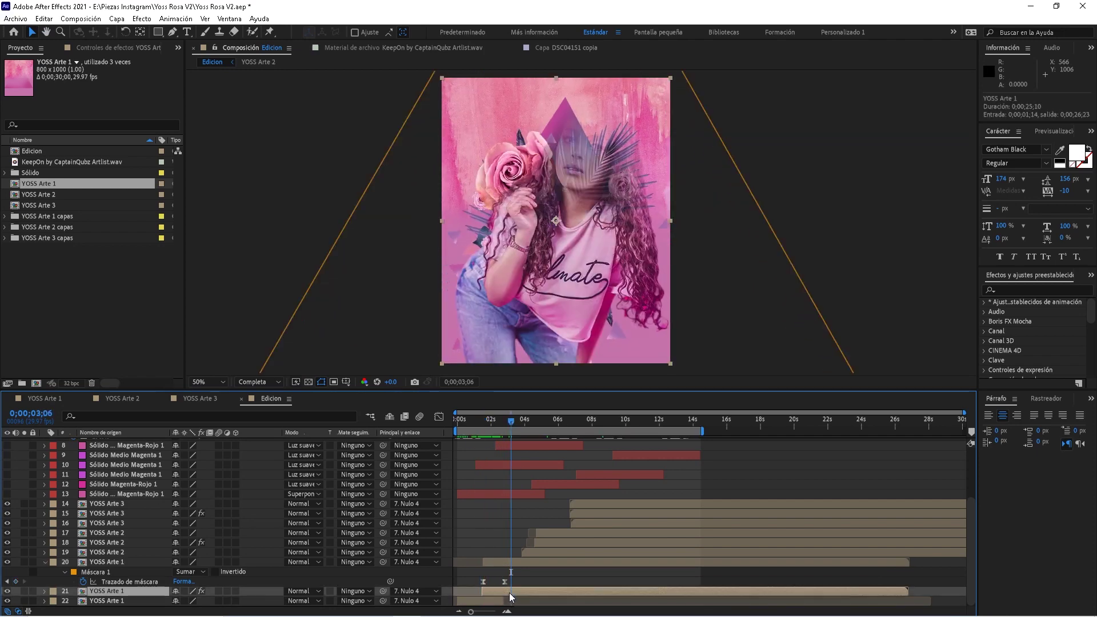
key(m)
scroll(383, 516, down, 1)
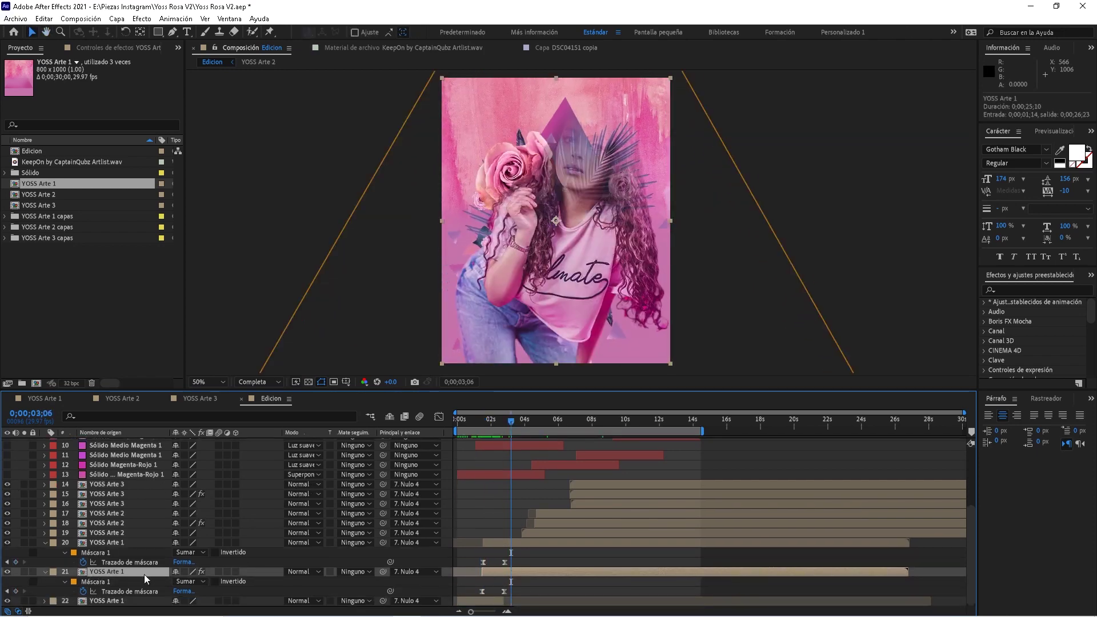
click(123, 49)
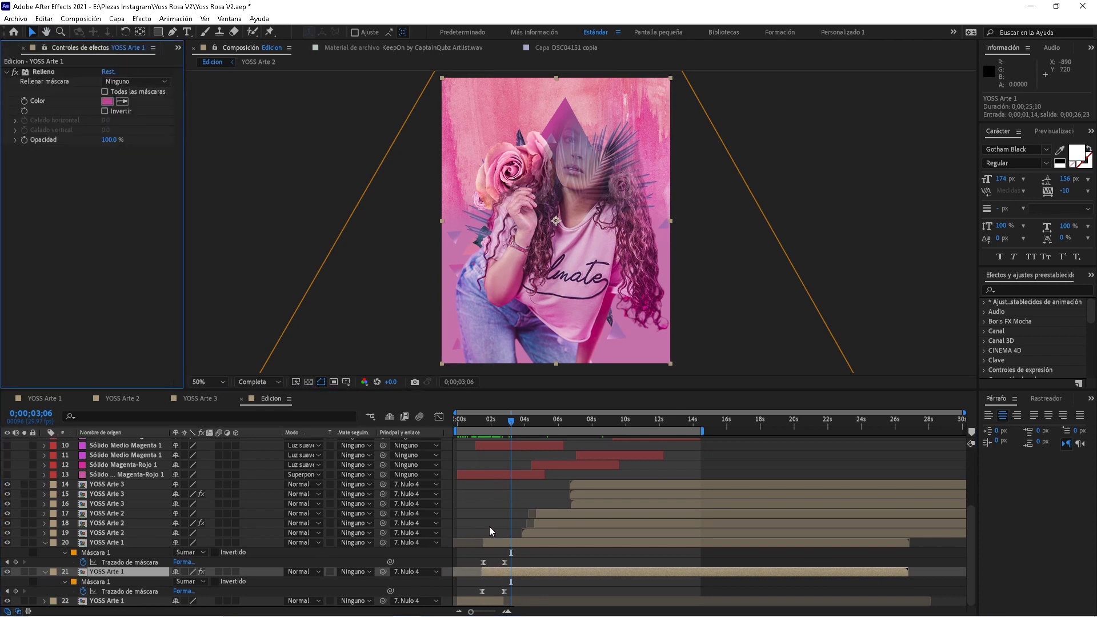
click(116, 543)
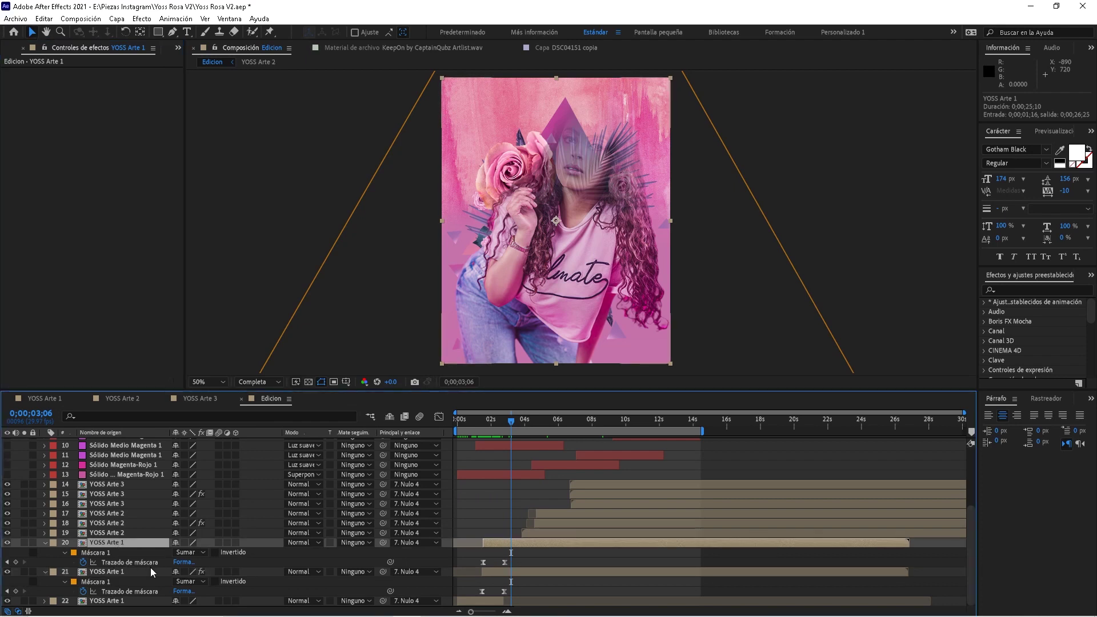
click(125, 571)
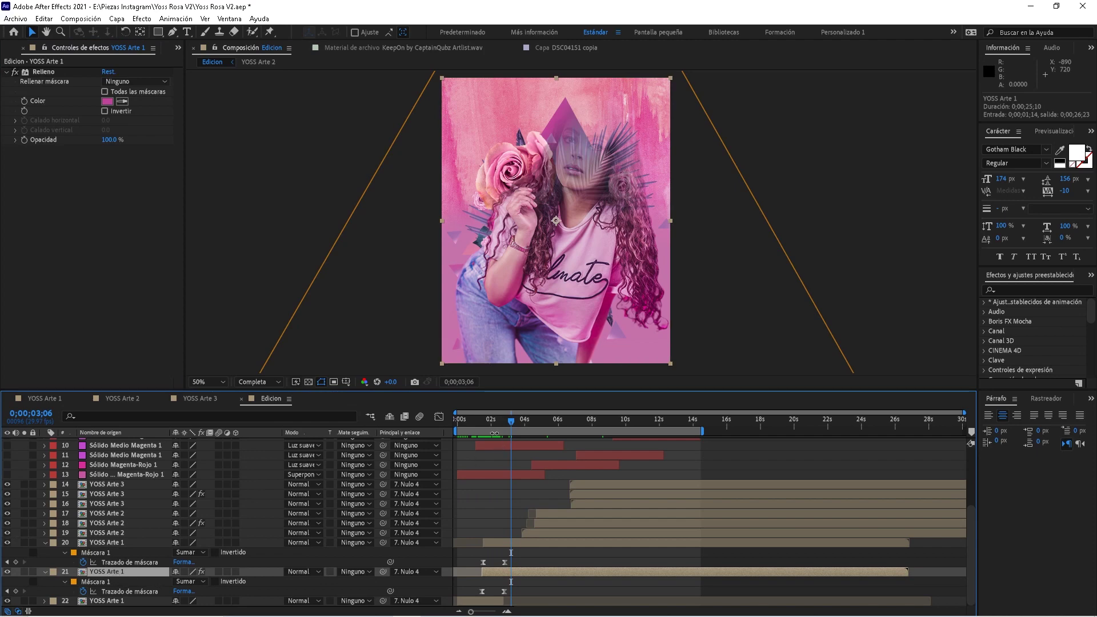
- Examine the filled triangle mask at 0;00;01;29 and 0;00;01;21, and preview the transition from 0;00;00;26
click(496, 422)
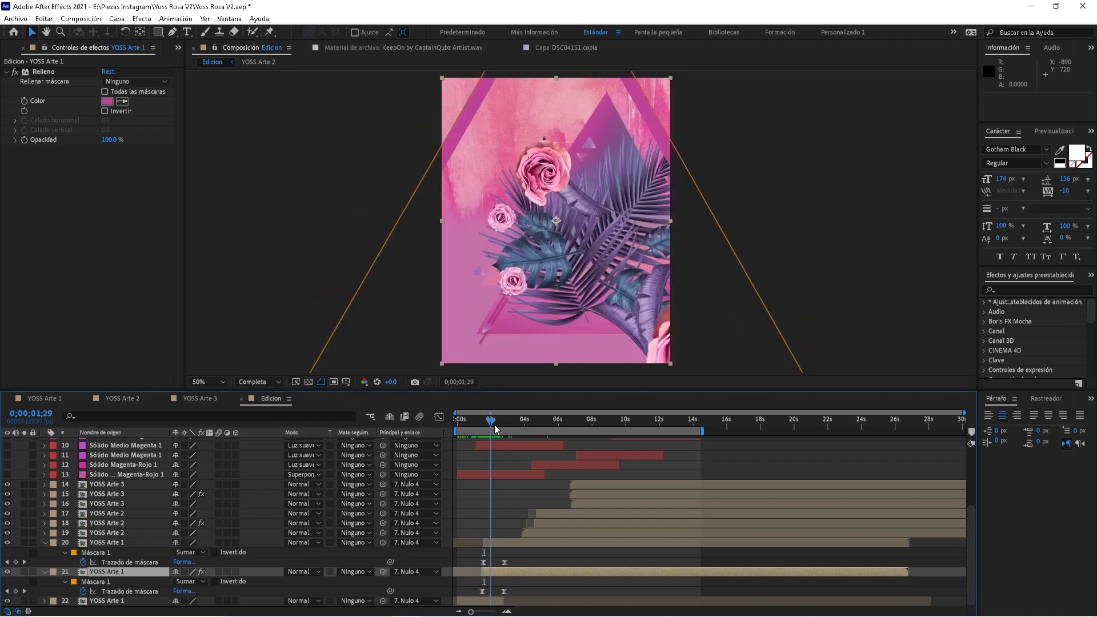
click(486, 421)
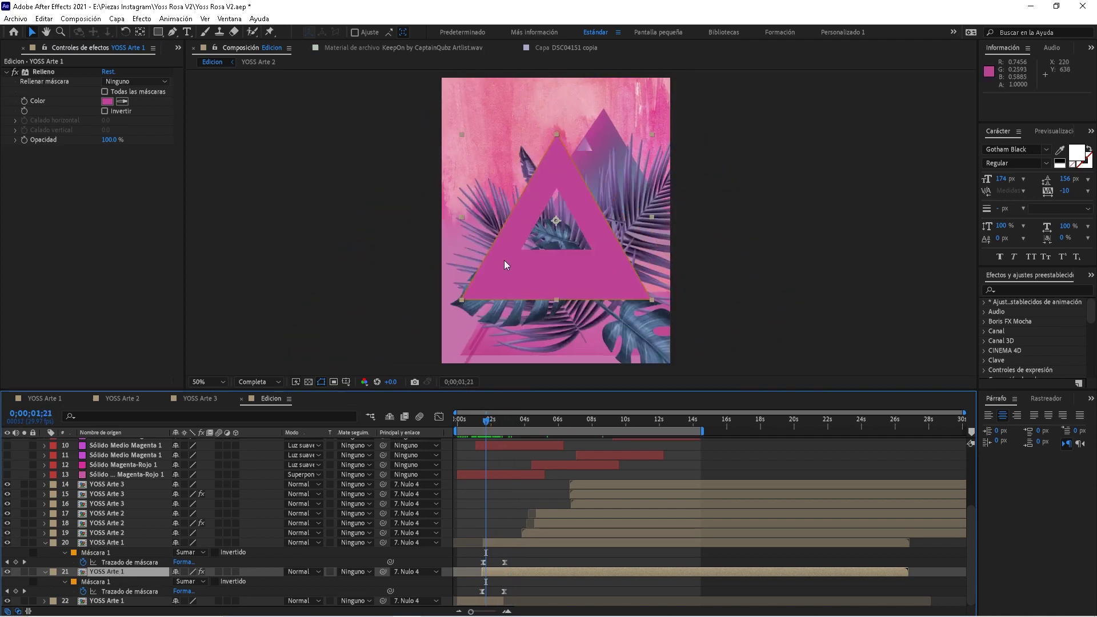
key(space)
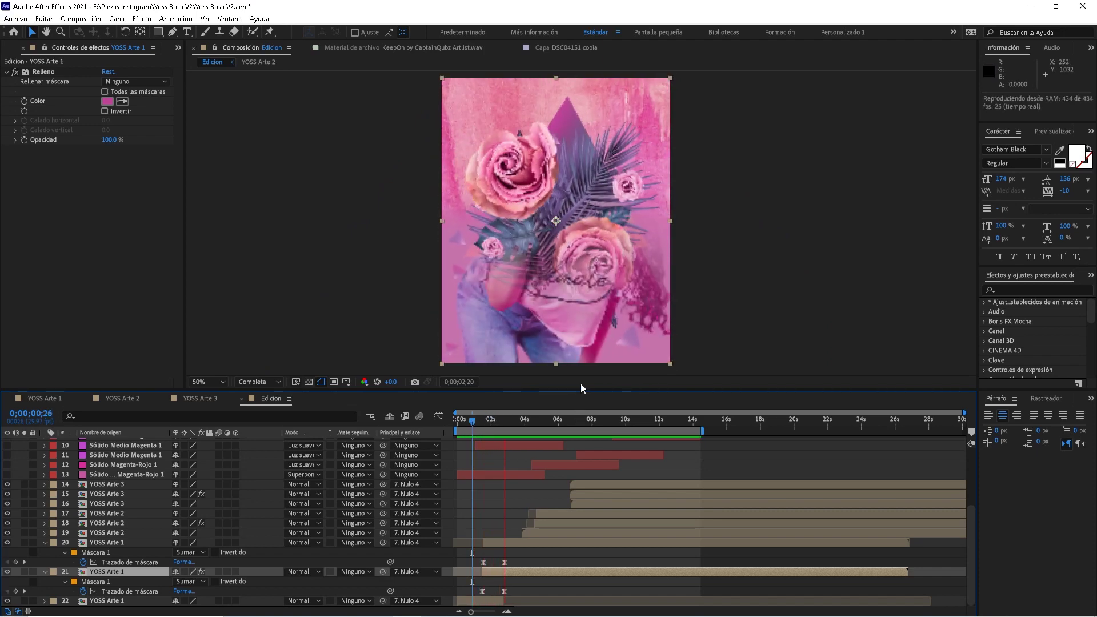
- Preview the Edicion transition from YOSS Arte 1 to YOSS Arte 2, starting at 0;00;03;21, 0;00;04;03 and 0;00;04;11
key(space)
key(space)
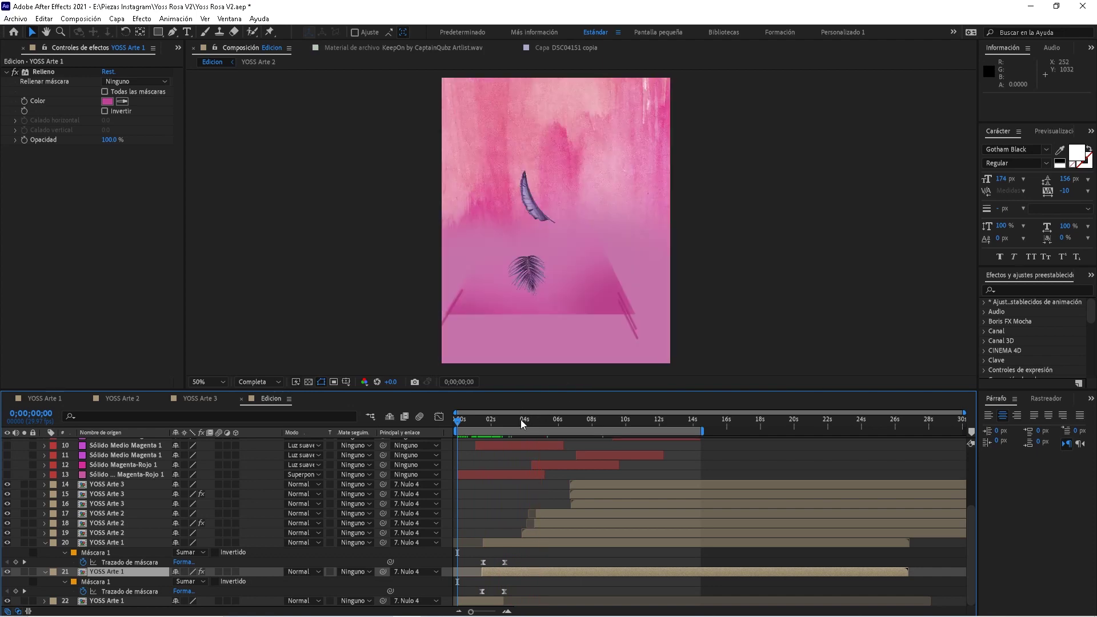
click(520, 419)
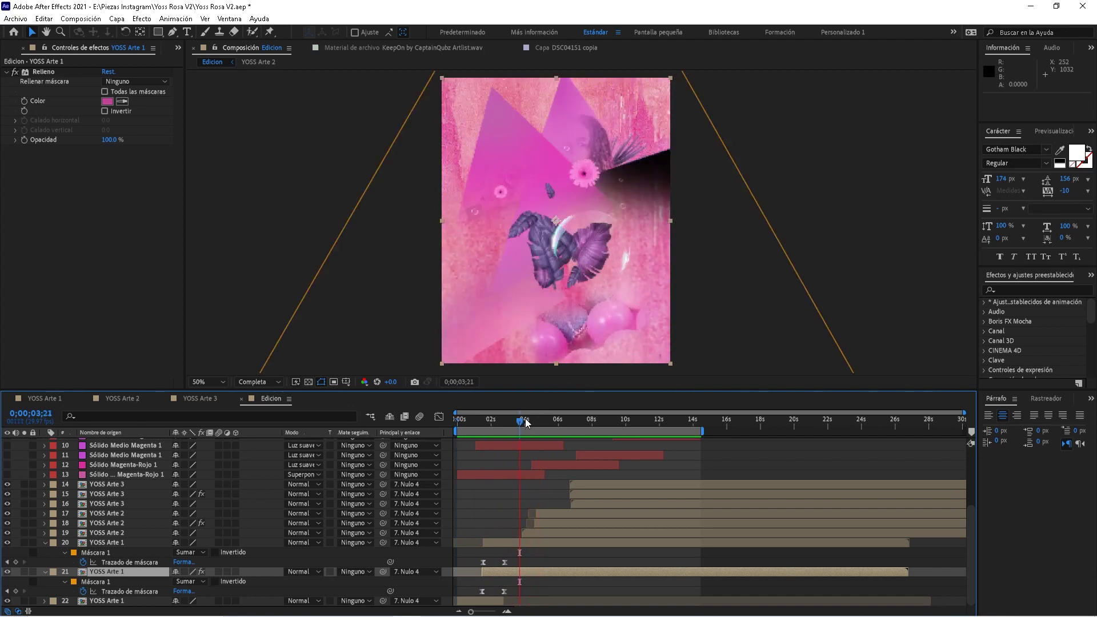
click(525, 419)
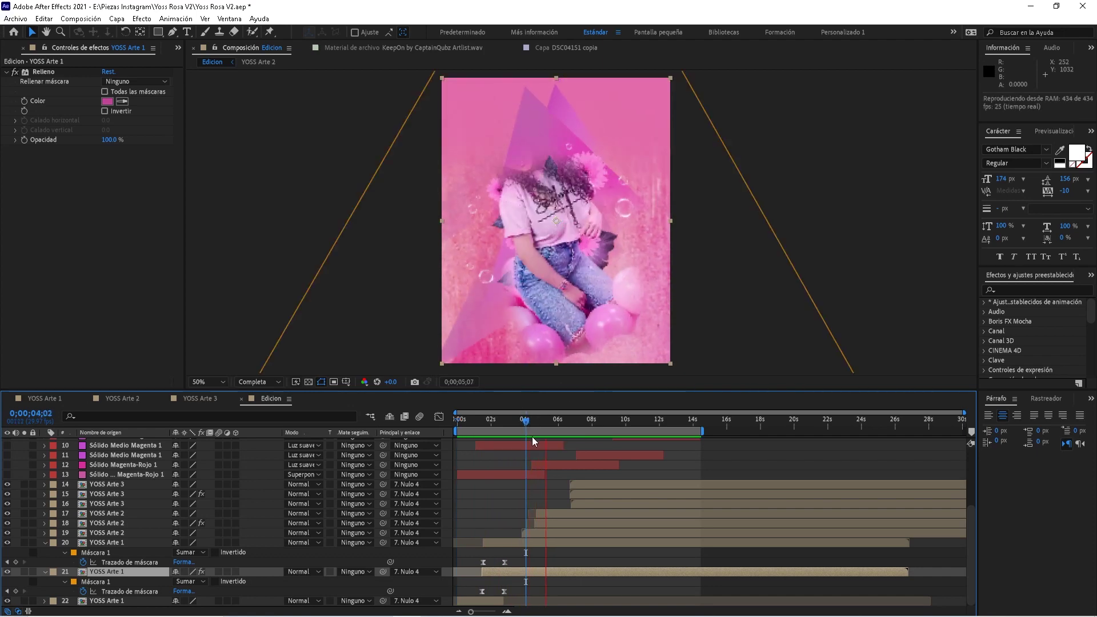
click(526, 419)
key(space)
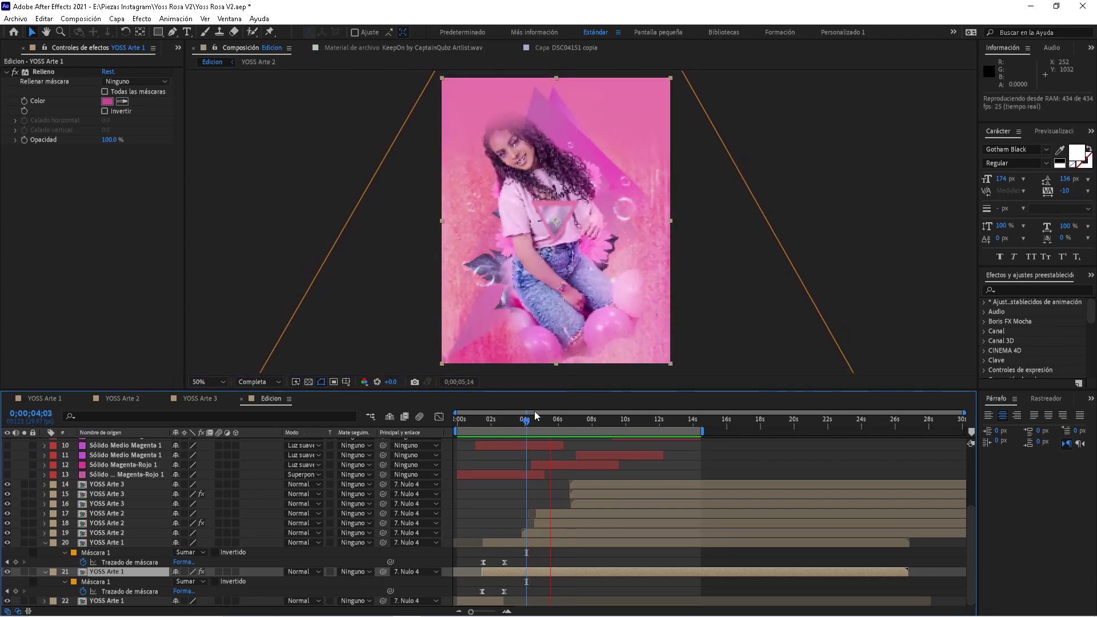
click(530, 417)
key(space)
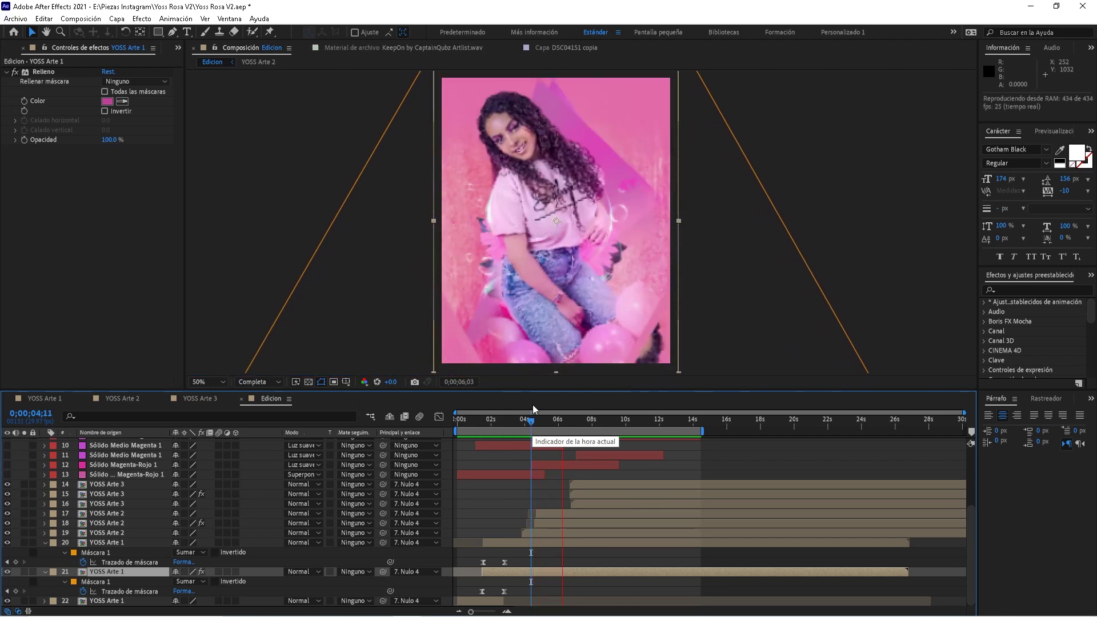
key(space)
- Inspect the mask paths and Rotación of YOSS Arte 2 layer 17, and preview the composition from 0;00;04;11 and 0;00;04;19
click(548, 525)
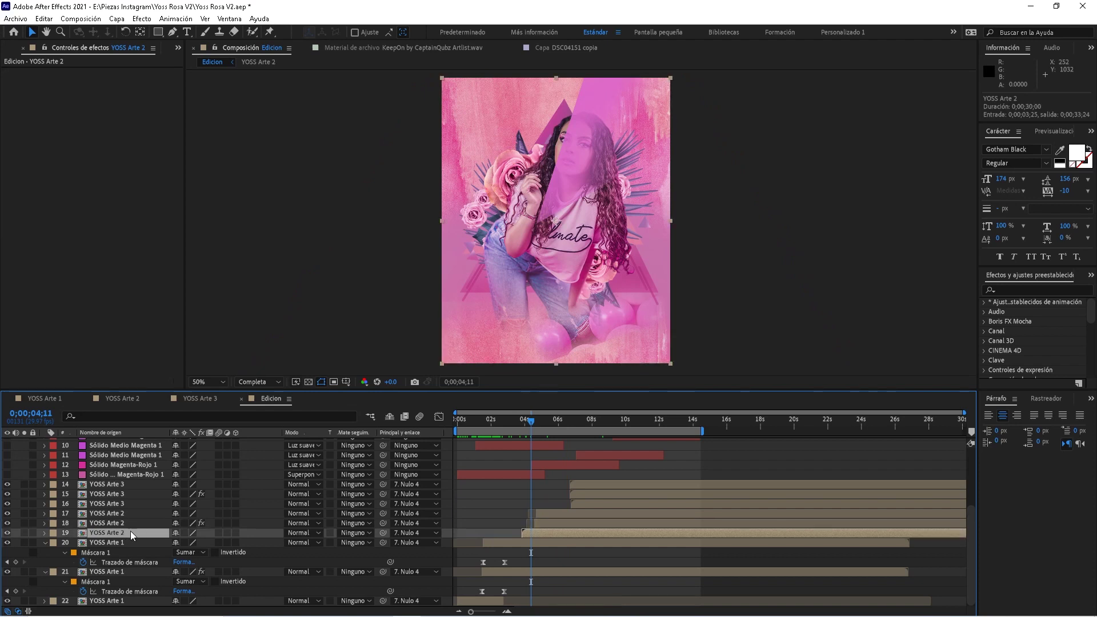
click(136, 516)
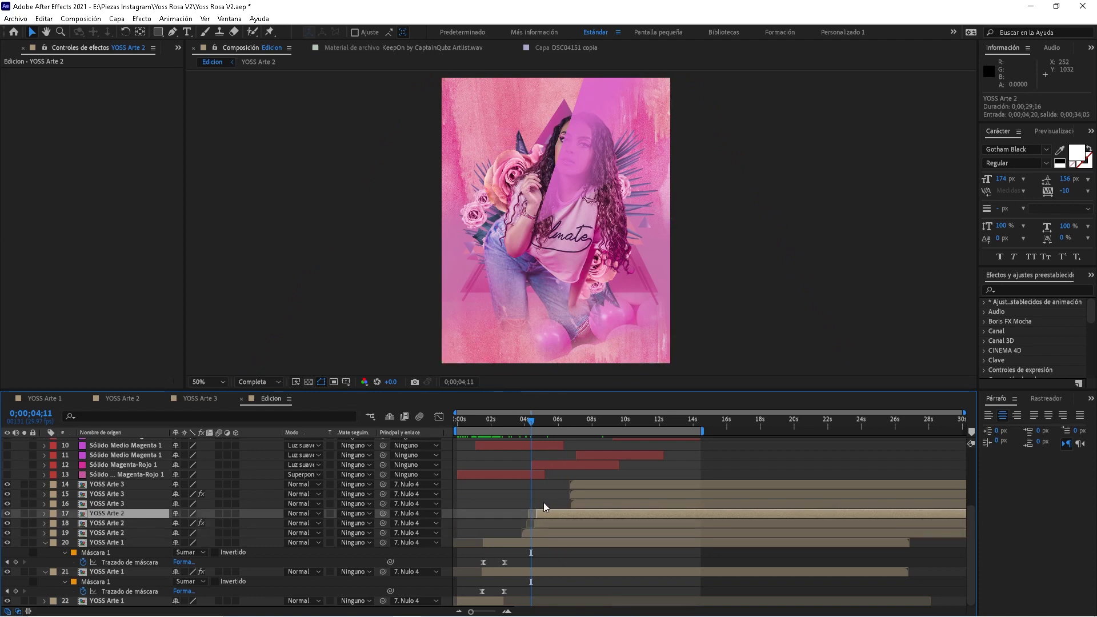
key(m)
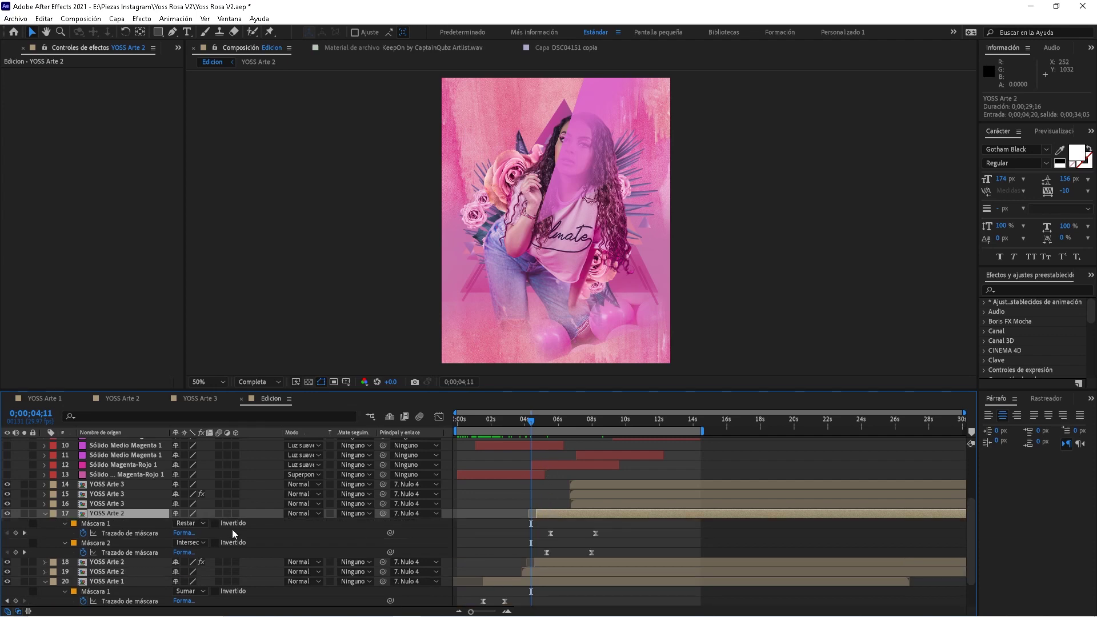
key(r)
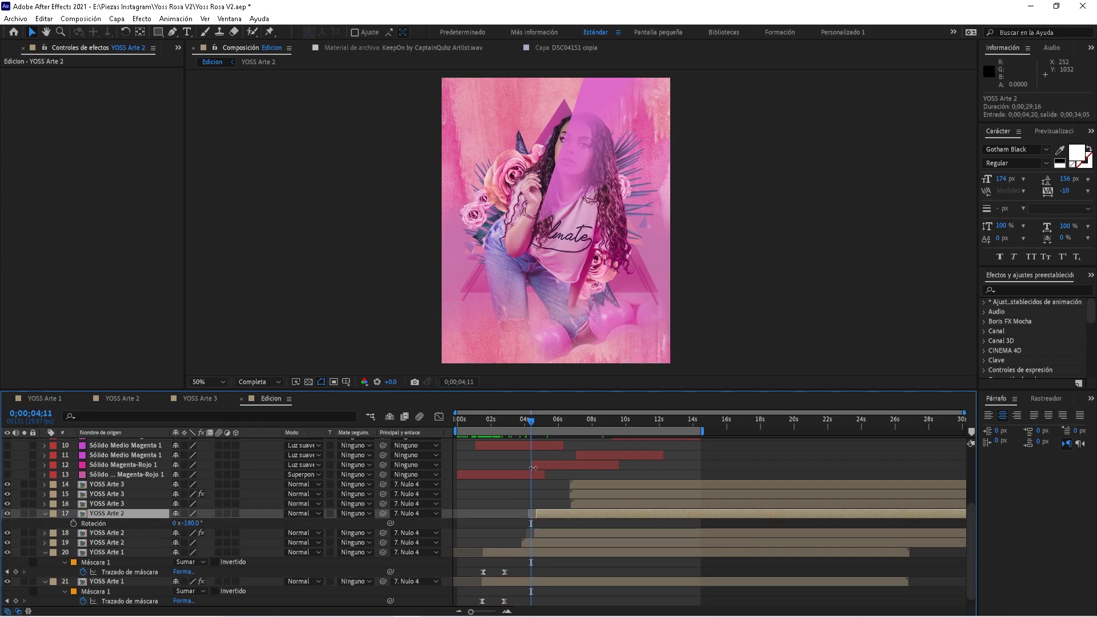
key(space)
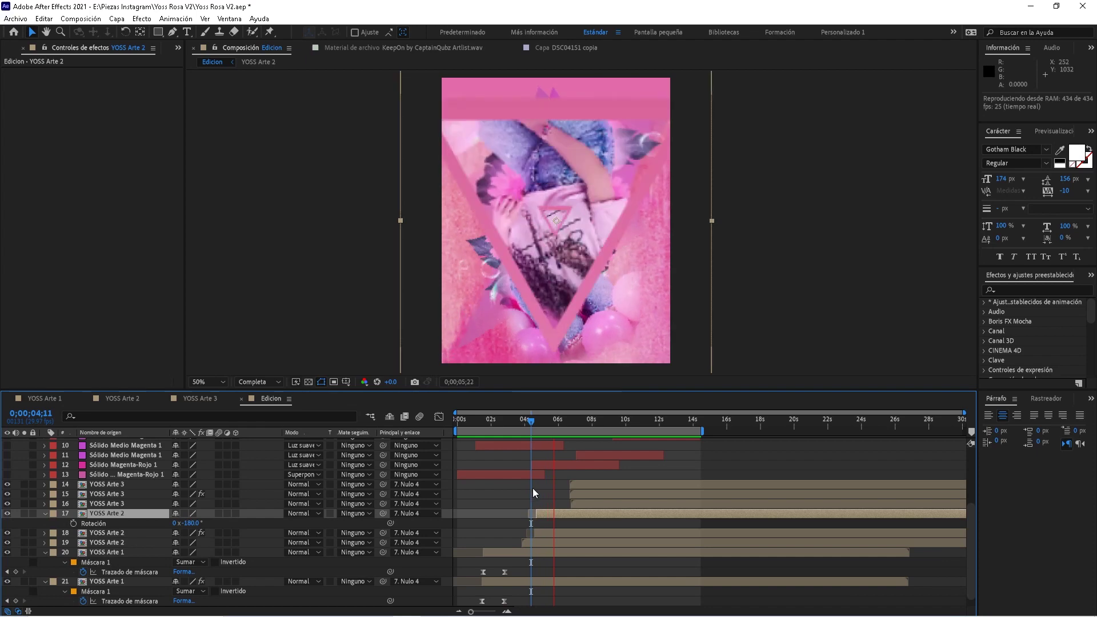
click(536, 420)
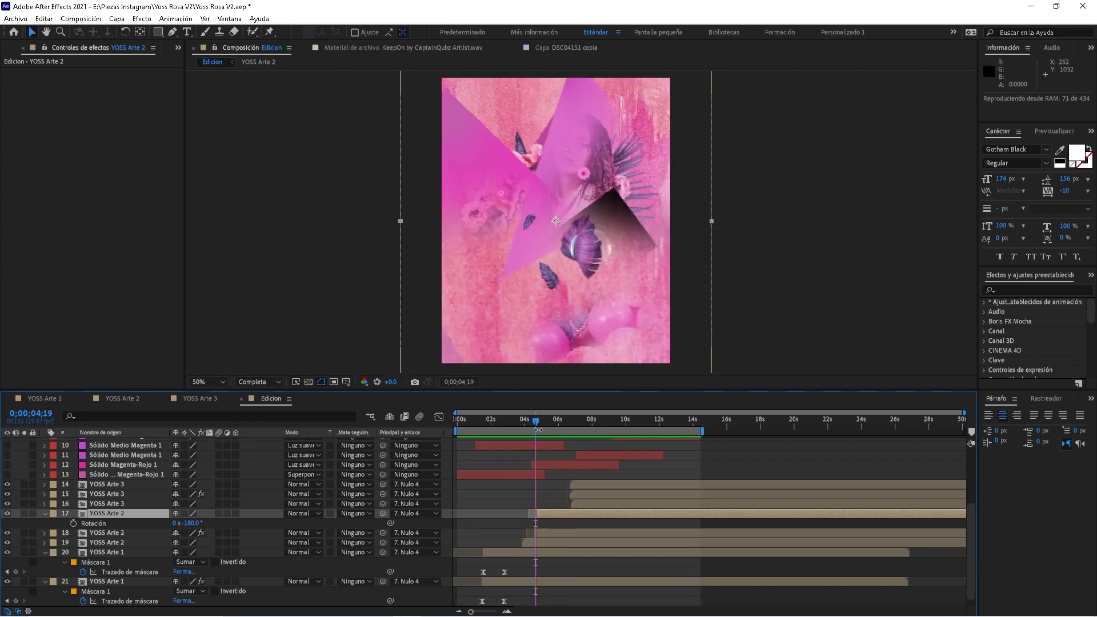
key(space)
- Reveal the mask path keyframes of YOSS Arte 2 layer 17 and examine its triangle masks from 0;00;05;01 to 0;00;06;00
click(549, 426)
key(m)
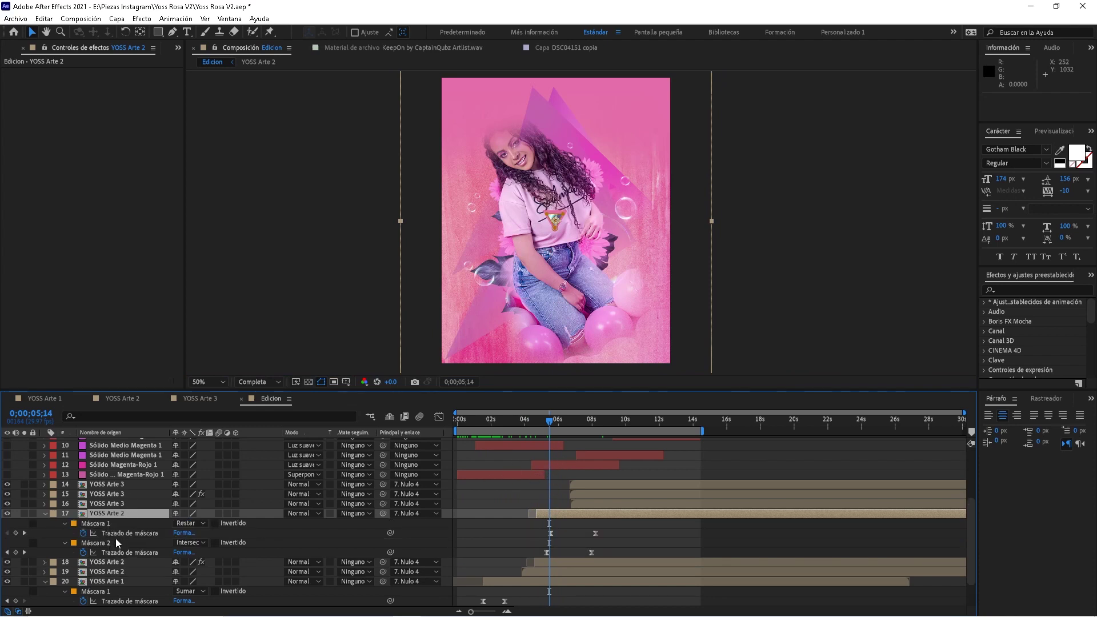
click(542, 423)
key(space)
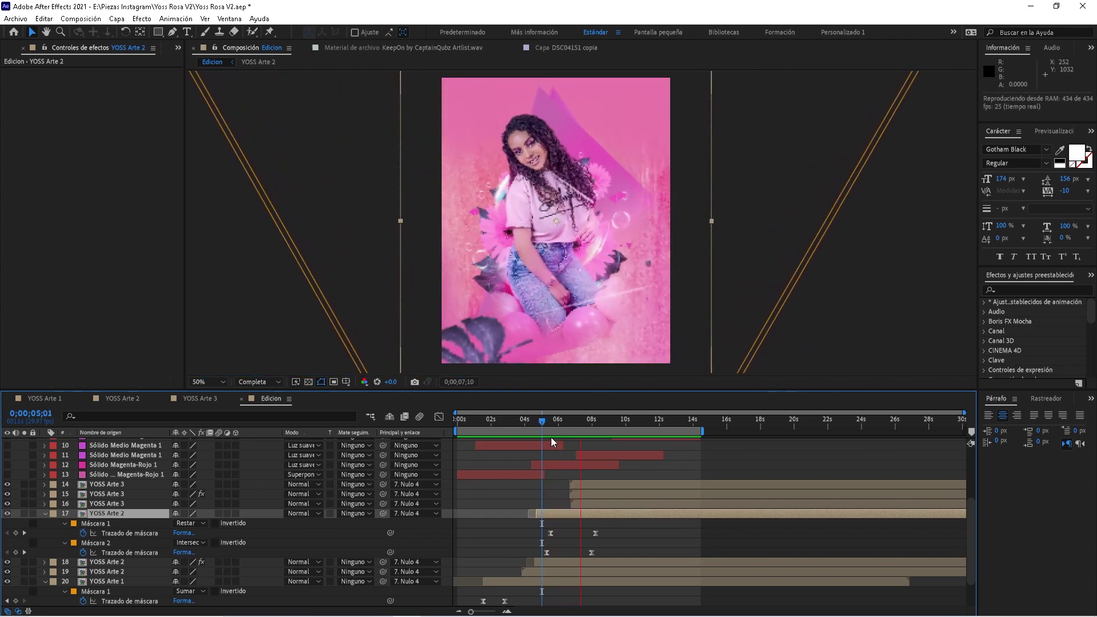
key(space)
drag(543, 422, 558, 421)
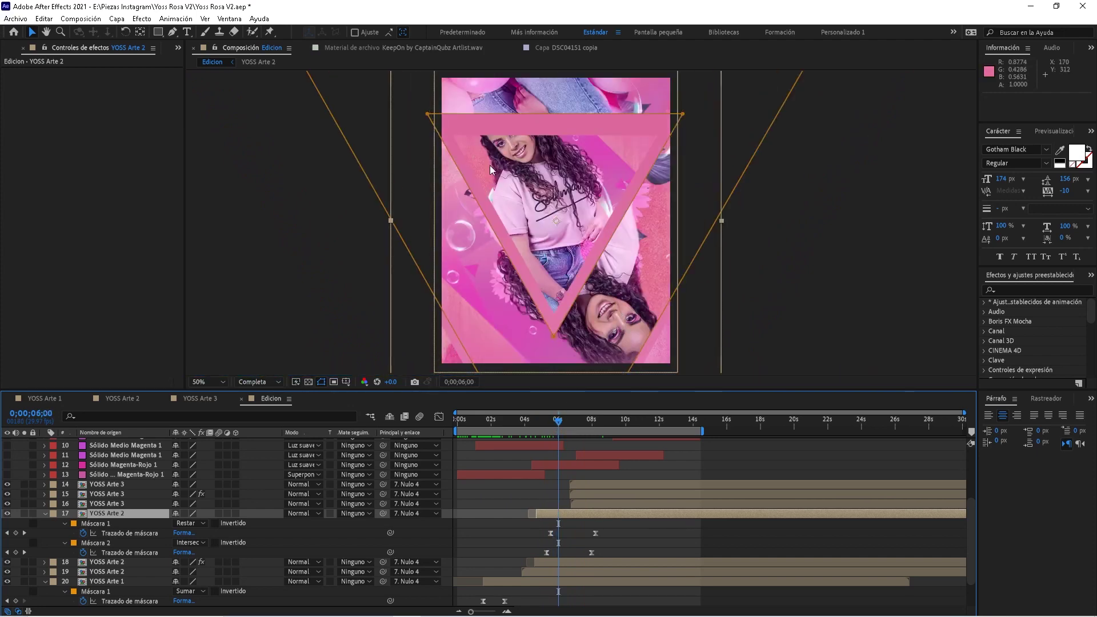
- Solo YOSS Arte 2 layers 17 and 18 and examine their combined masks between 0;00;04;15 and 0;00;06;04
click(552, 571)
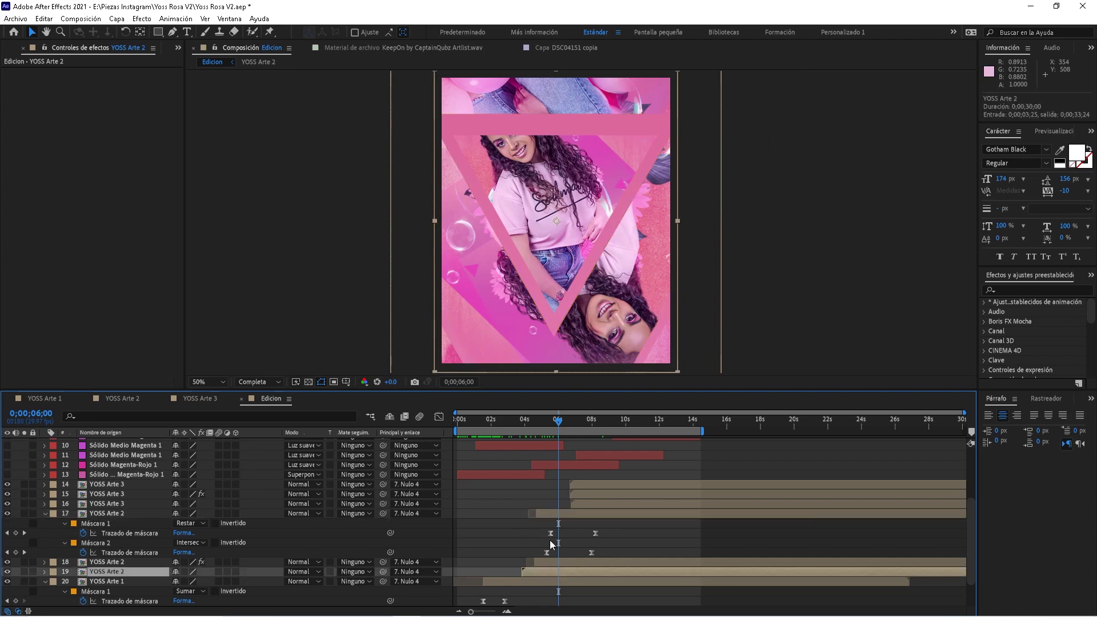
click(25, 571)
click(26, 572)
click(25, 572)
click(25, 571)
click(25, 562)
click(25, 514)
click(532, 423)
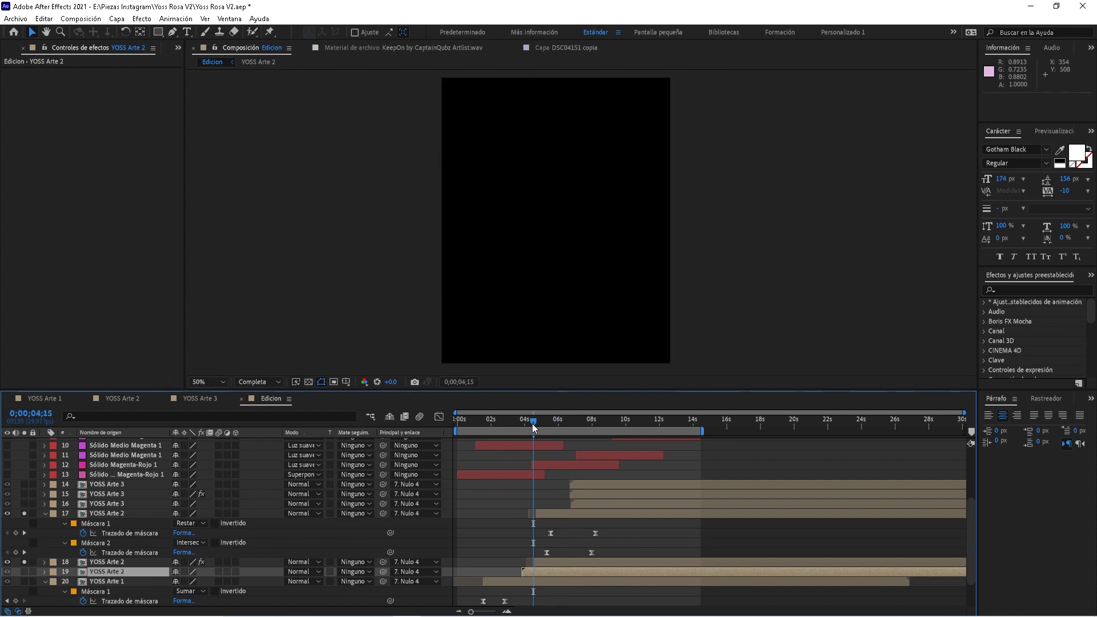
key(space)
click(561, 423)
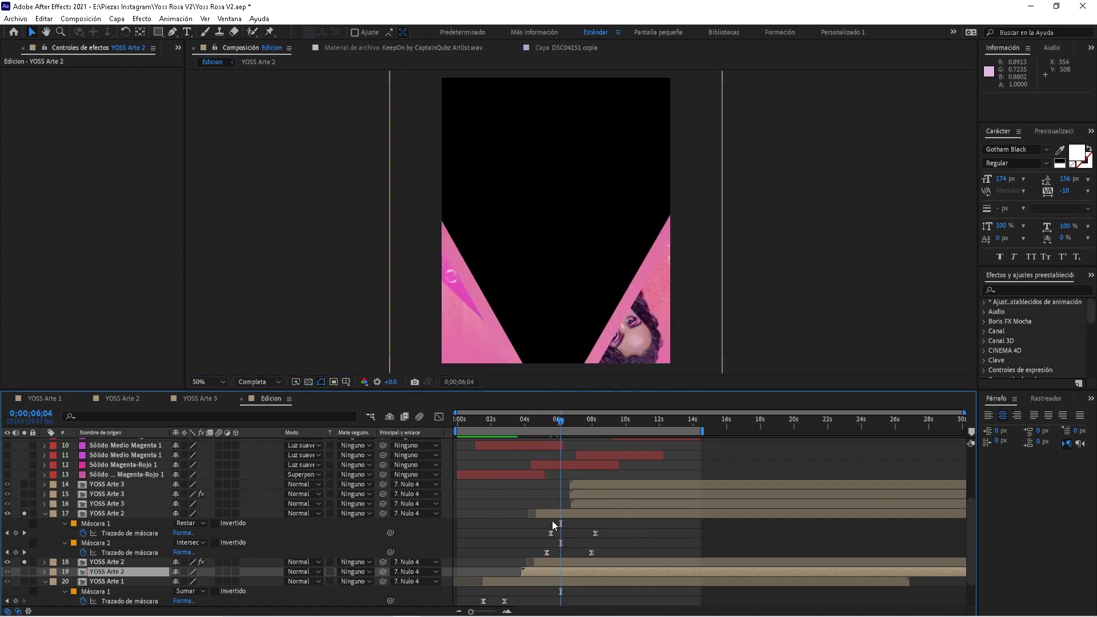
- Compare YOSS Arte 2 layer 17 with the Relleno and gradient effects of layer 18, scrubbing the soloed masks to 0;00;05;28
click(563, 513)
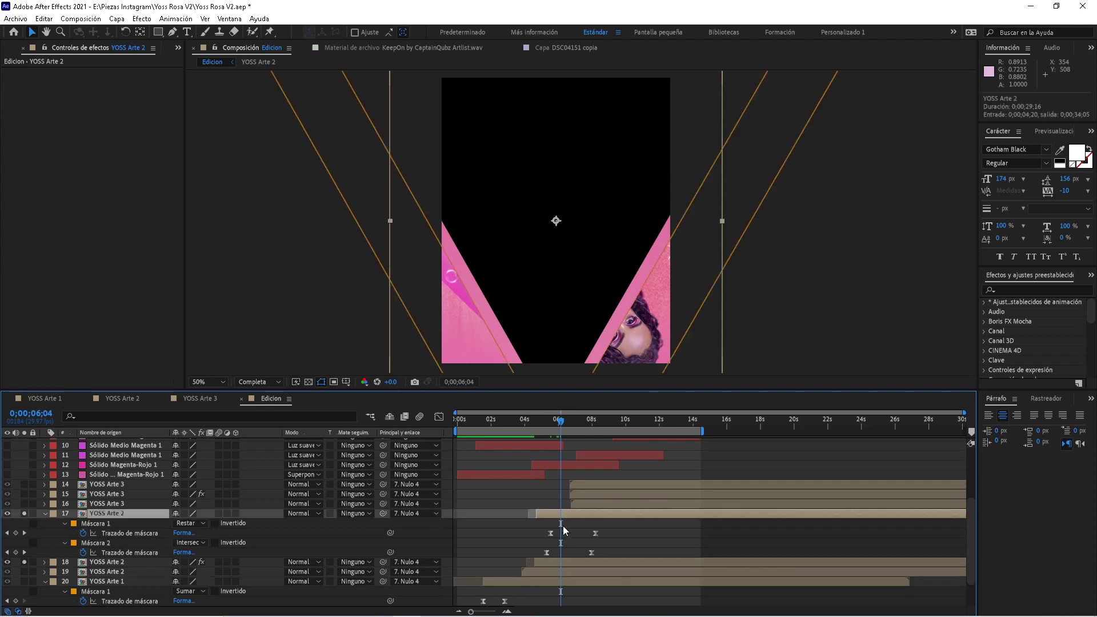
click(555, 563)
scroll(537, 566, down, 2)
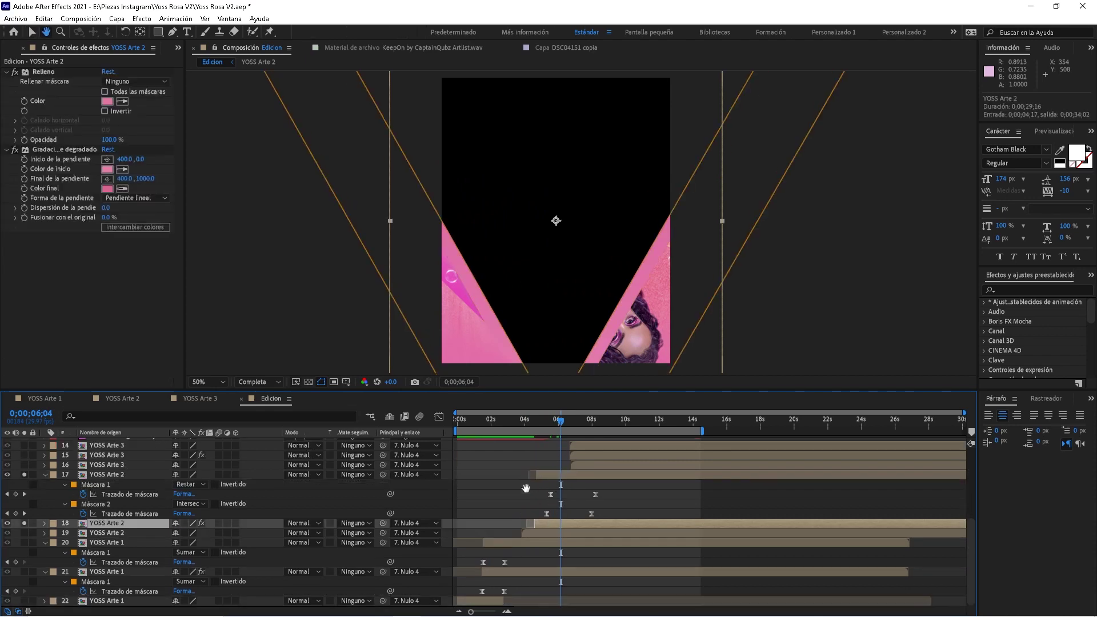
click(520, 569)
click(550, 523)
drag(546, 423, 560, 428)
click(554, 474)
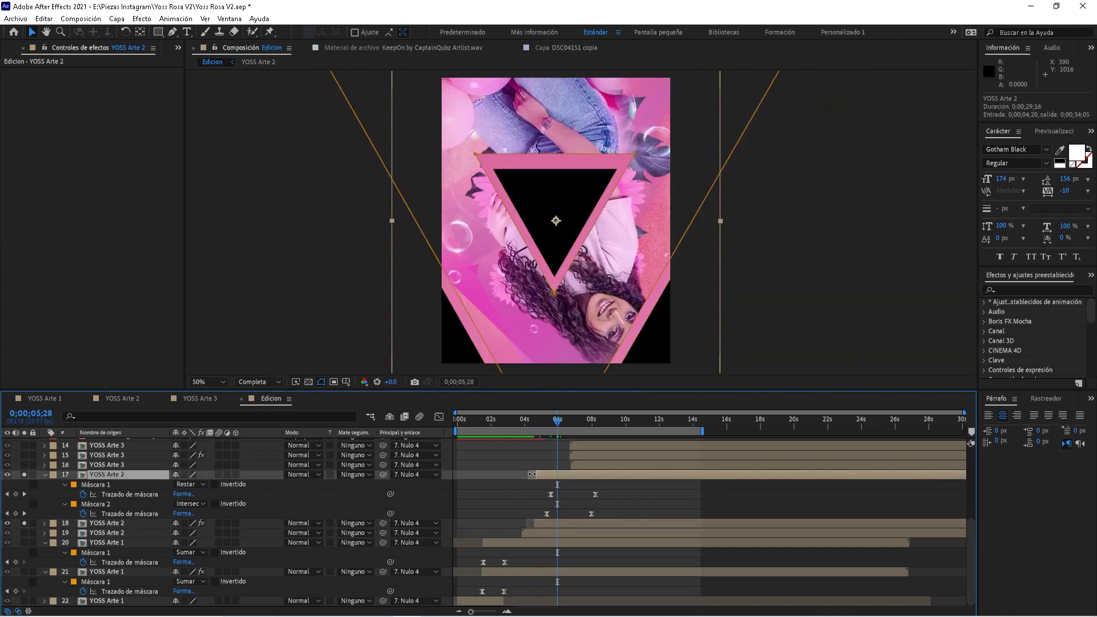
- Preview the soloed layers from 0;00;04;07 and reveal the mask path keyframes of YOSS Arte 2 layer 18
key(space)
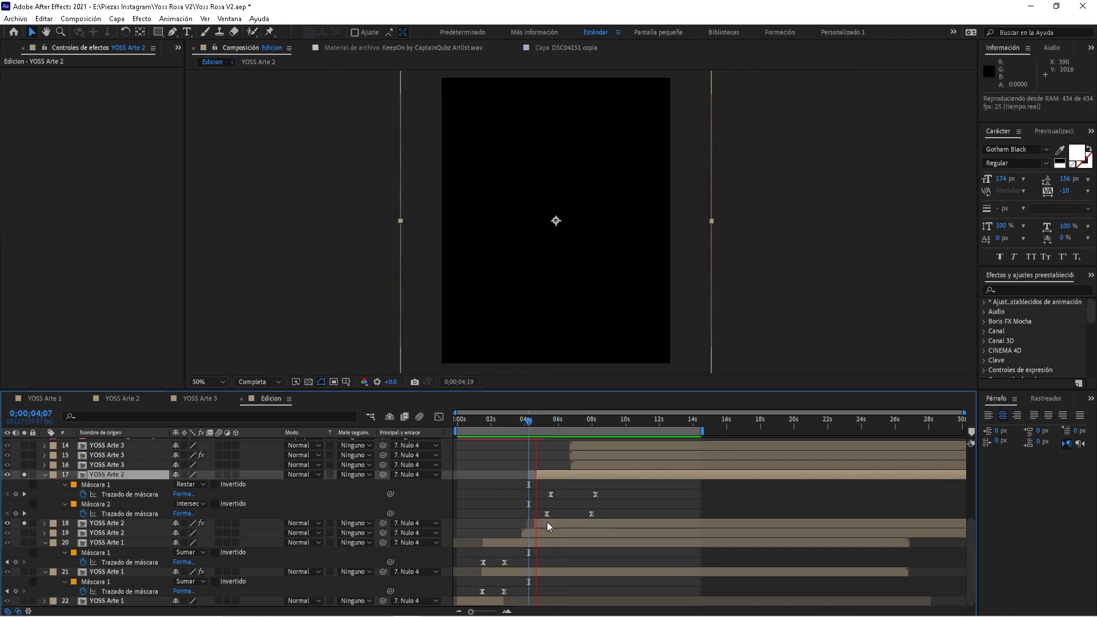
click(546, 523)
key(m)
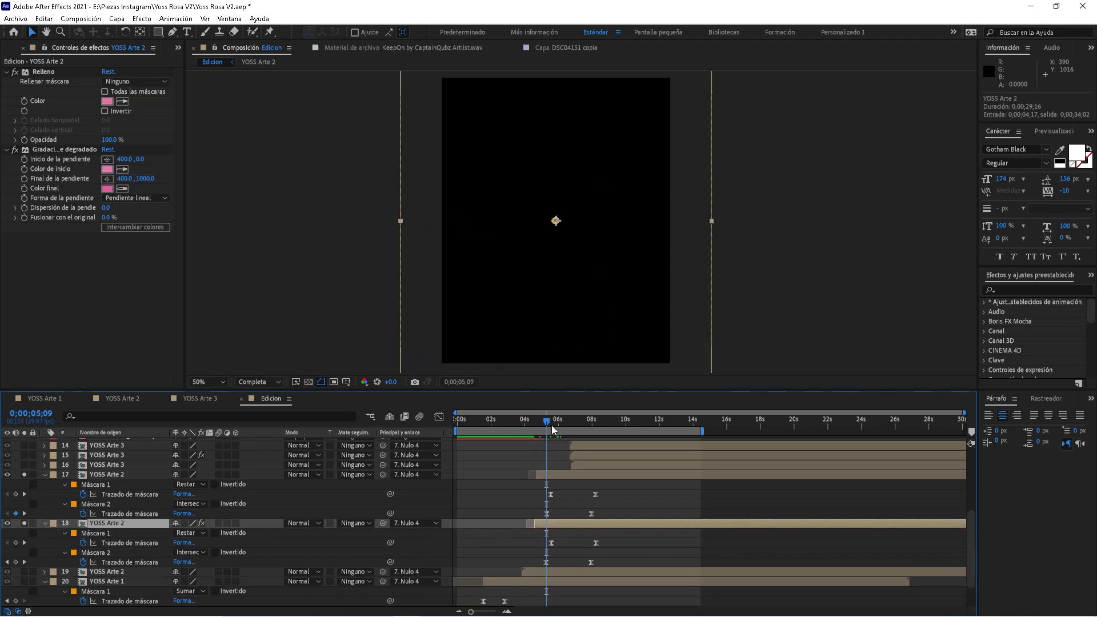
key(space)
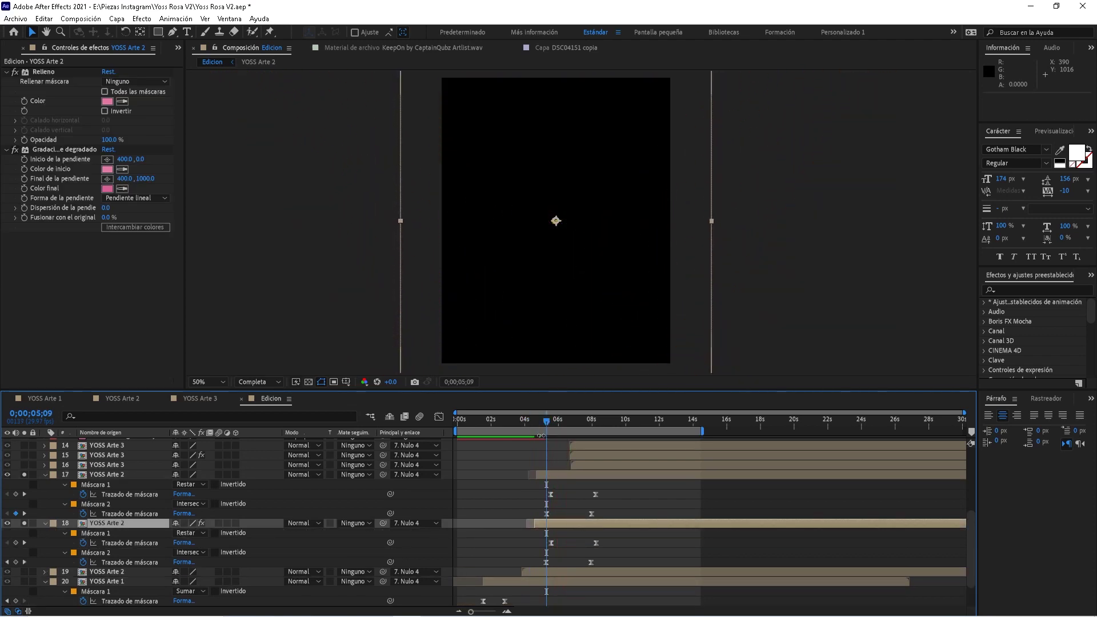
- Preview YOSS Arte 2 layer 18 soloed on its own from 0;00;04;05, and the full composition with soloing off
click(23, 519)
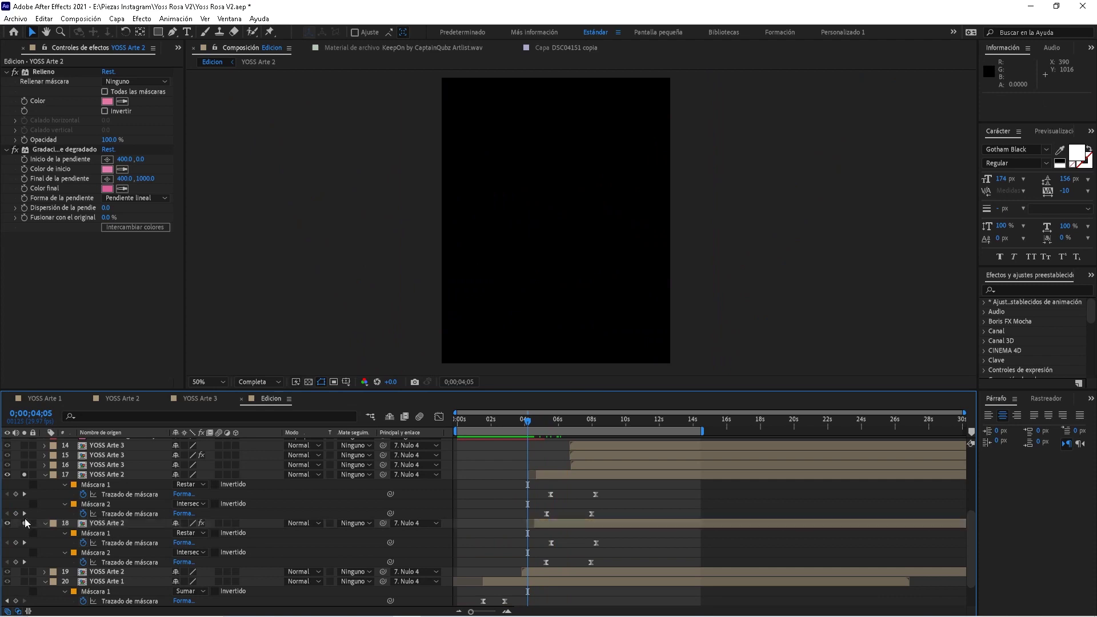
key(space)
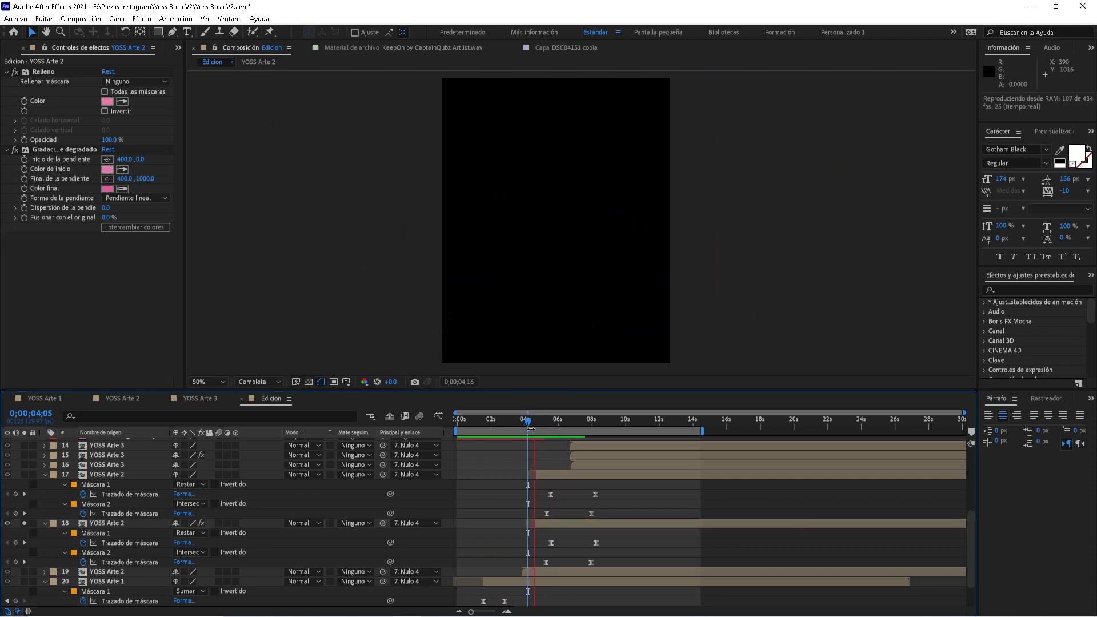
scroll(40, 489, up, 3)
scroll(36, 503, down, 5)
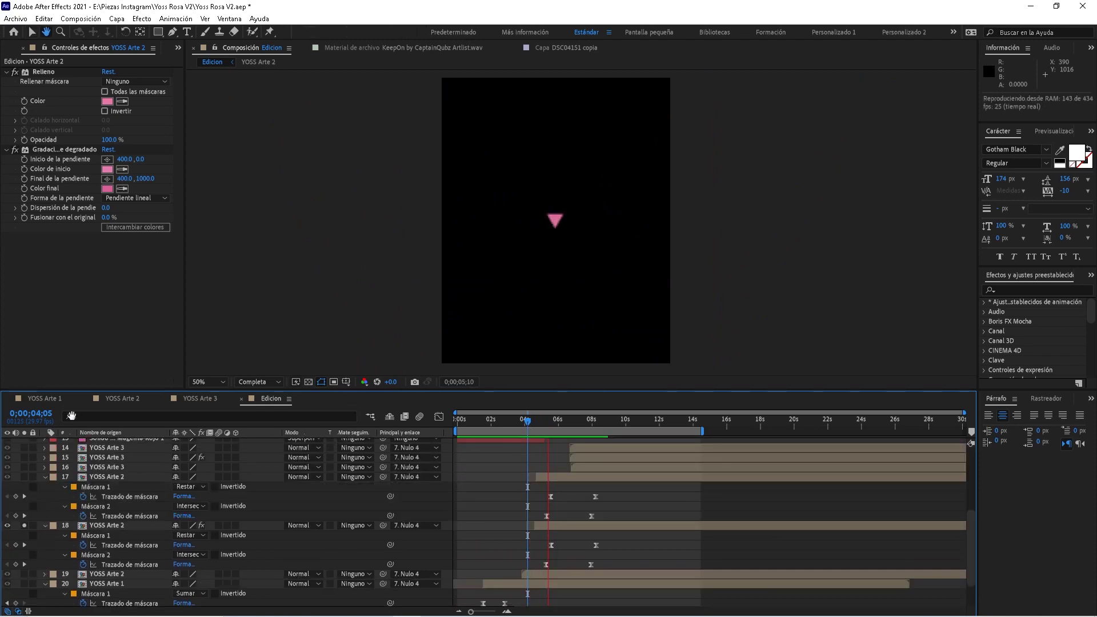
key(space)
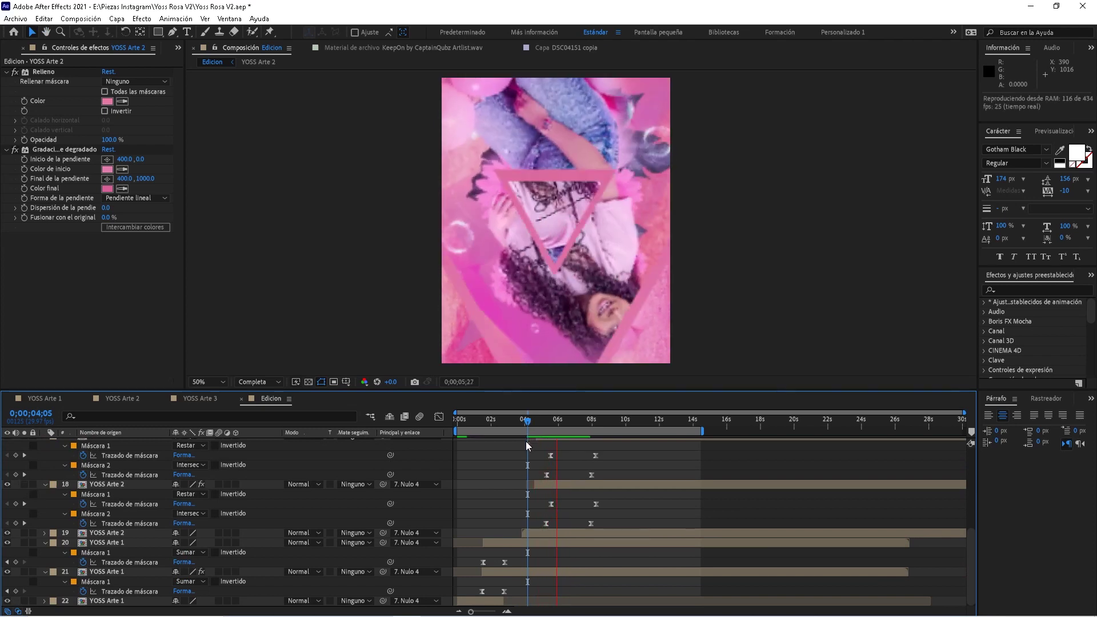
key(space)
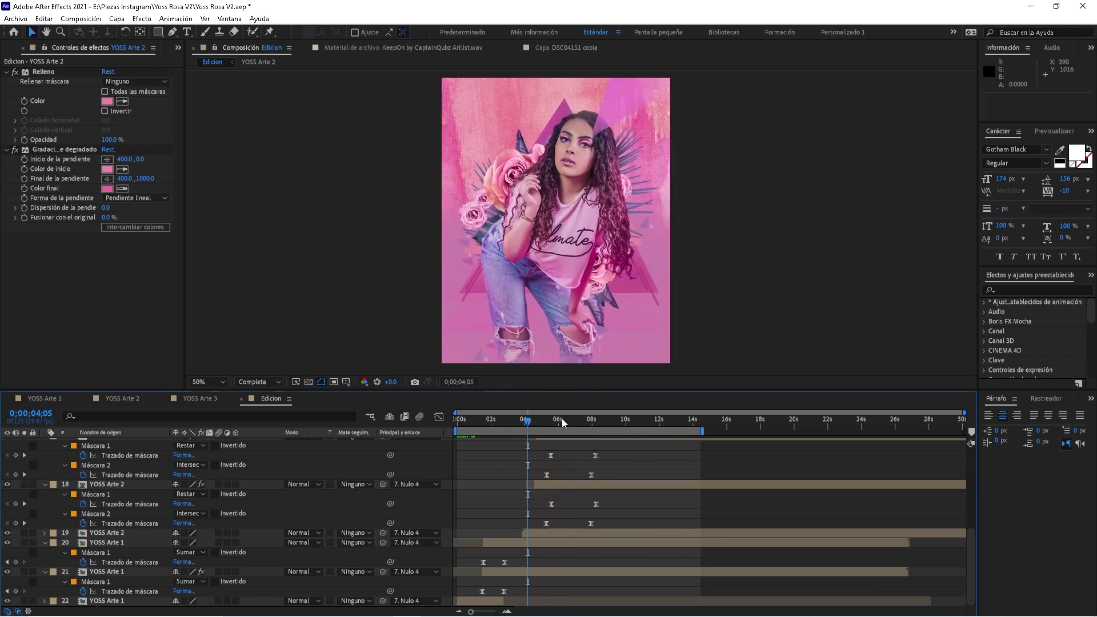
- Preview the transition from YOSS Arte 2 to YOSS Arte 3 starting at 0;00;06;06
scroll(576, 461, up, 3)
key(space)
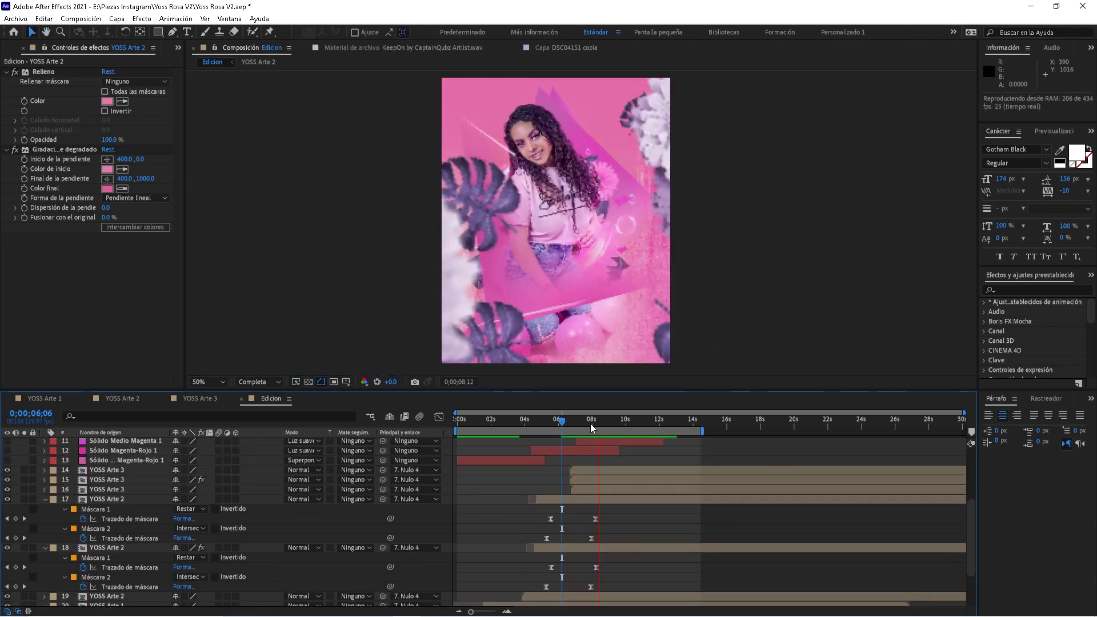
key(space)
- Check the opening of the YOSS Arte 3 composition, and preview Edicion from 0;00;06;23
click(184, 399)
drag(480, 419, 456, 451)
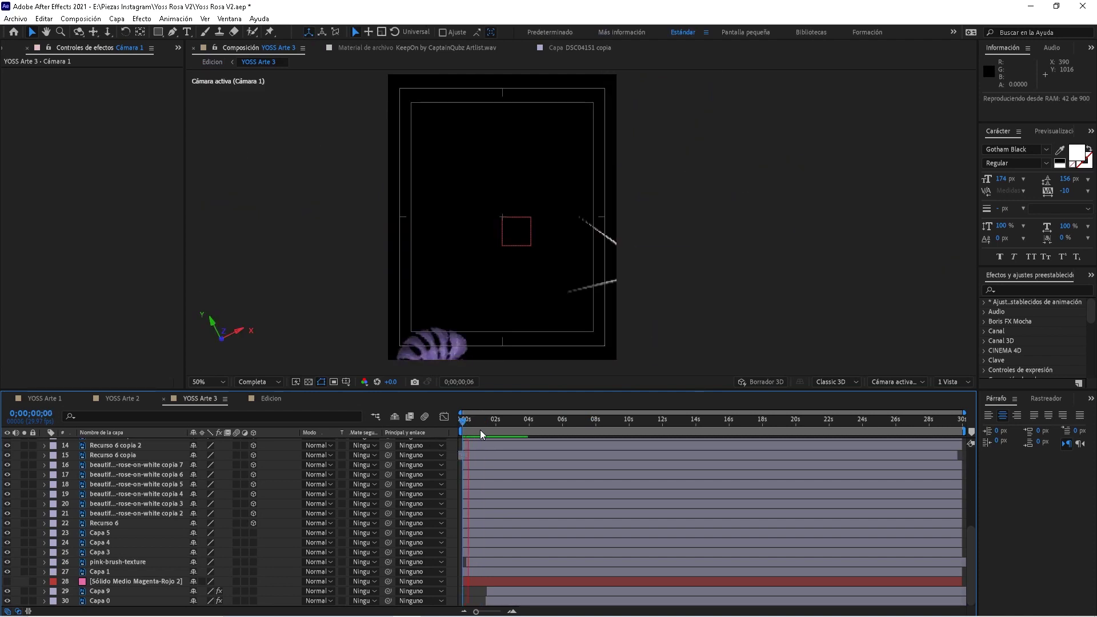
click(262, 398)
click(570, 420)
key(space)
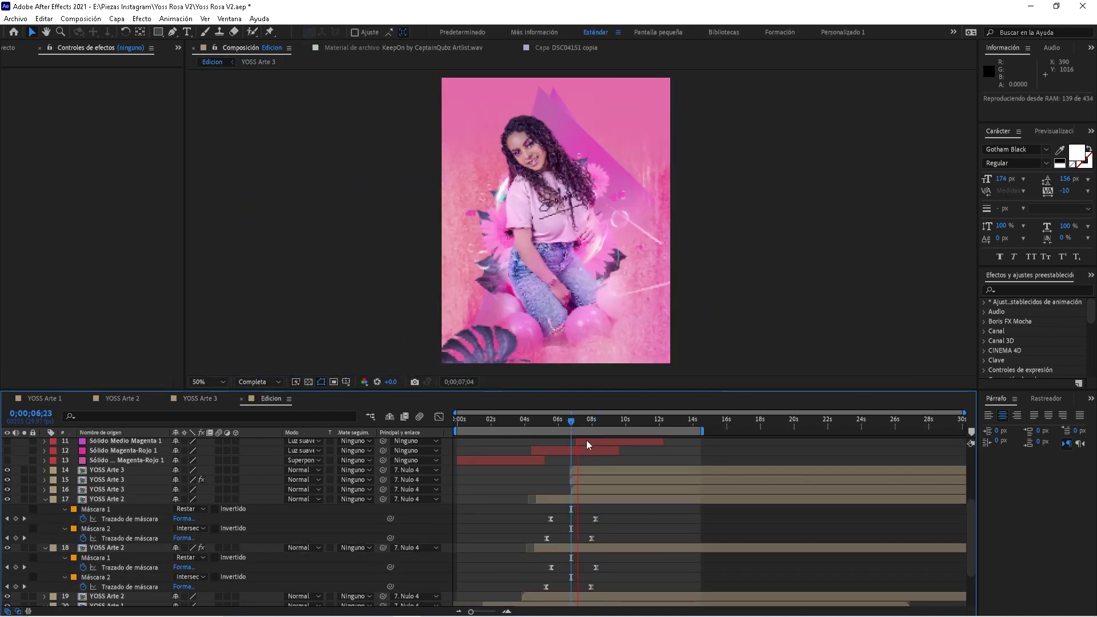
key(space)
- Compare Edicion at 0;00;07;12 with the YOSS Arte 2 composition, and preview the Edicion transition from 0;00;06;18 and 0;00;07;03
click(581, 418)
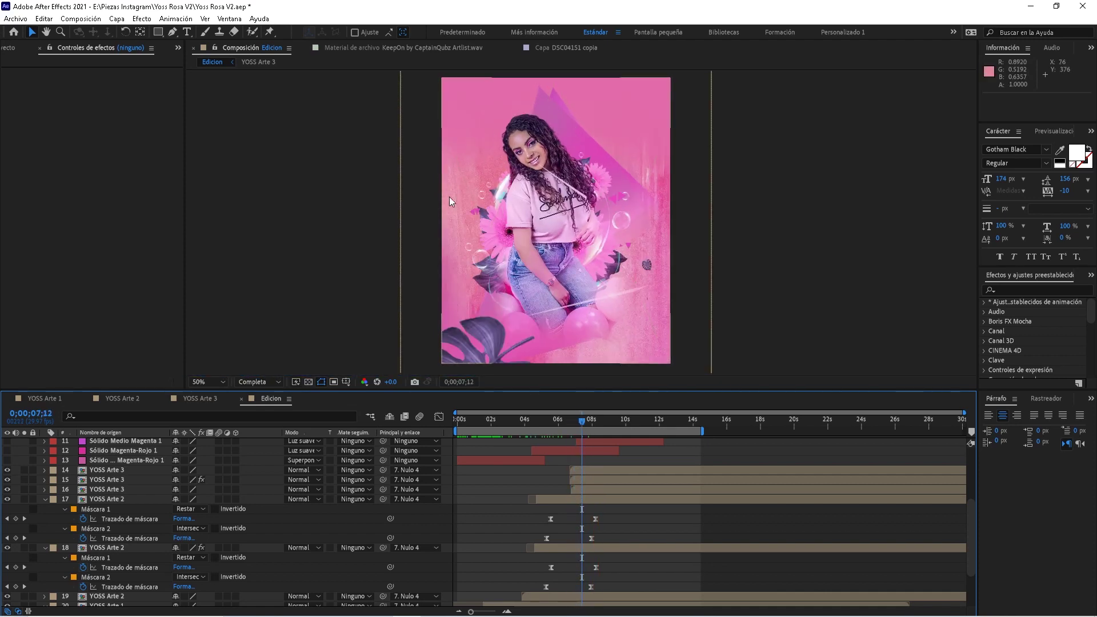
click(122, 400)
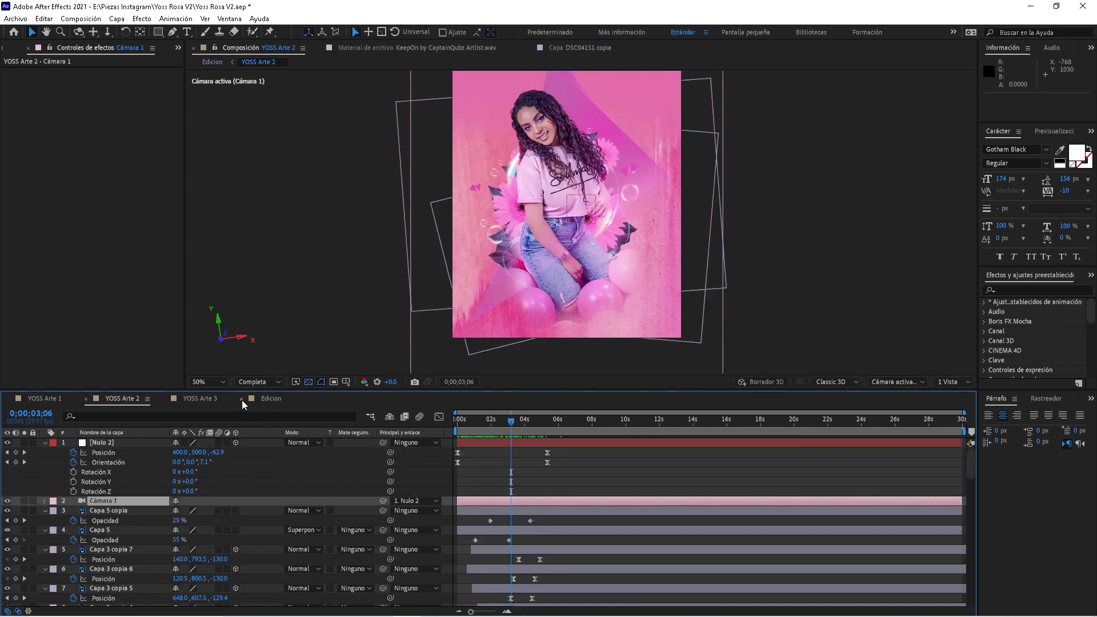
click(269, 399)
click(568, 421)
key(space)
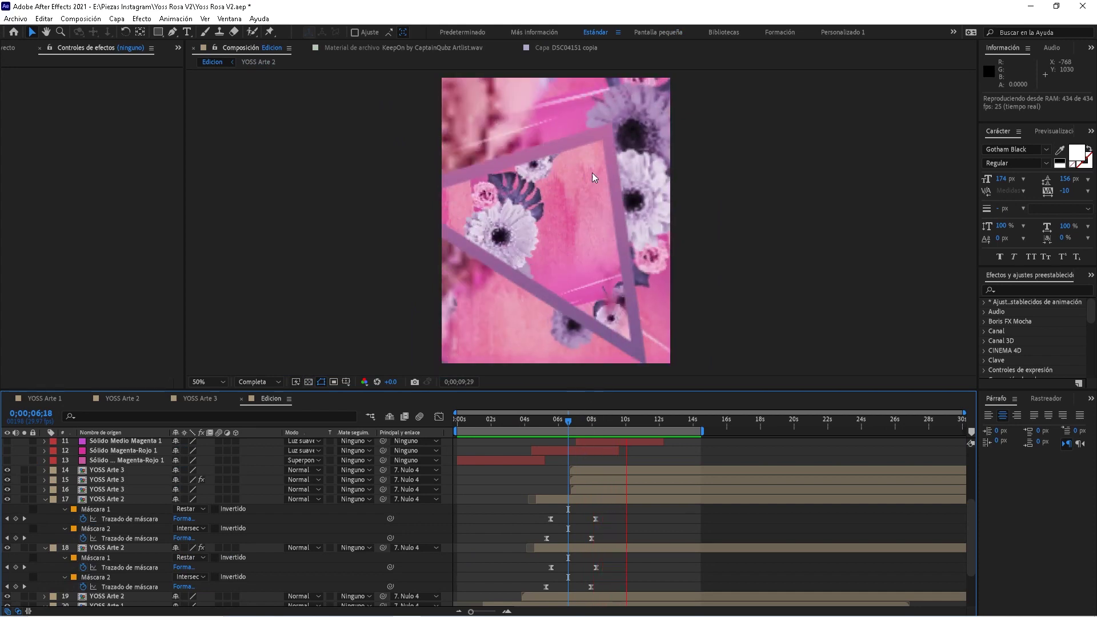
click(577, 422)
key(space)
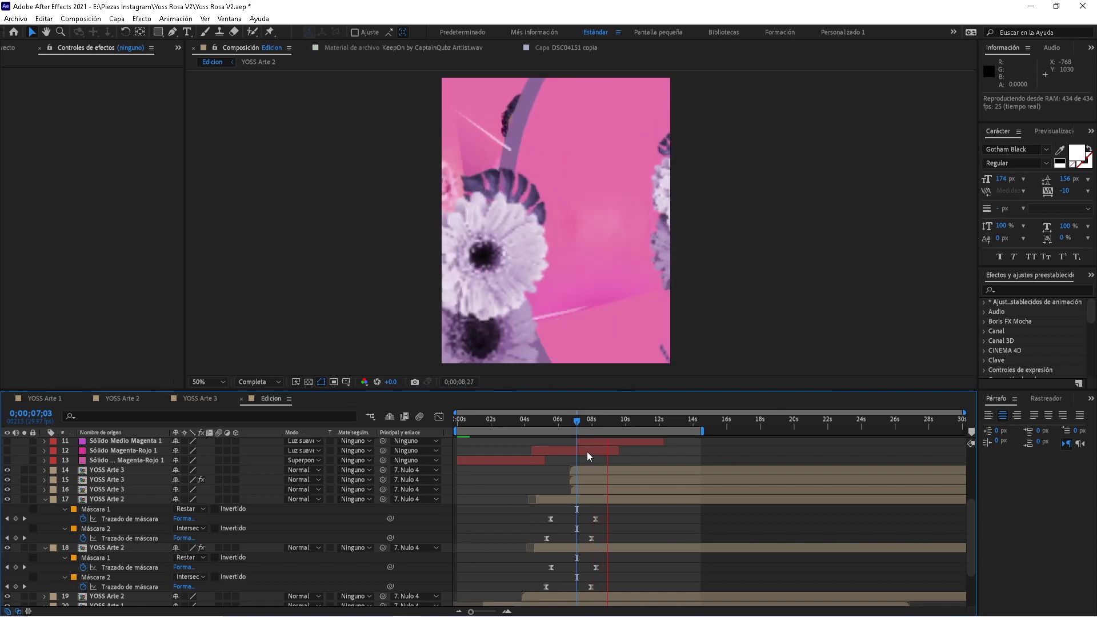
- Preview Edicion from 0;00;07;02, inspect the frame at 0;00;08;25, and replay the transition from 0;00;06;20
click(577, 421)
click(576, 421)
key(space)
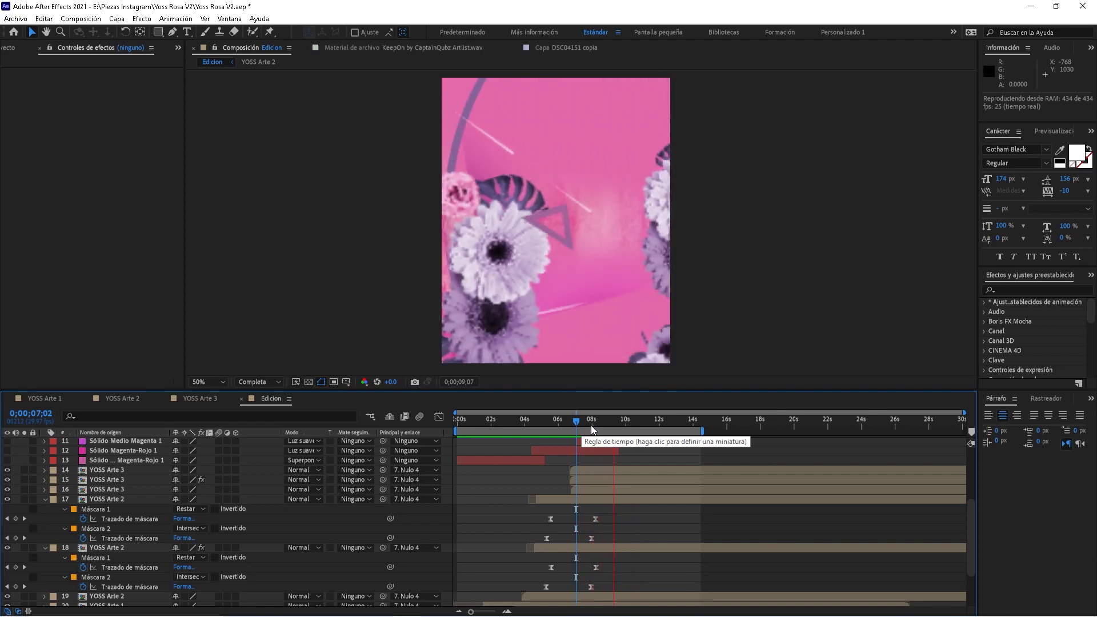
click(605, 421)
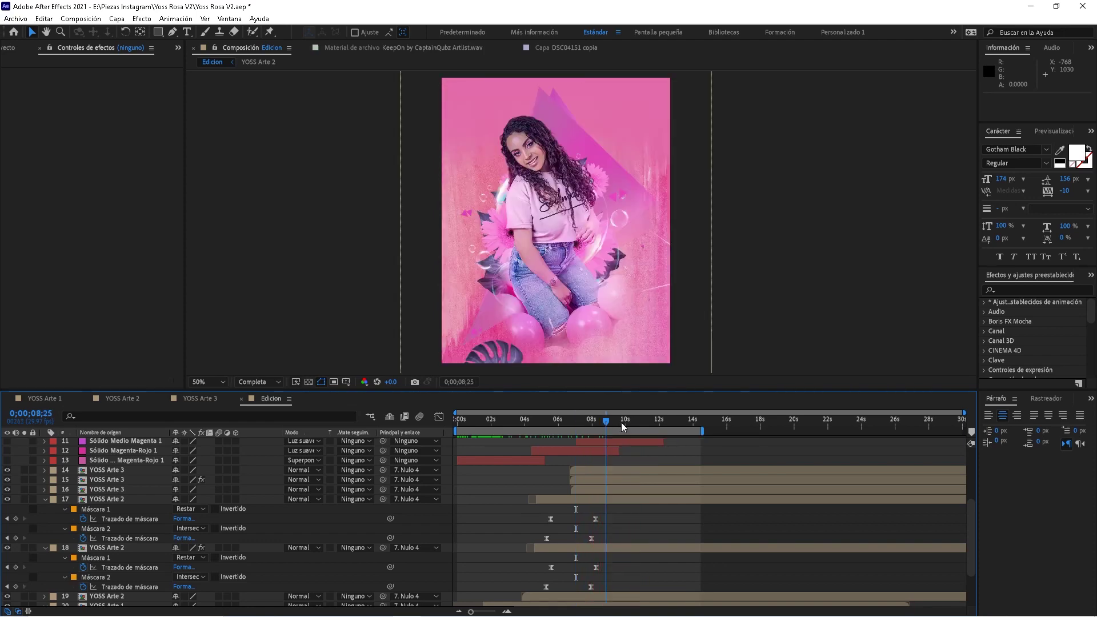
drag(601, 430, 605, 432)
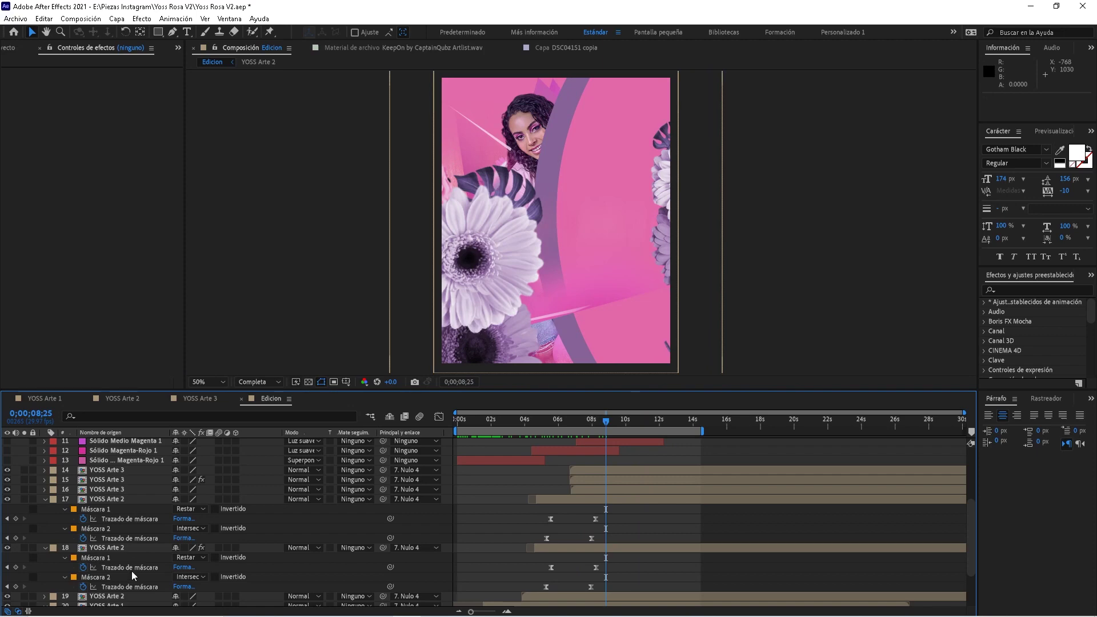
click(571, 427)
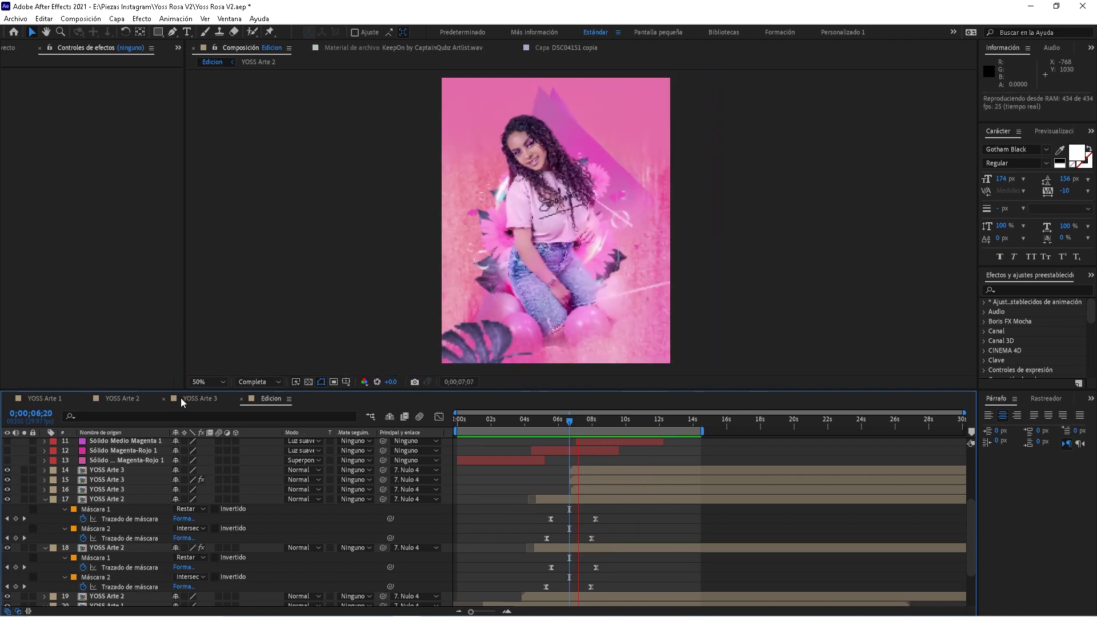
- Check the opening of the YOSS Arte 3 composition, and preview Edicion from 0;00;06;20 and 0;00;07;15
click(197, 399)
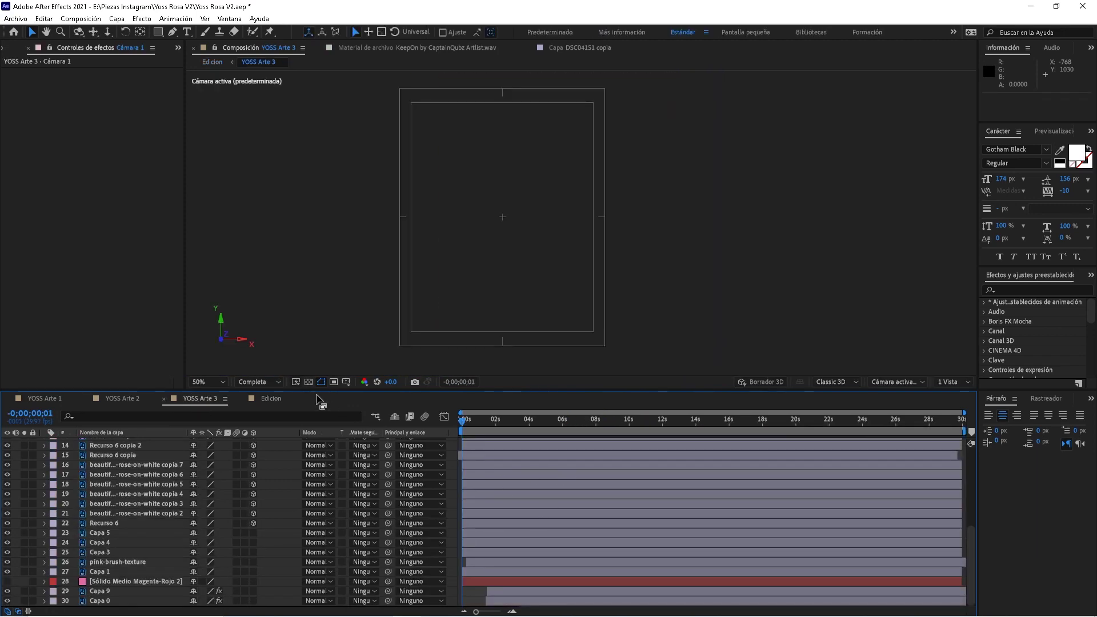
click(272, 399)
key(space)
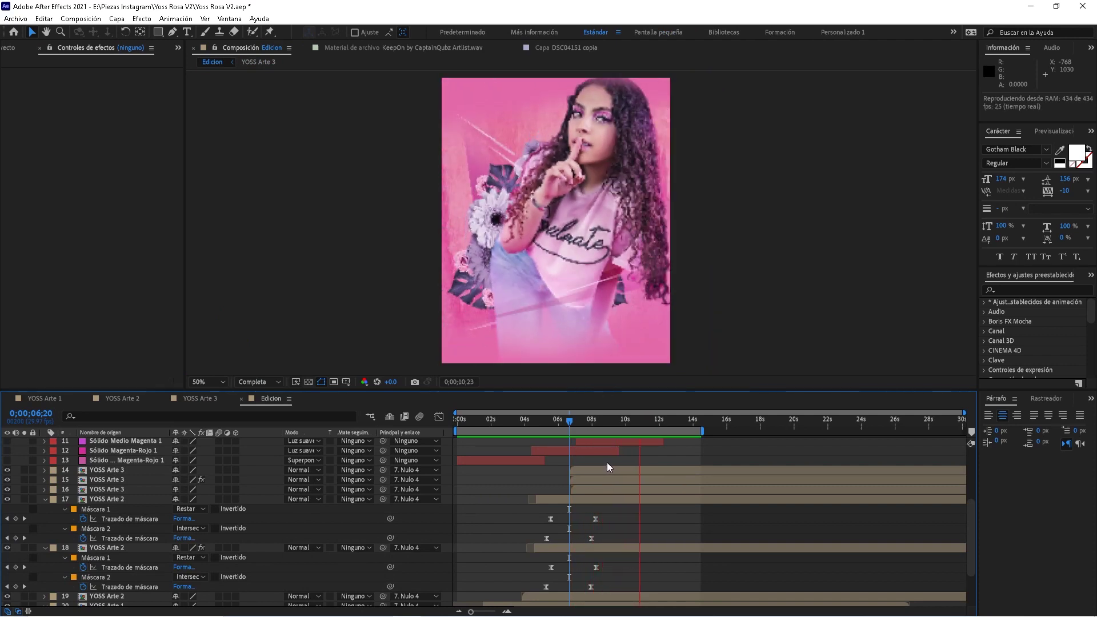
click(584, 420)
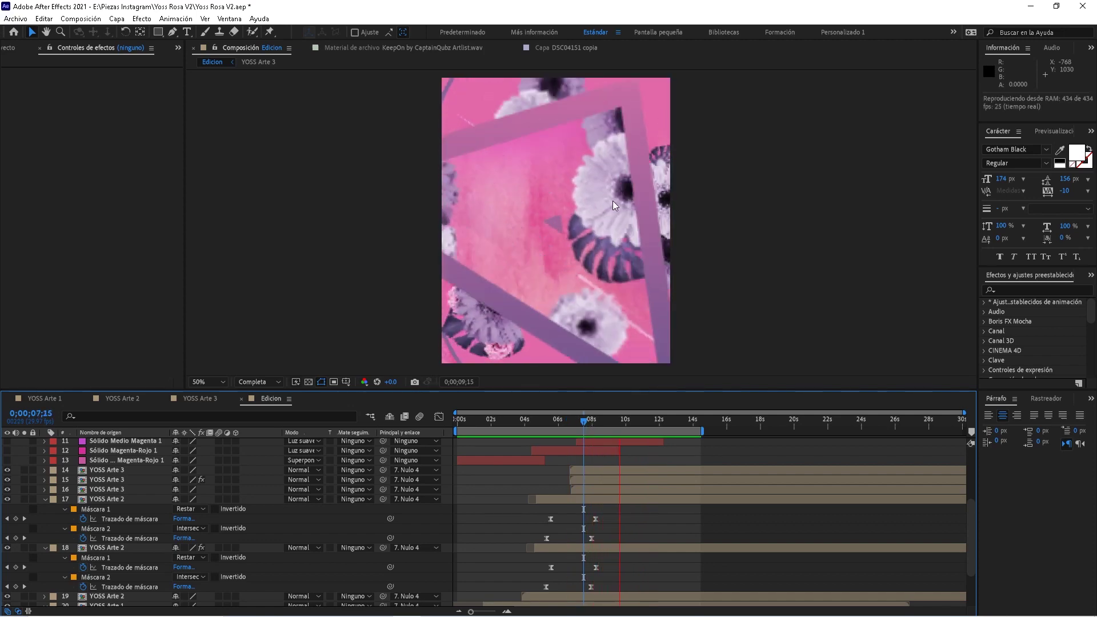
- Reveal the masks of YOSS Arte 3 layers 14 and 15, and preview Edicion from 0;00;08;20 and 0;00;08;23
click(587, 479)
shift+click(591, 473)
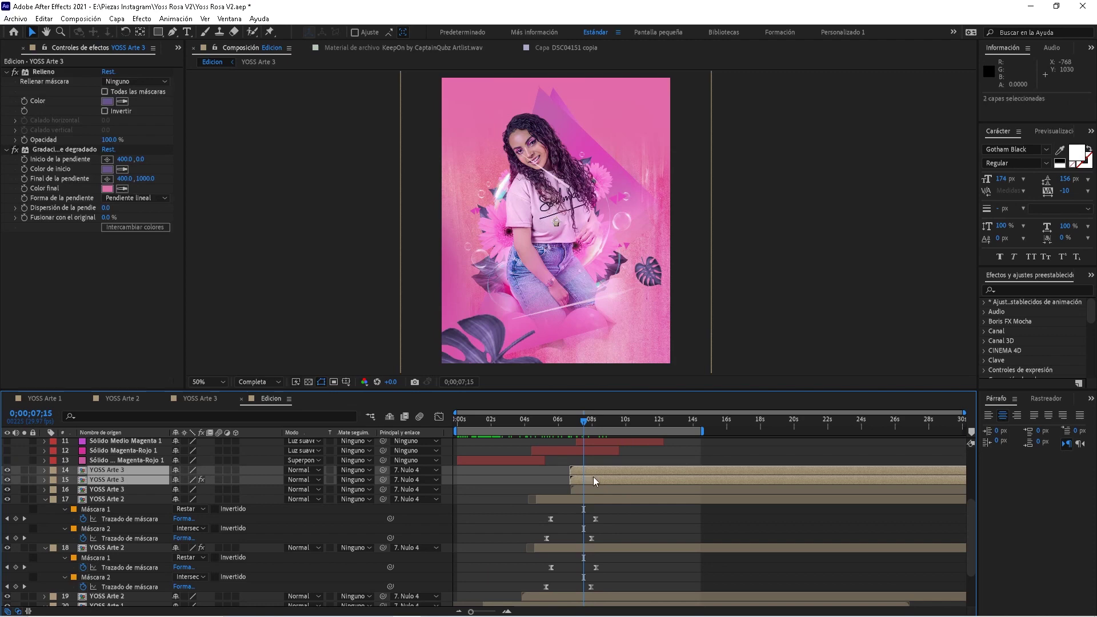
key(m)
click(604, 419)
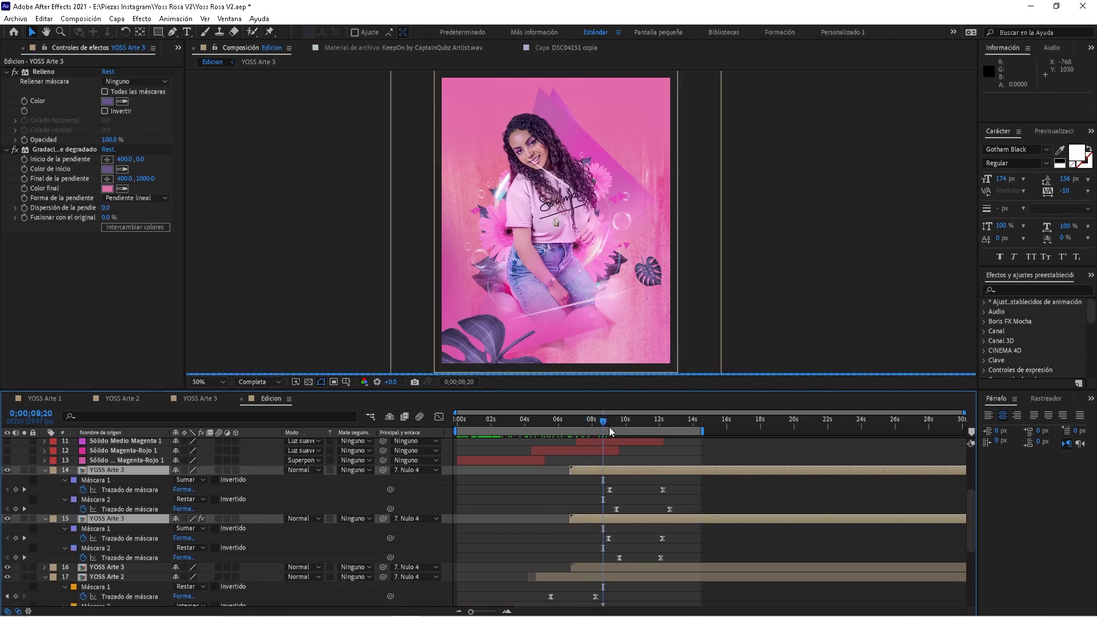
key(space)
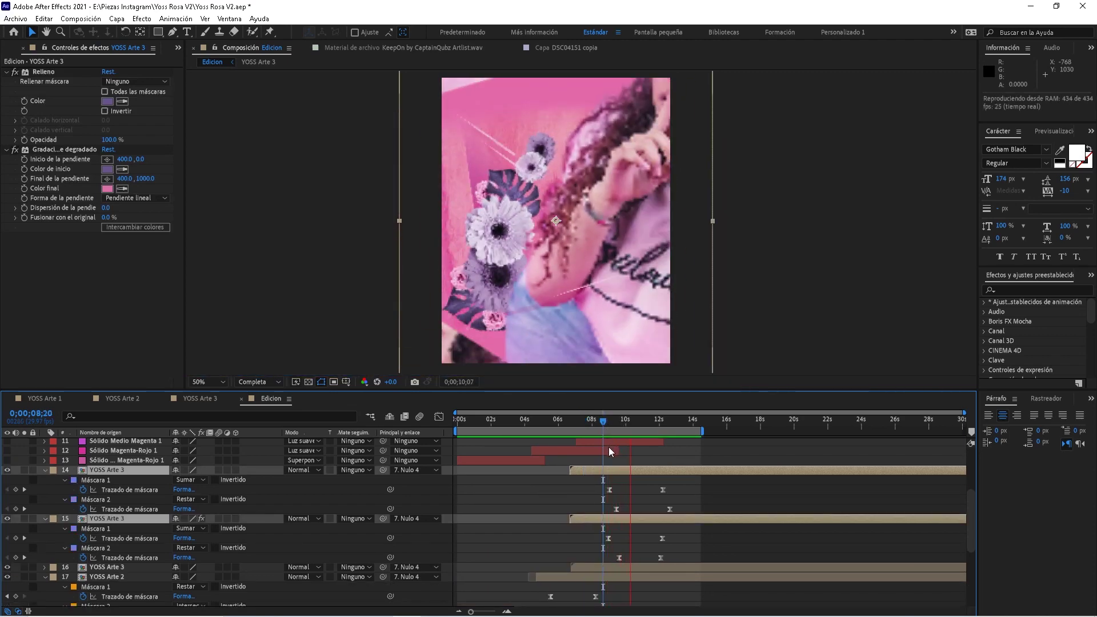
click(605, 421)
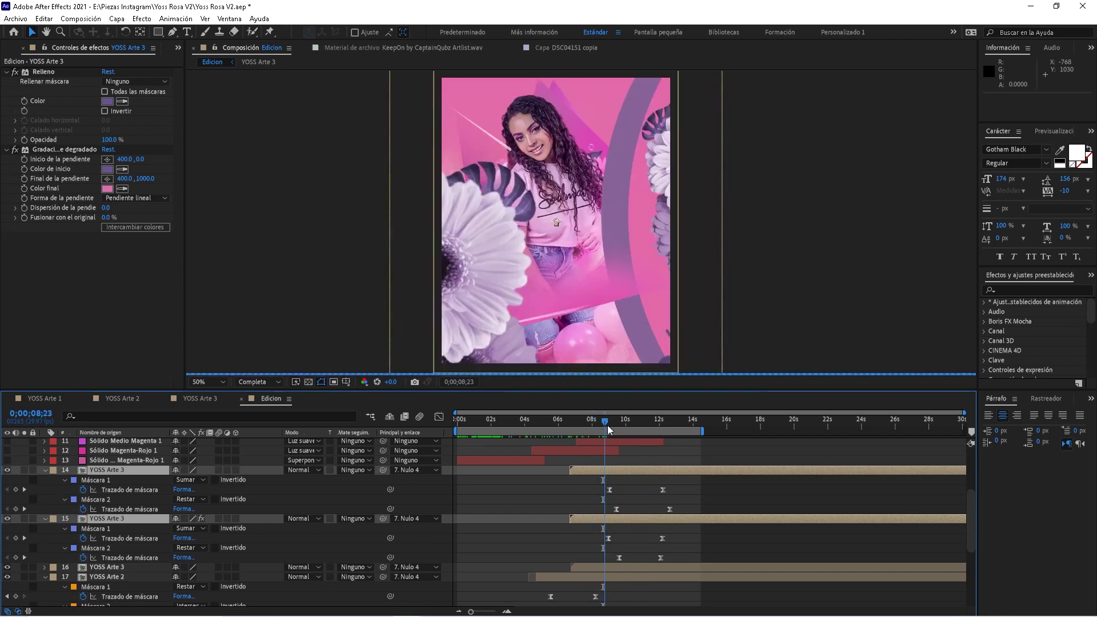
key(space)
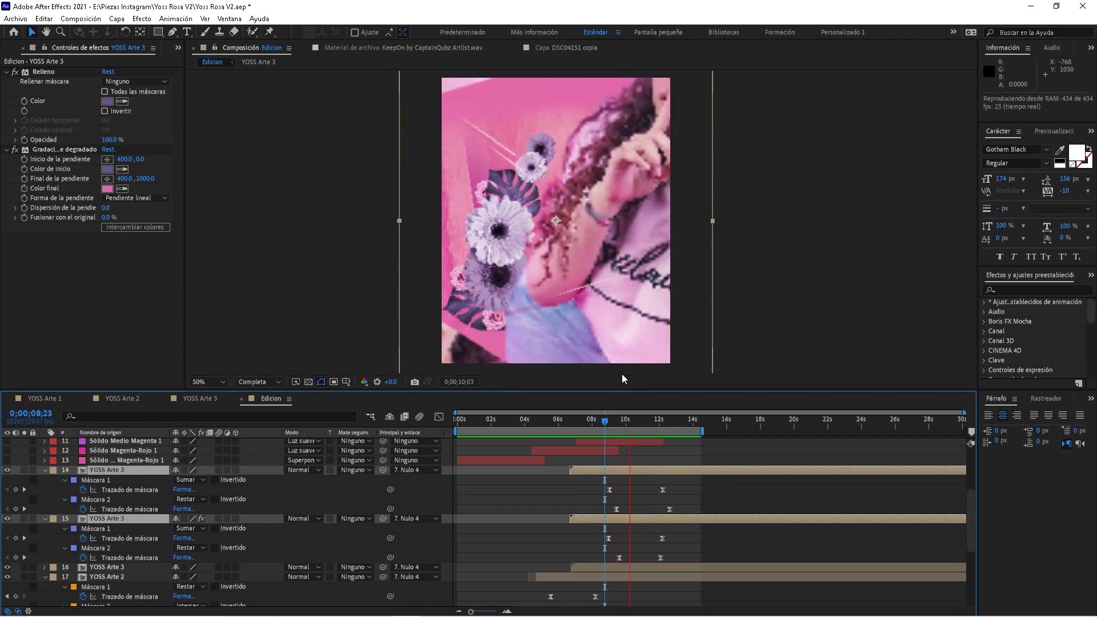
- Preview the triangular mask transition from 0;00;09;22, and inspect its frames at 0;00;10;14, 0;00;09;12 and 0;00;09;27
click(621, 420)
key(space)
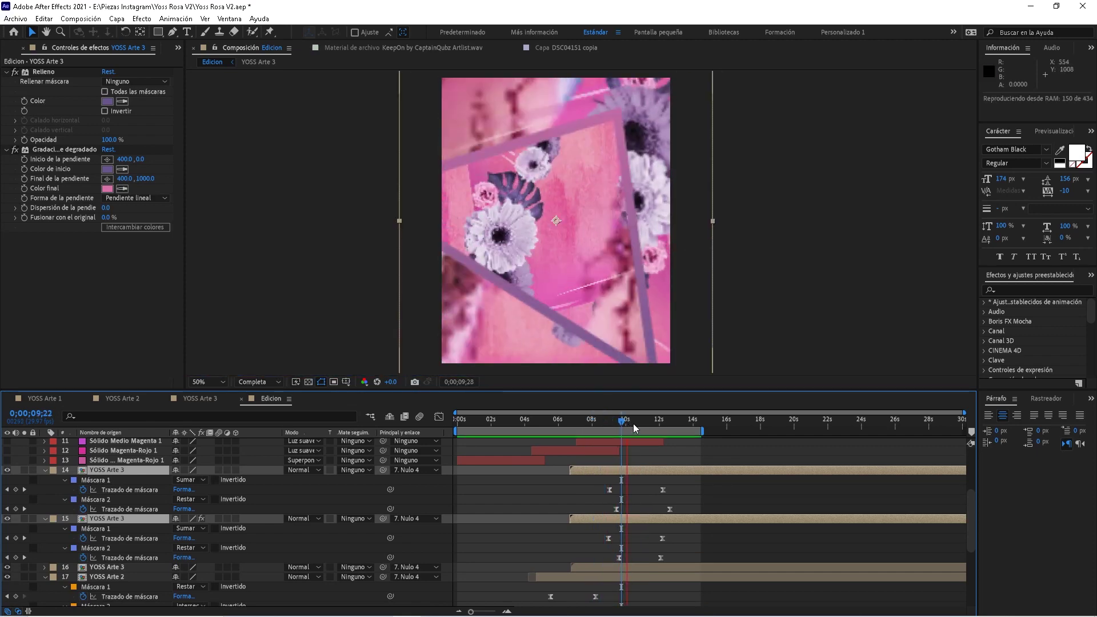
click(614, 421)
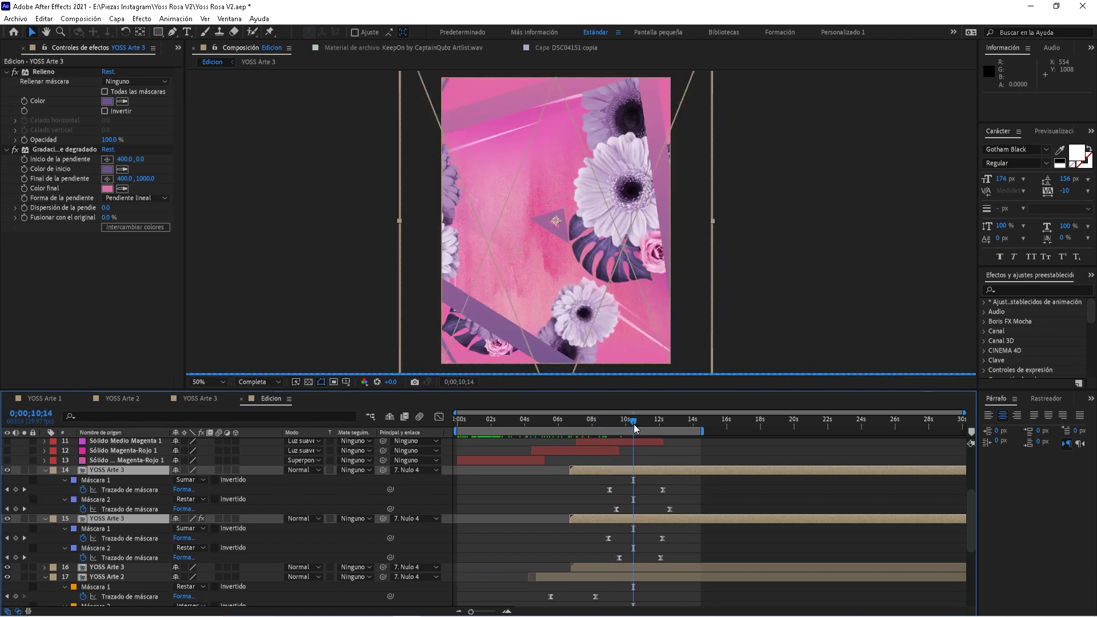
click(615, 422)
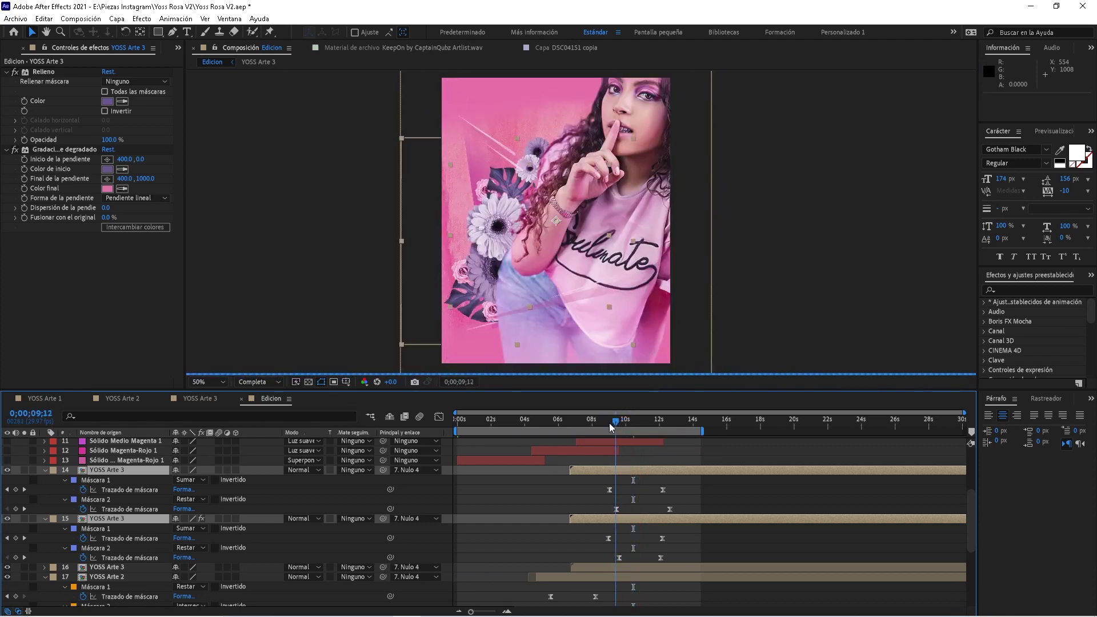
click(625, 423)
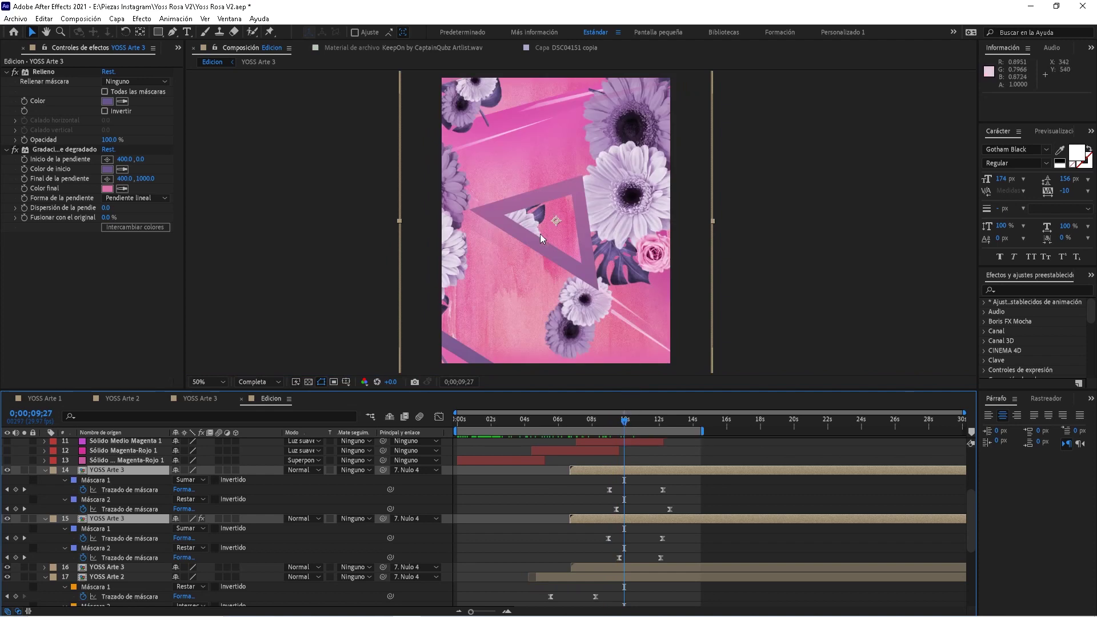
- Preview Edicion from 0;00;08;29 and from the start, and inspect the frames at 0;00;10;10 and 0;00;11;01
click(610, 423)
key(space)
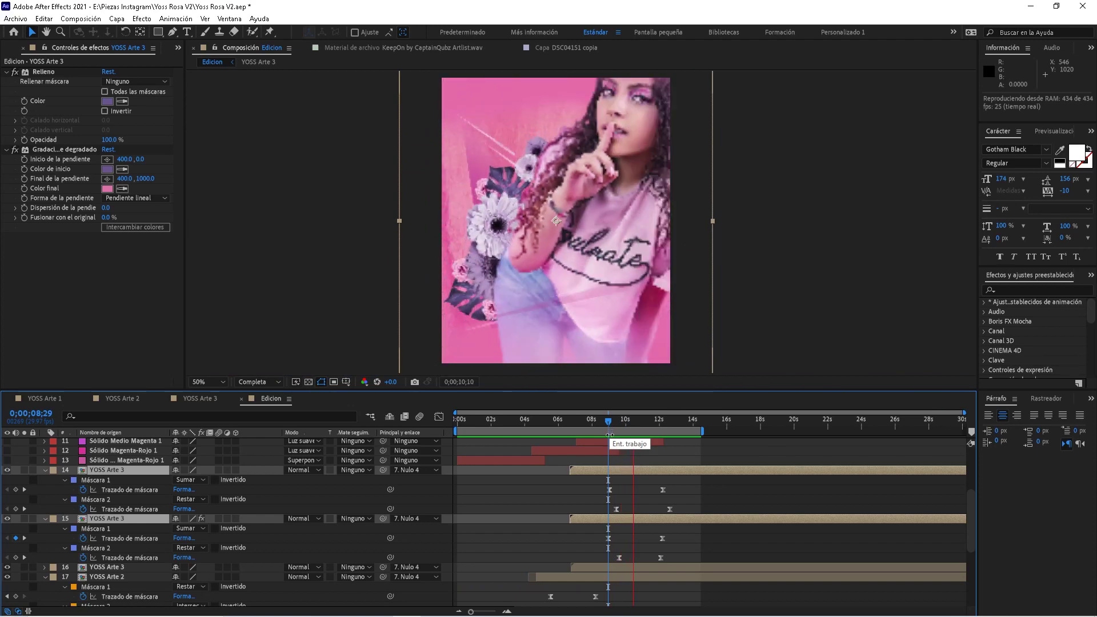
drag(651, 423, 629, 433)
key(space)
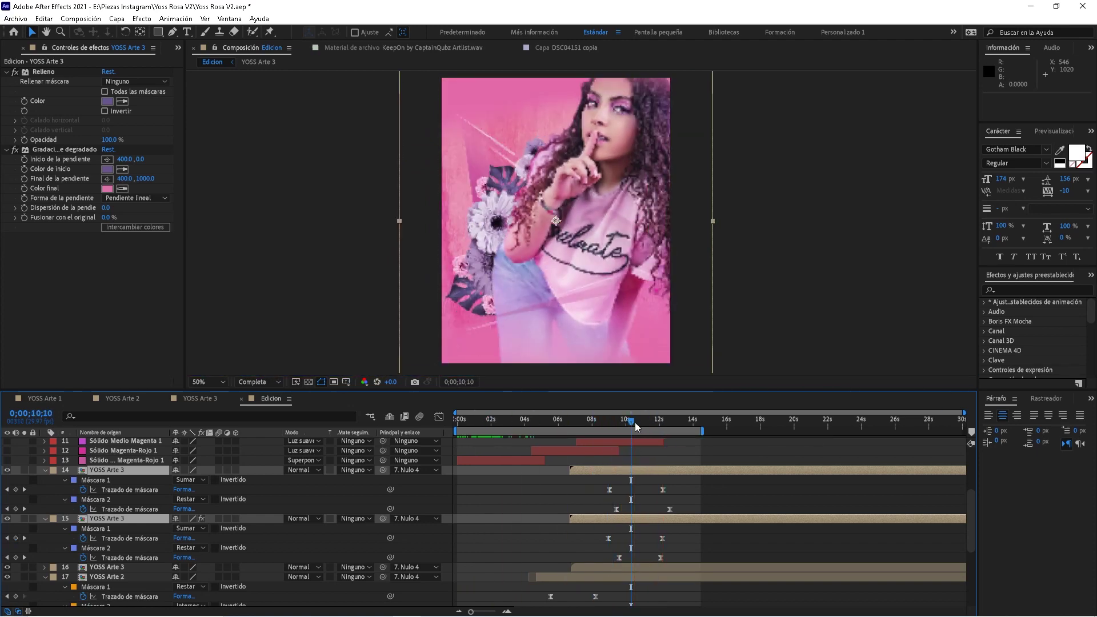
key(Home)
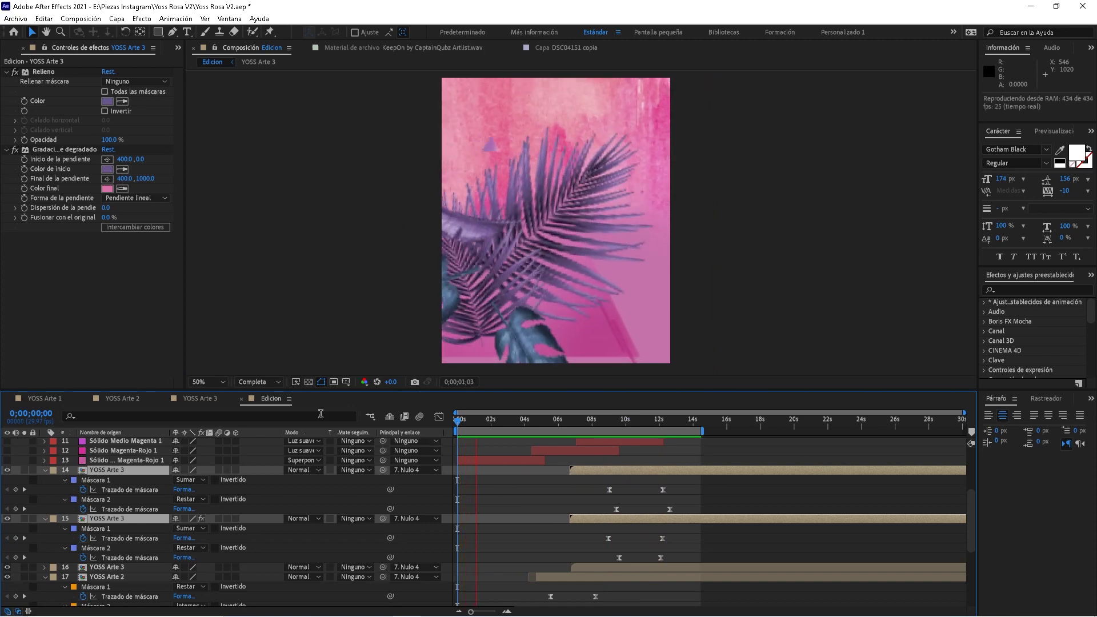
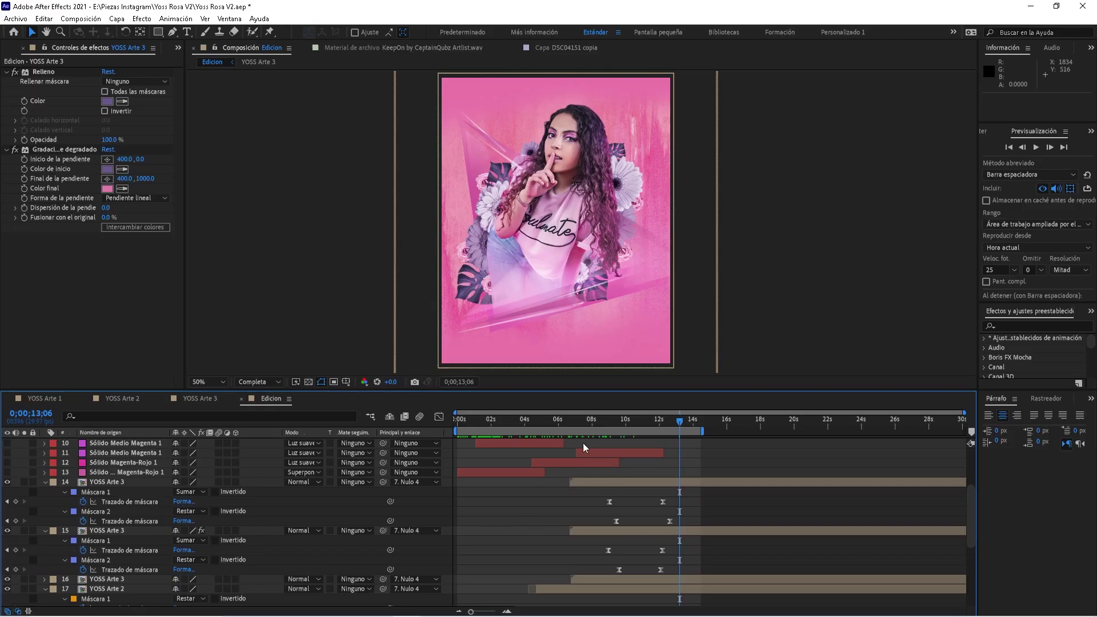
drag(613, 420, 642, 423)
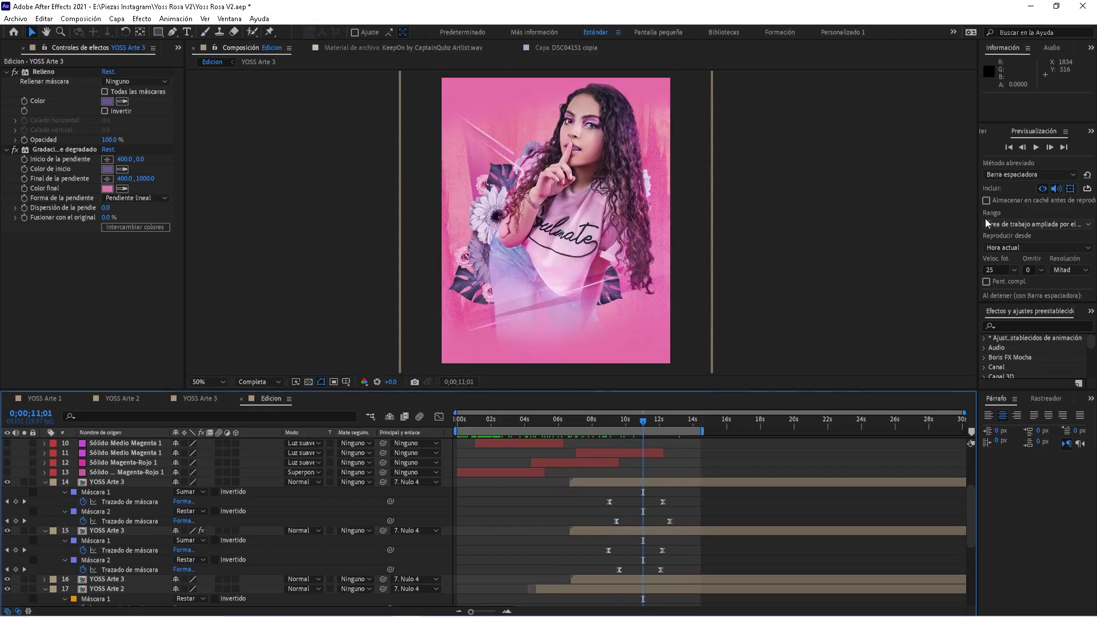
- Choose Mitad as the preview resolution and preview Edicion from 0;00;07;15
click(1066, 269)
click(1053, 308)
click(584, 422)
key(space)
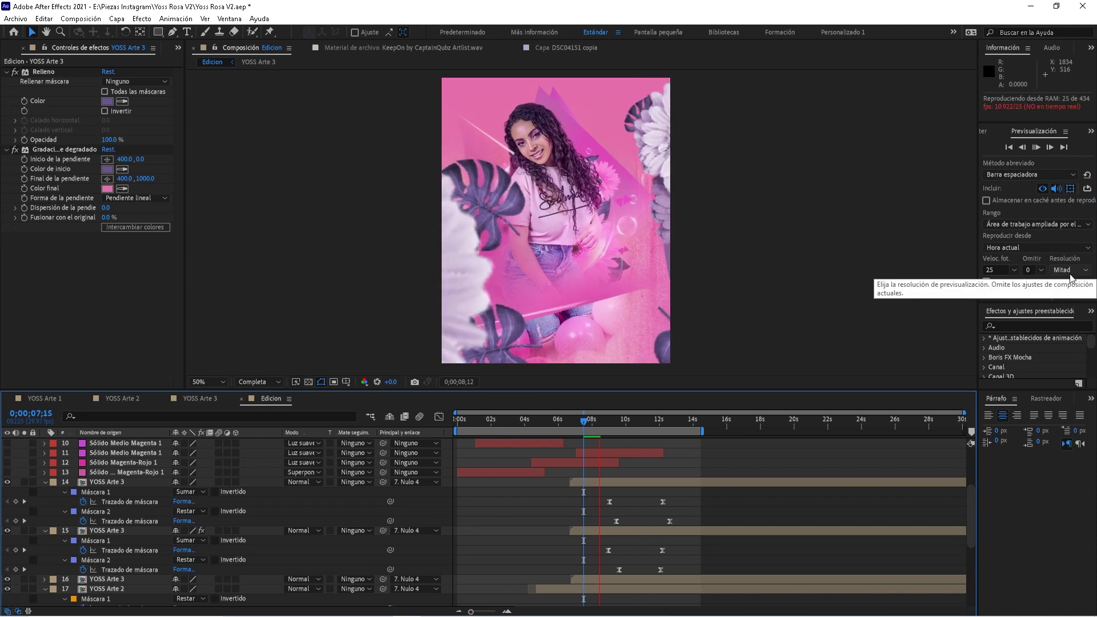
- Set the preview frame rate to 29.97 and preview Edicion from the start
click(625, 423)
click(1015, 270)
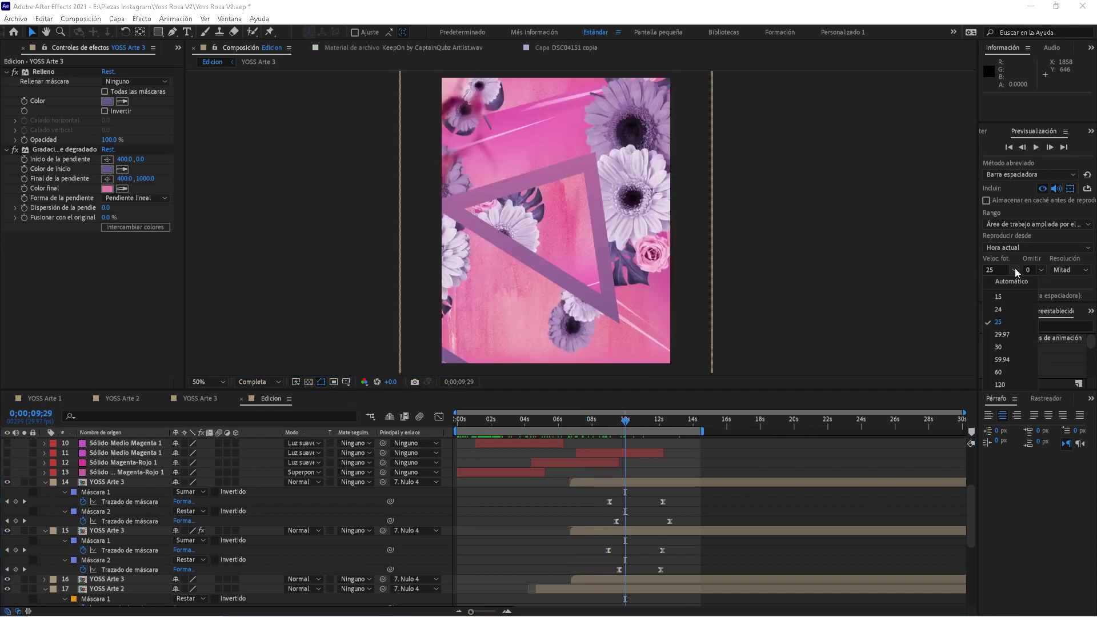
click(1016, 335)
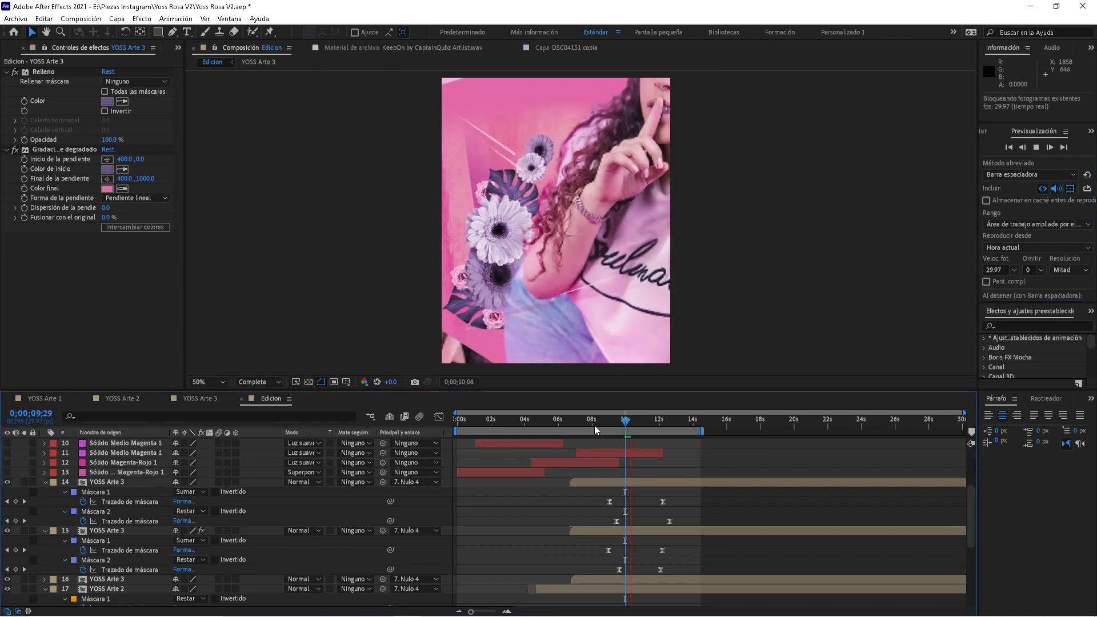
key(Home)
key(space)
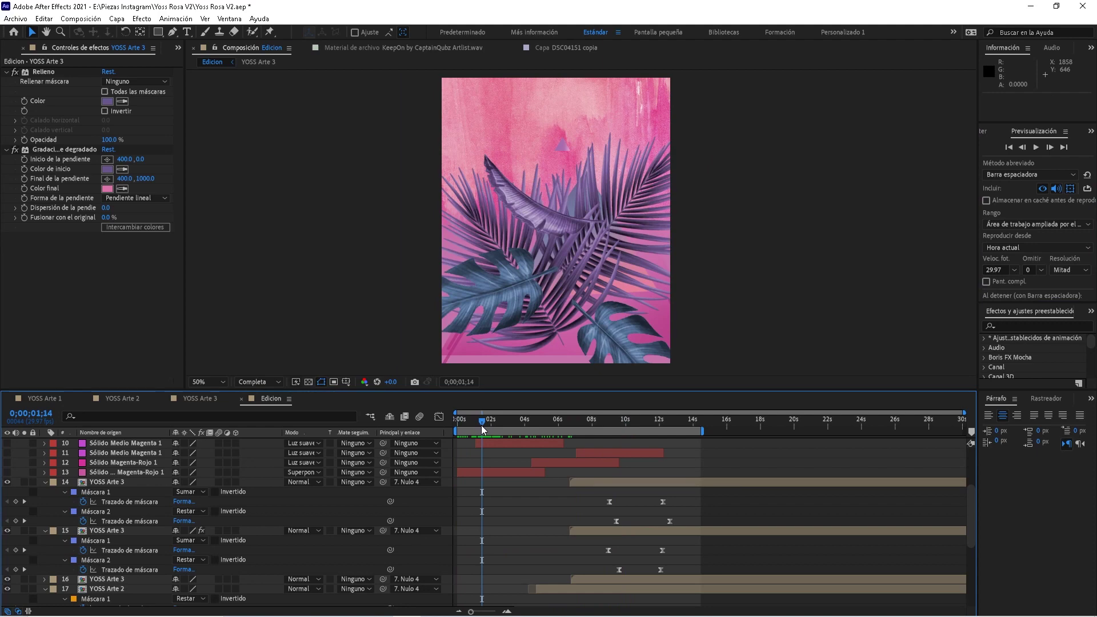
key(ctrl+k)
click(569, 443)
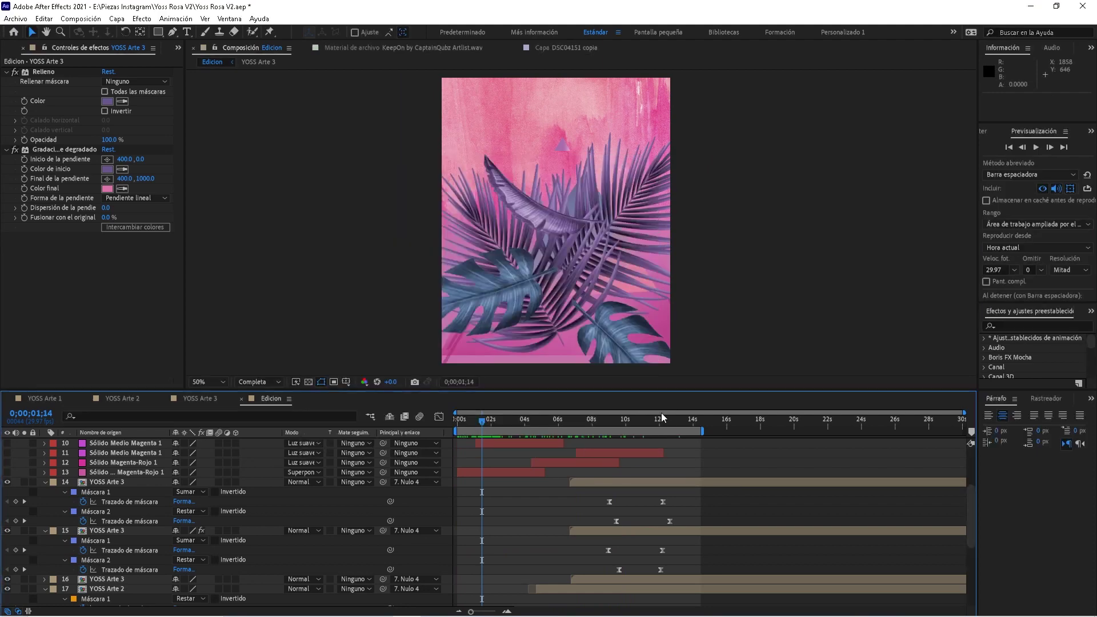
- Inspect Edicion at 0;00;12;00 and select the Nulo 4 layer that carries the Escala keyframes
drag(640, 416, 659, 423)
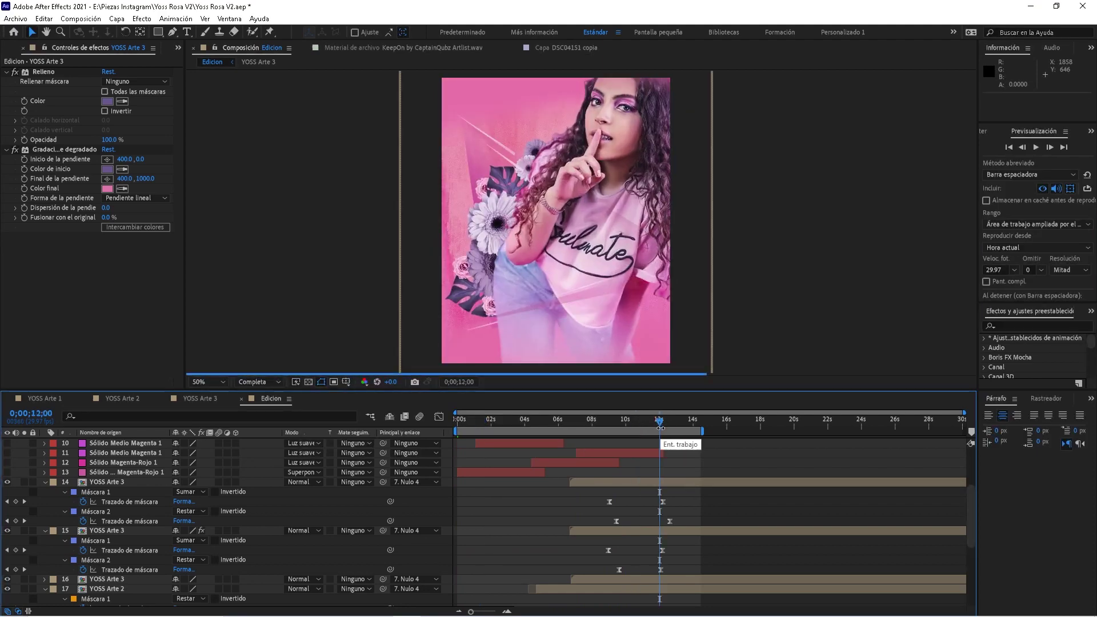
drag(971, 501, 971, 464)
click(98, 501)
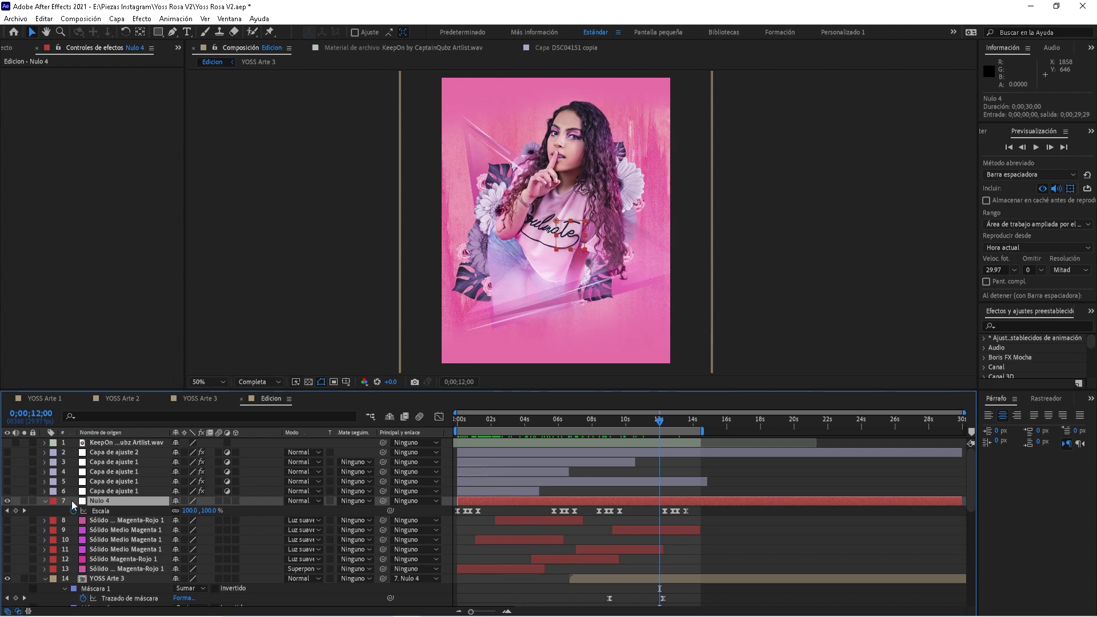
- Review the YOSS Arte layers parented to Nulo 4, and preview Edicion from 0;00;00;00 with the null selected
key(Home)
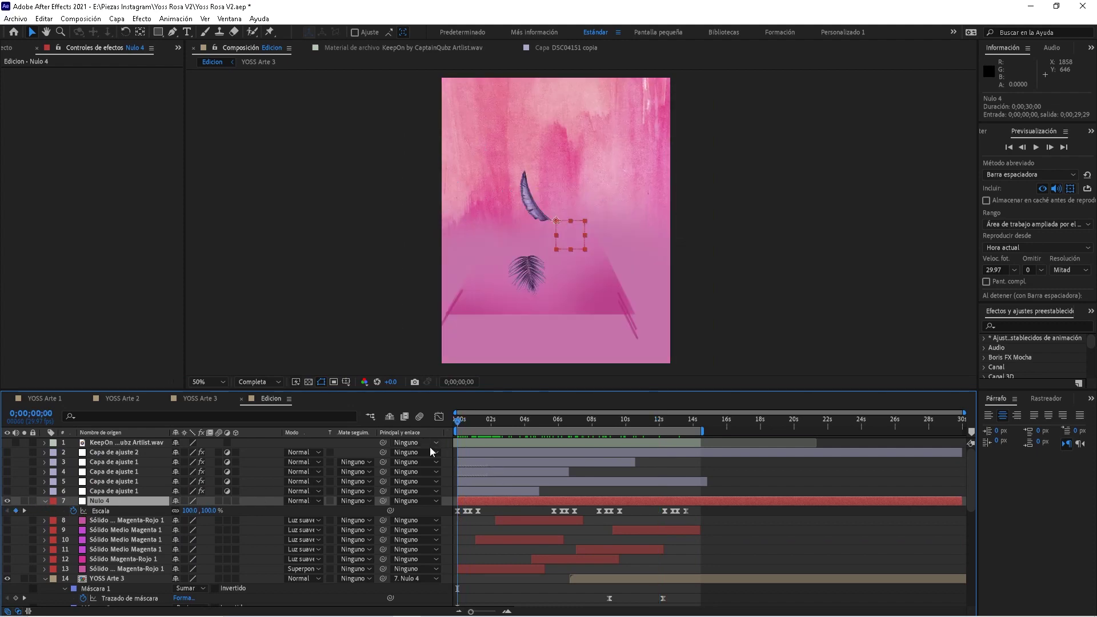
drag(972, 499, 970, 548)
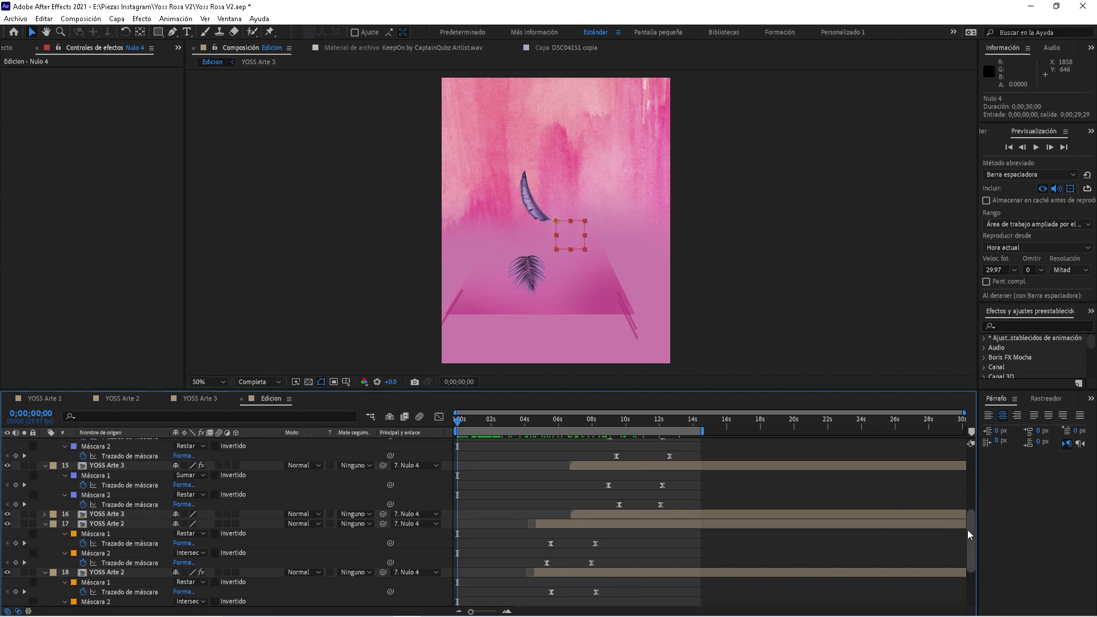
drag(968, 530, 973, 453)
key(space)
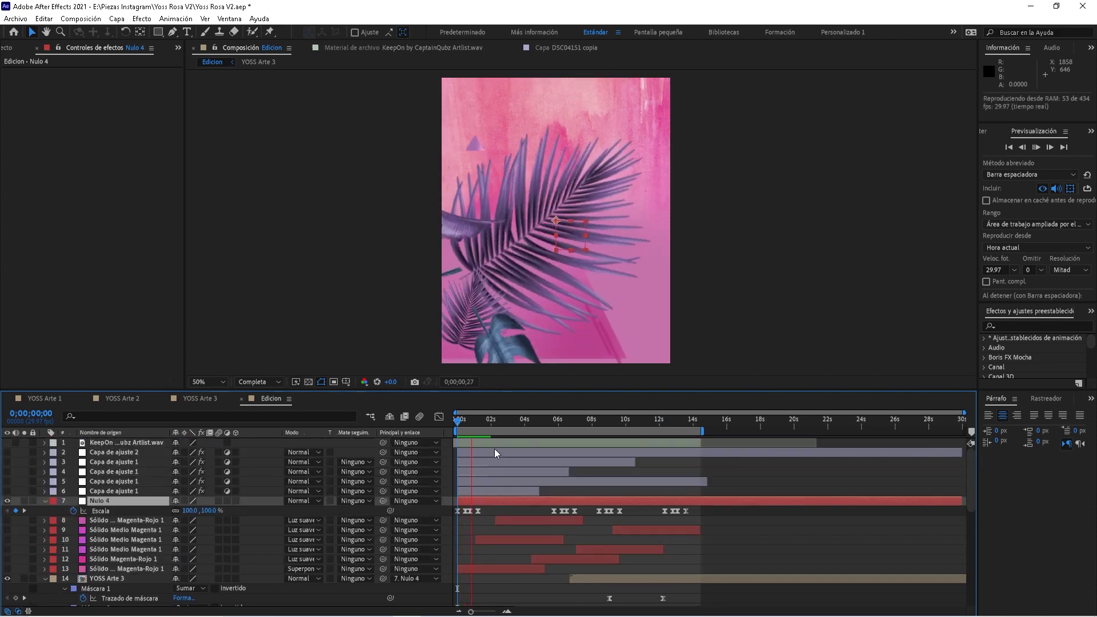
- Enlarge the timeline scale and examine Nulo 4's first Escala keyframes between 0;00;00;00 and 0;00;00;14
click(463, 424)
key(Page_Down)
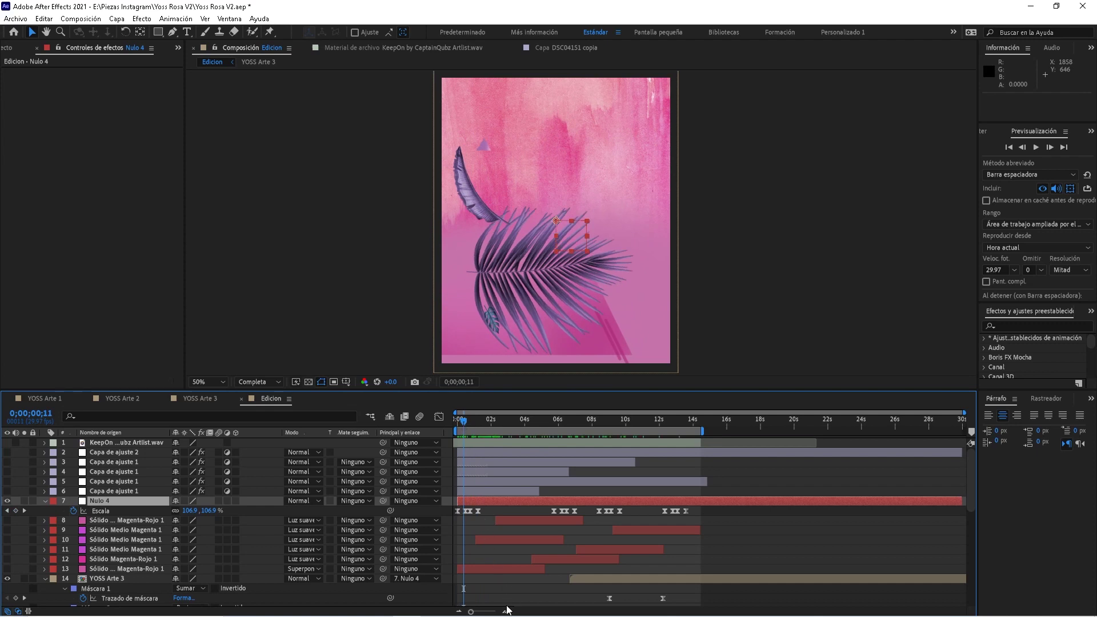
click(507, 610)
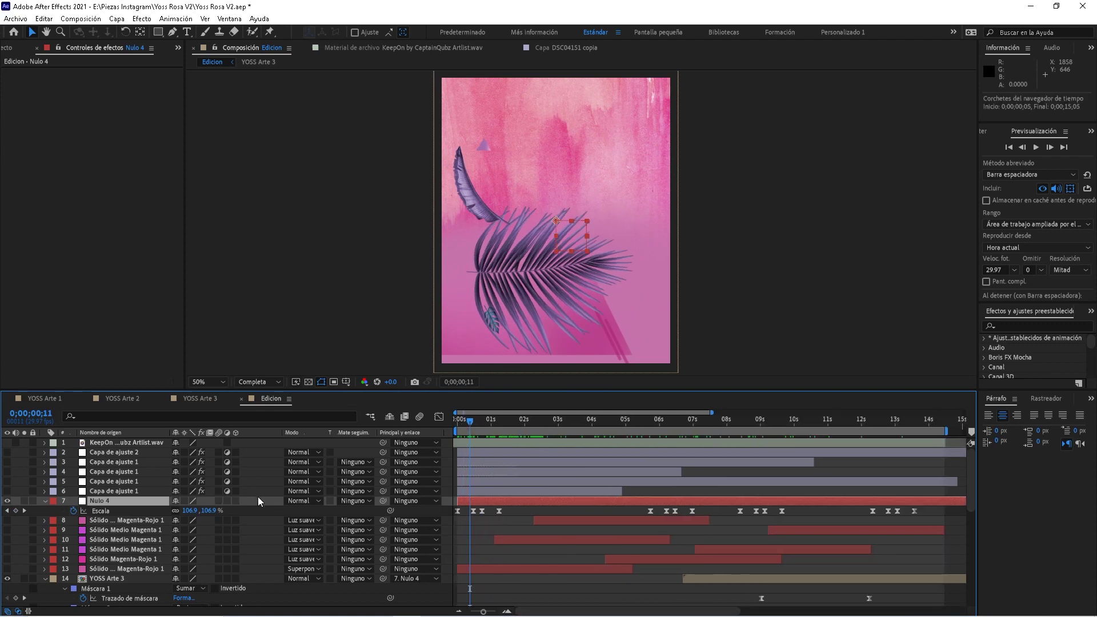
click(457, 423)
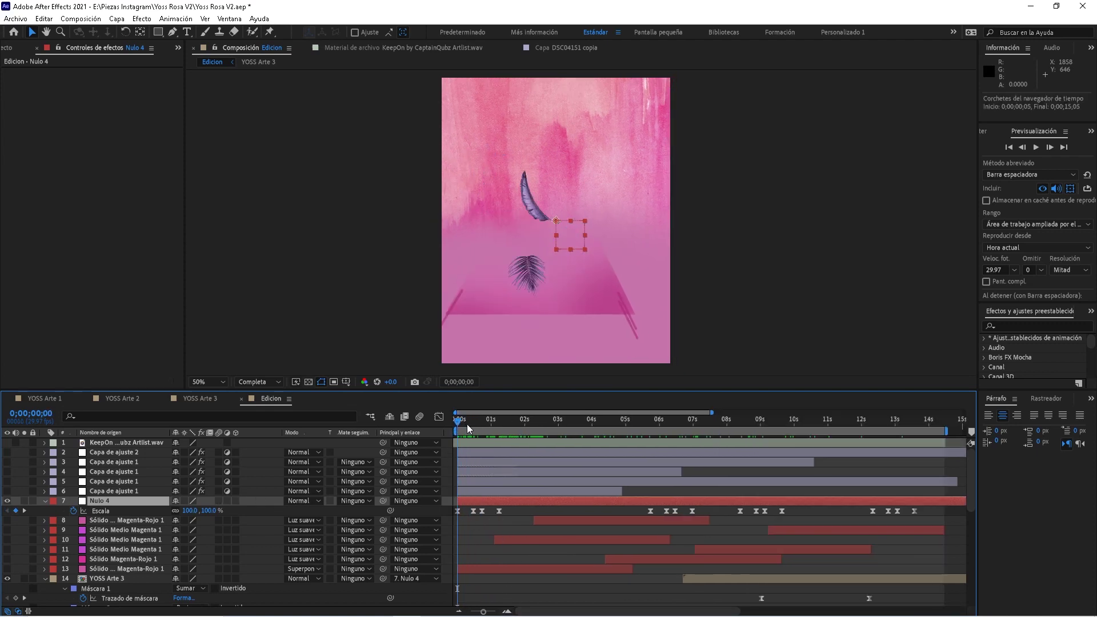
drag(467, 429, 473, 427)
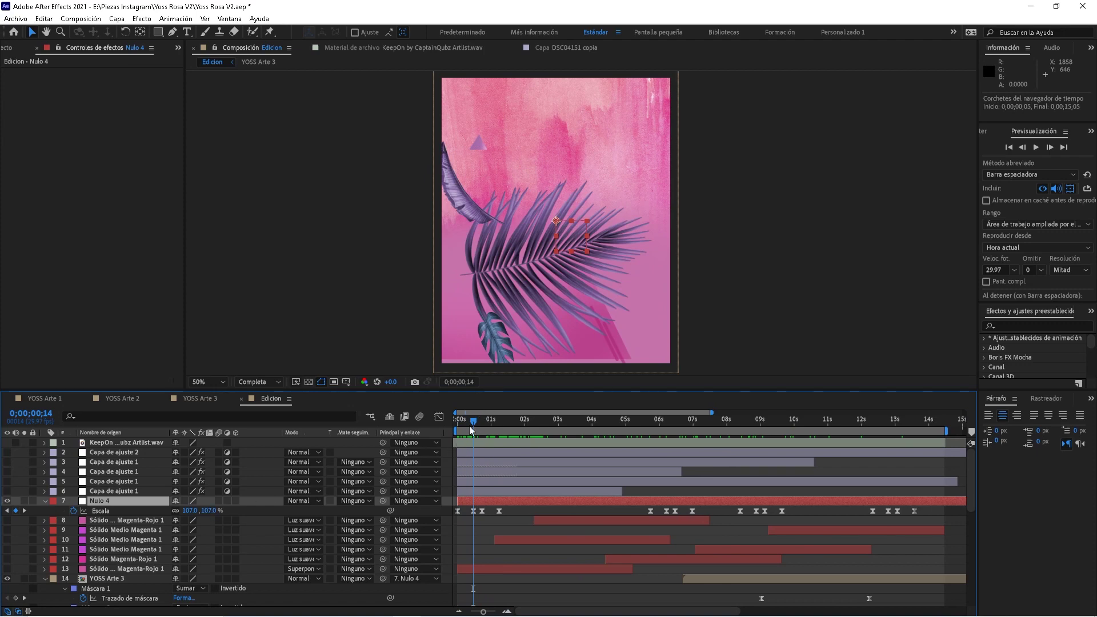
- Preview Nulo 4's scale animation in Edicion from 0;00;00;14, 0;00;00;05 and 0;00;05;17
key(space)
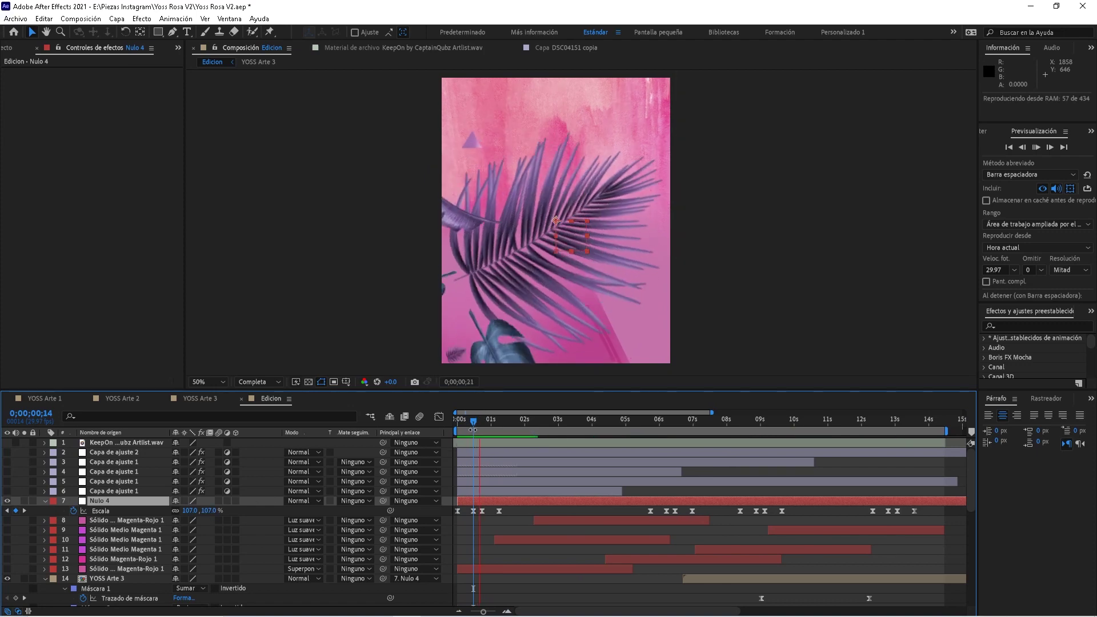
click(464, 428)
key(space)
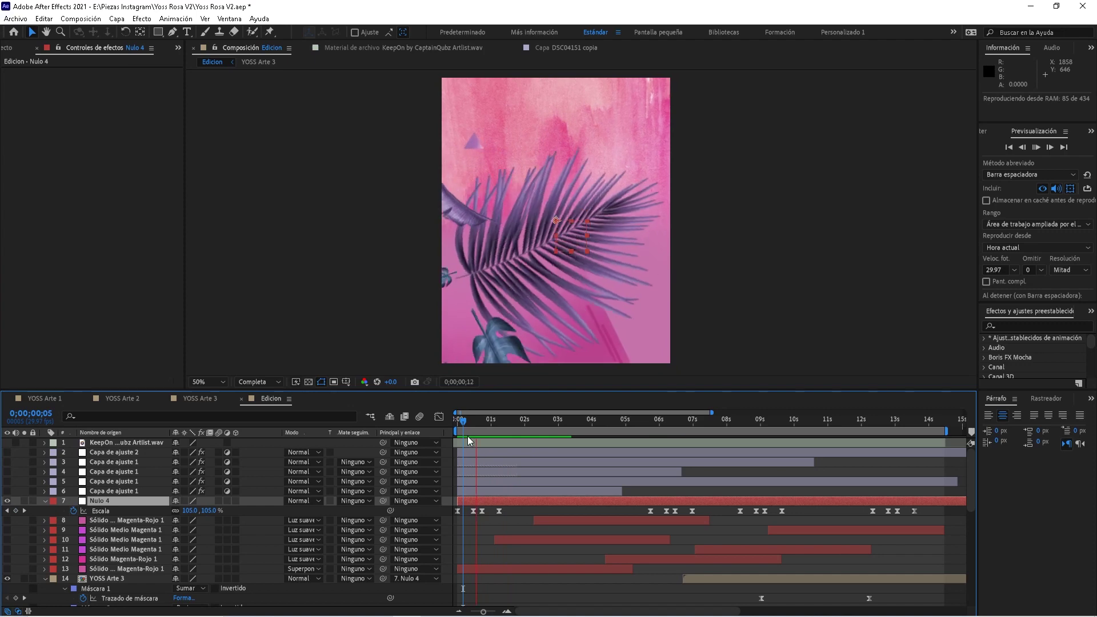
click(645, 420)
key(space)
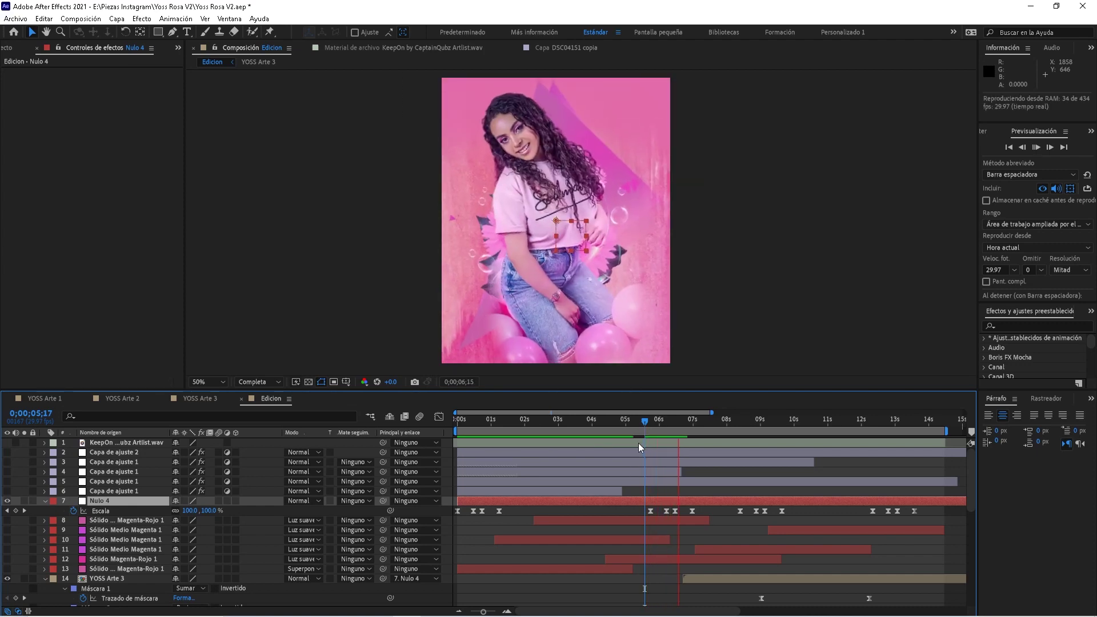
- Preview Nulo 4's last two groups of Escala keyframes from 0;00;08;10, 0;00;12;08 and 0;00;12;12, checking the frame at 0;00;13;03
key(space)
click(737, 423)
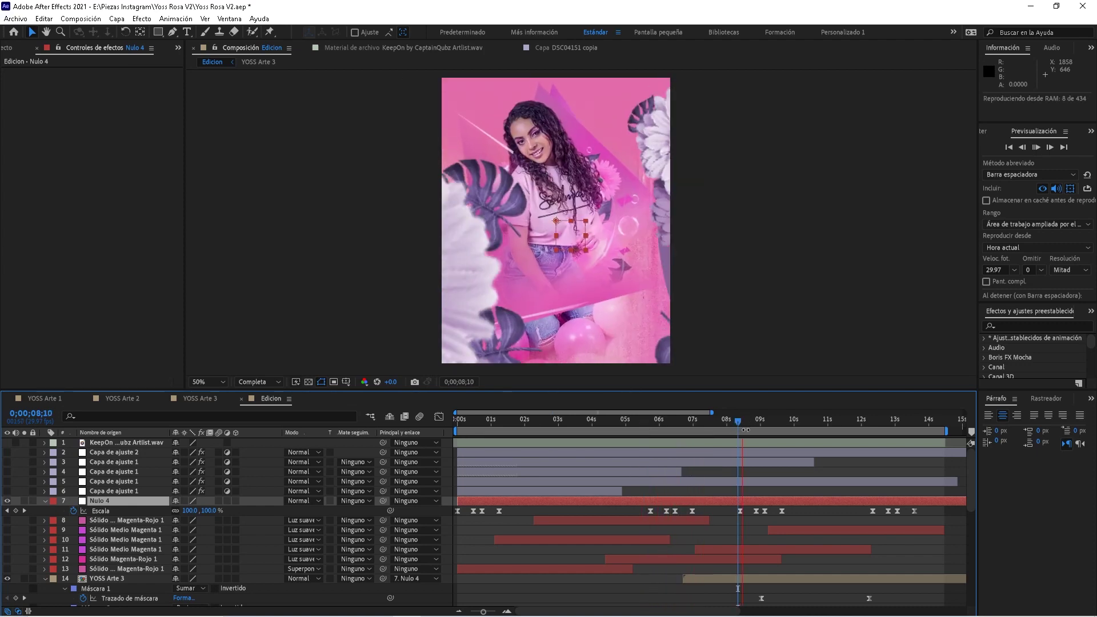
key(space)
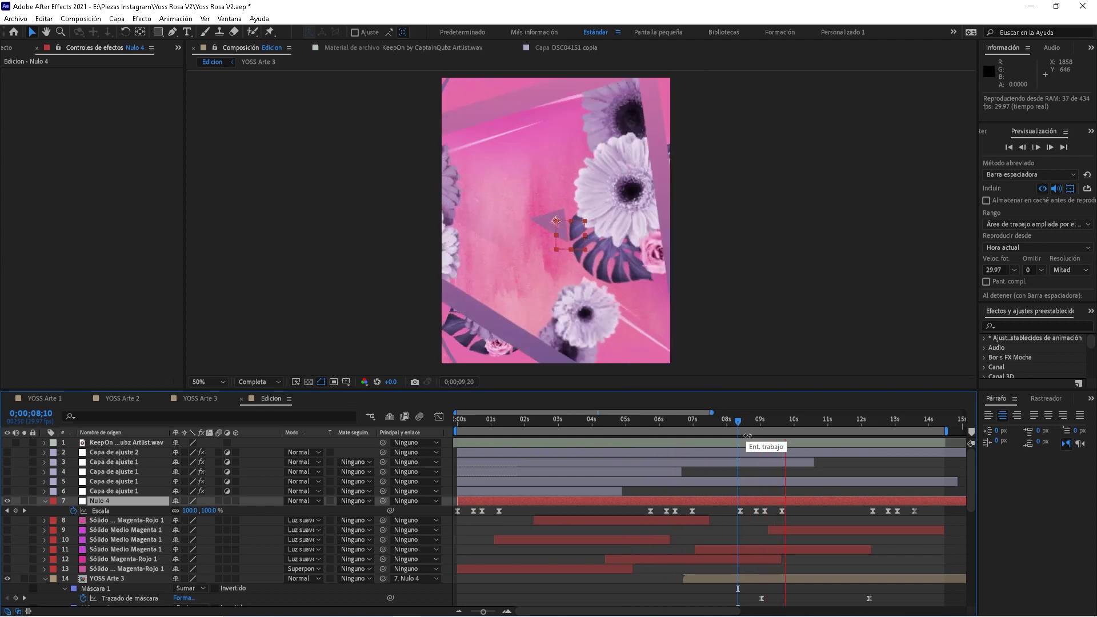
click(870, 423)
key(space)
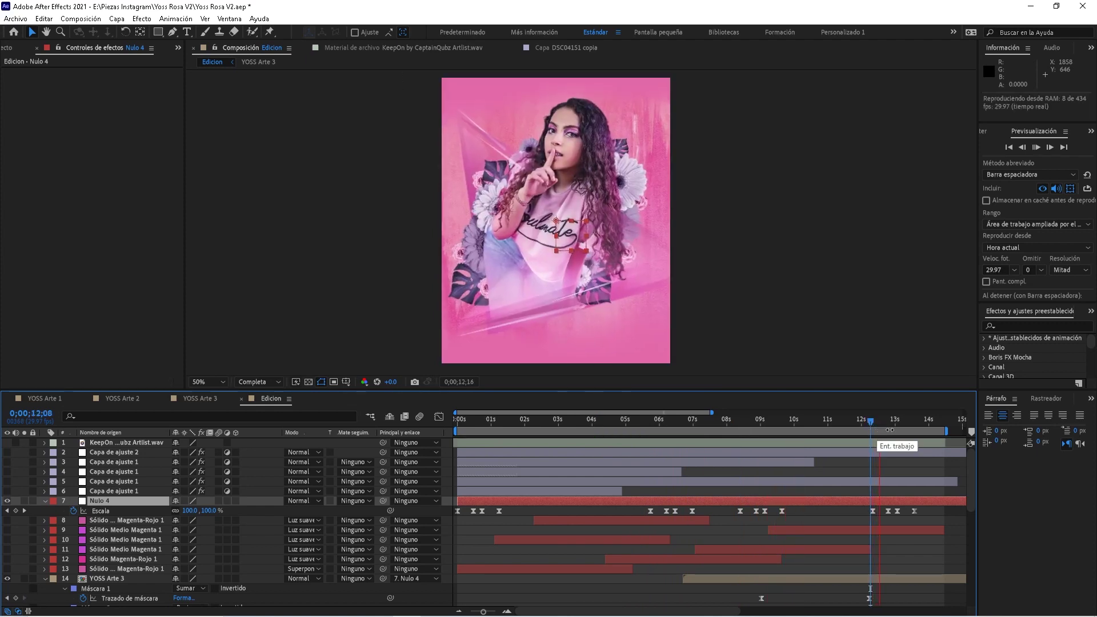
click(899, 421)
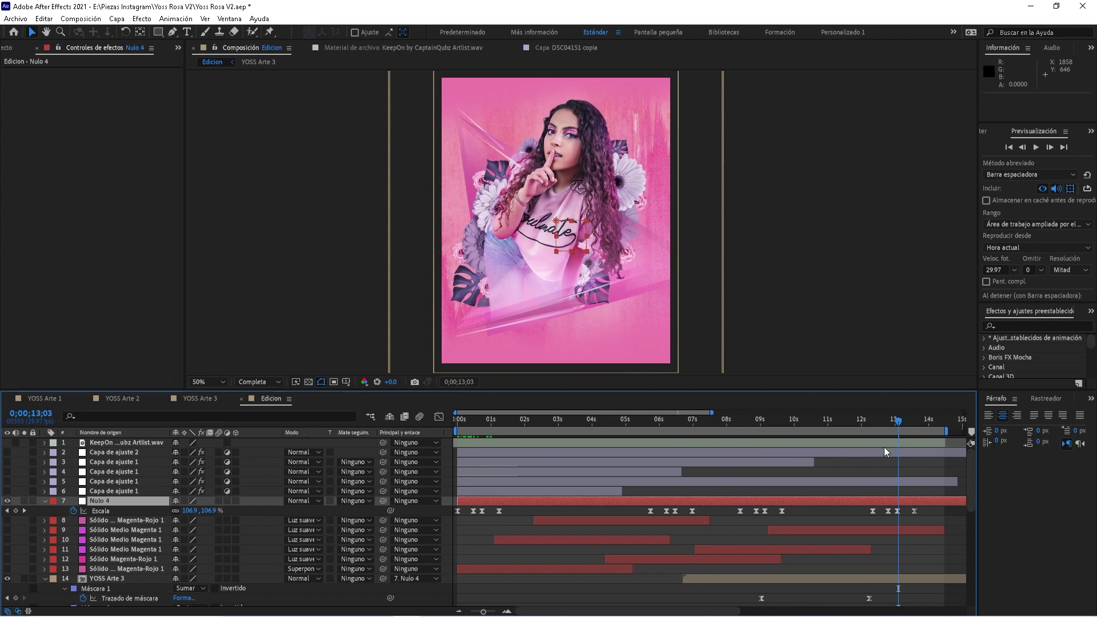
click(875, 423)
key(space)
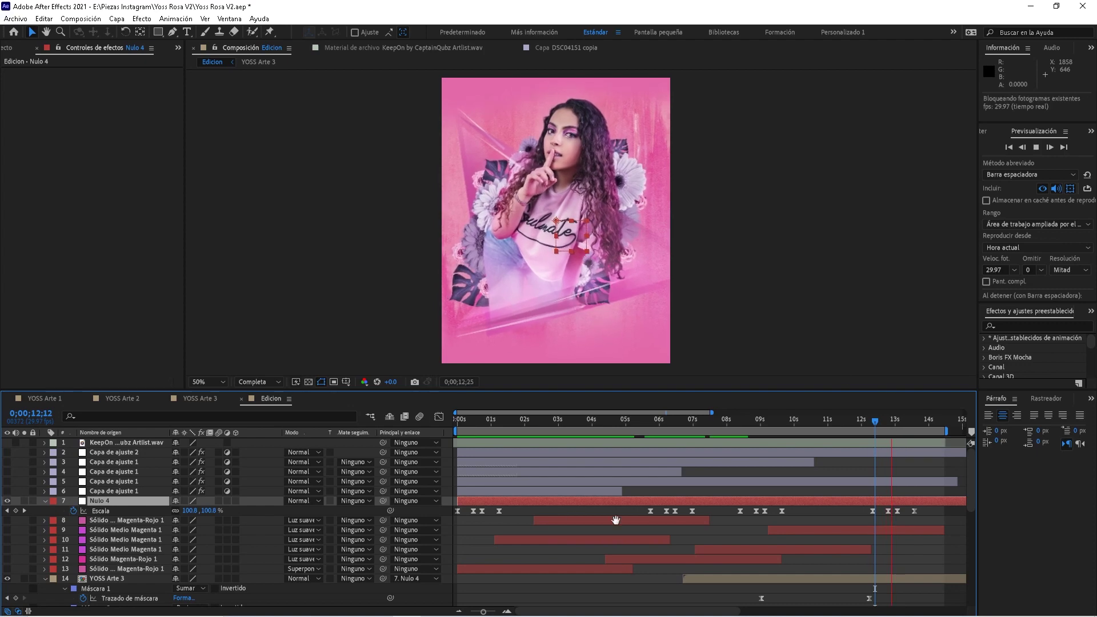
- Replay the two triangle transitions with the null's scaling from 0;00;05;24, 0;00;08;13 and 0;00;08;23
click(653, 426)
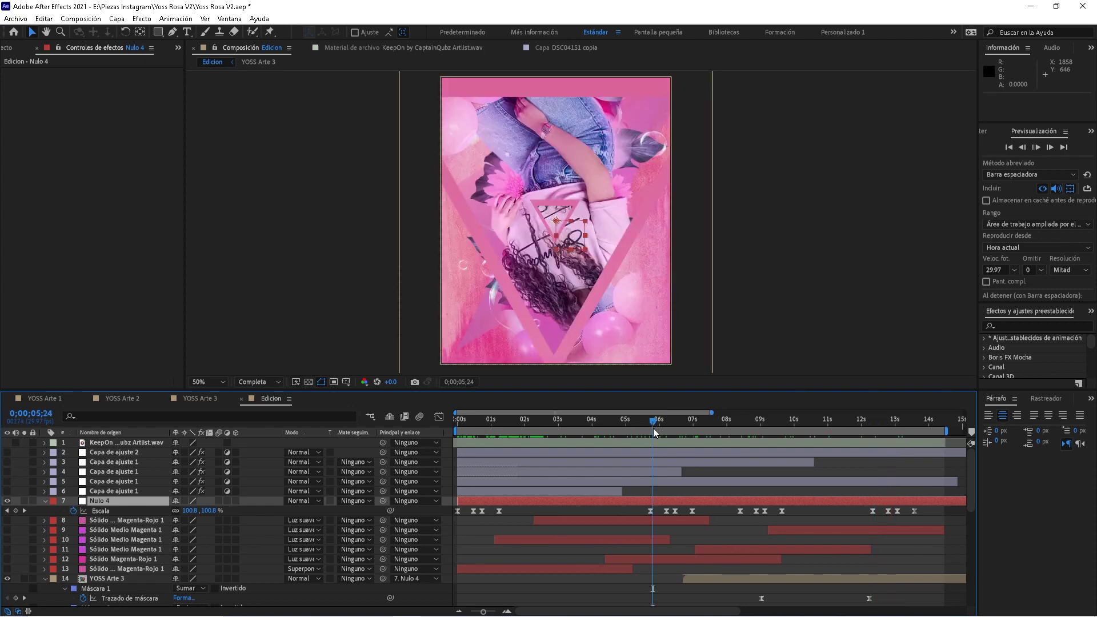
key(space)
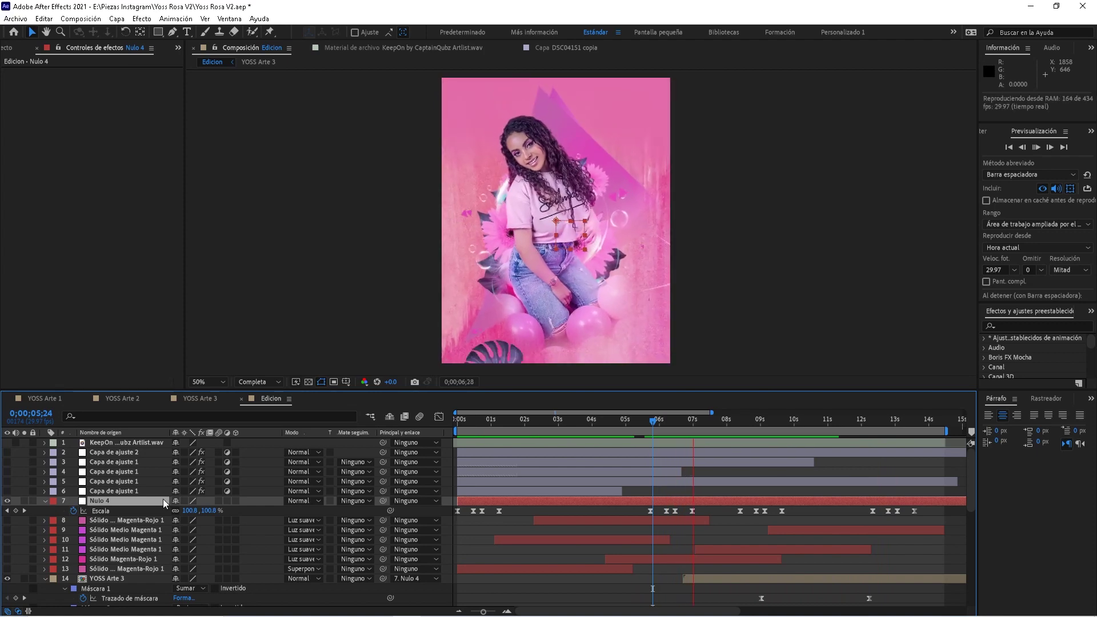
click(742, 425)
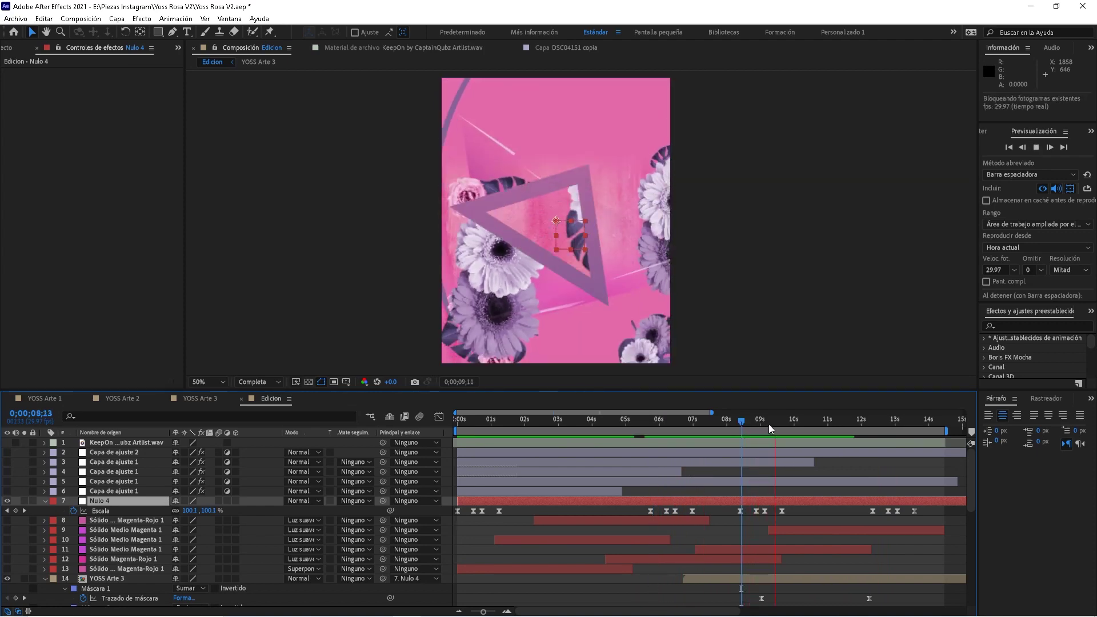
key(space)
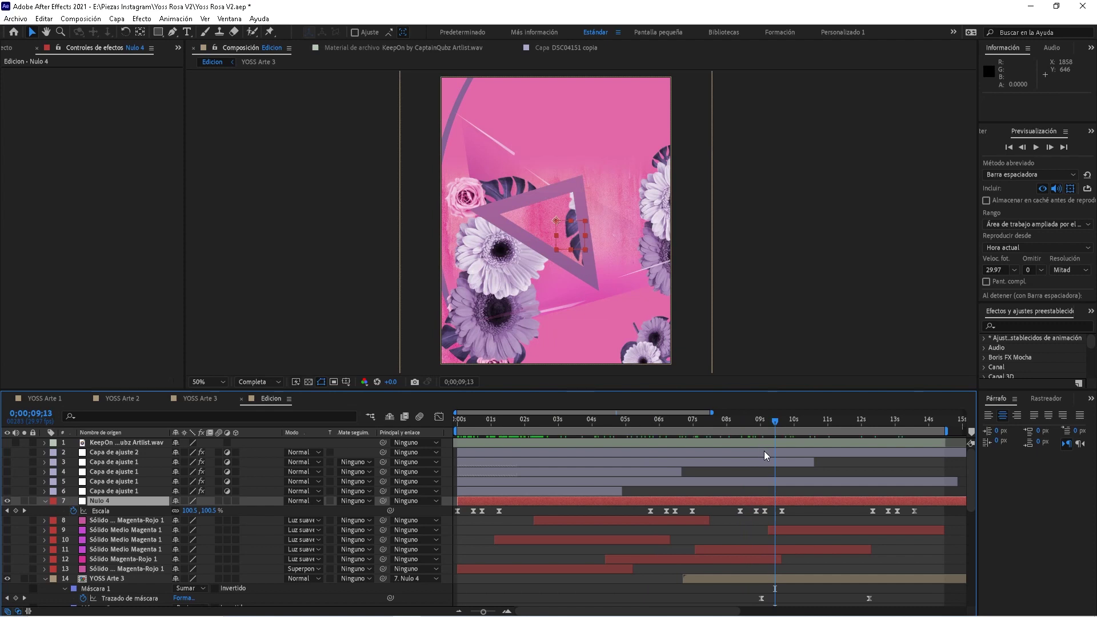
click(753, 422)
key(space)
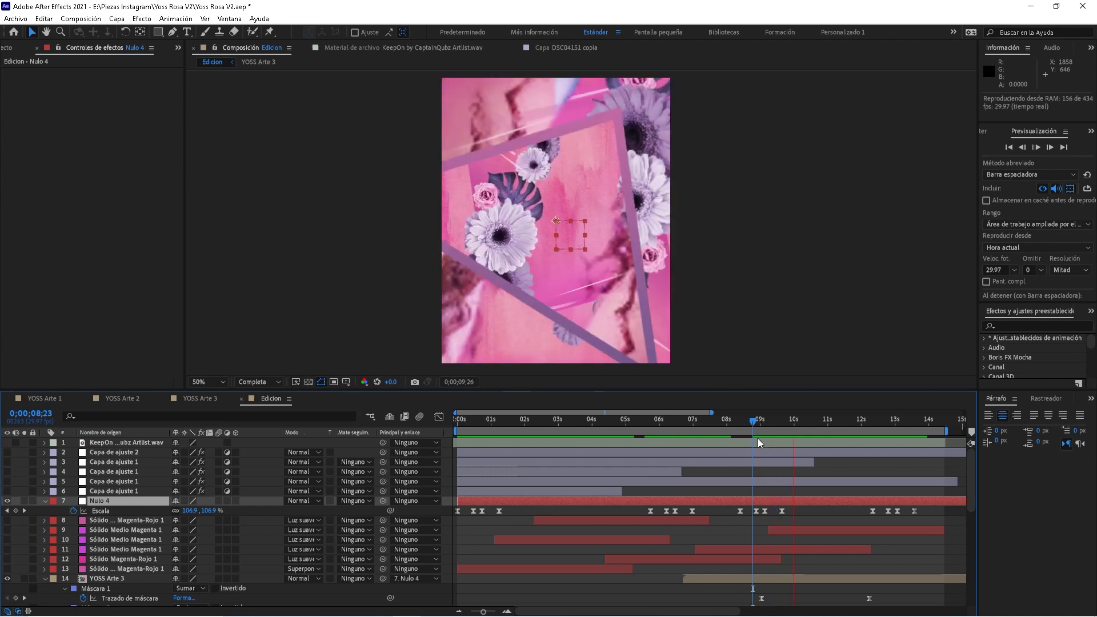
key(space)
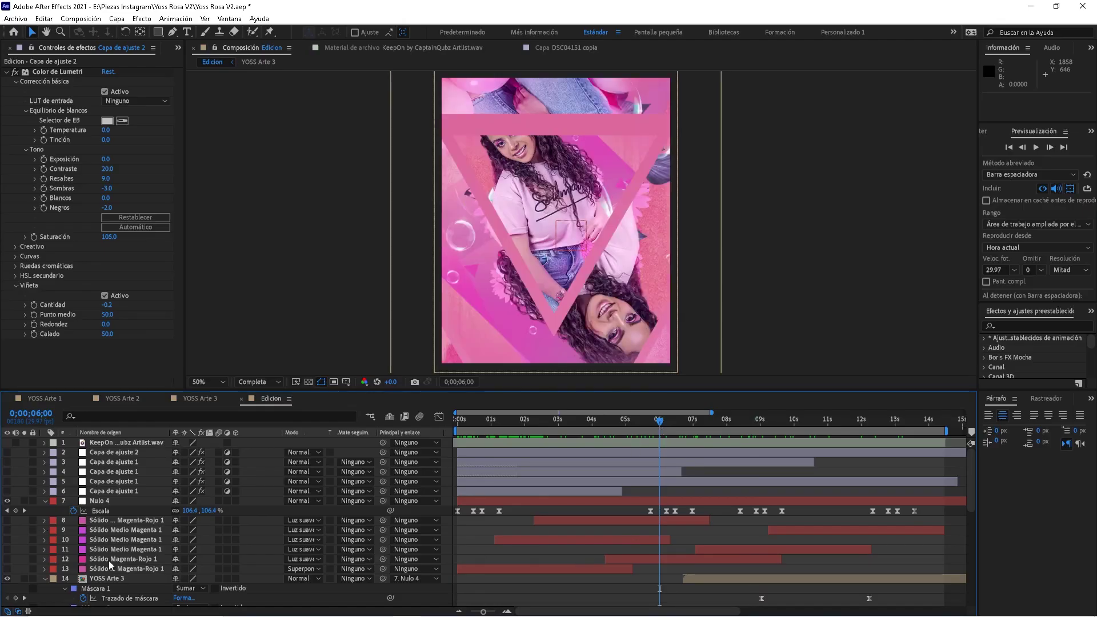
- Turn on visibility for the six magenta solid layers 8 to 13 and solo them
click(106, 568)
shift+click(95, 521)
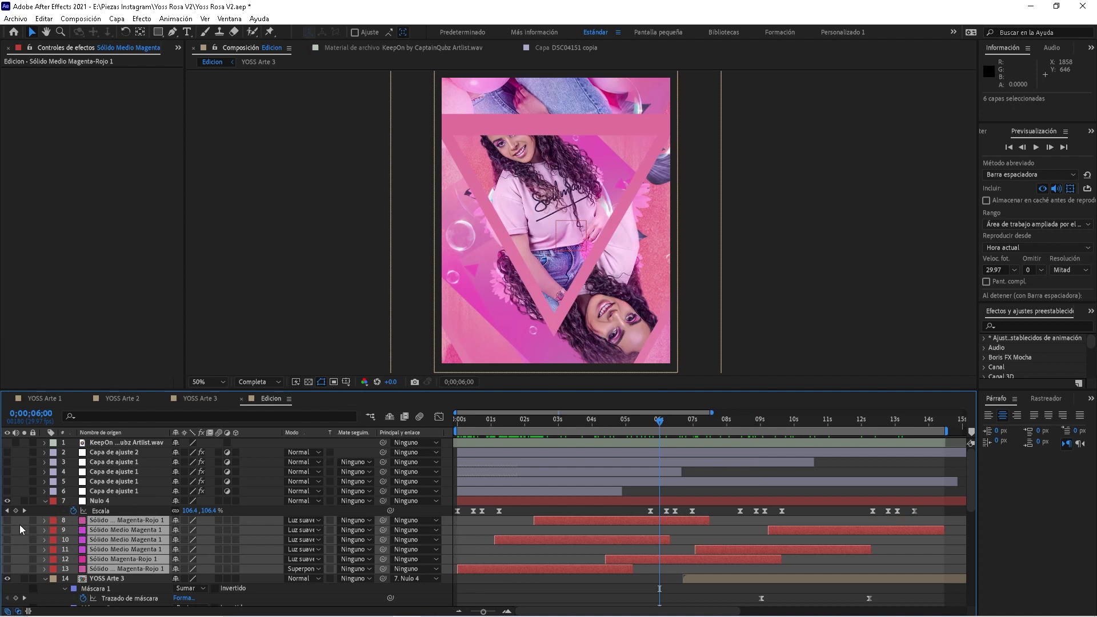
click(8, 521)
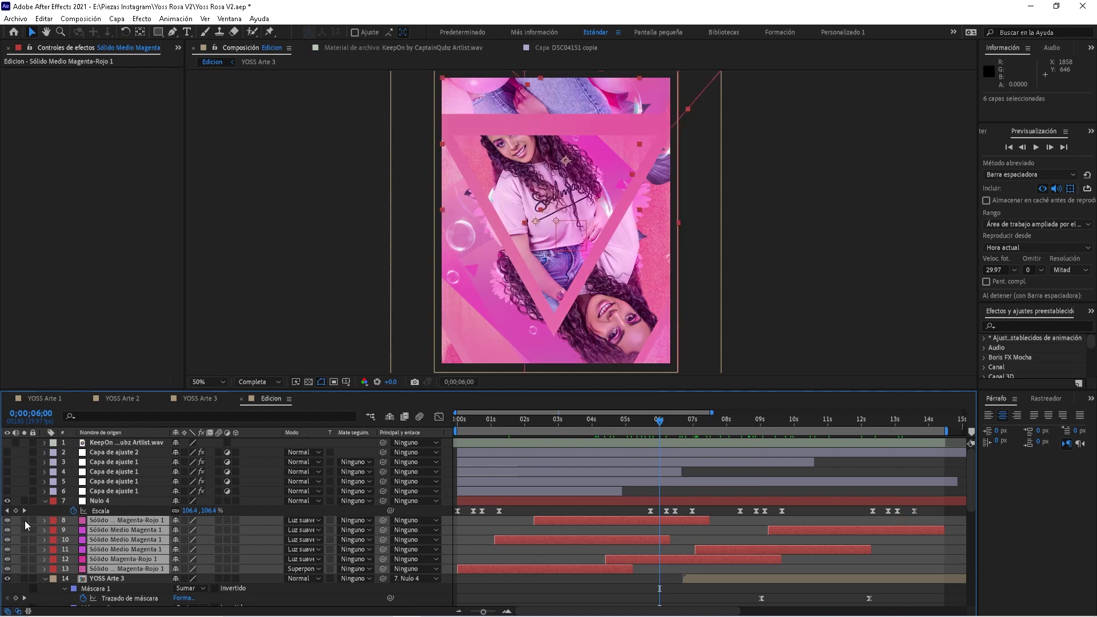
click(25, 520)
- Preview the soloed magenta solids from 0;00;01;10, inspect them at 0;00;08;17 and clear the layer selection
drag(661, 422, 503, 423)
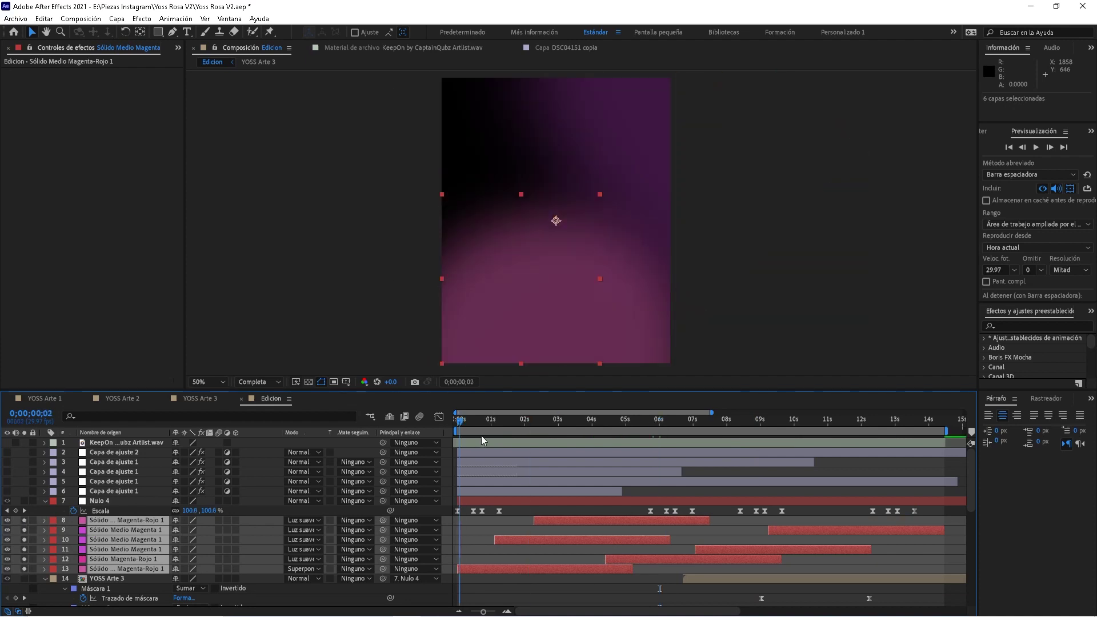
key(space)
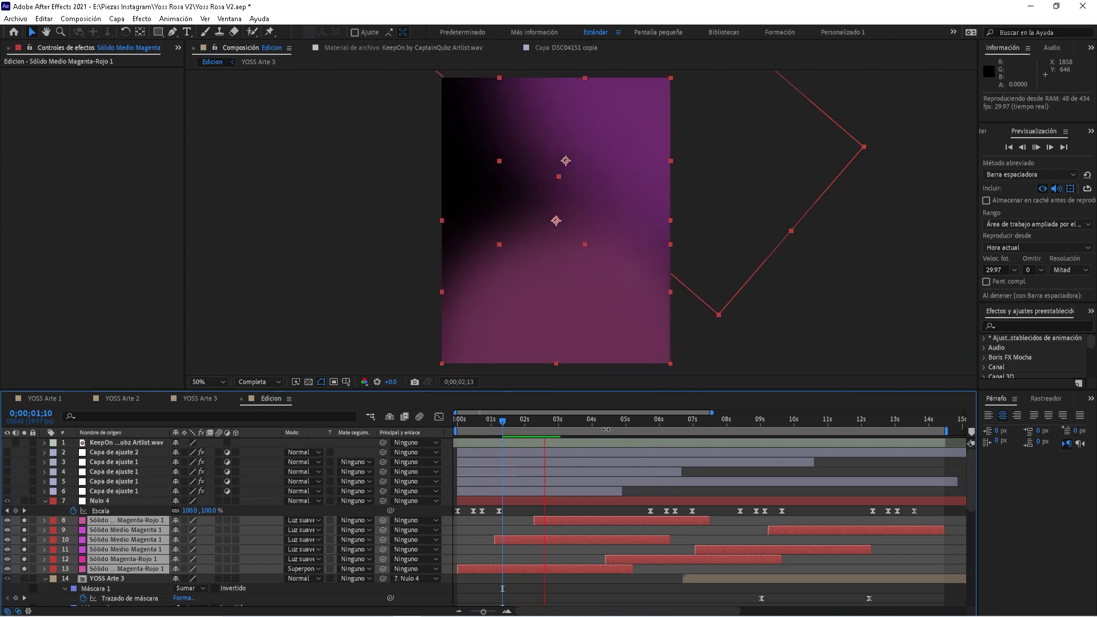
drag(602, 423, 745, 423)
click(607, 568)
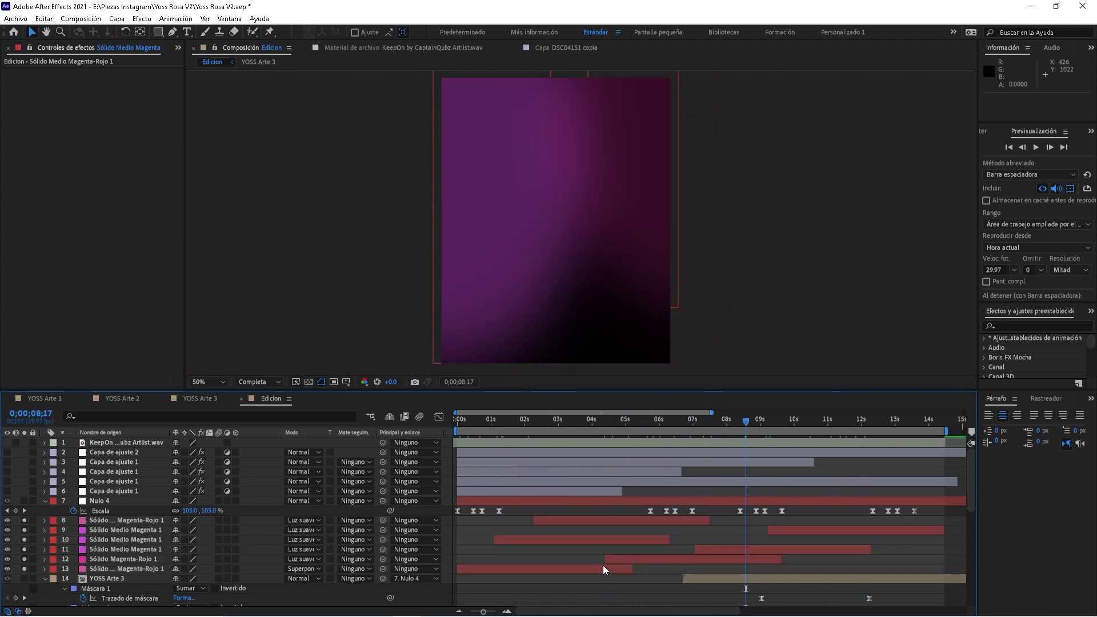
- Reveal layer 11's mask path keyframes, and show Calado de máscara for Sólido Medio Magenta 1 layers 11, 10 and 9
click(753, 550)
key(m)
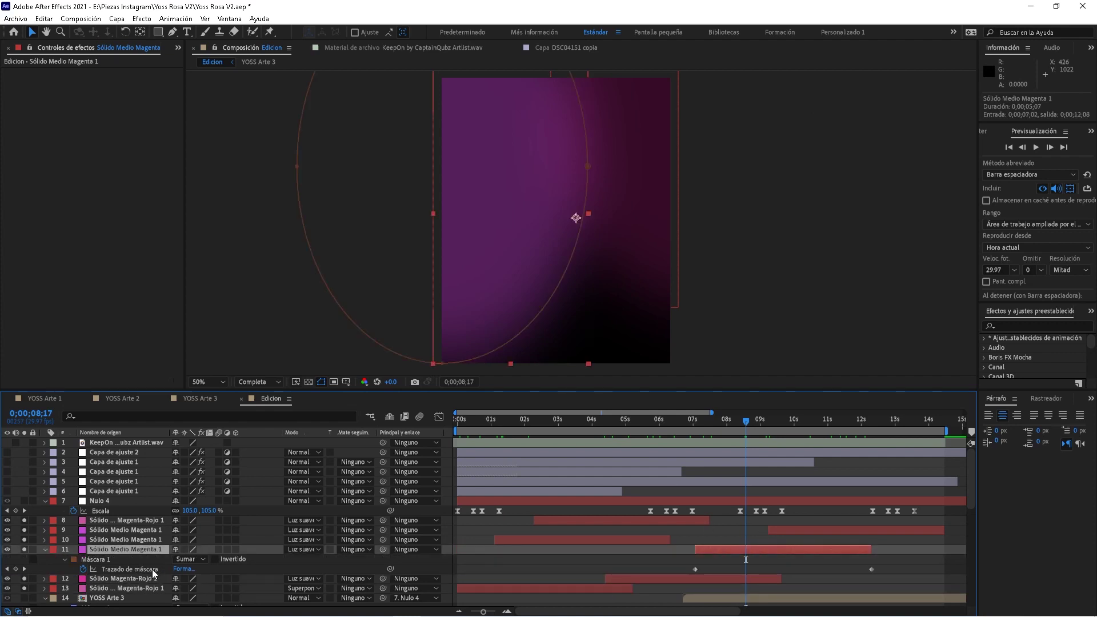
key(f)
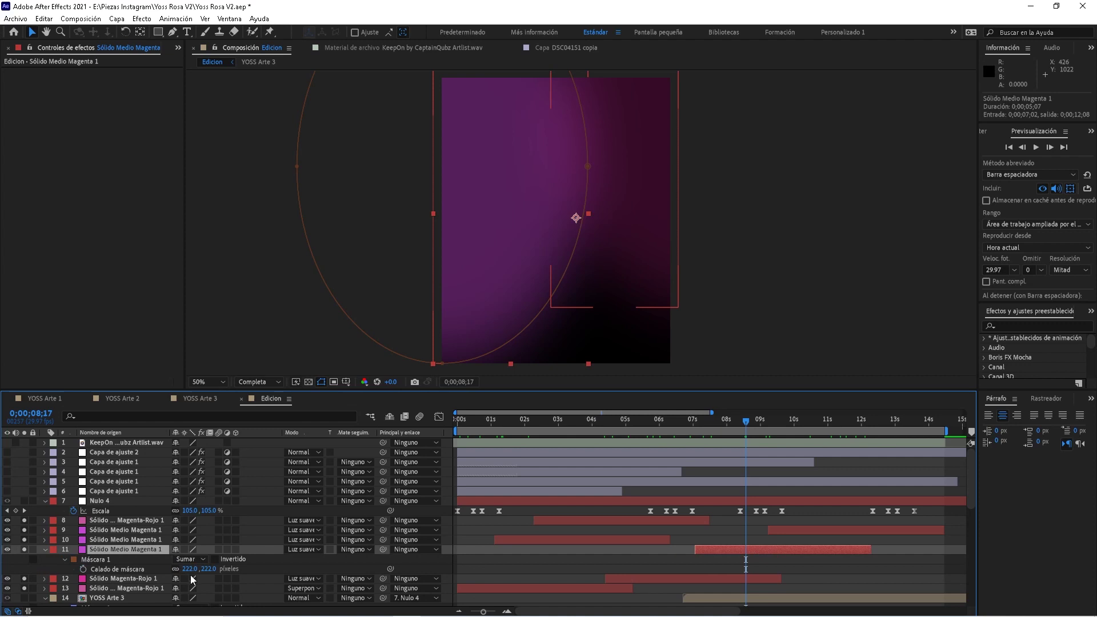
click(140, 540)
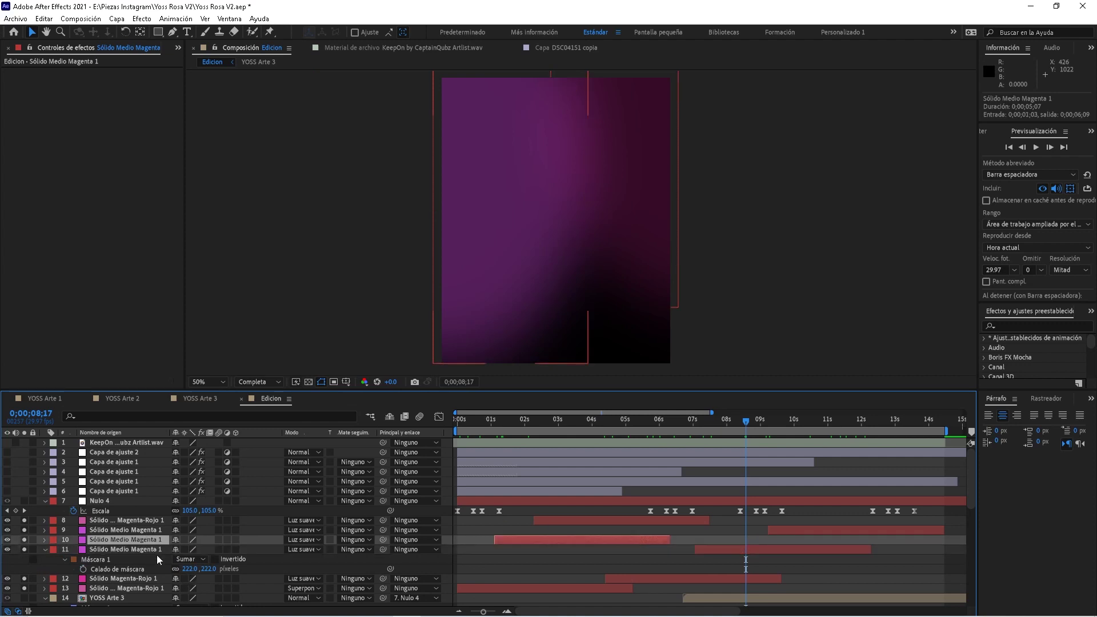
key(f)
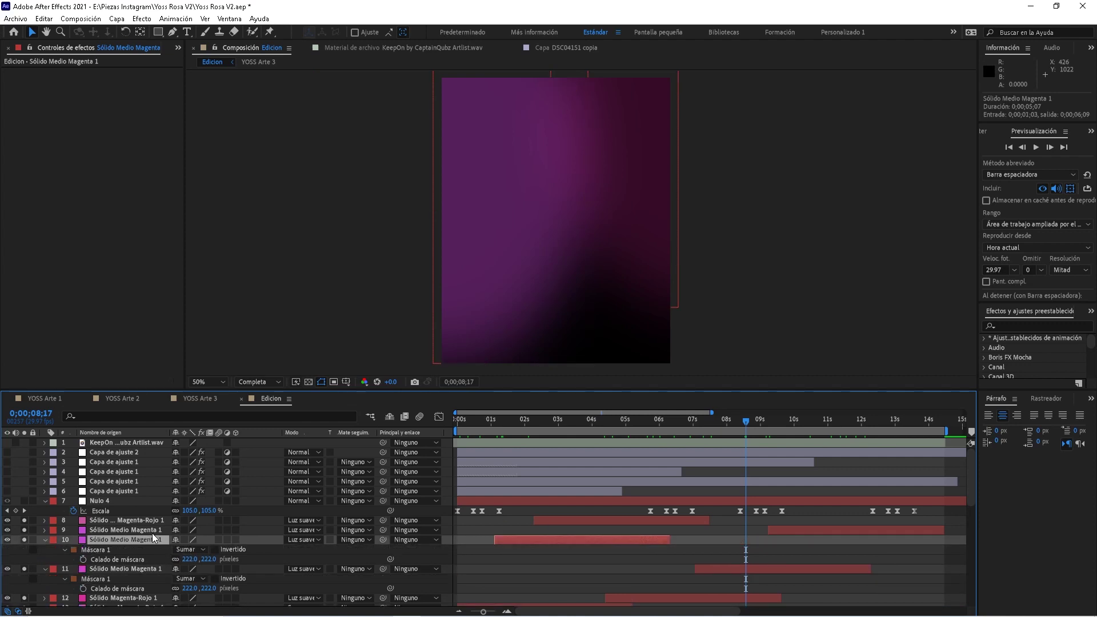
click(151, 530)
key(f)
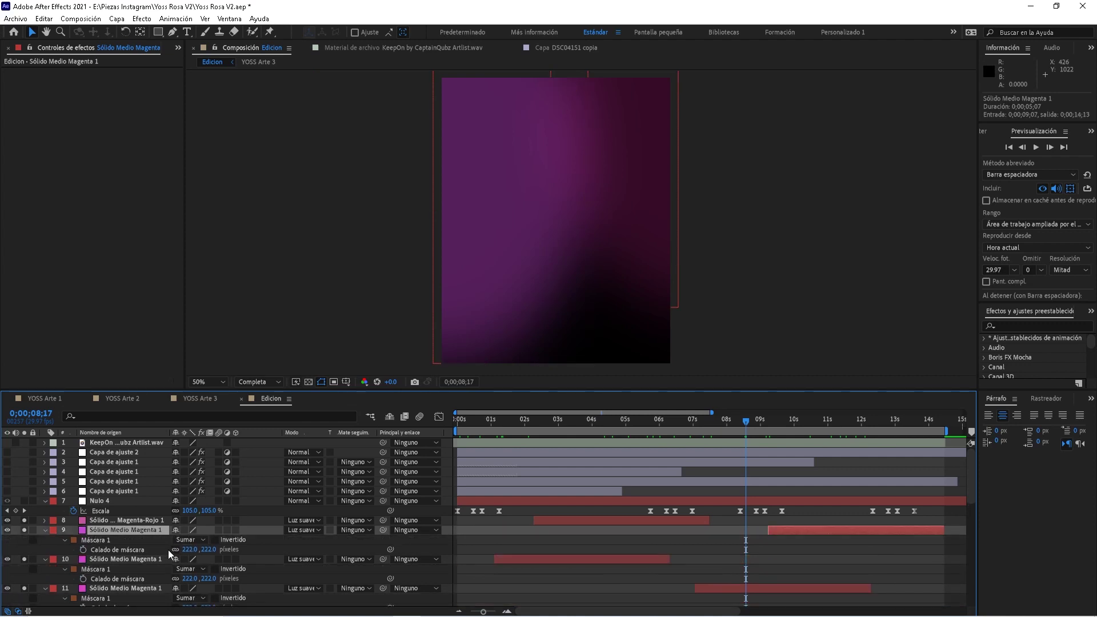
- Go to 0;00;03;20 and reveal the Trazado de máscara and Opacidad keyframes of Sólido Medio Magenta 1, layer 10
click(581, 426)
scroll(577, 514, down, 2)
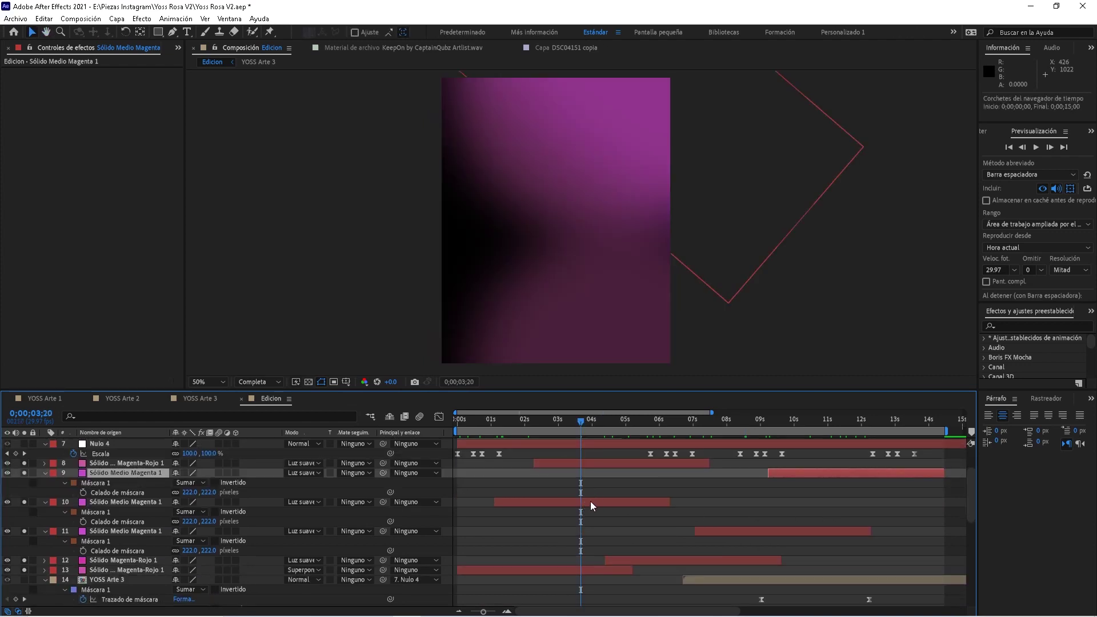
click(590, 502)
key(u)
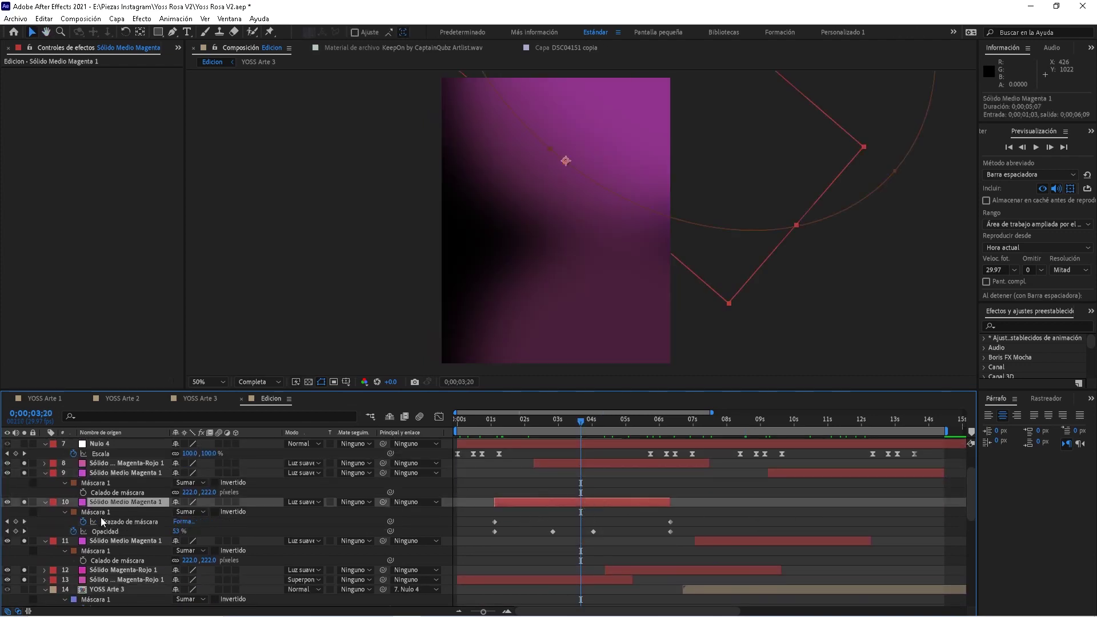
- Solo only Sólido Medio Magenta 1, layer 10, and preview its mask and opacity animation from 0;00;01;14, 0;00;01;25 and 0;00;04;28
key(space)
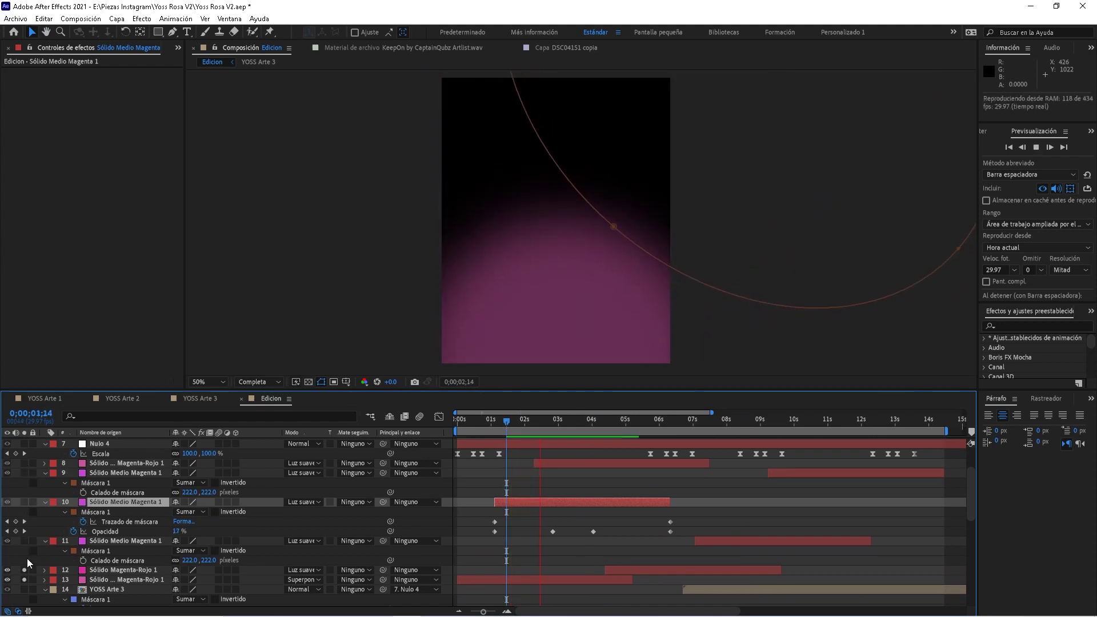
click(24, 501)
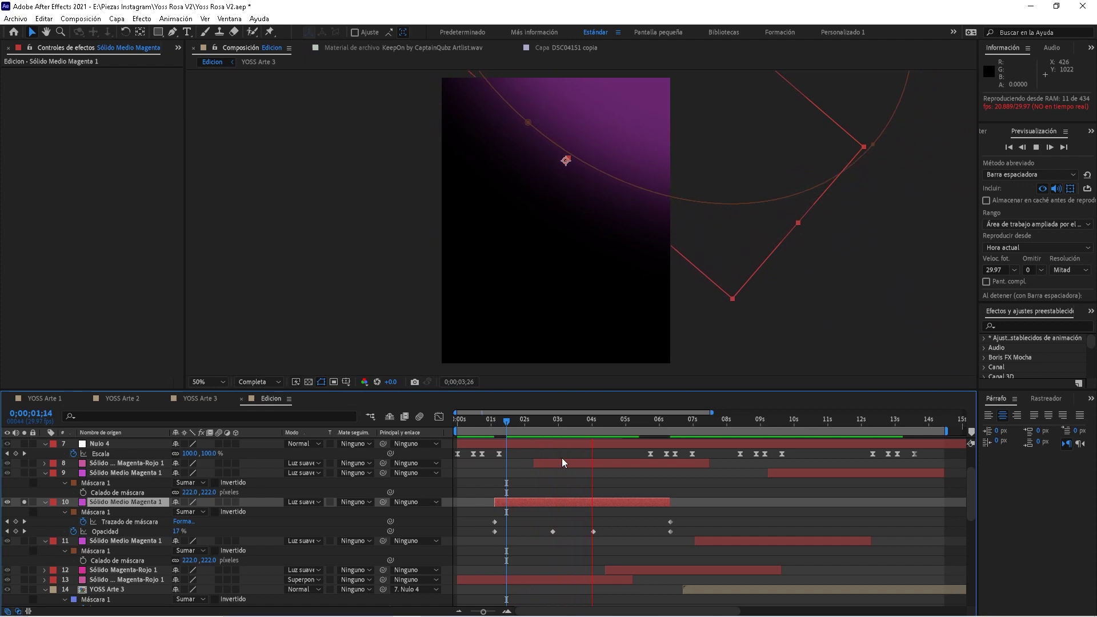
click(518, 422)
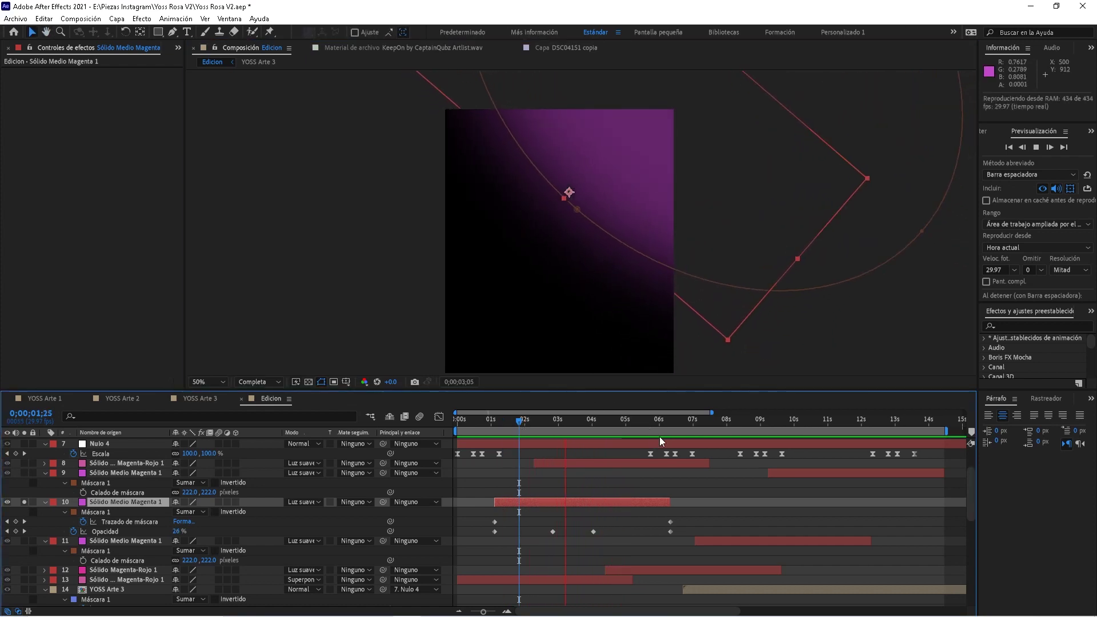
click(623, 424)
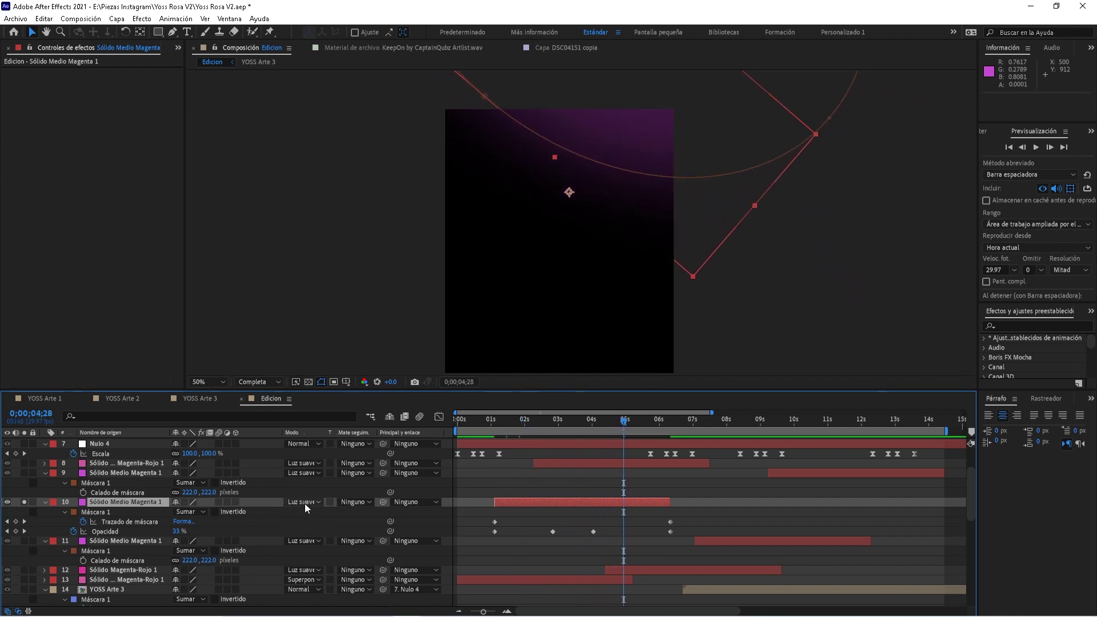
key(space)
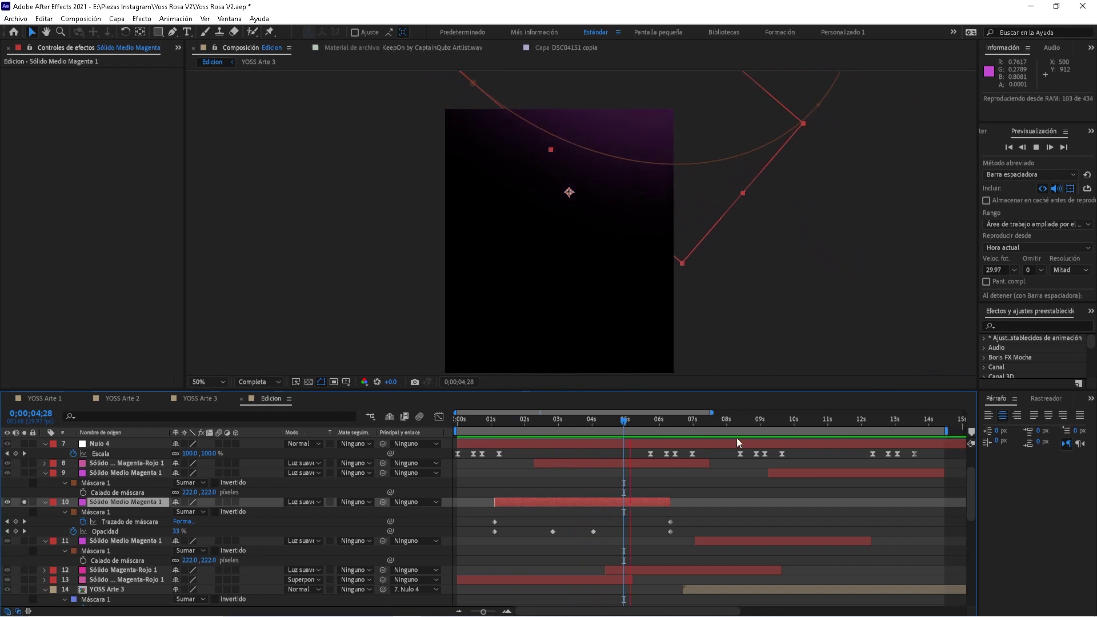
- Add Sólido Medio Magenta 1 layers 9 and 11 to the soloed layer 10, and preview them from 0;00;04;08 and 0;00;08;23
click(25, 473)
click(584, 467)
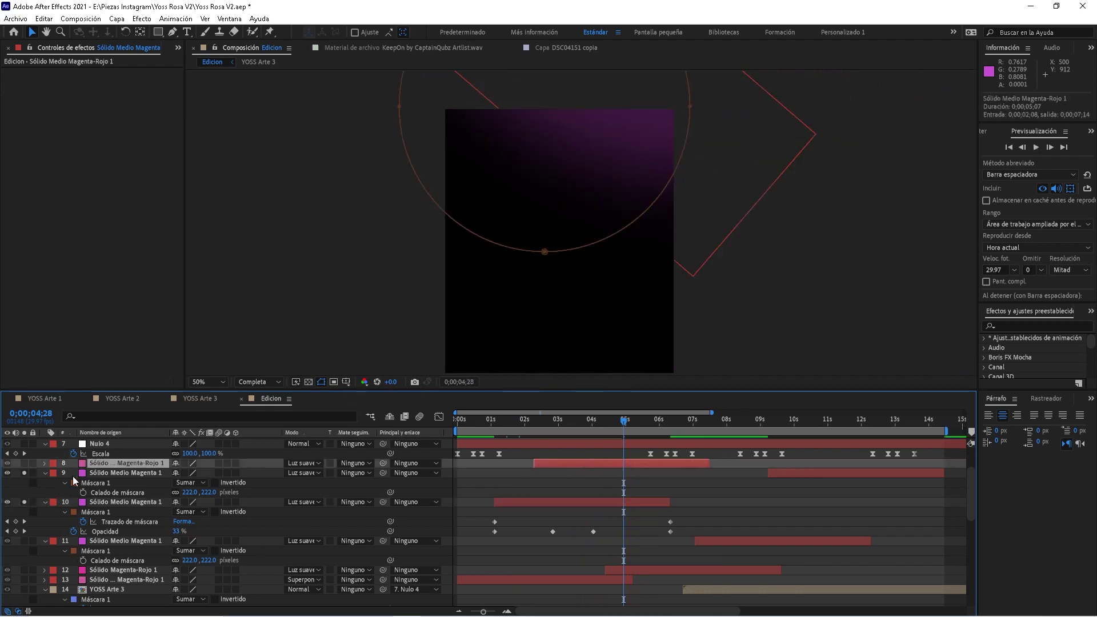
drag(564, 422, 600, 419)
click(48, 539)
key(space)
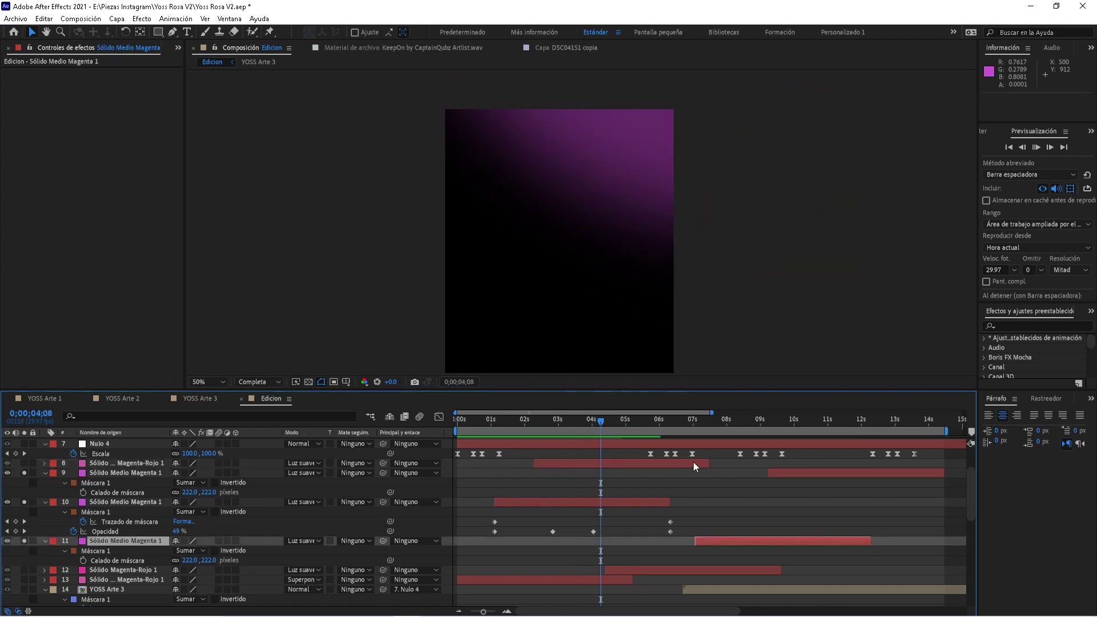
click(751, 424)
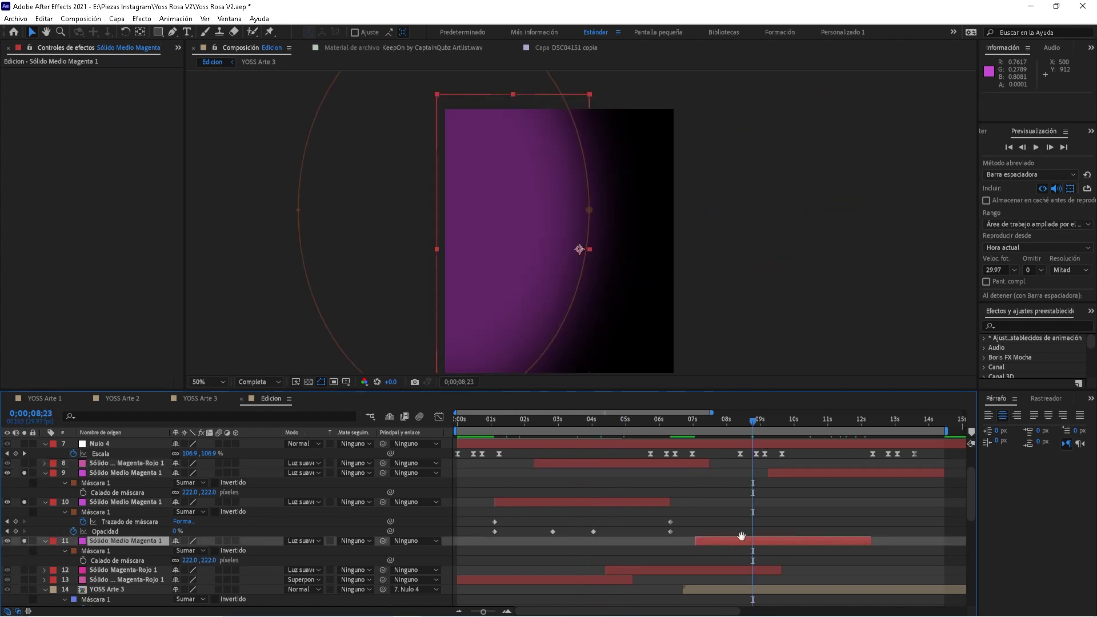
key(space)
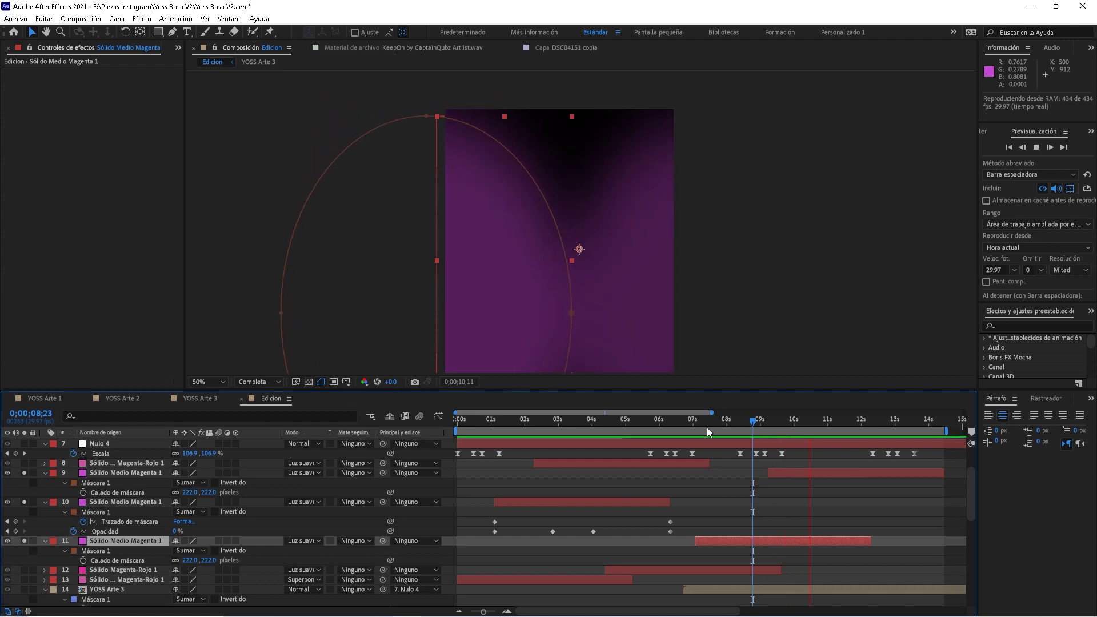
- Add Sólido Magenta-Rojo 1 layers 8, 12 and 13 to the soloed light solids, and preview them from 0;00;01;14
click(705, 425)
drag(31, 570, 26, 539)
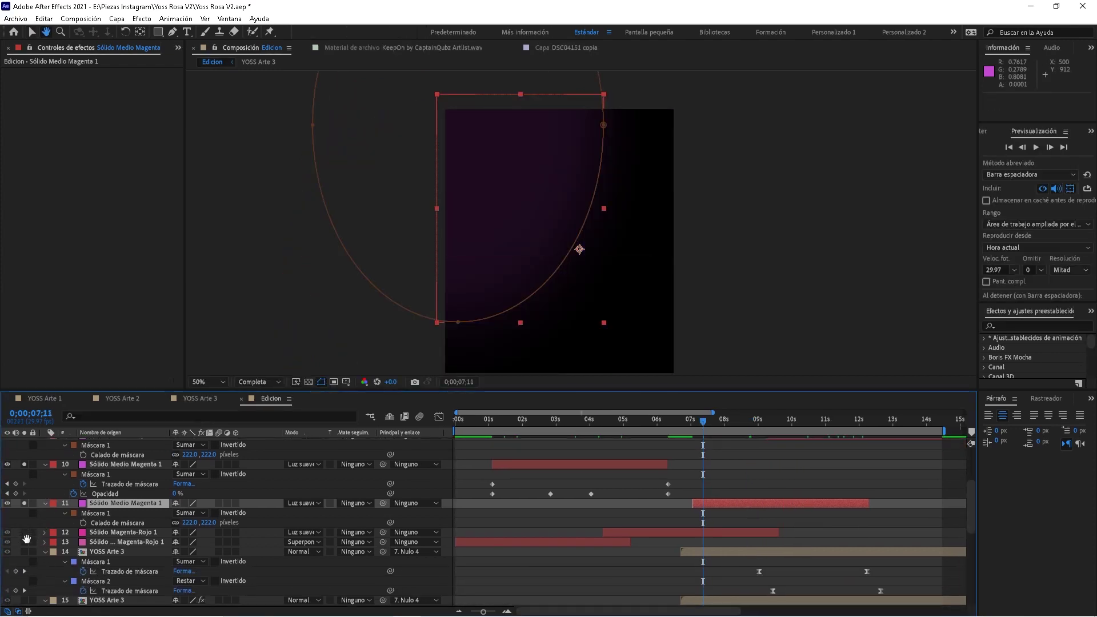
click(25, 541)
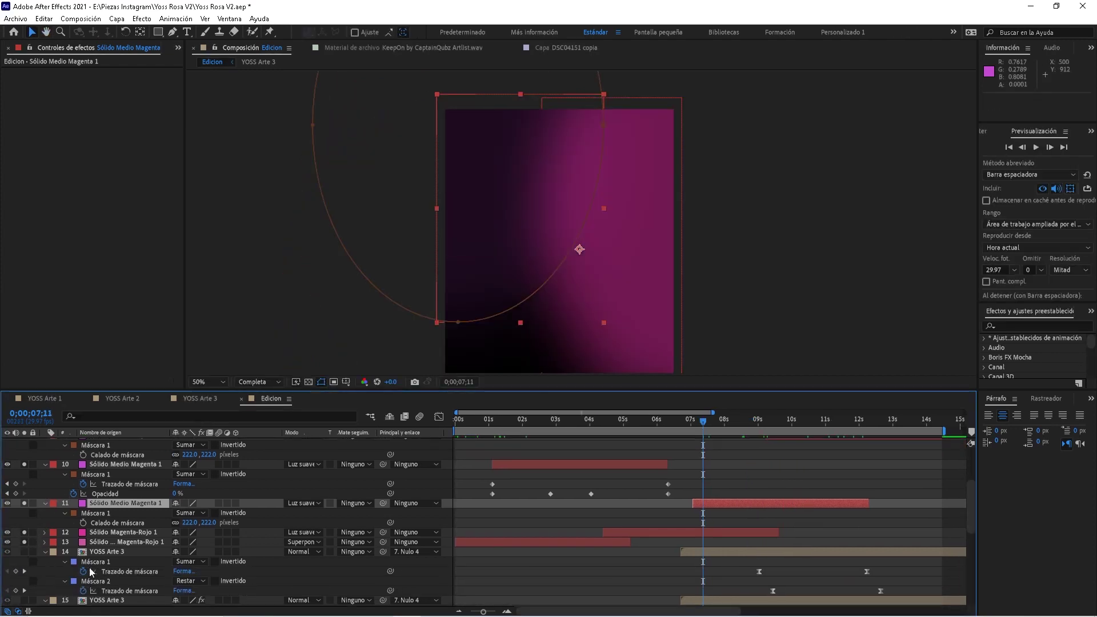
scroll(204, 483, up, 5)
click(517, 423)
key(space)
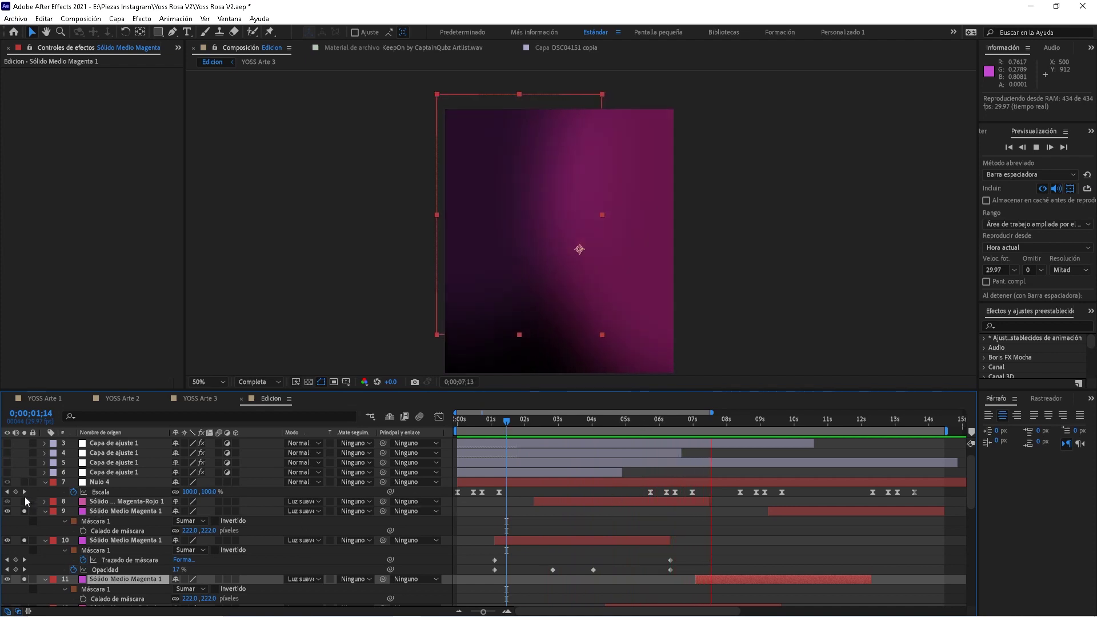
key(space)
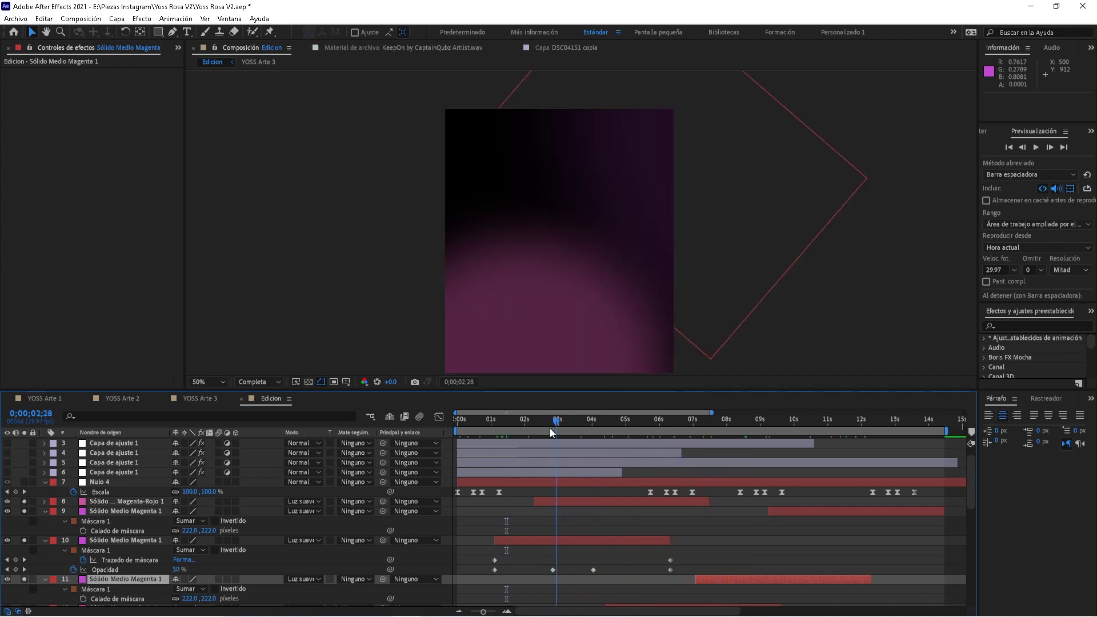
- Select the magenta light solids in layers 8 through 13 and turn off their solo
click(96, 501)
scroll(98, 514, down, 3)
shift+click(97, 550)
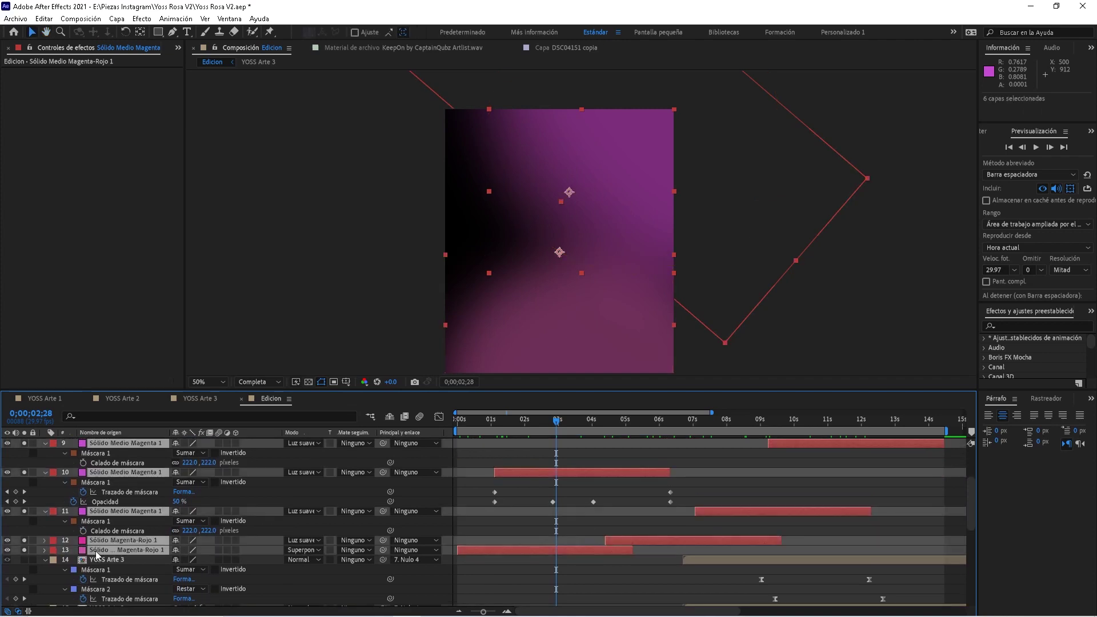
click(24, 549)
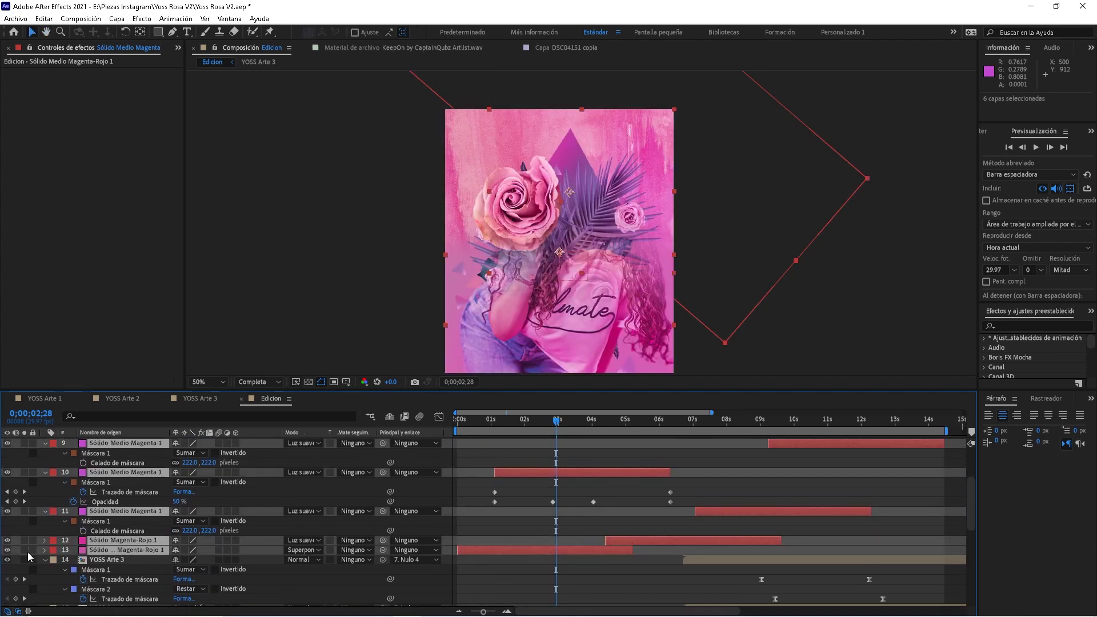
- Preview the full Edicion composition with the light solids over the artworks from 0;00;01;07 and 0;00;03;18
click(499, 421)
key(space)
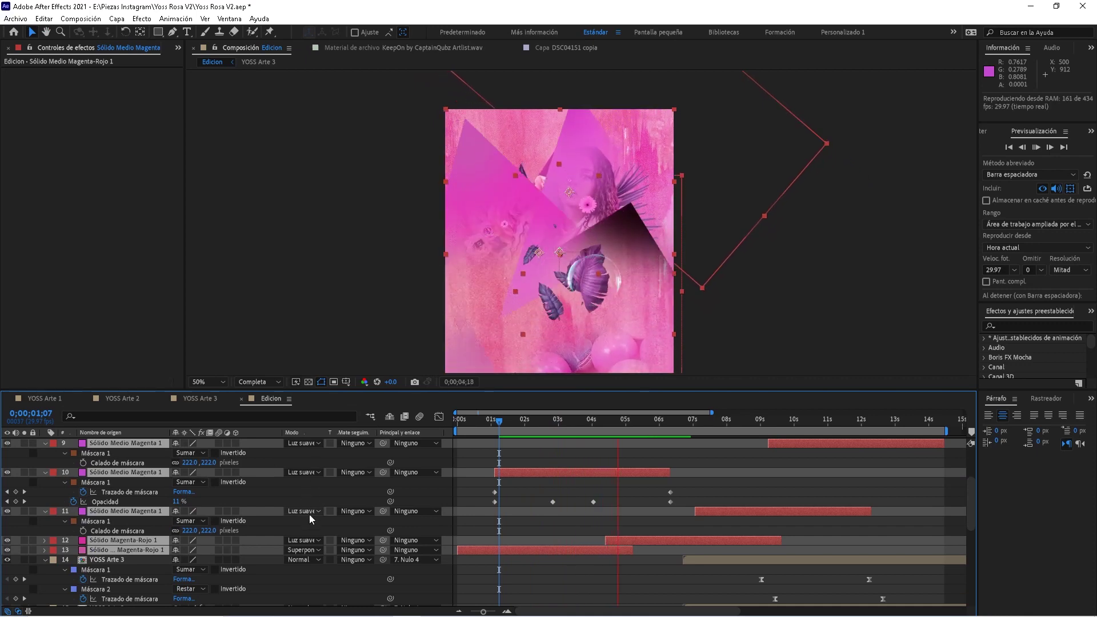
click(579, 426)
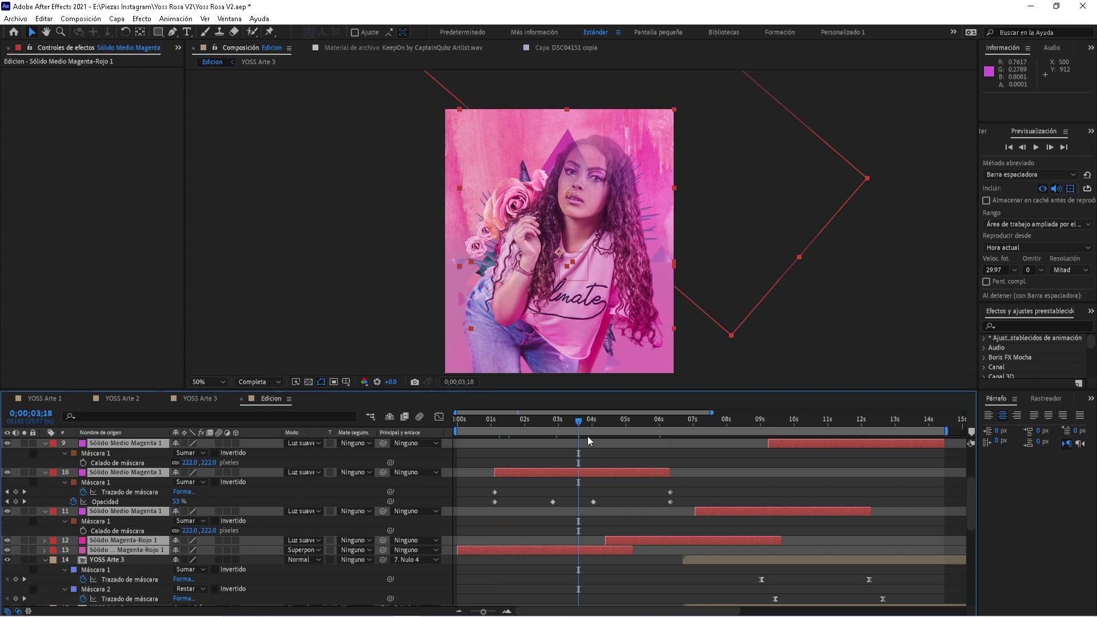
key(space)
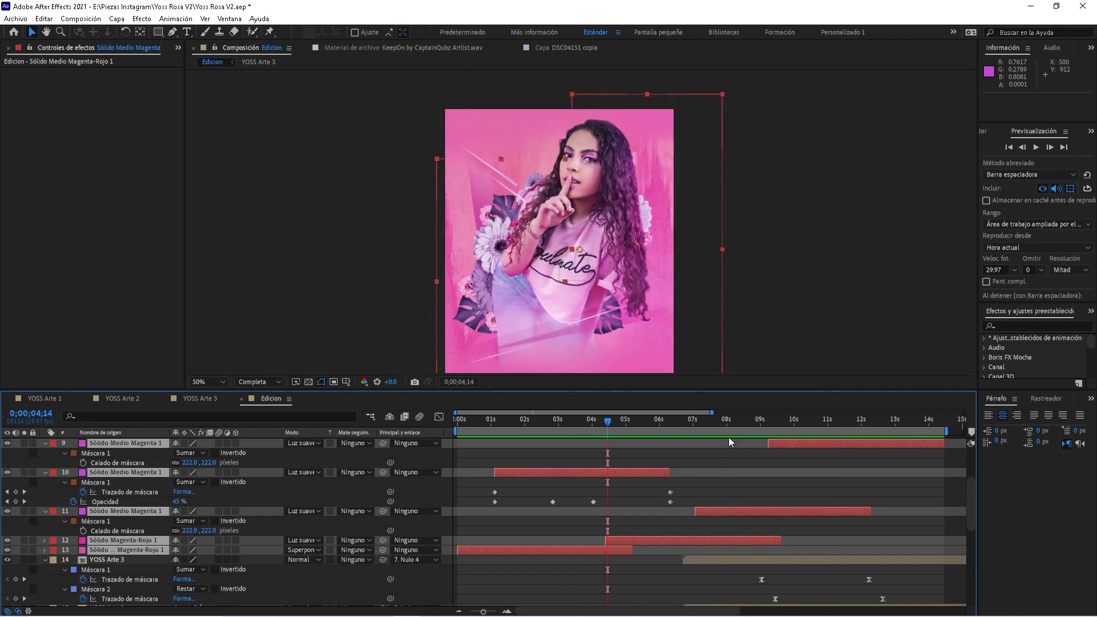
- Toggle the visibility of light solids 8 through 13 at 0;00;08;12 to compare the image with and without them
click(740, 421)
click(7, 550)
key(ctrl+z)
click(8, 549)
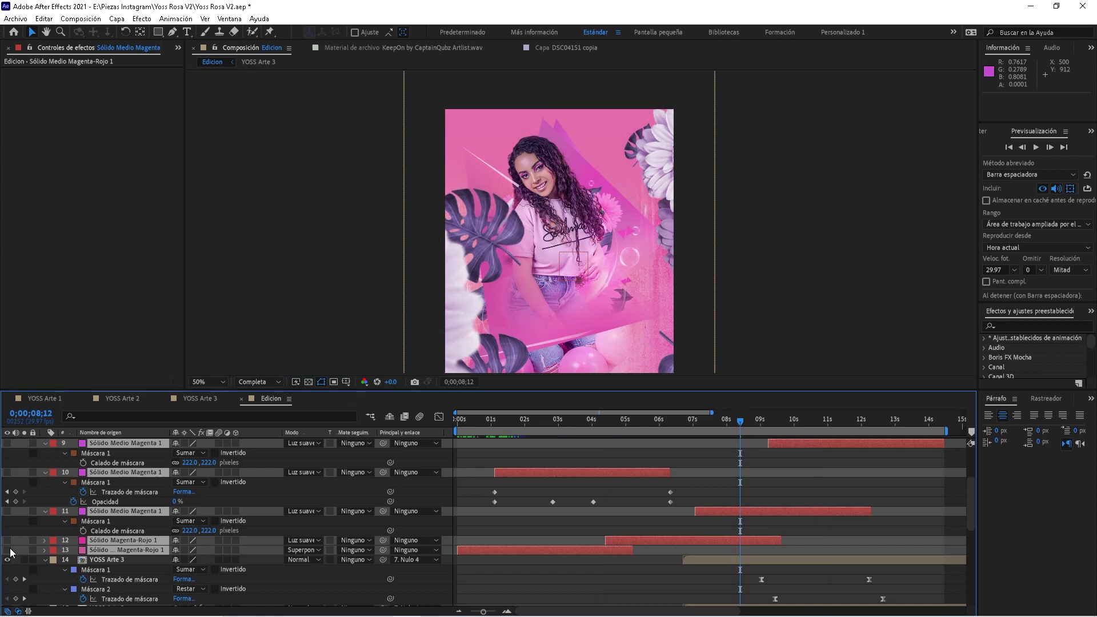
- Preview the artworks with the light solids visible from 0;00;03;00, 0;00;07;13 and 0;00;03;06
key(space)
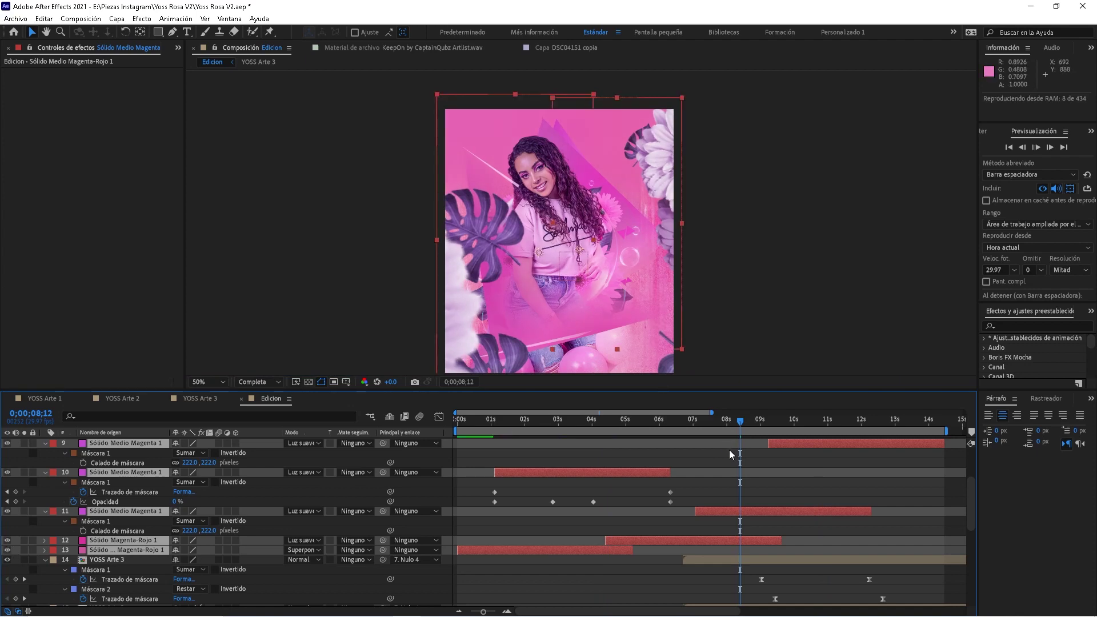
drag(742, 423, 558, 452)
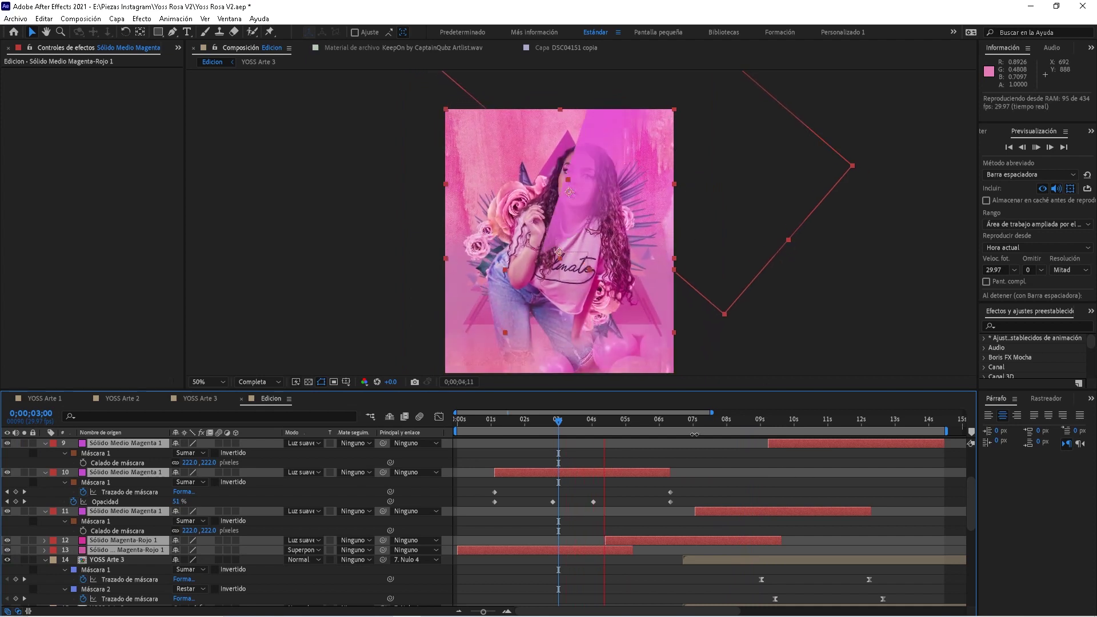
drag(701, 424, 712, 424)
key(space)
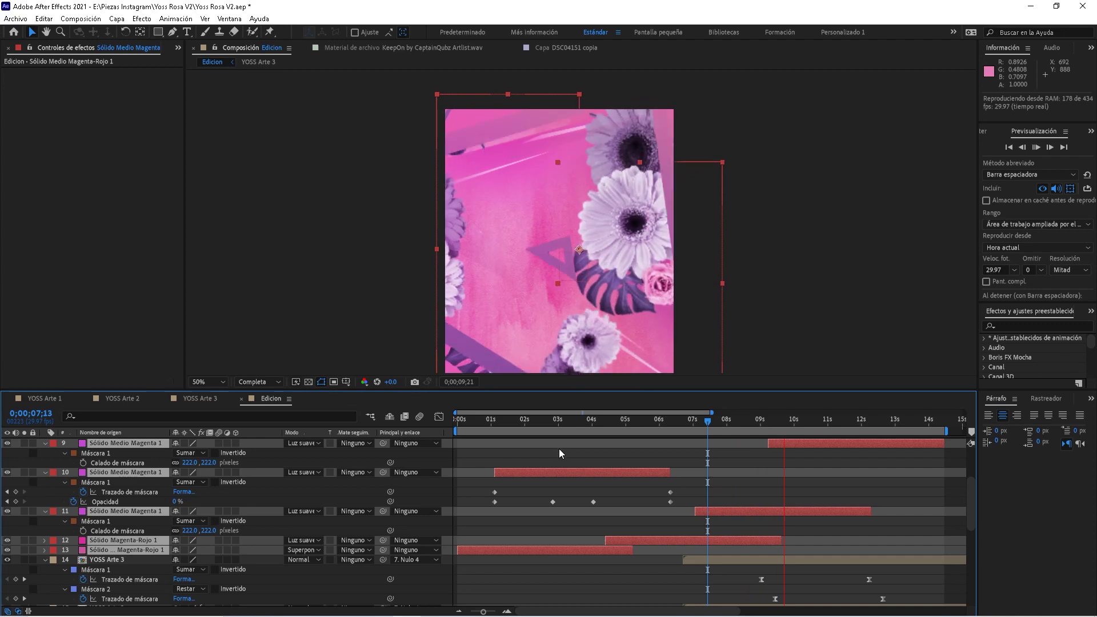
click(564, 421)
key(space)
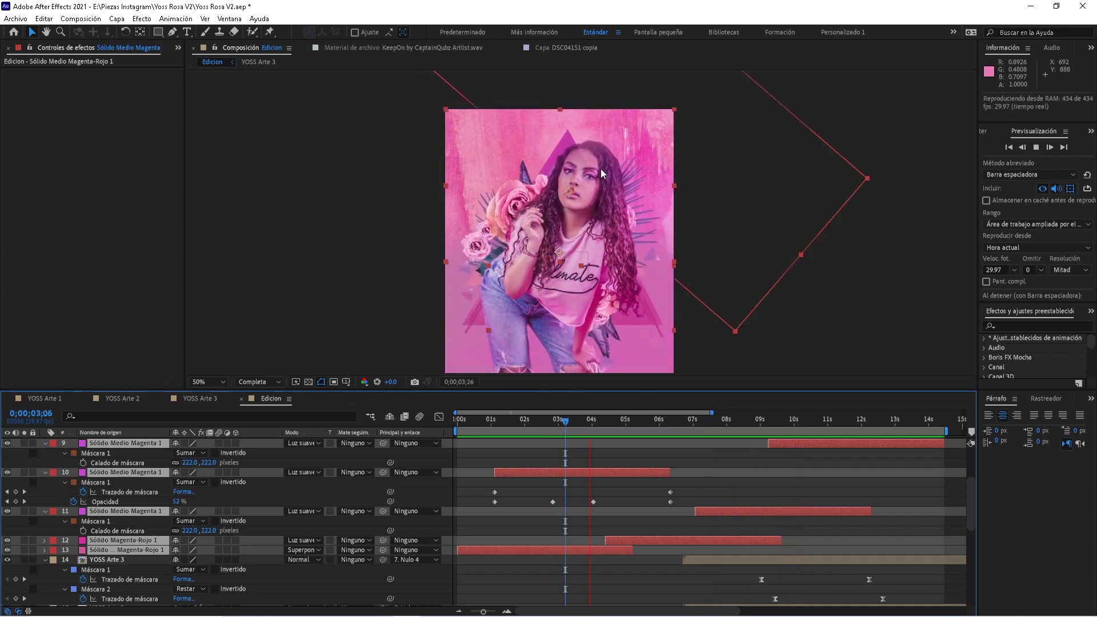
click(792, 420)
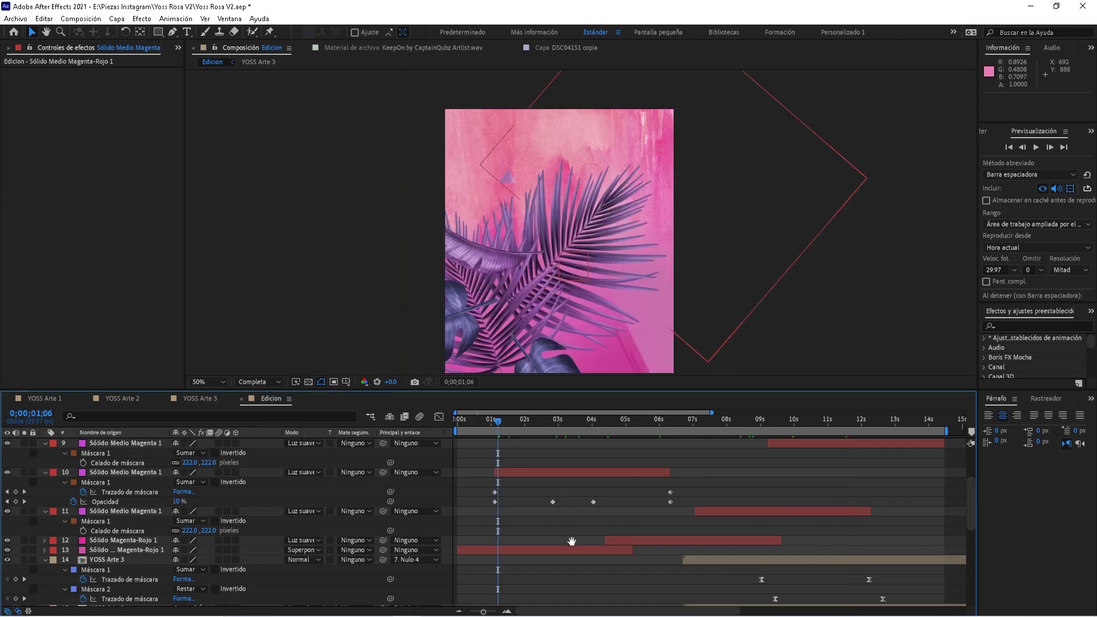
- Make the four Capa de ajuste 1 adjustment layers, 3 through 6, visible
scroll(567, 575, up, 5)
click(105, 492)
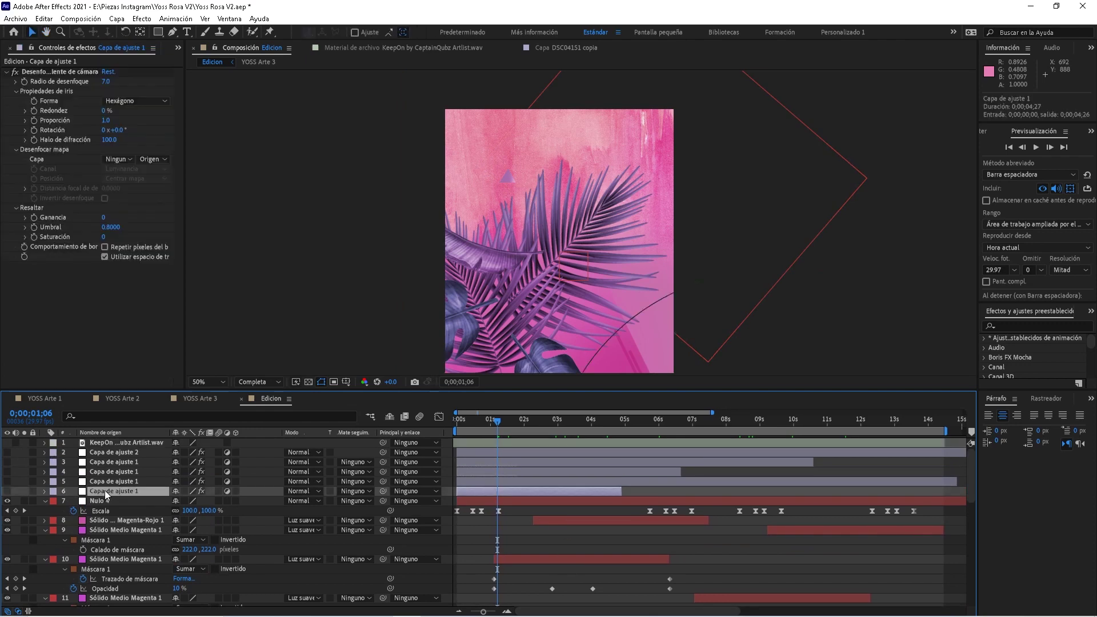
shift+click(106, 465)
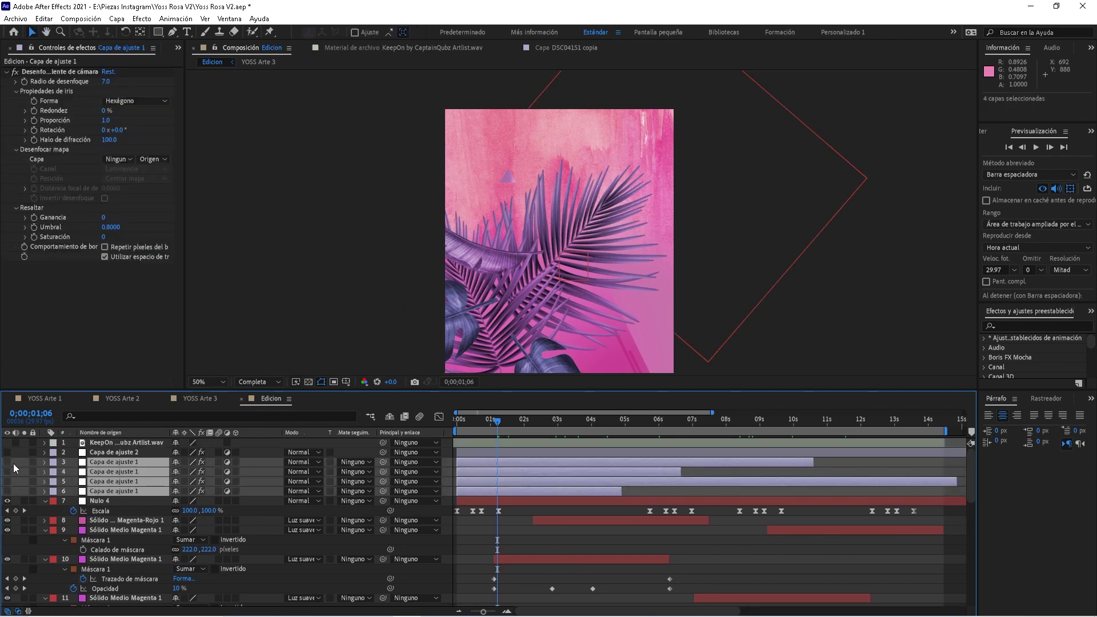
- Reveal the Trazado de máscara keyframes of Capa de ajuste 1, layer 6, and preview its camera lens blur from 0;00;02;00
click(539, 492)
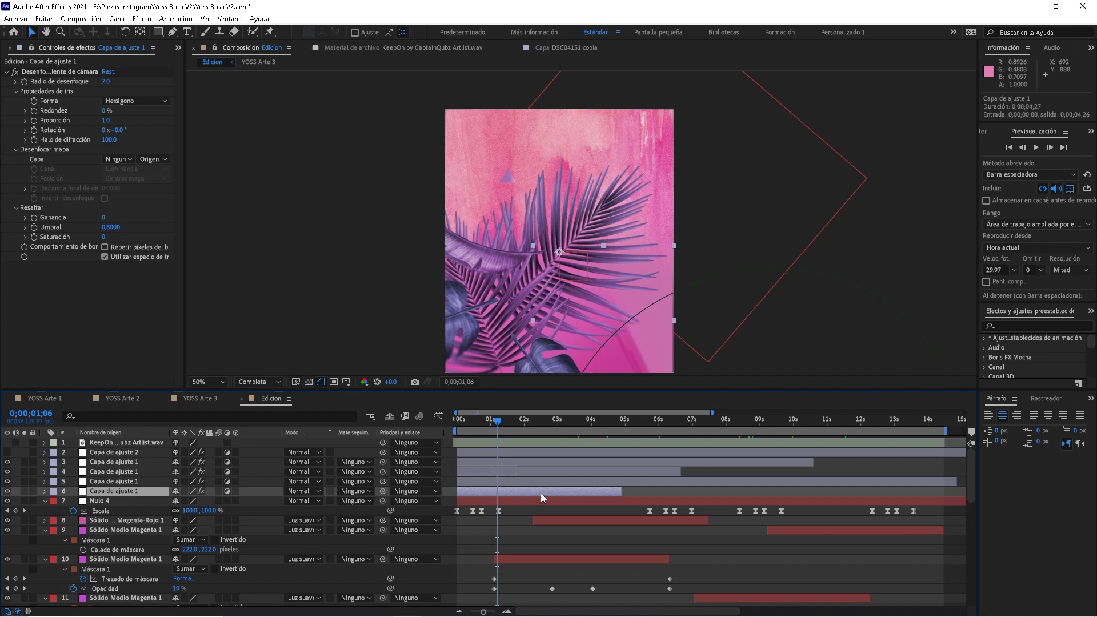
key(m)
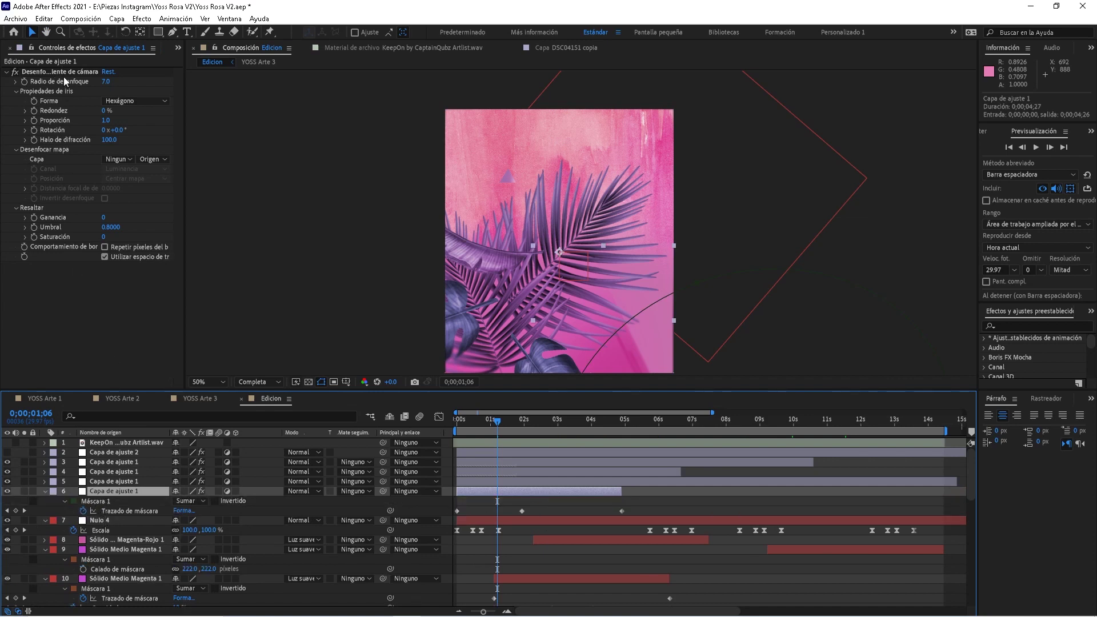
click(507, 420)
key(space)
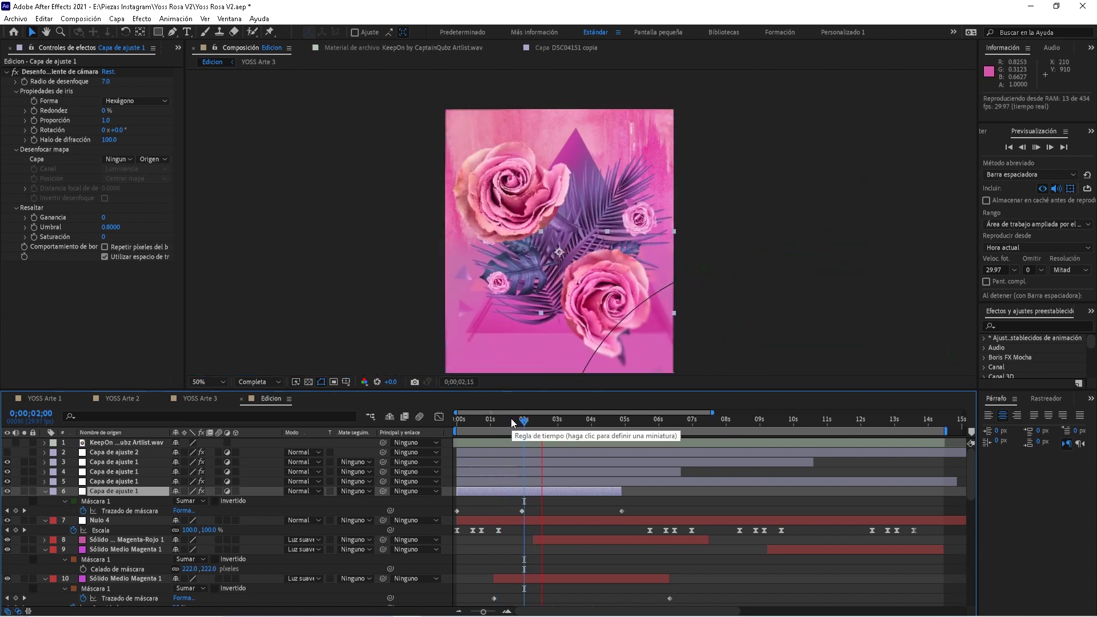
- Examine layer 6's masked blur at 0;00;03;07, 0;00;02;20 and 0;00;02;26, and preview it from 0;00;00;24
click(566, 425)
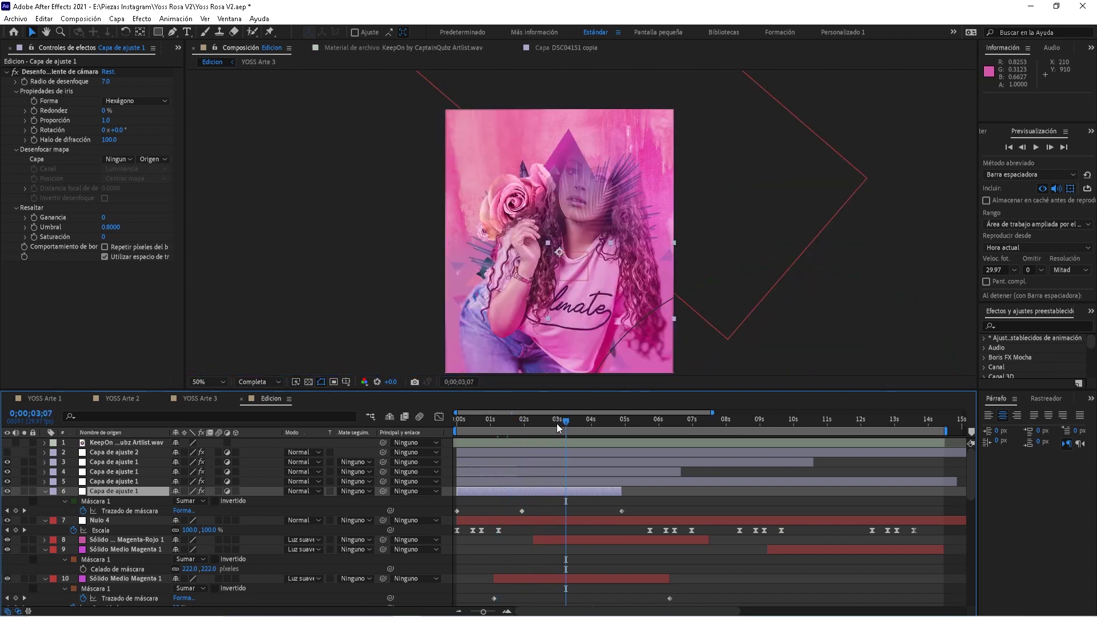
click(543, 425)
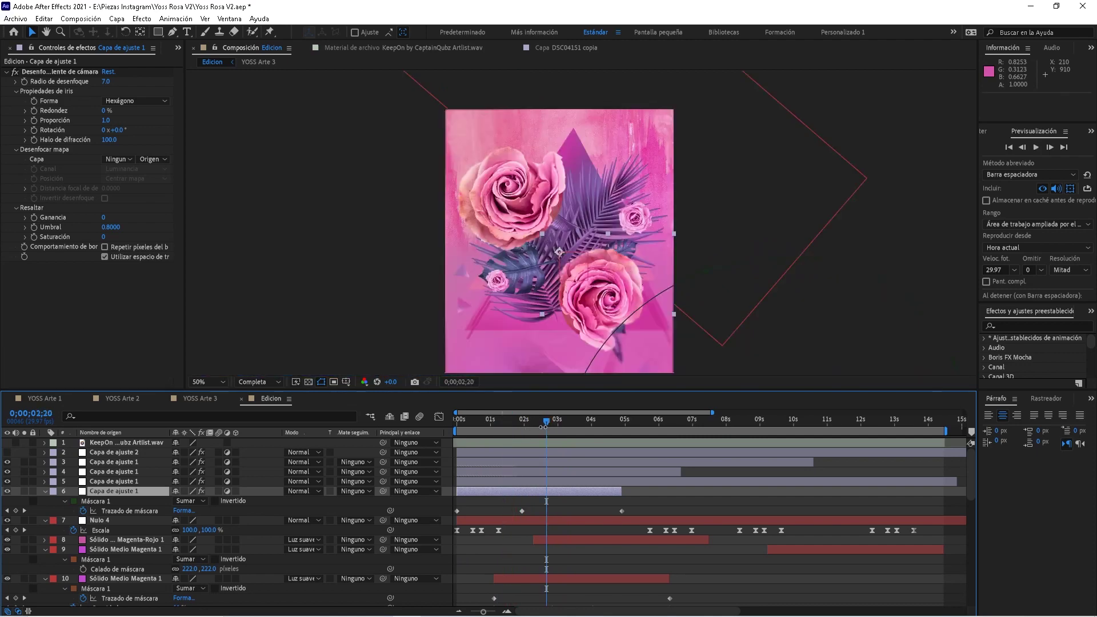
drag(540, 426, 483, 426)
key(space)
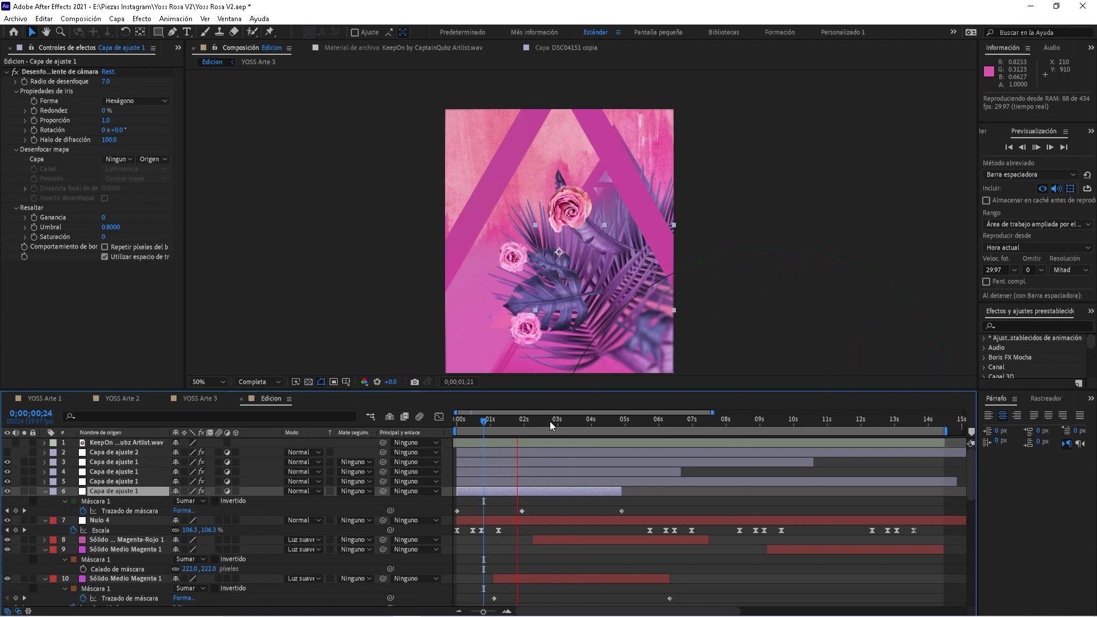
click(553, 423)
drag(527, 293, 529, 274)
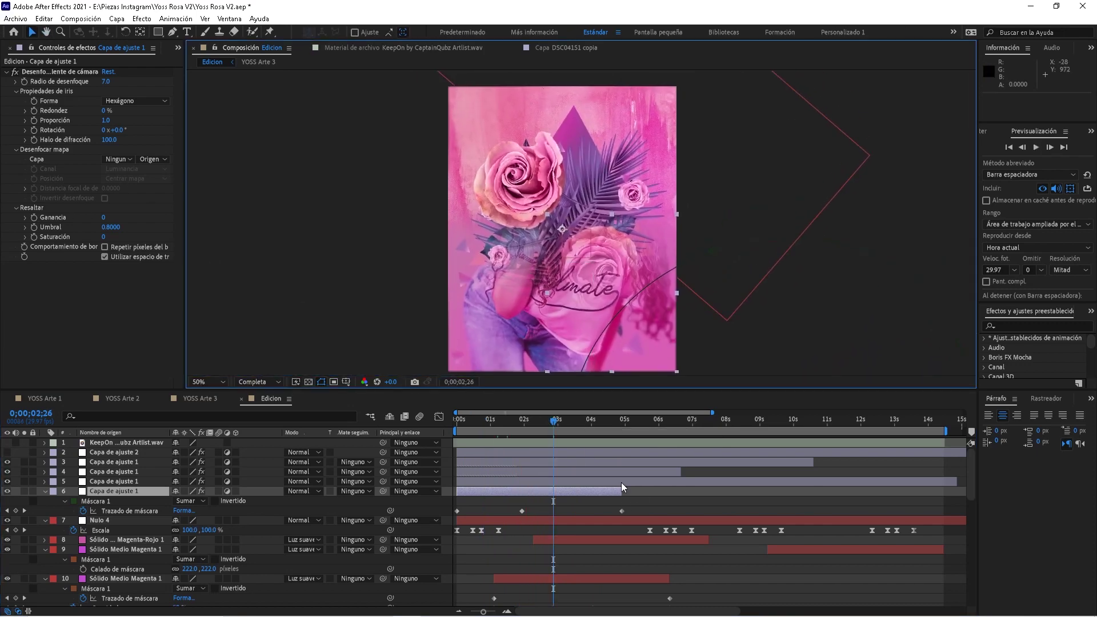
- Reveal the Trazado de máscara keyframes of Capa de ajuste 1, layer 5, and preview its masked blur
click(582, 480)
key(m)
key(space)
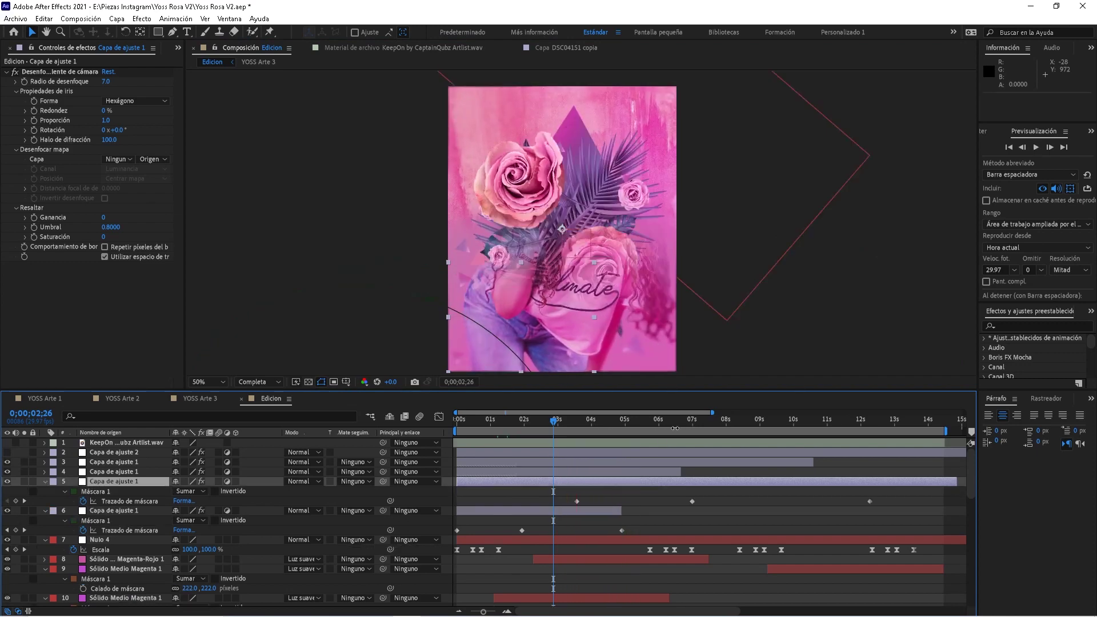
drag(677, 421, 725, 427)
key(space)
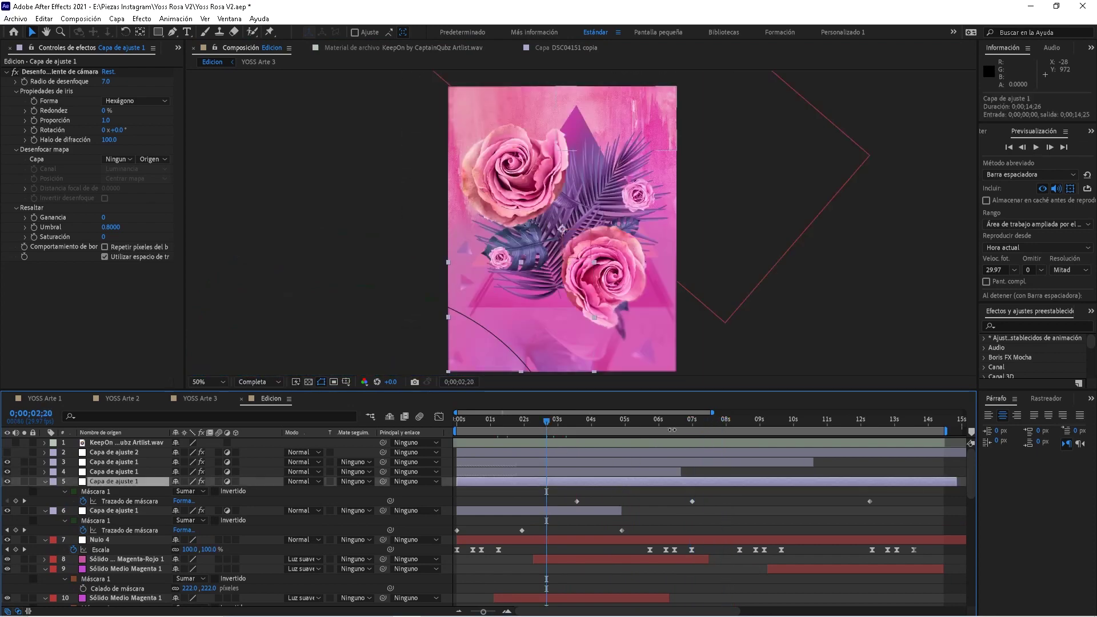
- Show layer 5's Calado de máscara and inspect its blurred corner at 0;00;06;22 and 0;00;07;02
click(683, 424)
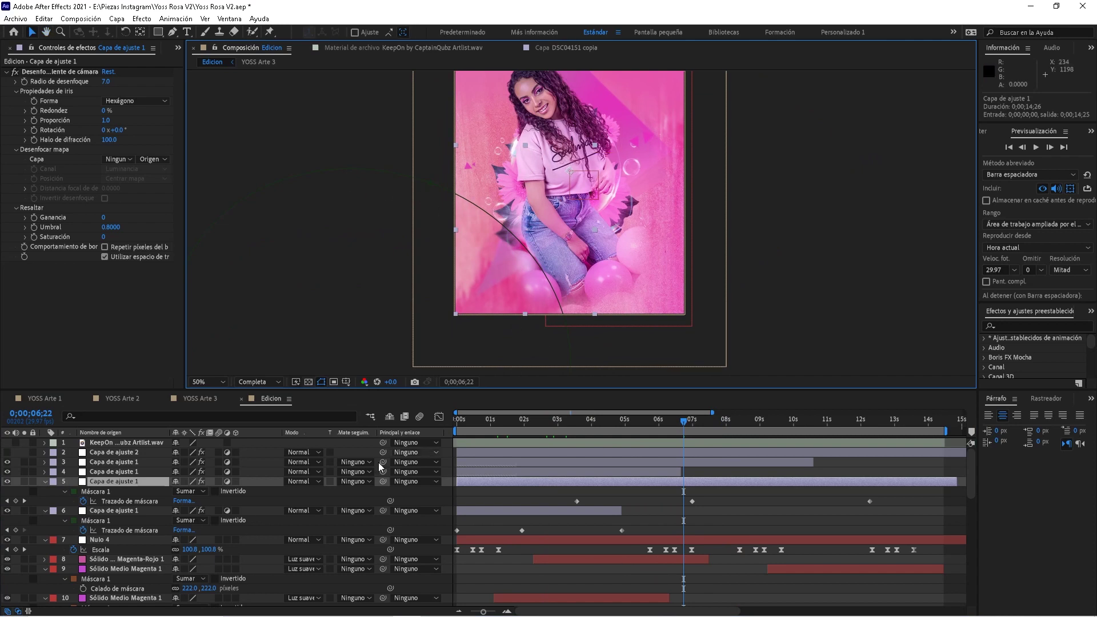
key(f)
click(695, 422)
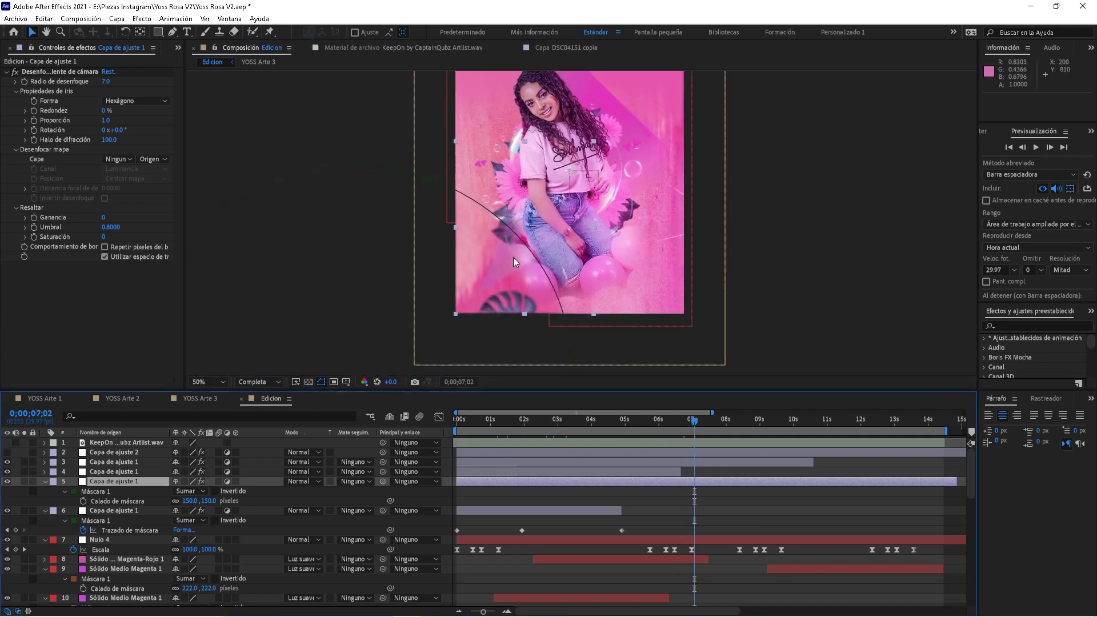
- Reveal the Trazado de máscara keyframes of Capa de ajuste 1, layer 4, and preview its blur from 0;00;04;07 and 0;00;02;03
click(114, 472)
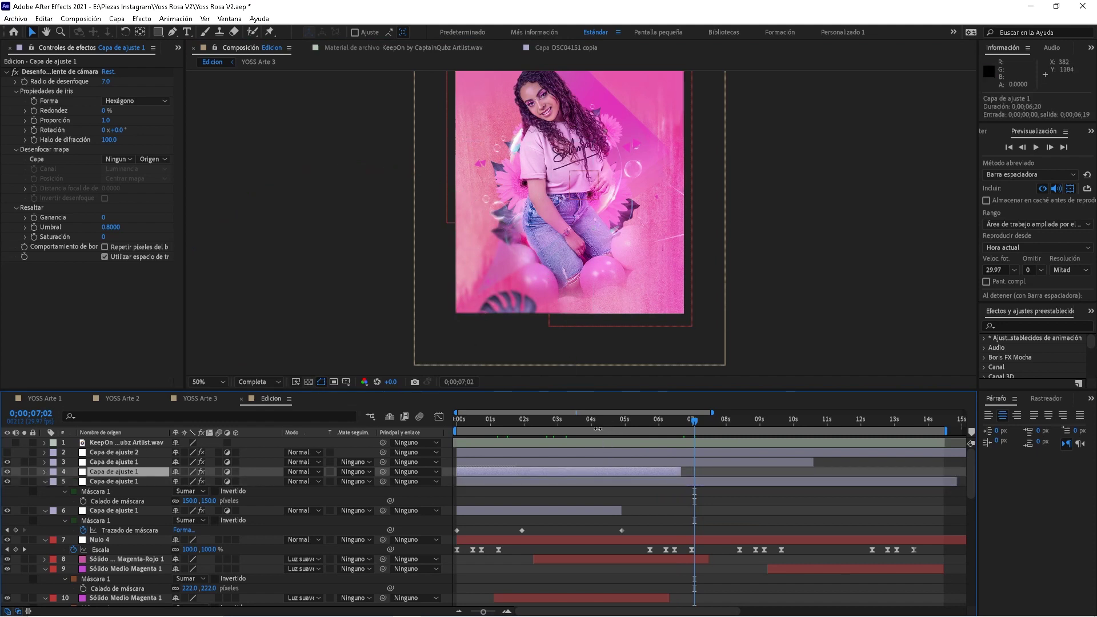
click(598, 428)
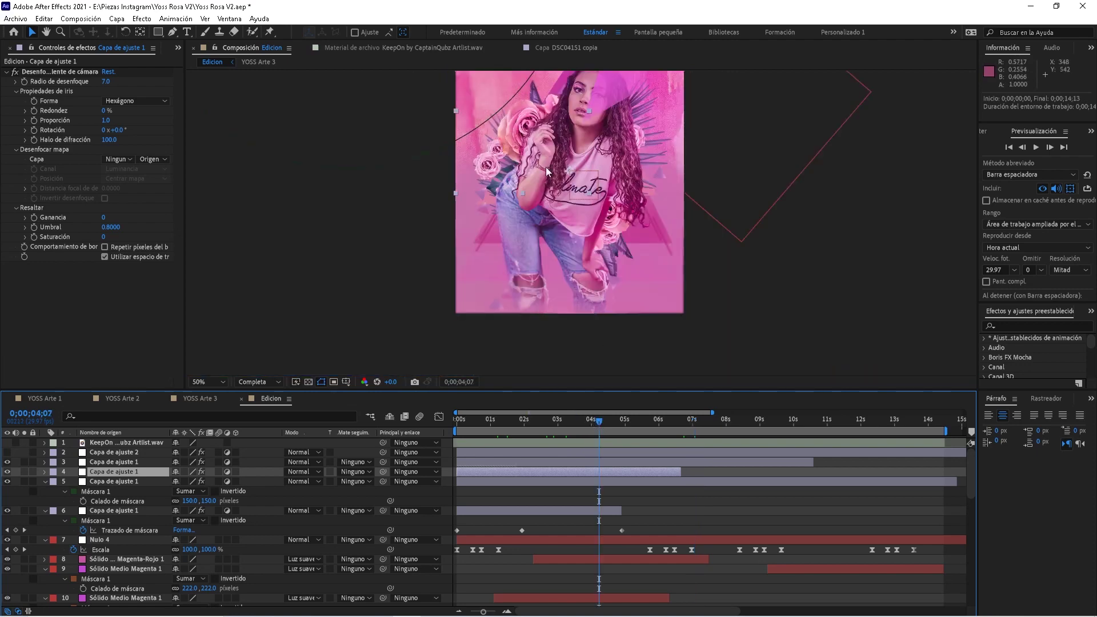
key(space)
key(space)
key(m)
click(526, 434)
key(space)
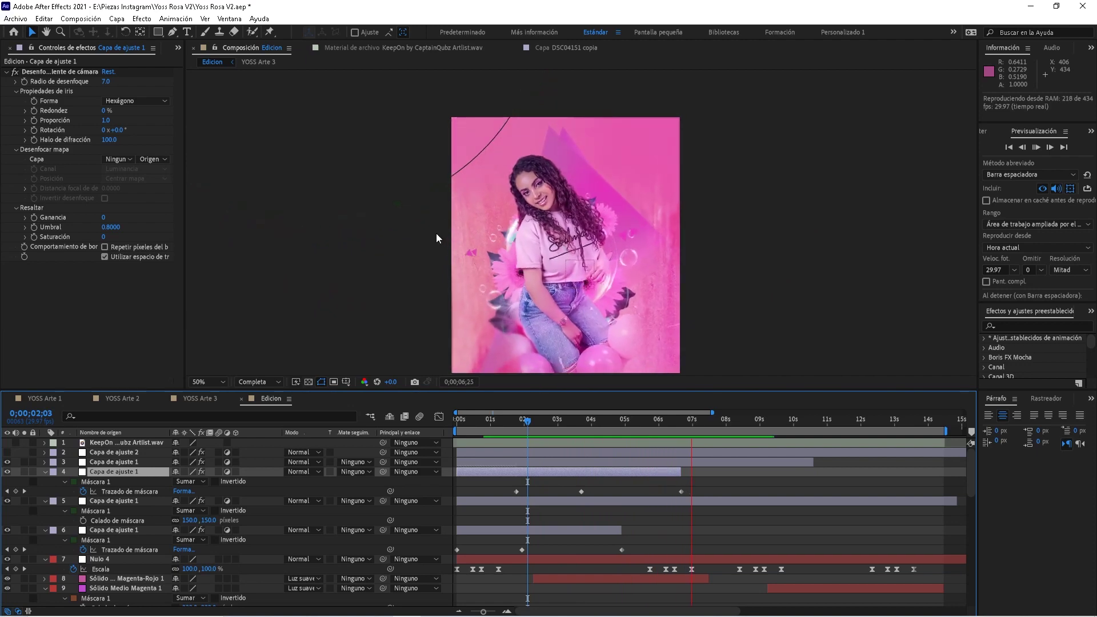
- Reveal the Trazado de máscara keyframes of Capa de ajuste 1, layer 3, and preview its blur from 0;00;05;02
click(596, 463)
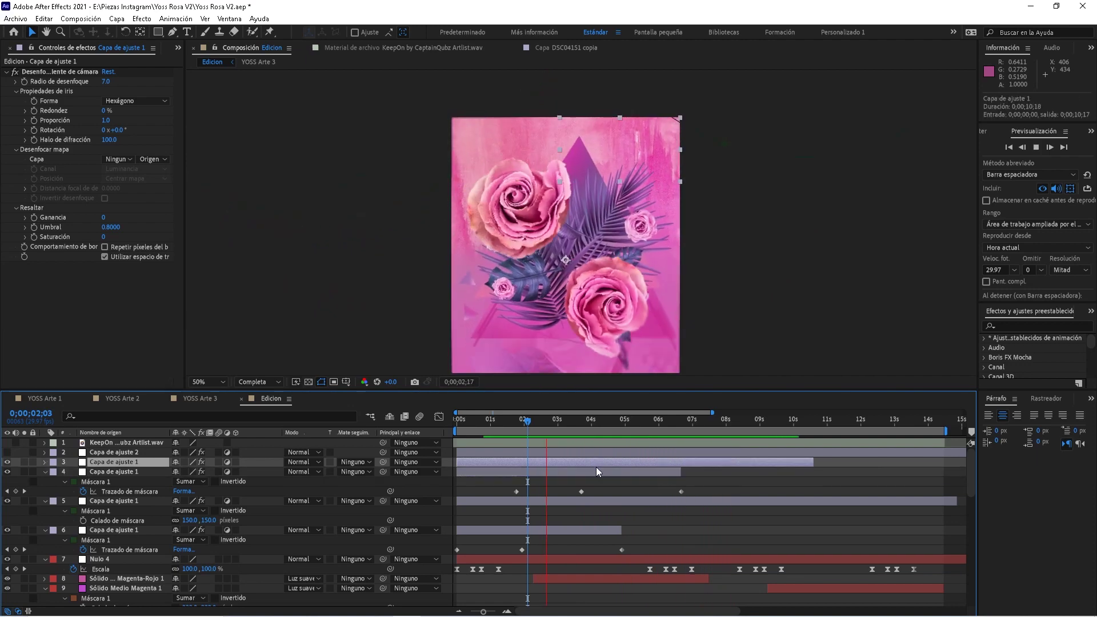
key(m)
key(space)
click(625, 423)
key(space)
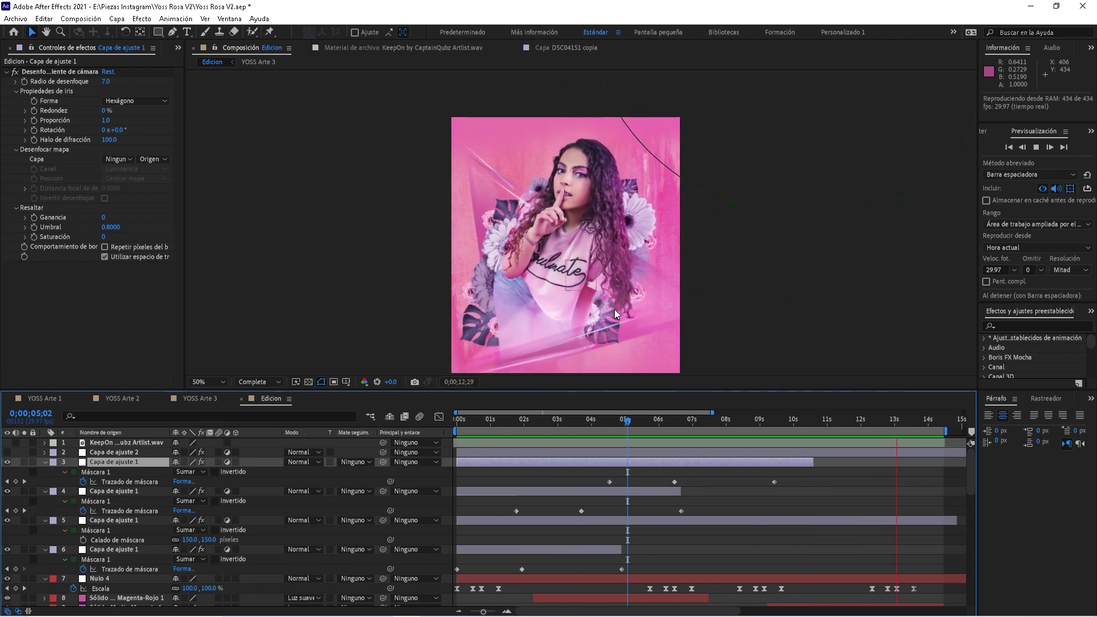
- Preview the four masked corner blurs together over the artworks from 0;00;01;19 and 0;00;05;13
drag(709, 420, 537, 464)
key(space)
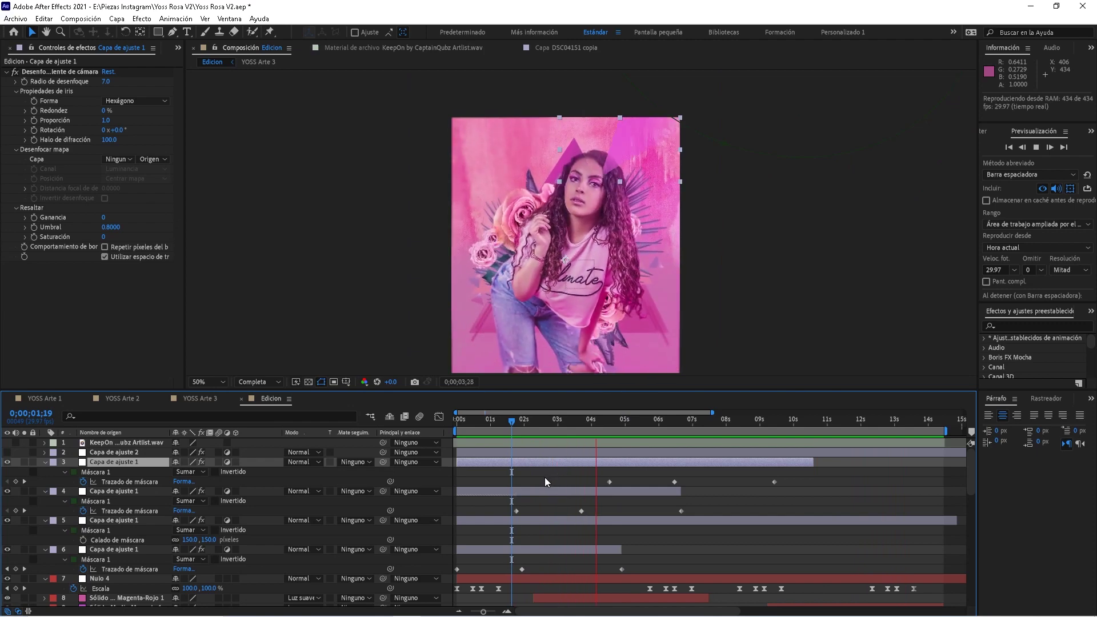
drag(578, 423, 640, 427)
key(space)
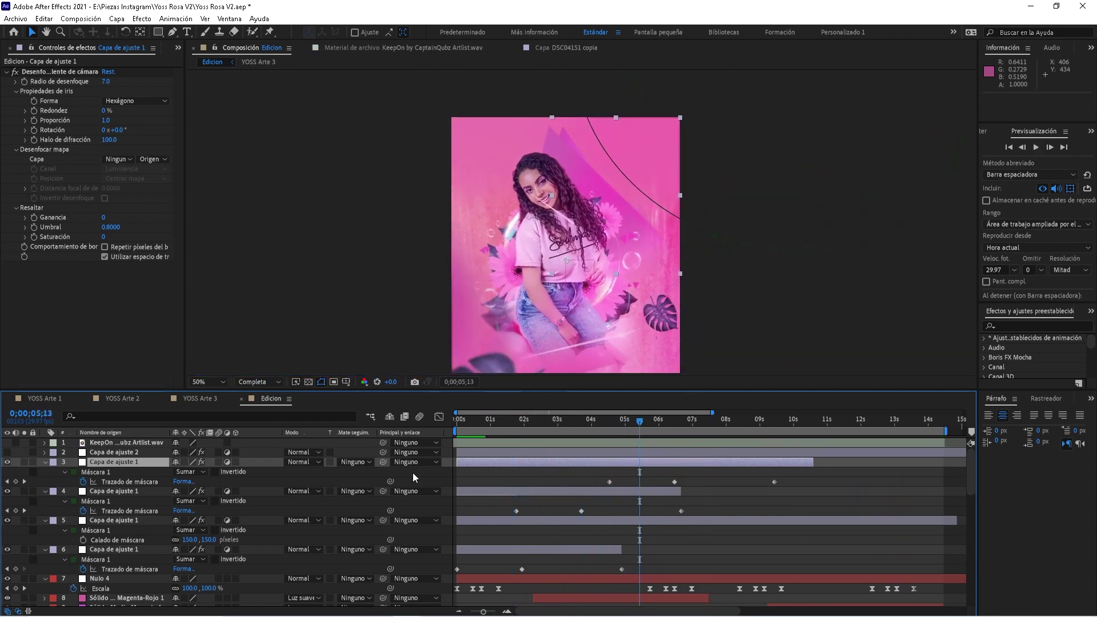
- Stop the preview and compare the mask outlines of the Capa de ajuste 1 blur layers 4, 5 and 3
key(space)
click(129, 492)
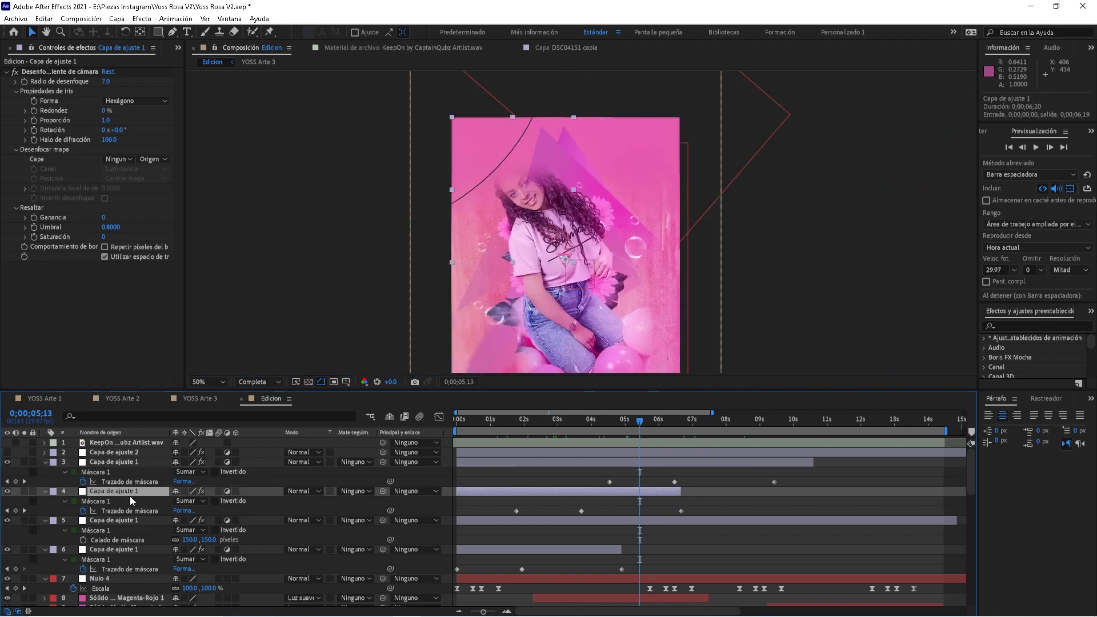
click(135, 521)
click(125, 463)
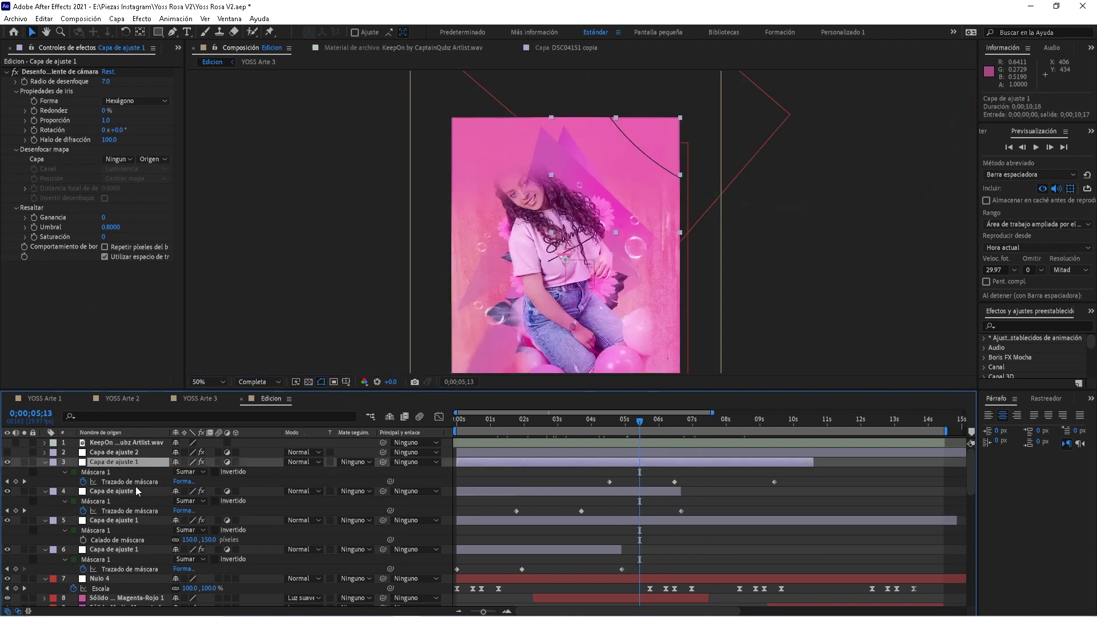
- Turn on Capa de ajuste 2 and preview its Color de Lumetri grade at 0;00;04;08, 0;00;07;22 and 0;00;02;04
click(109, 452)
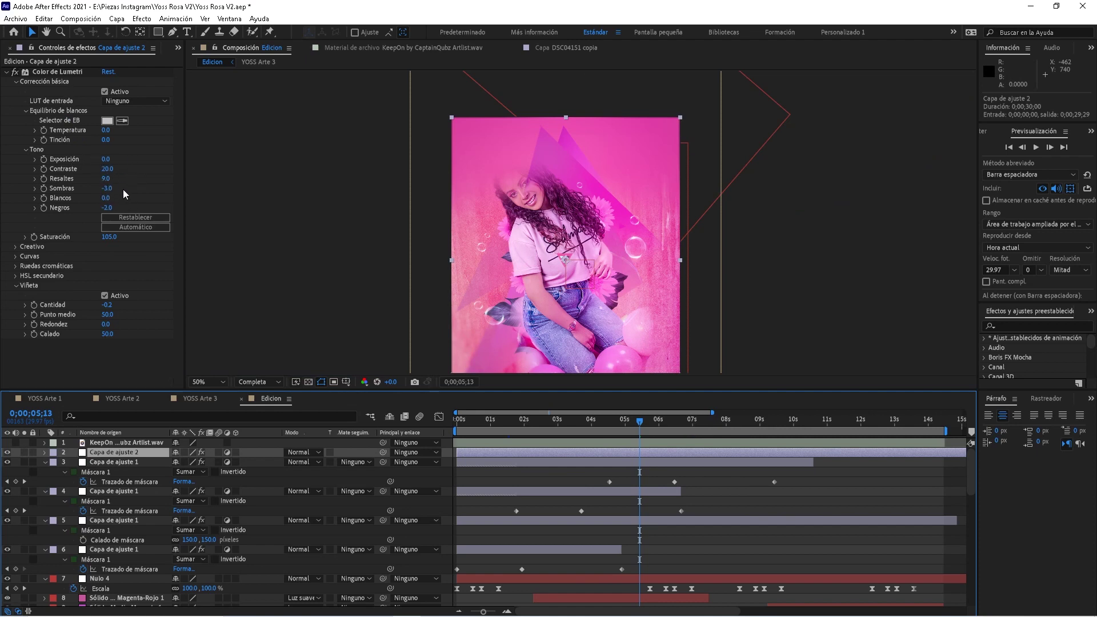
drag(622, 424, 600, 423)
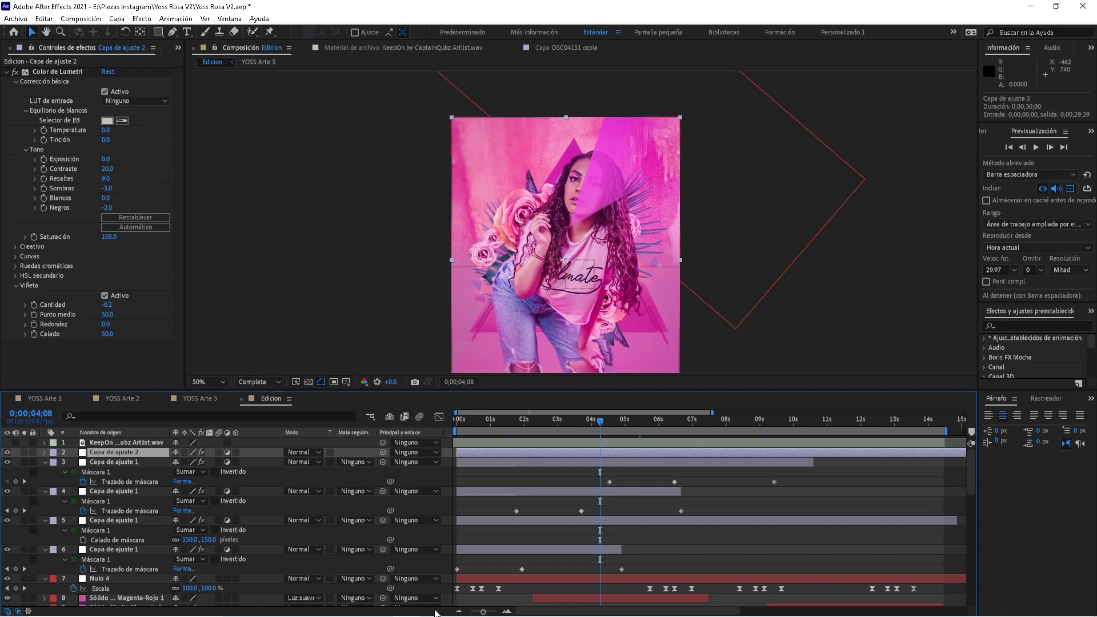
click(717, 424)
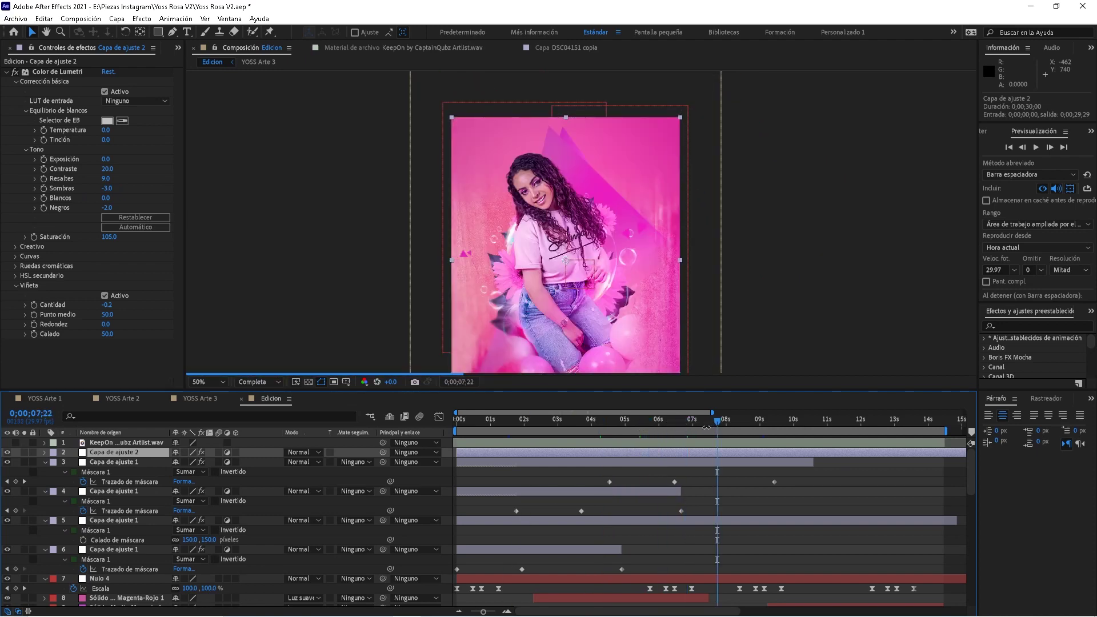
click(507, 425)
click(529, 425)
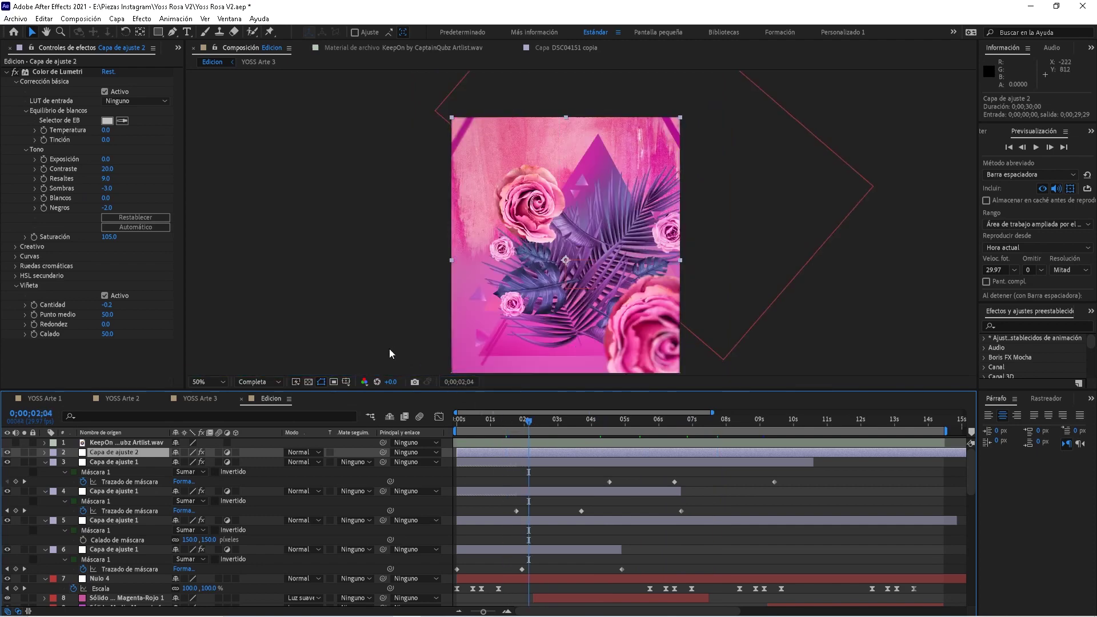
click(633, 424)
click(698, 423)
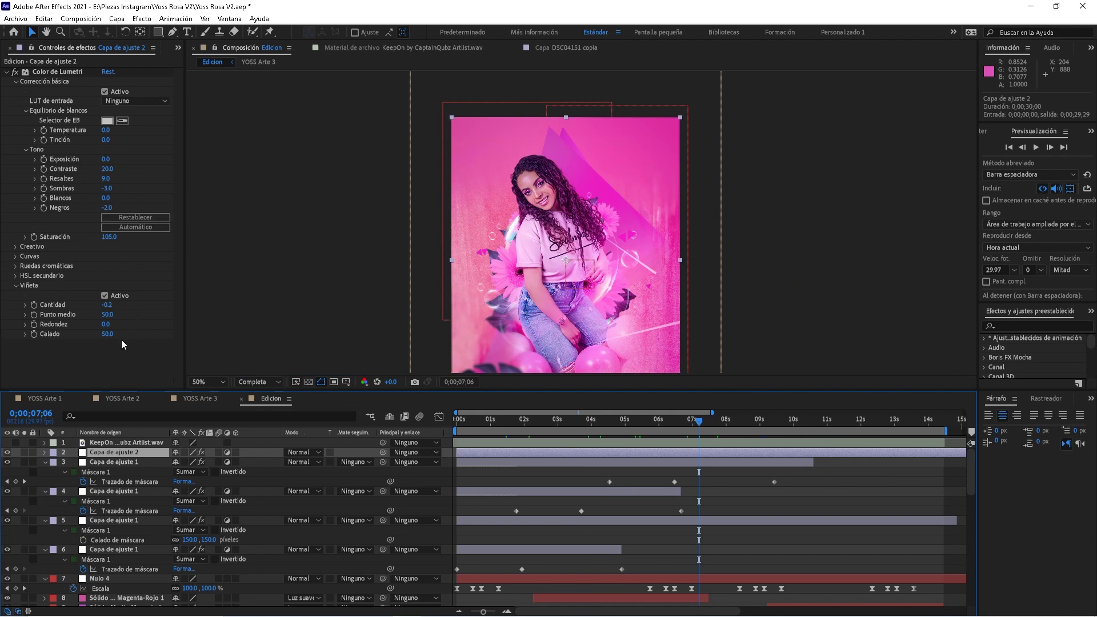
- Toggle the Viñeta of Capa de ajuste 2's Color de Lumetri effect off and on to compare it at 0;00;07;06
click(104, 295)
click(104, 296)
click(104, 295)
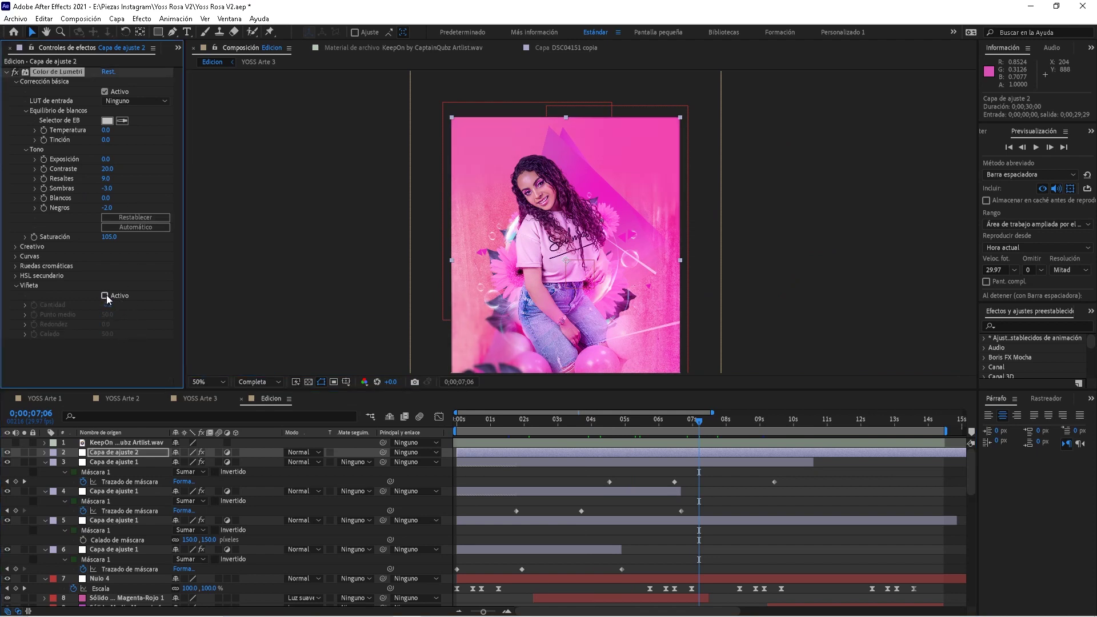
click(105, 295)
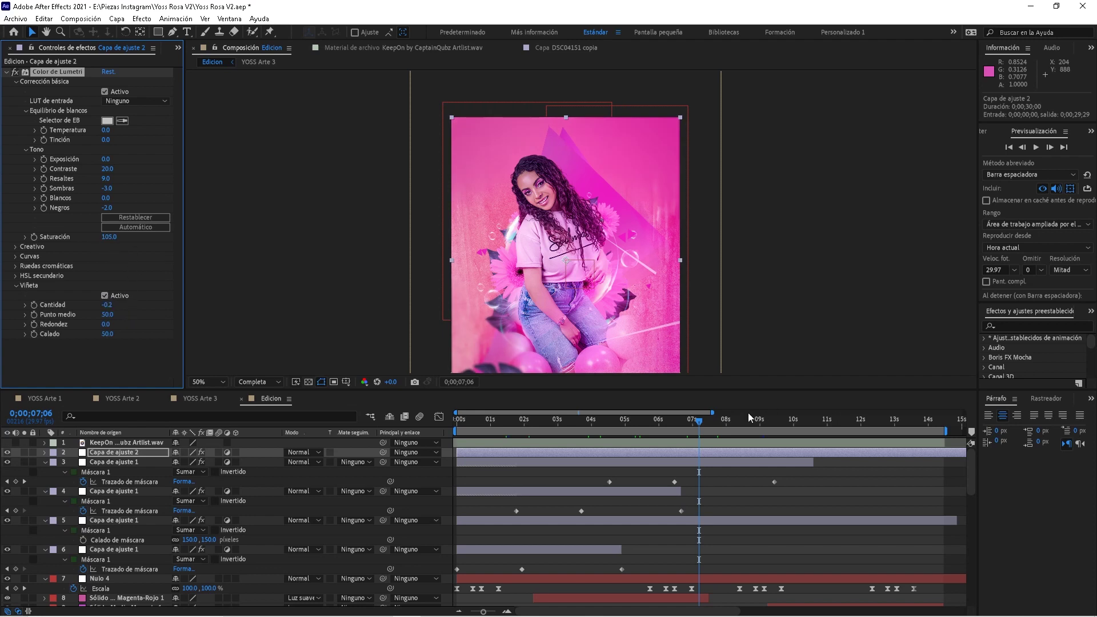
- Preview the graded artworks at 0;00;02;10, 0;00;03;06 and 0;00;05;14, passing over the null and magenta light layers
click(534, 421)
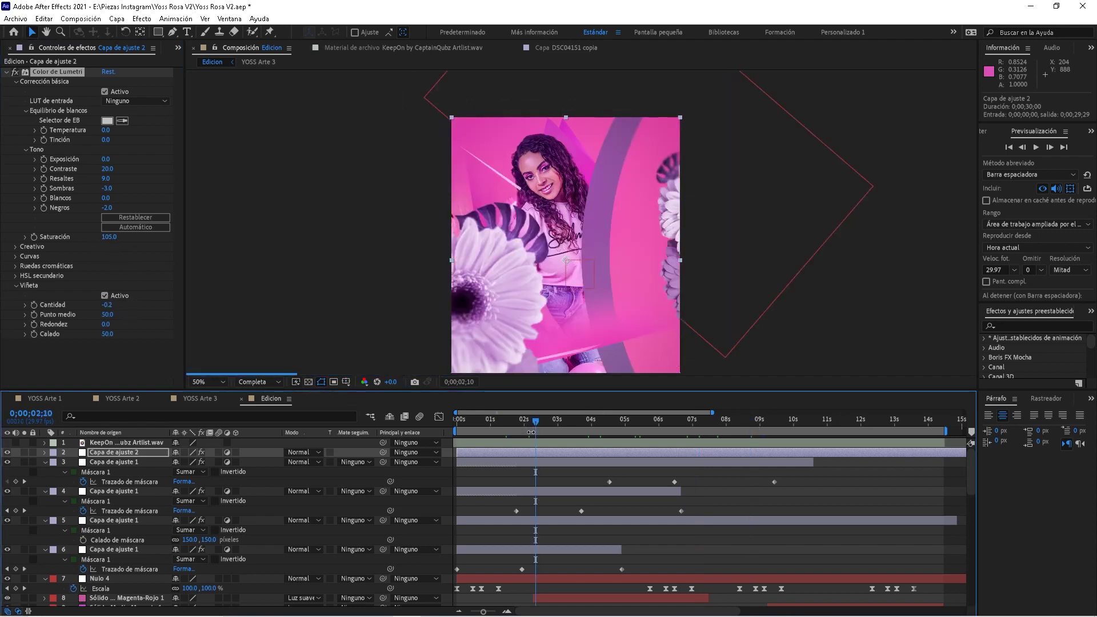
click(564, 420)
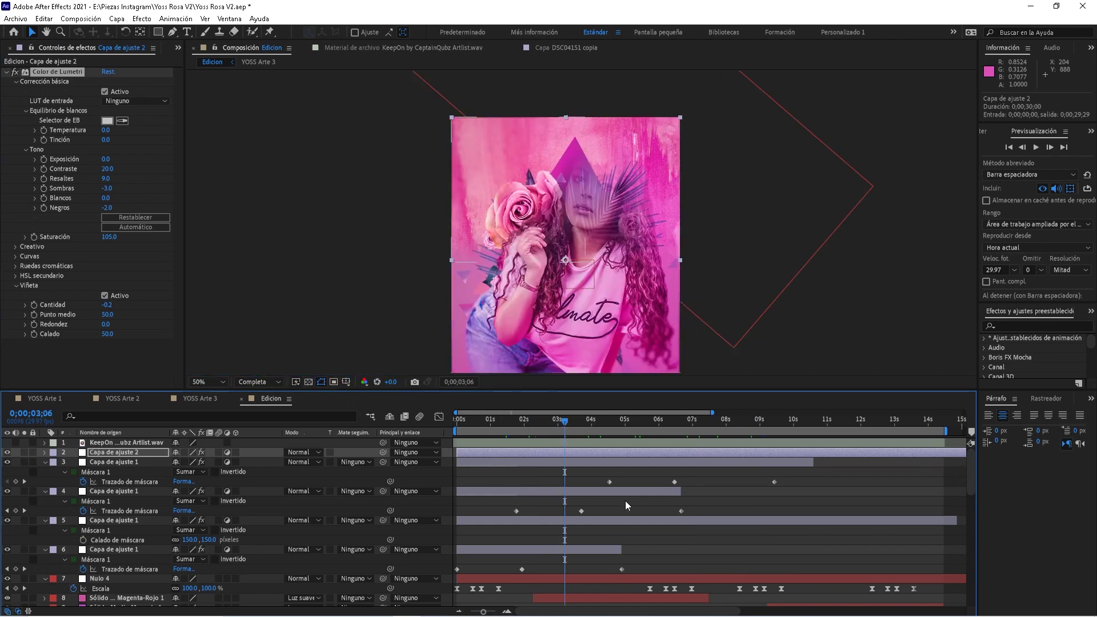
drag(969, 485, 972, 492)
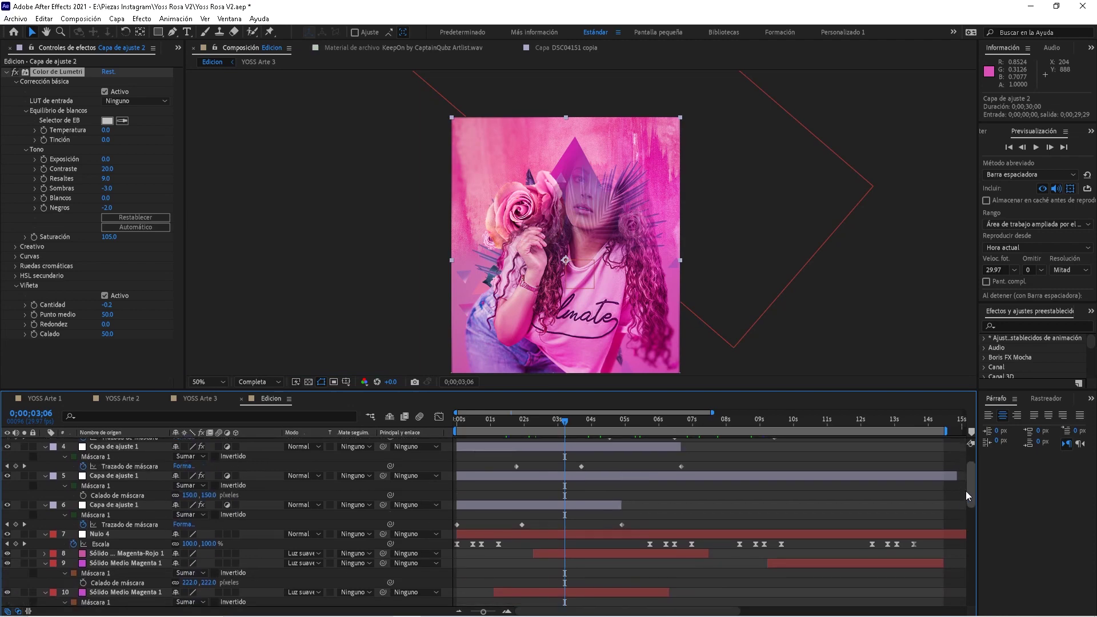
drag(642, 421, 786, 420)
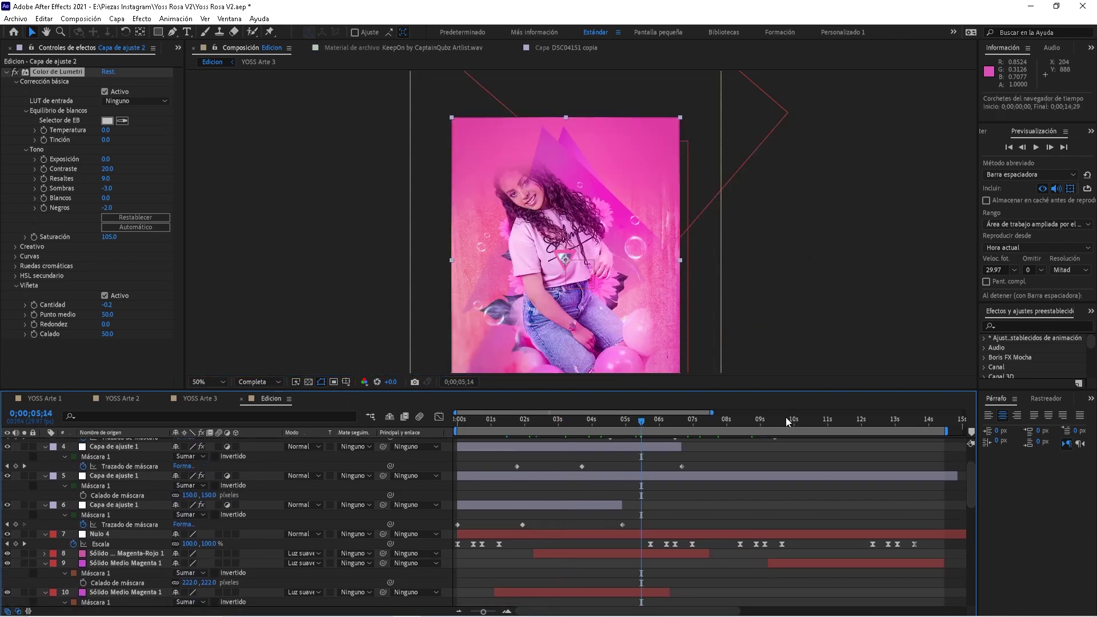
- Frame the whole artwork in the viewer and inspect the edit at 0;00;11;06, 0;00;01;26 and 0;00;07;27
key(h)
drag(555, 265, 554, 220)
click(834, 420)
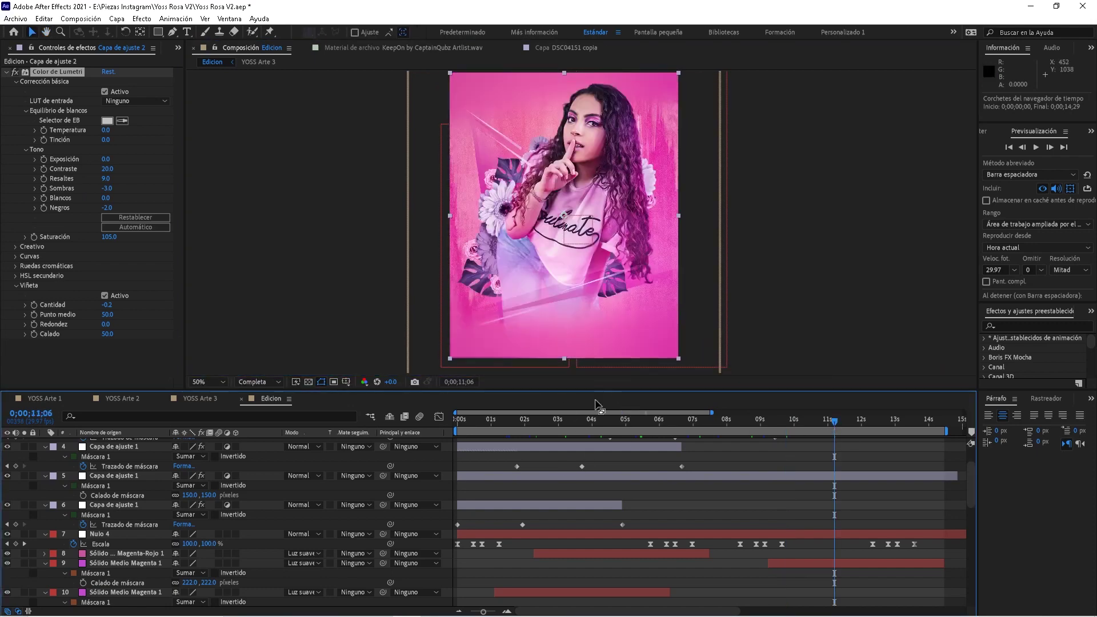
click(520, 423)
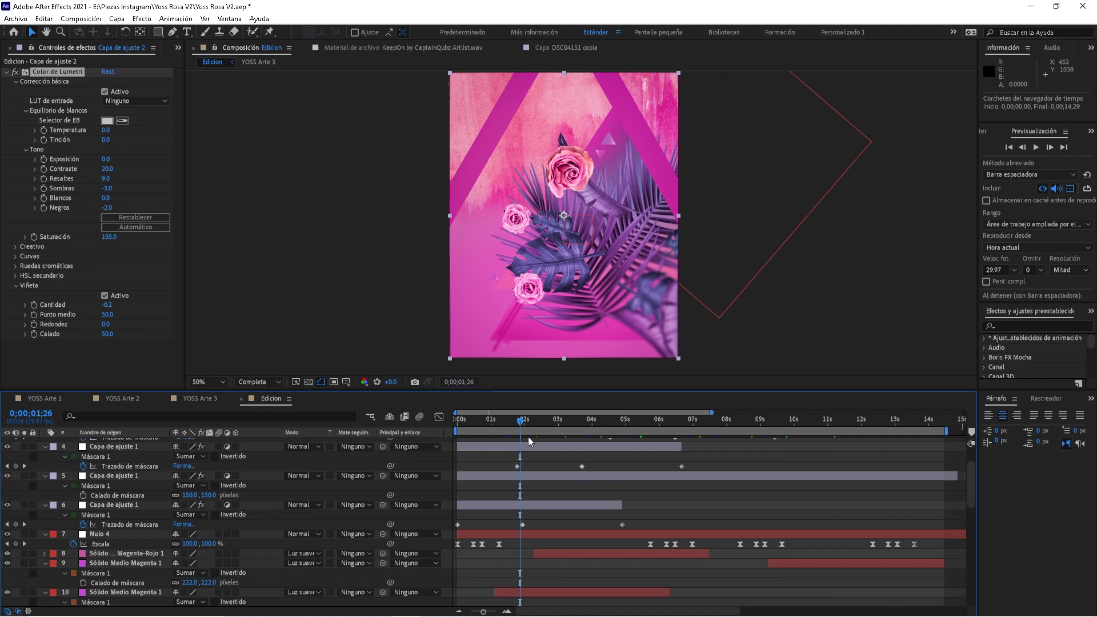
click(543, 422)
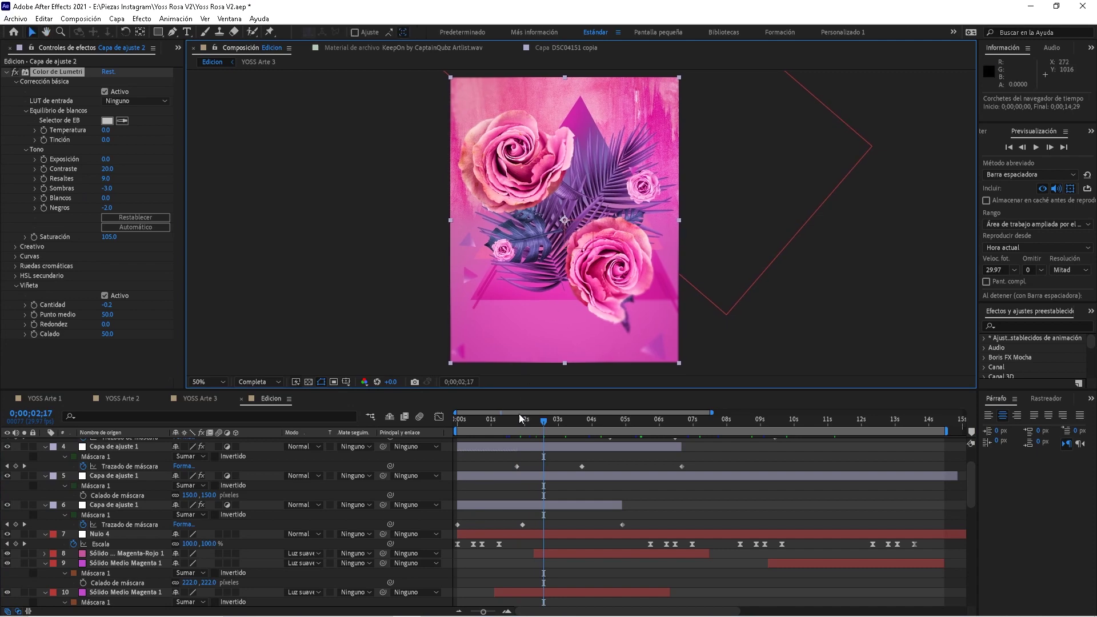
click(737, 423)
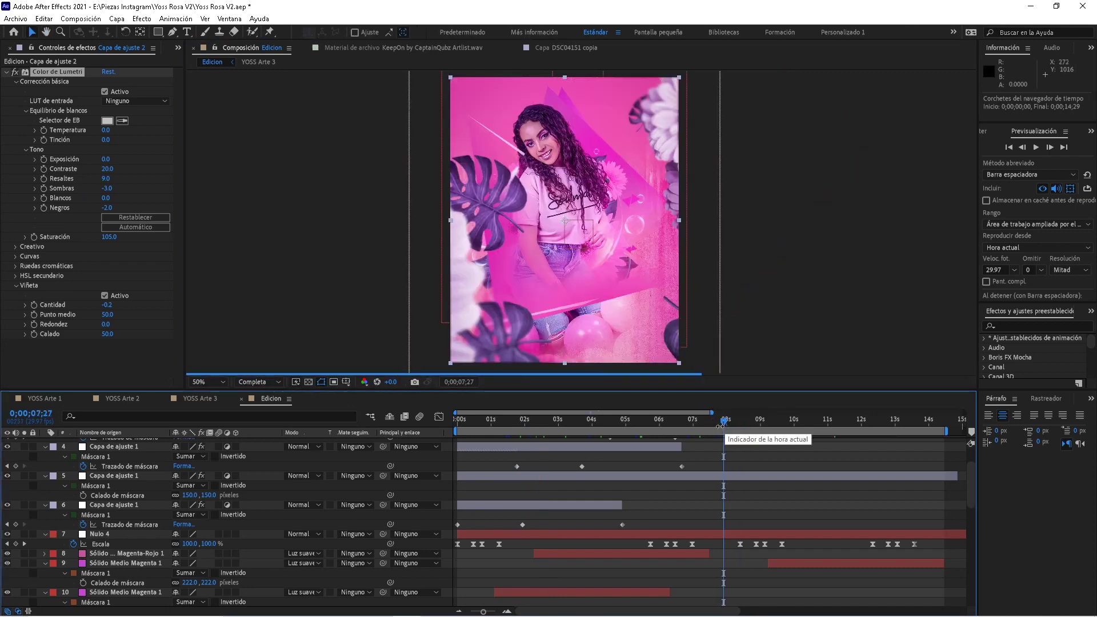
- Enable the sound of the KeepOn .wav music in layer 1 and reveal its Niveles de audio
scroll(972, 457, up, 3)
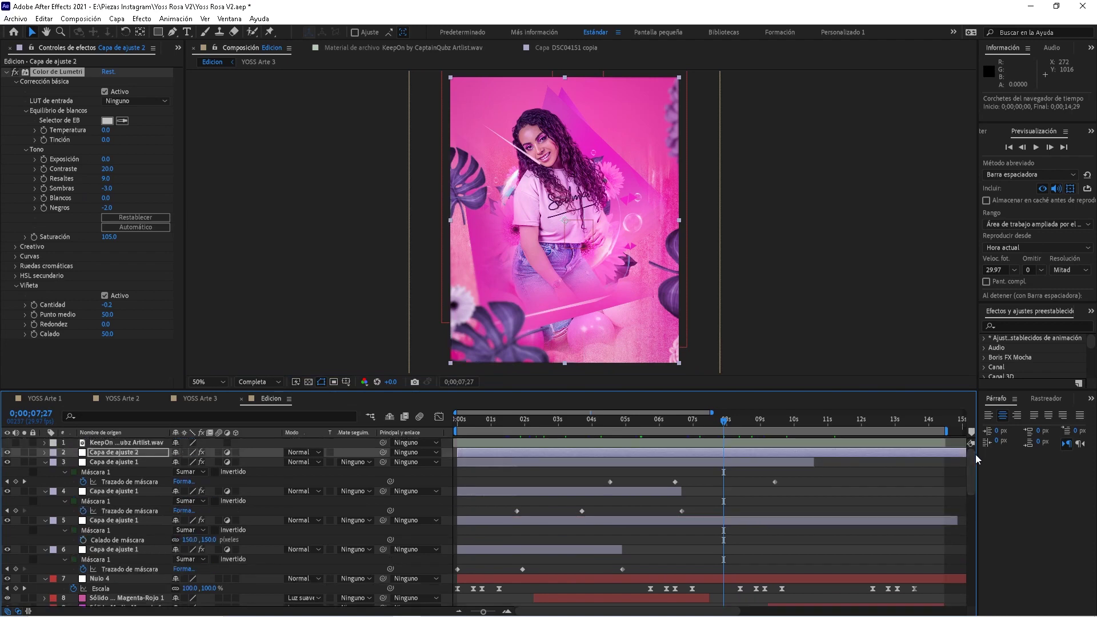
click(106, 444)
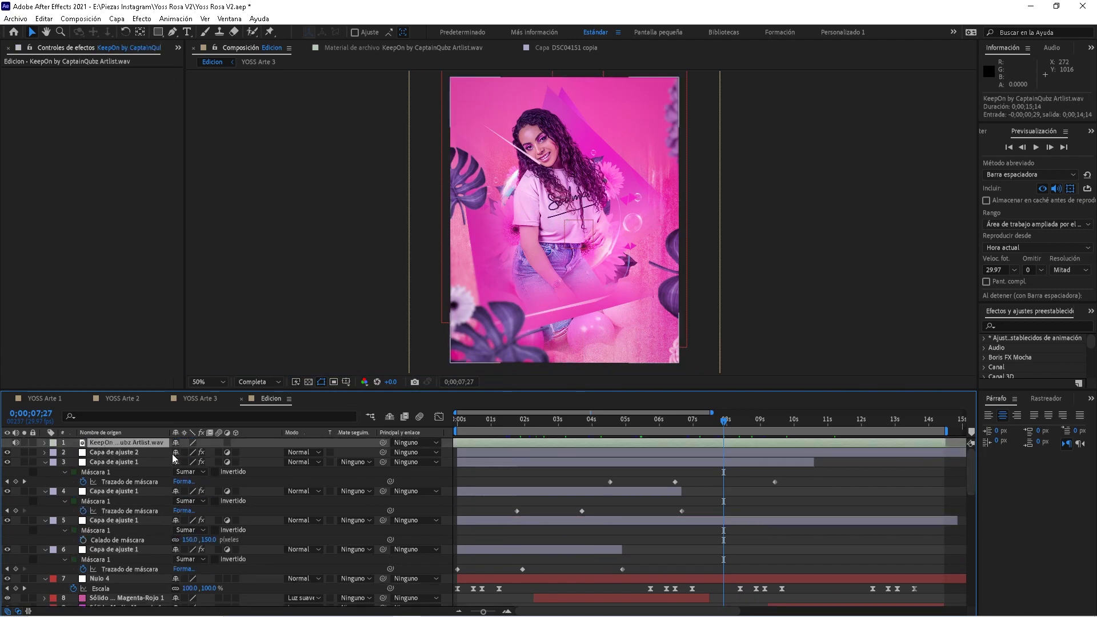
drag(521, 426, 727, 425)
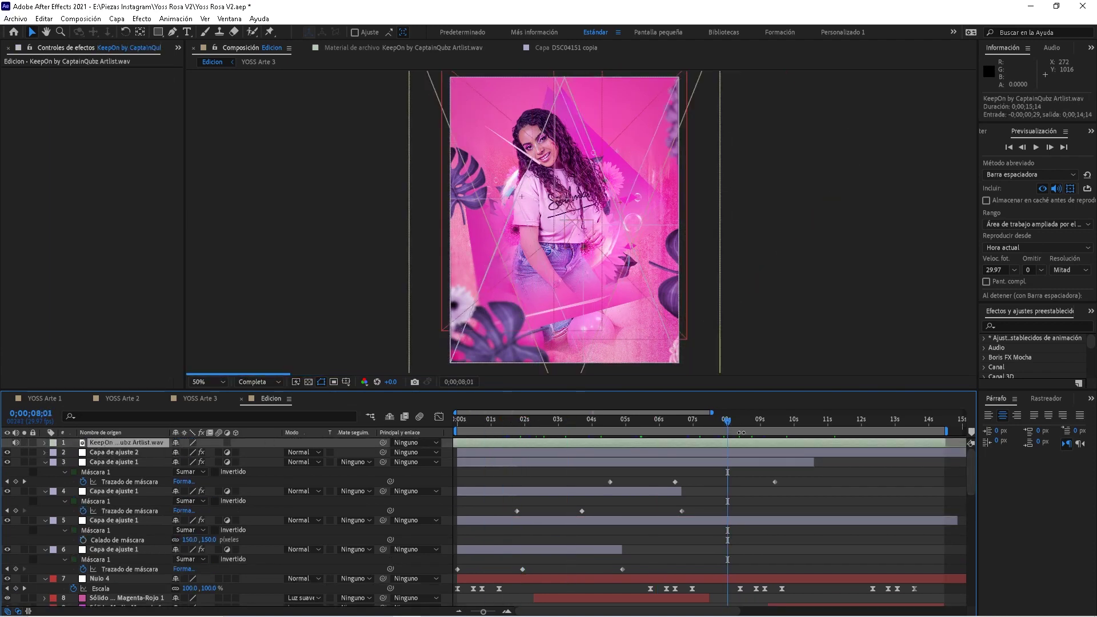
key(l)
- Play the Edicion composition with its music from near the start
click(476, 422)
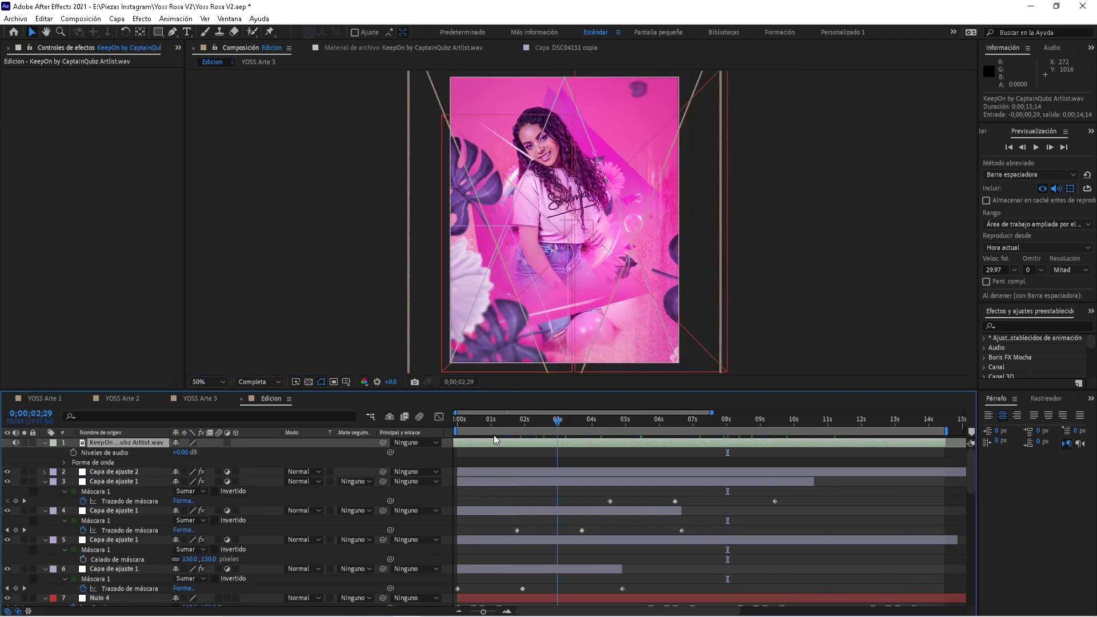
key(space)
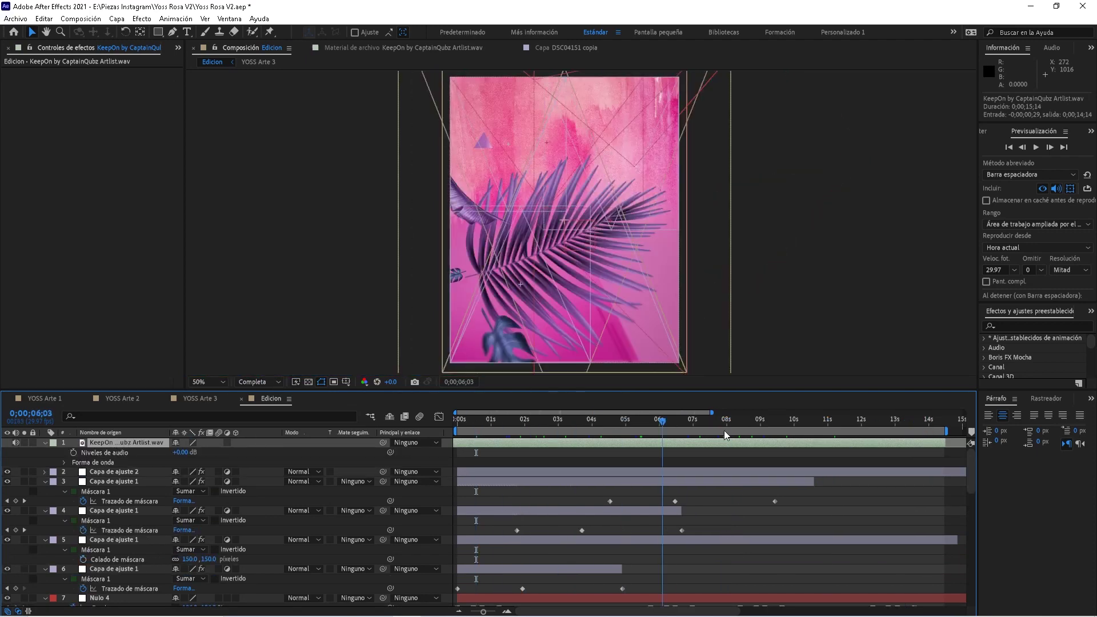
key(space)
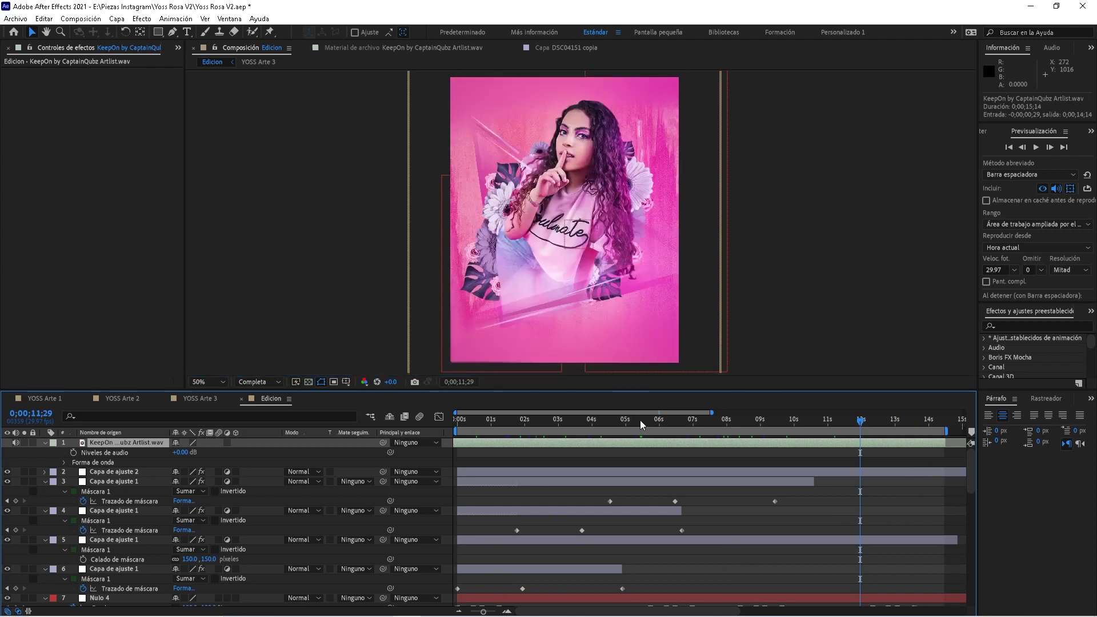